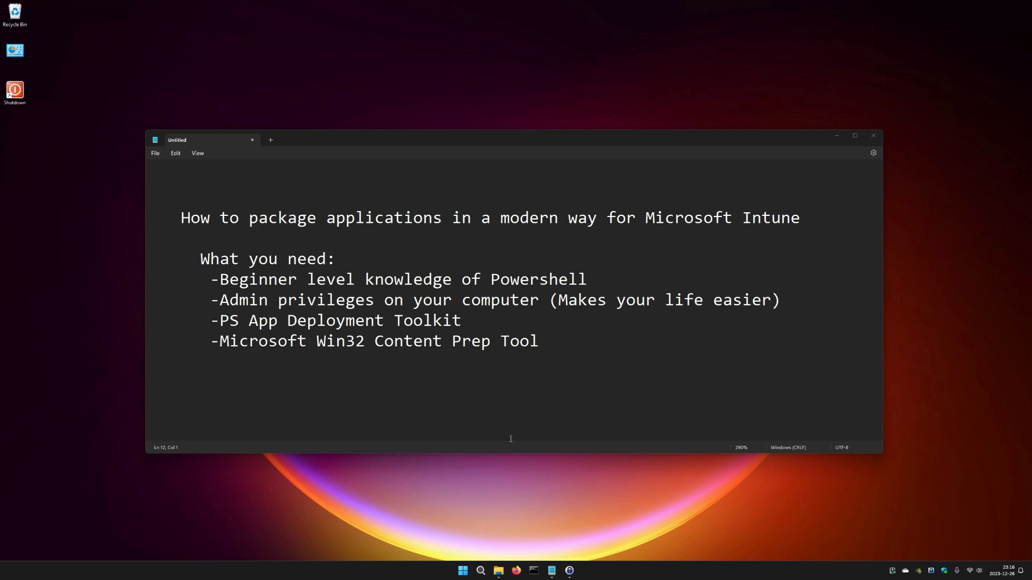
- Copy "PS App Deployment Toolkit" from the Notepad requirements list and search the web for it in Firefox
{"action": "left_click_drag", "start_coordinate": [544, 340], "coordinate": [149, 313]}
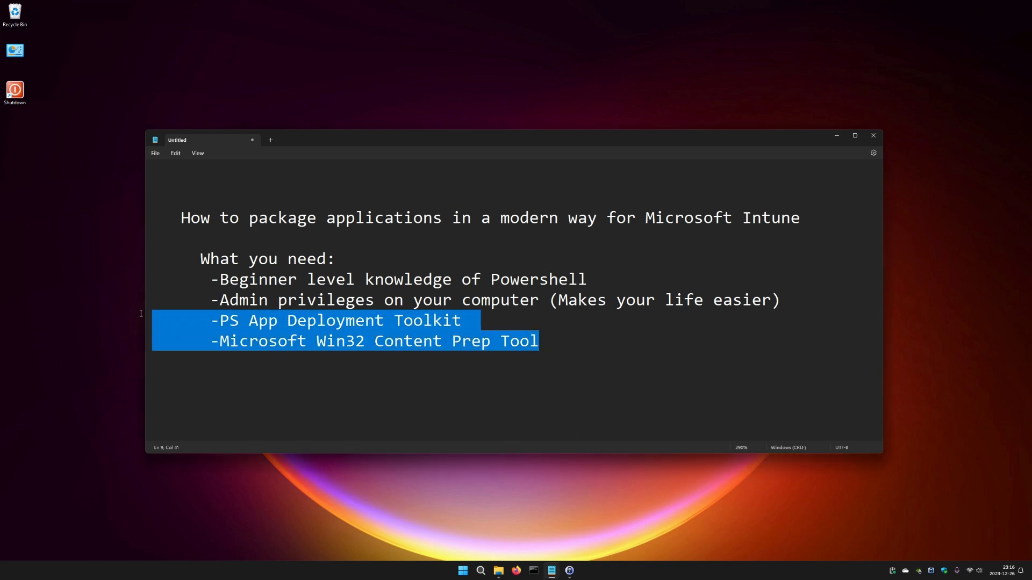
{"action": "left_click_drag", "start_coordinate": [462, 321], "coordinate": [220, 320]}
{"action": "key", "text": "ctrl+c"}
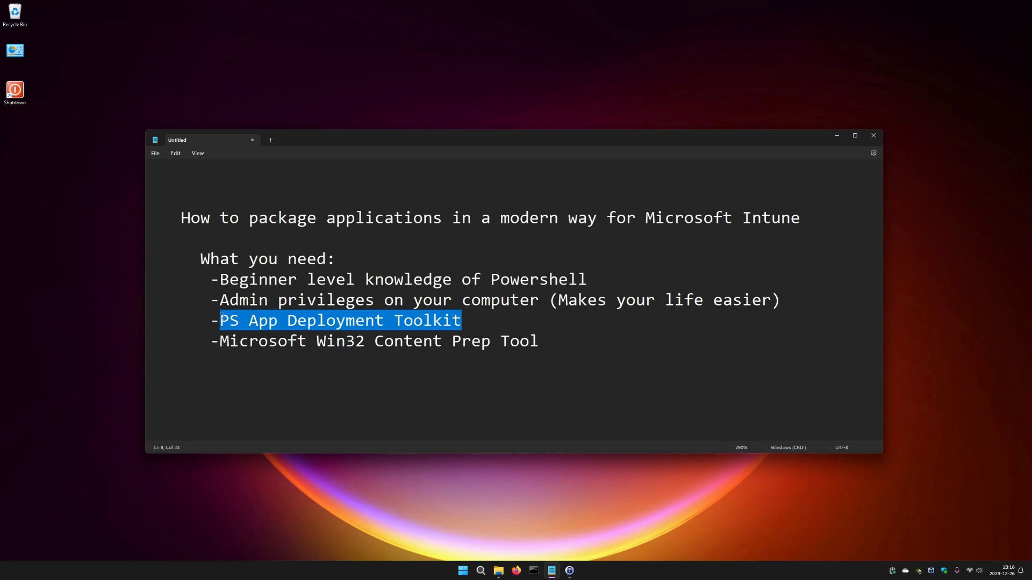
{"action": "left_click", "coordinate": [516, 571]}
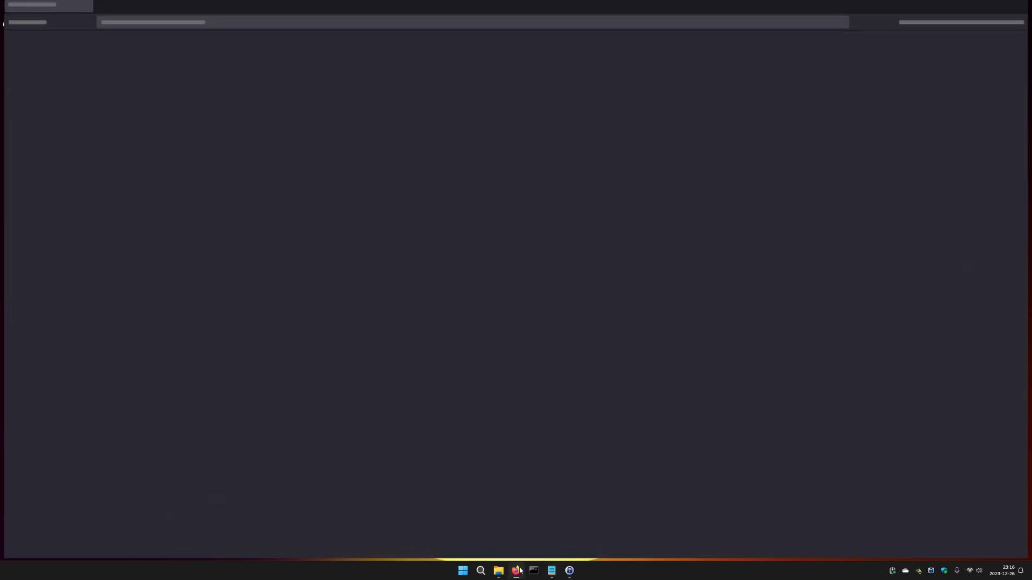
{"action": "key", "text": "ctrl+v"}
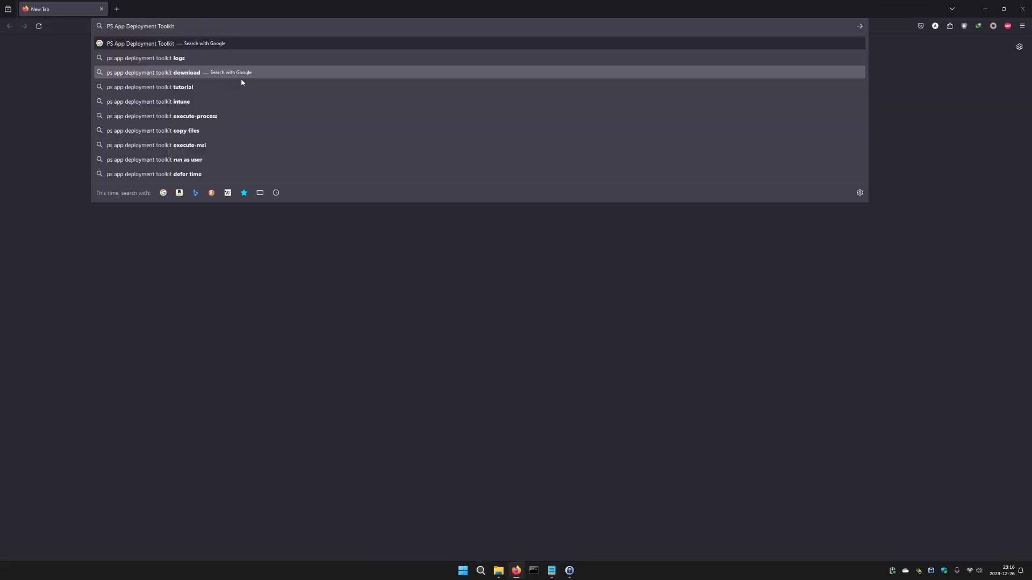
{"action": "key", "text": "Return"}
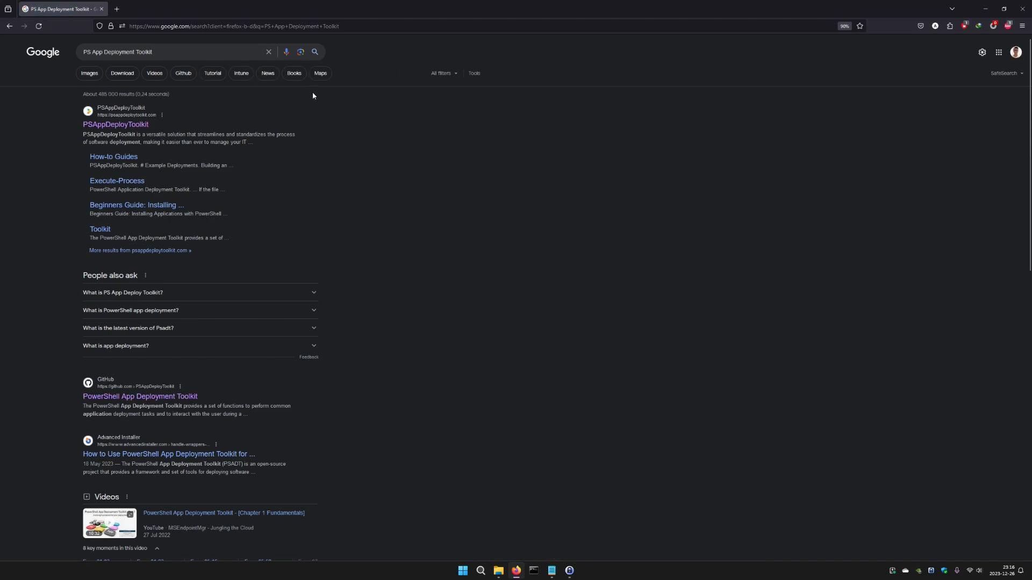
- Open the PSAppDeployToolkit website from the results, go to its GitHub repository and open the latest release
{"action": "left_click", "coordinate": [106, 125]}
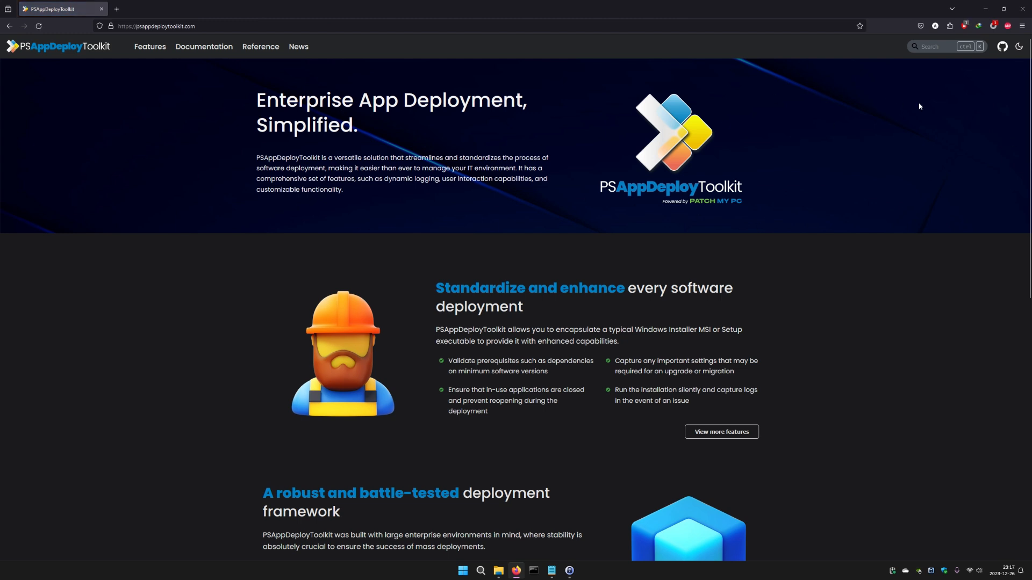
{"action": "left_click", "coordinate": [1002, 47]}
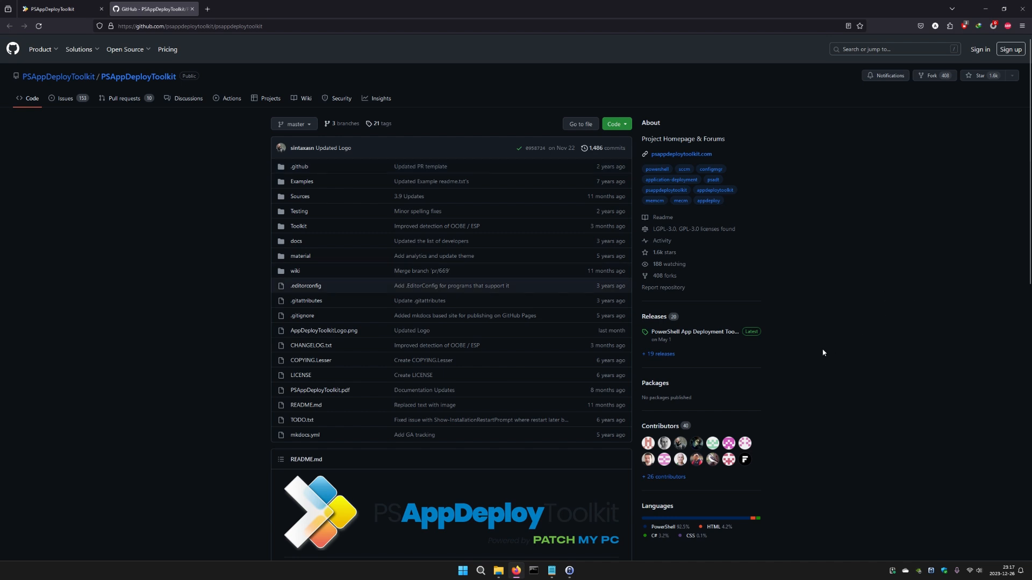
{"action": "left_click", "coordinate": [696, 334]}
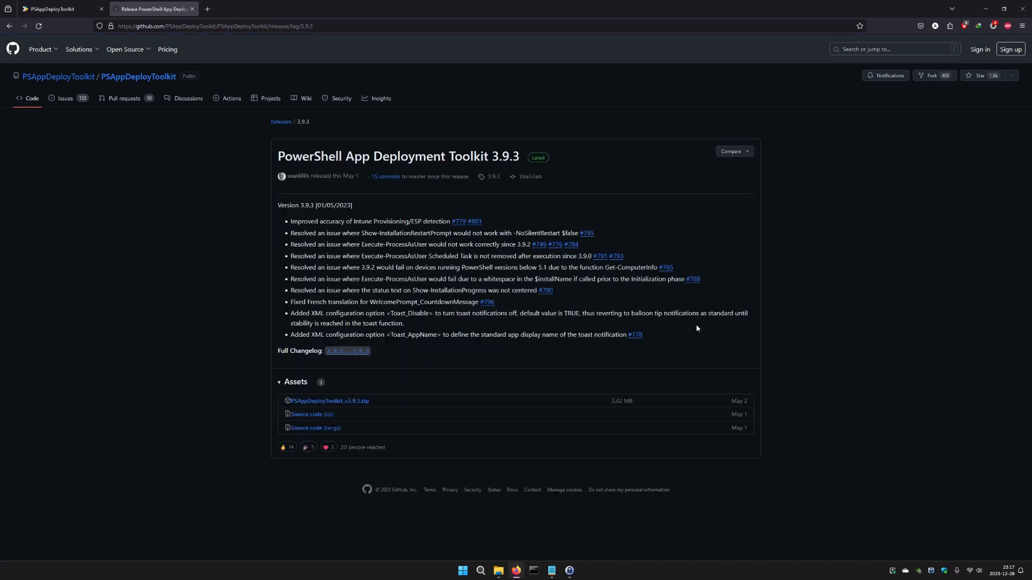
- Save PSAppDeployToolkit_v3.9.3.zip from the release assets into a new folder named App-packaging on Local Disk (C:)
{"action": "right_click", "coordinate": [305, 402]}
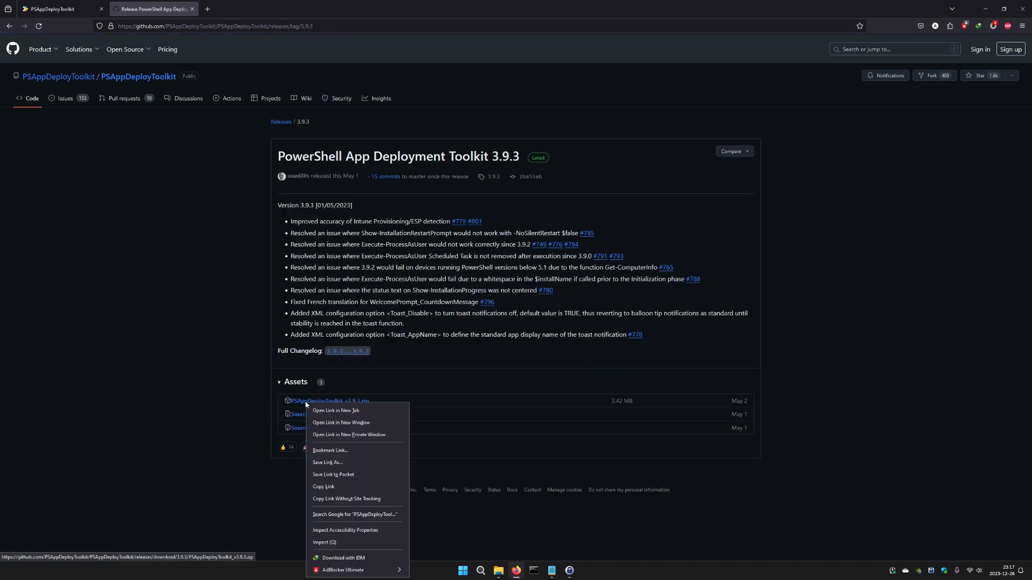
{"action": "left_click", "coordinate": [368, 464]}
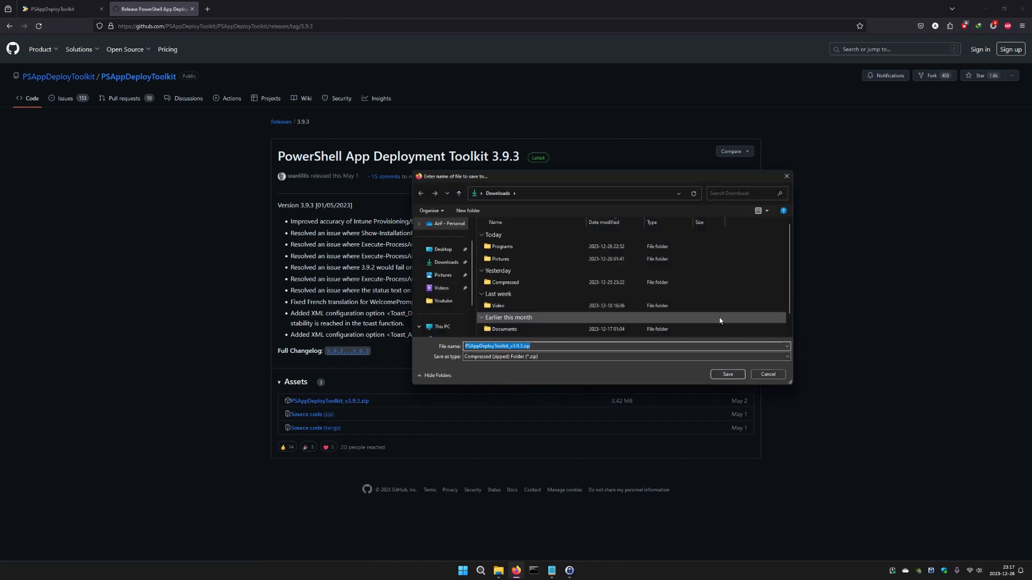
{"action": "scroll", "coordinate": [445, 322], "scroll_direction": "down", "scroll_amount": 1}
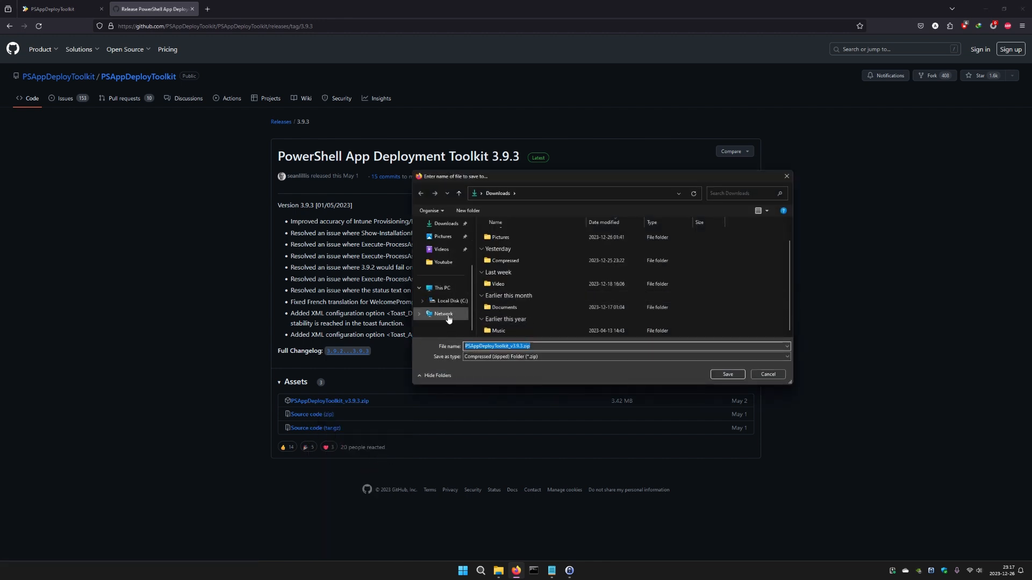
{"action": "left_click", "coordinate": [445, 302]}
{"action": "right_click", "coordinate": [739, 280]}
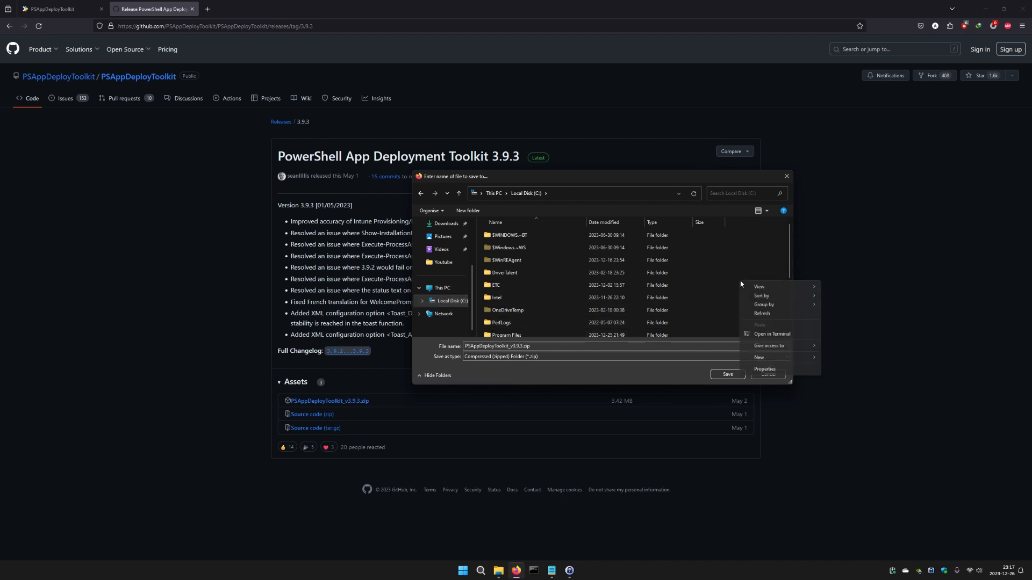
{"action": "mouse_move", "coordinate": [768, 357]}
{"action": "left_click", "coordinate": [842, 359]}
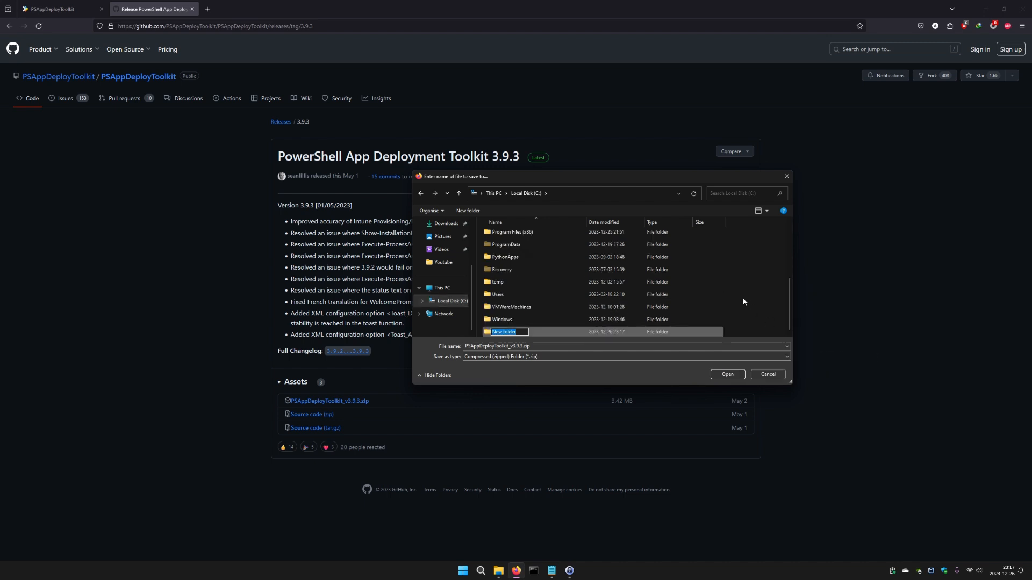
{"action": "type", "text": "App-packaging"}
{"action": "key", "text": "Return"}
{"action": "key", "text": "Return"}
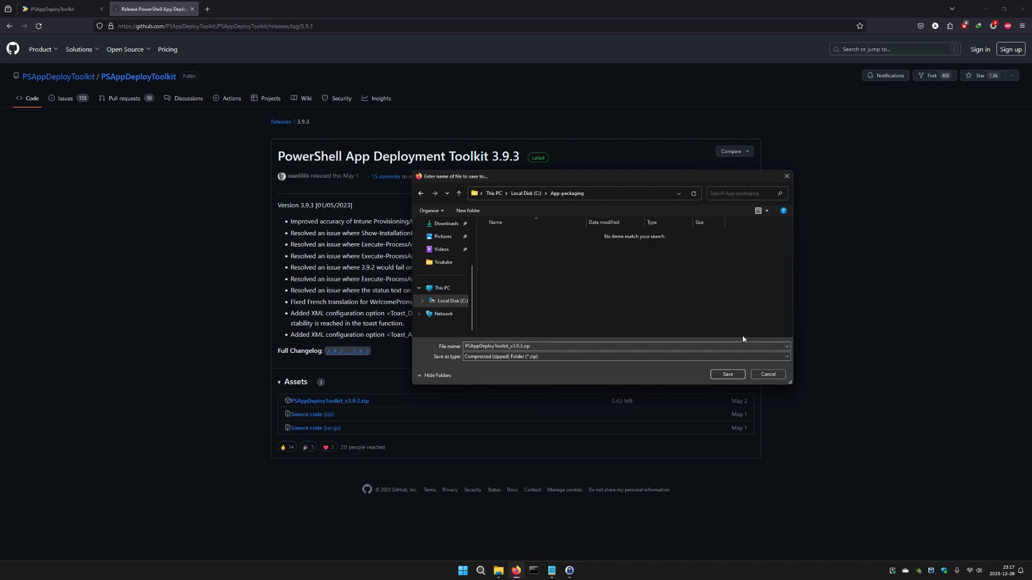
{"action": "left_click", "coordinate": [726, 374]}
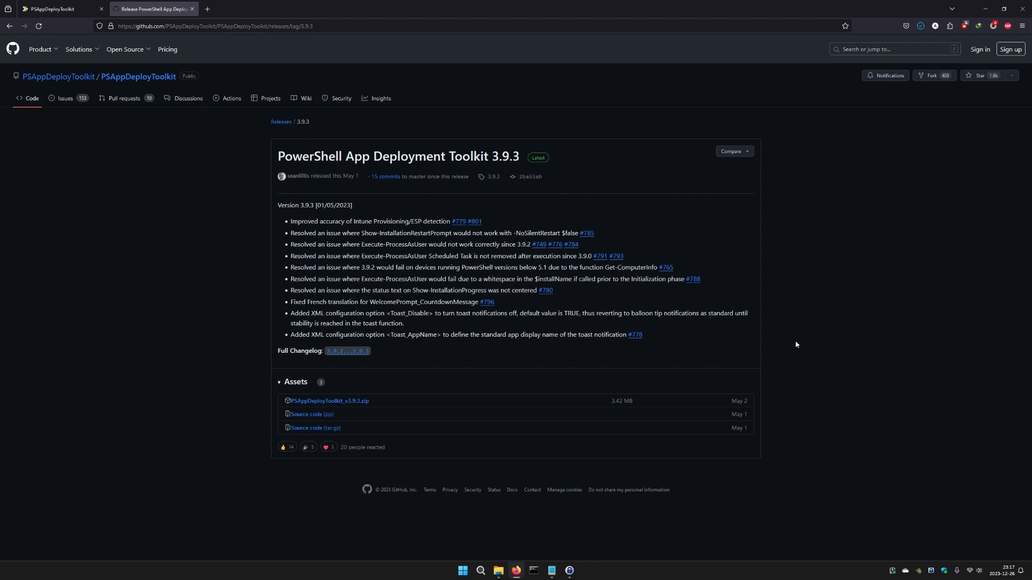
- Copy "Microsoft Win32 Content Prep Tool" from the Notepad list and search the web for it in a new Firefox tab
{"action": "left_click", "coordinate": [551, 571]}
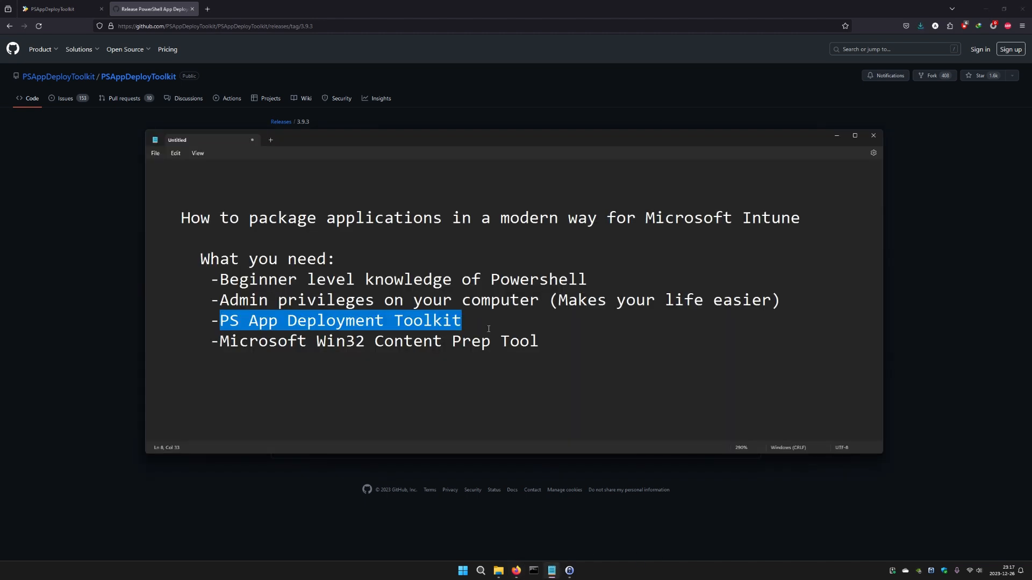
{"action": "left_click", "coordinate": [538, 339]}
{"action": "left_click_drag", "start_coordinate": [538, 340], "coordinate": [220, 342]}
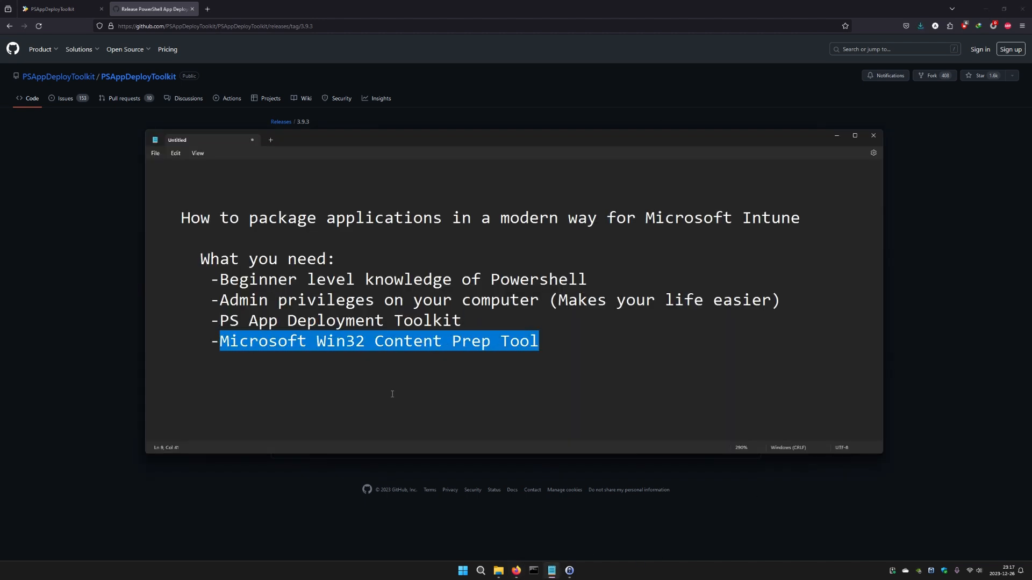
{"action": "key", "text": "ctrl+c"}
{"action": "left_click", "coordinate": [198, 17]}
{"action": "left_click", "coordinate": [207, 9]}
{"action": "key", "text": "ctrl+v"}
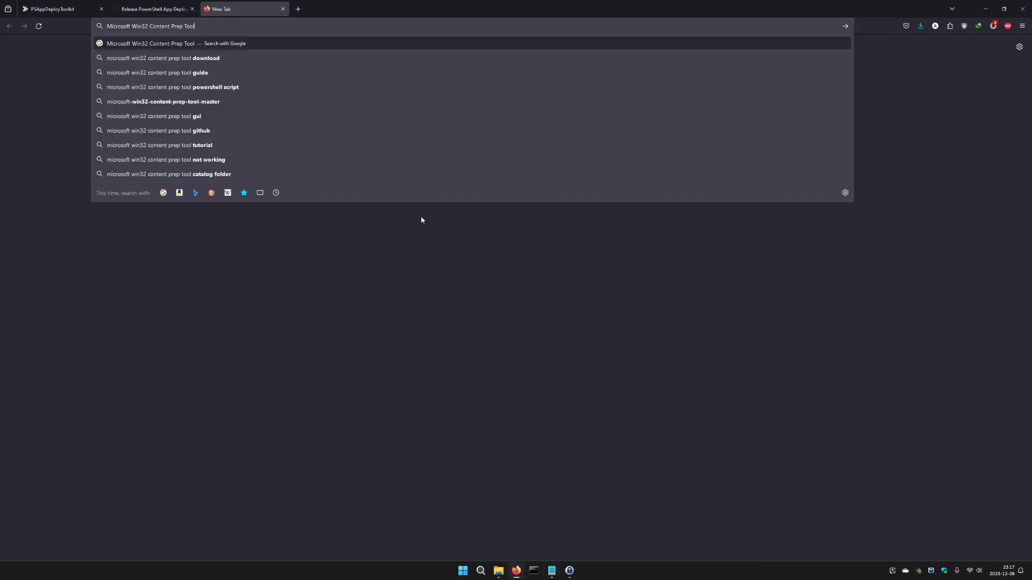
{"action": "key", "text": "Return"}
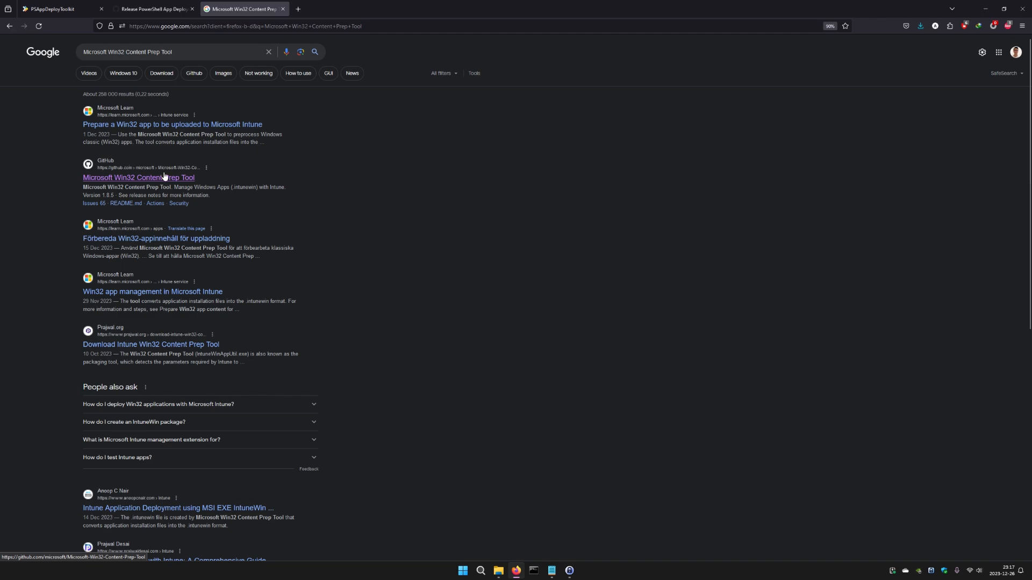
- Open the latest release in the tool's GitHub repository and save its zip source code as Microsoft-Win32-Content-Prep-Tool-1.8.5.zip in App-packaging
{"action": "left_click", "coordinate": [114, 179]}
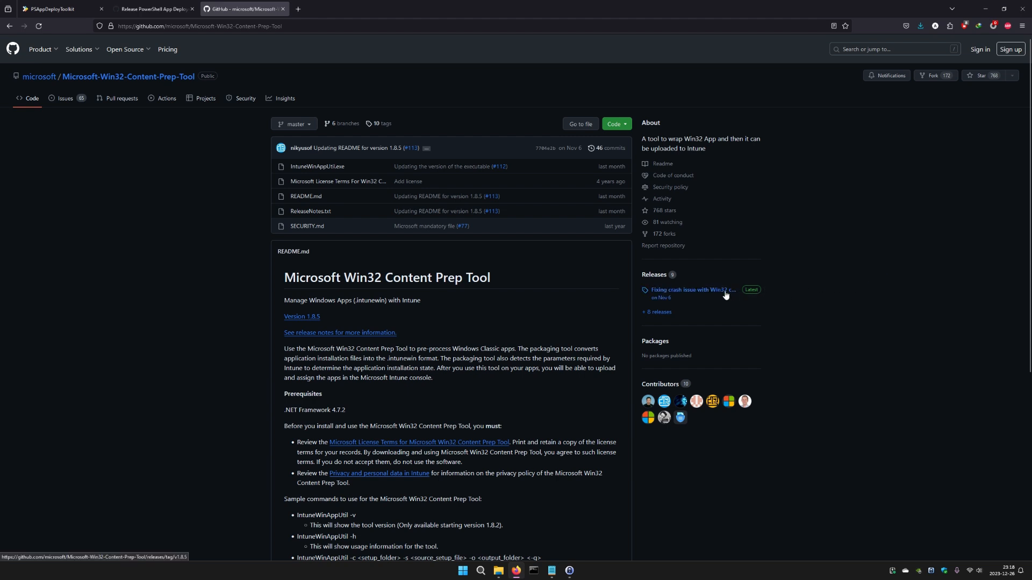
{"action": "left_click", "coordinate": [695, 295]}
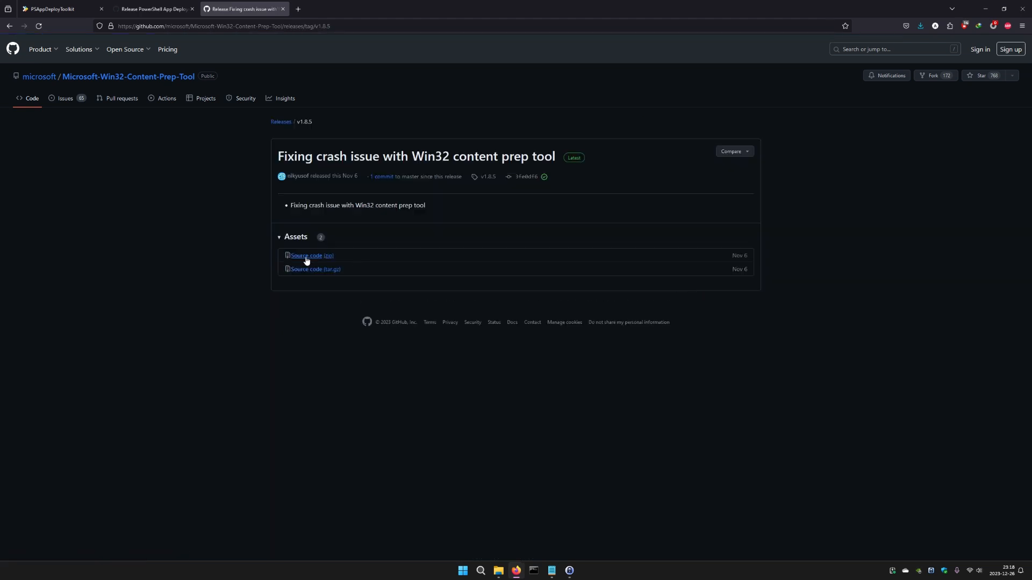
{"action": "right_click", "coordinate": [306, 257]}
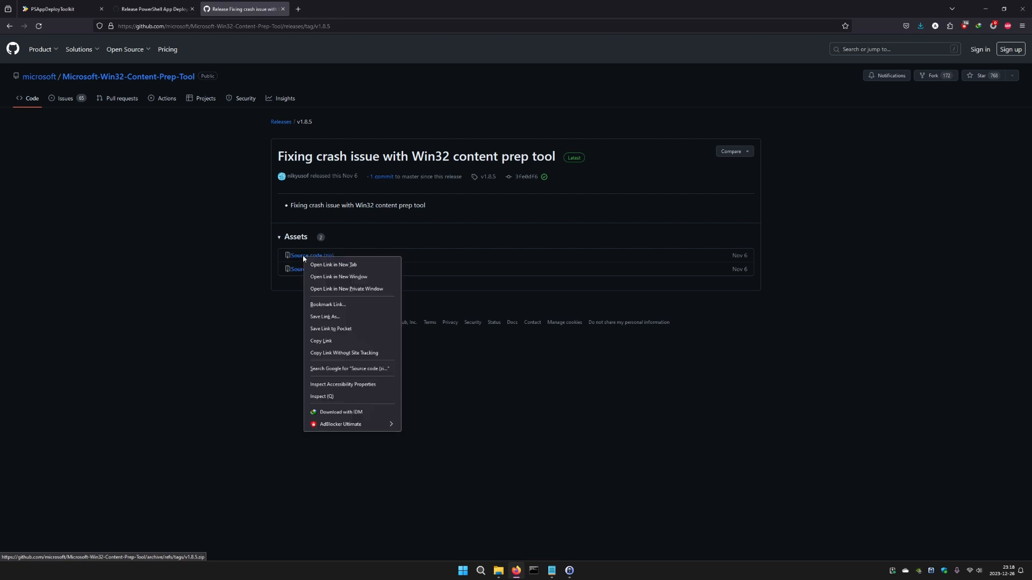
{"action": "left_click", "coordinate": [357, 319]}
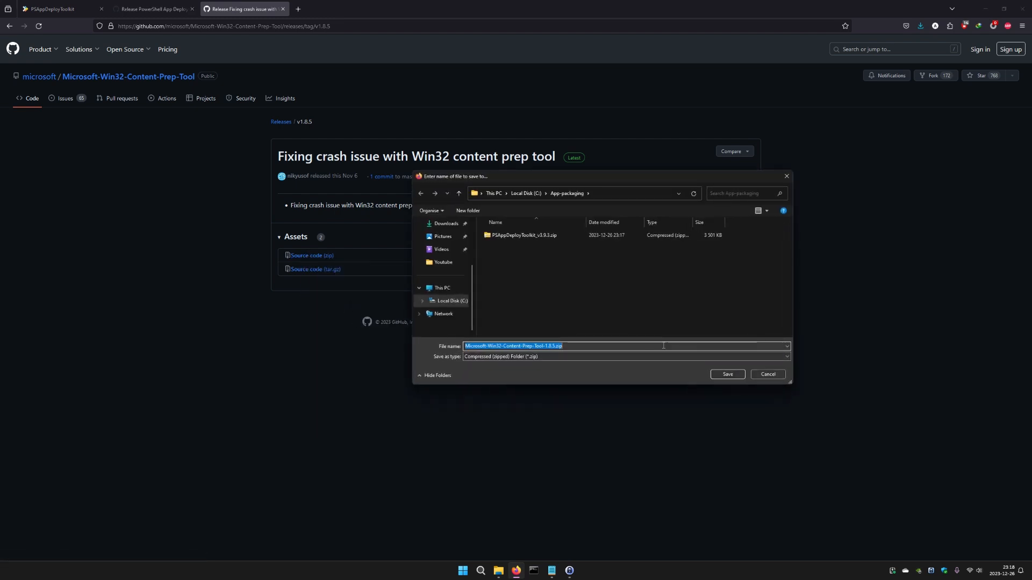
{"action": "left_click", "coordinate": [727, 375]}
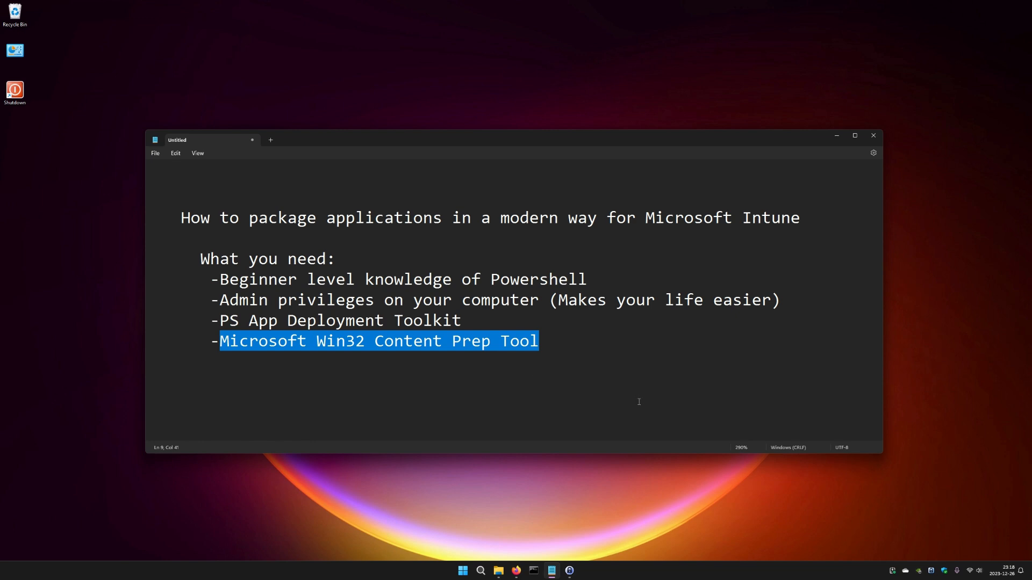
- Switch to File Explorer and open the App-packaging folder on Local Disk (C:)
{"action": "left_click", "coordinate": [498, 571]}
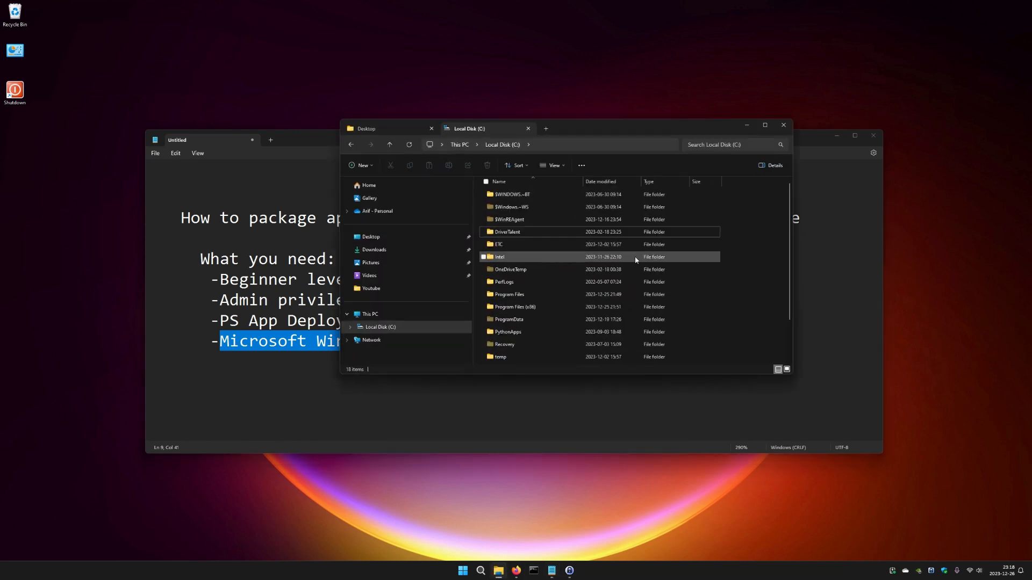
{"action": "key", "text": "End"}
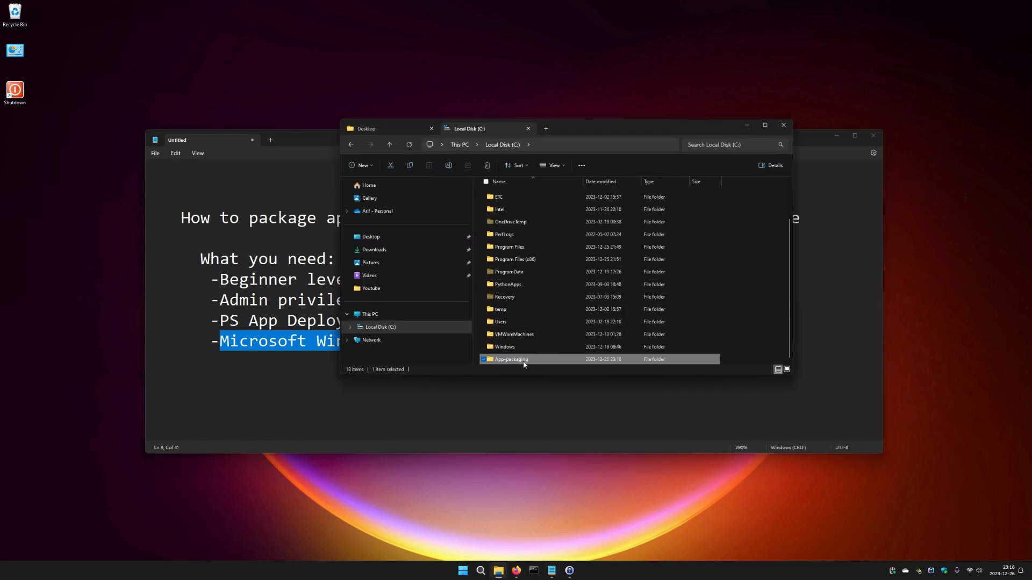
{"action": "double_click", "coordinate": [508, 360]}
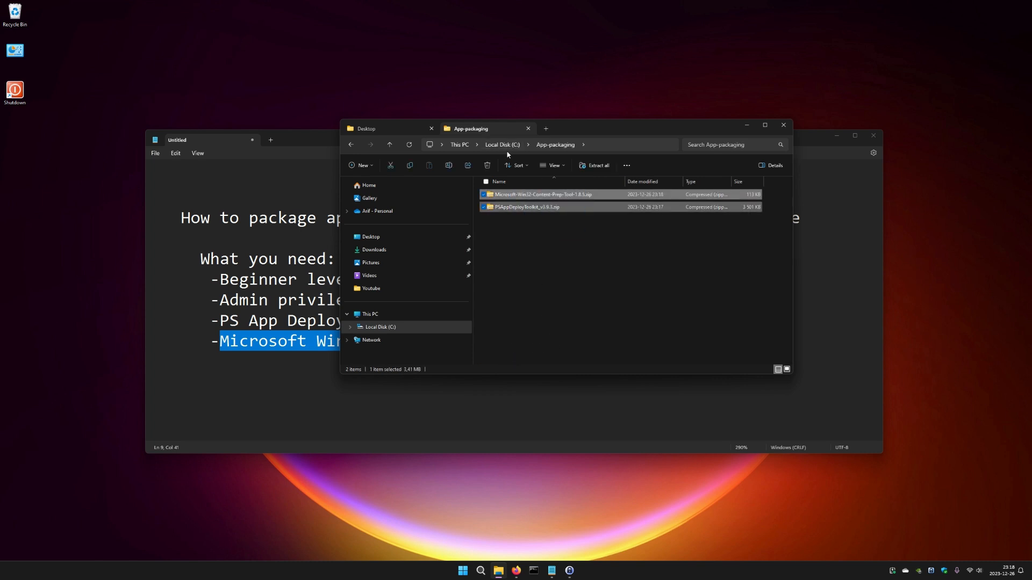
- Unblock Microsoft-Win32-Content-Prep-Tool-1.8.5.zip in its file properties and apply the change
{"action": "right_click", "coordinate": [517, 196]}
{"action": "left_click", "coordinate": [555, 367]}
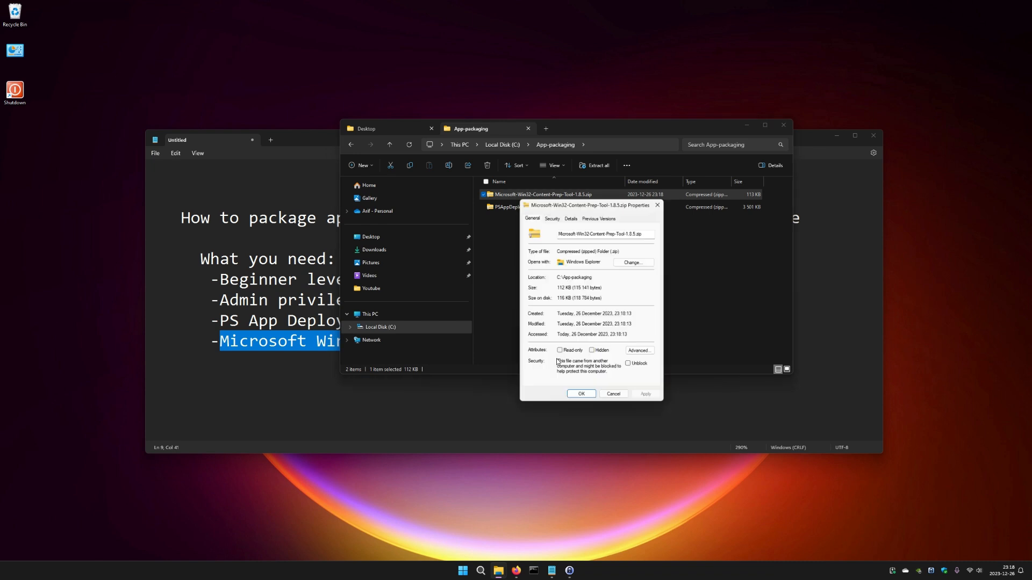
{"action": "left_click", "coordinate": [629, 367]}
{"action": "left_click", "coordinate": [647, 396]}
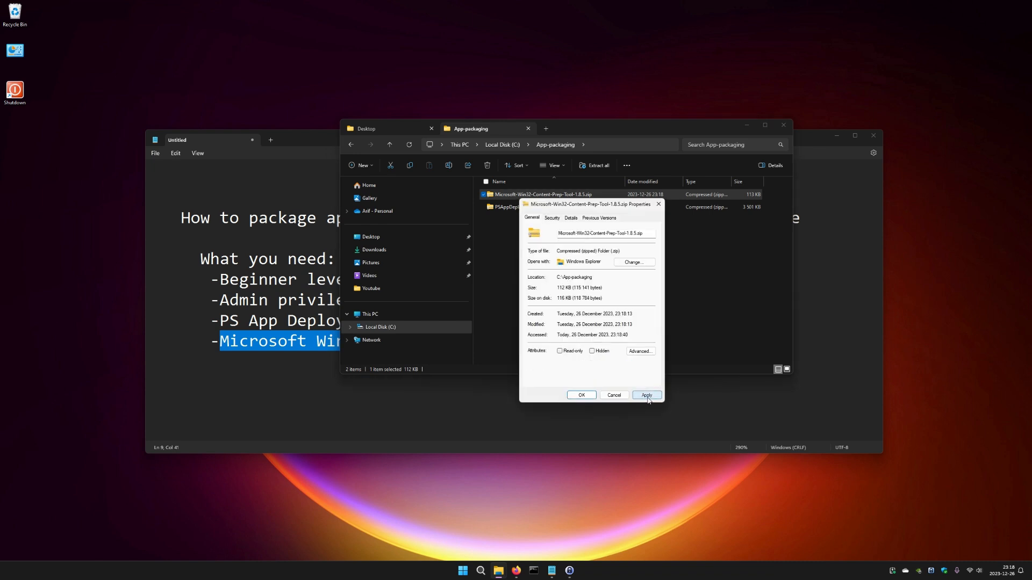
{"action": "left_click", "coordinate": [579, 396]}
- Unblock PSAppDeployToolkit_v3.9.3.zip in its file properties and apply the change
{"action": "right_click", "coordinate": [524, 207]}
{"action": "left_click", "coordinate": [576, 372]}
{"action": "left_click", "coordinate": [635, 376]}
{"action": "left_click", "coordinate": [652, 405]}
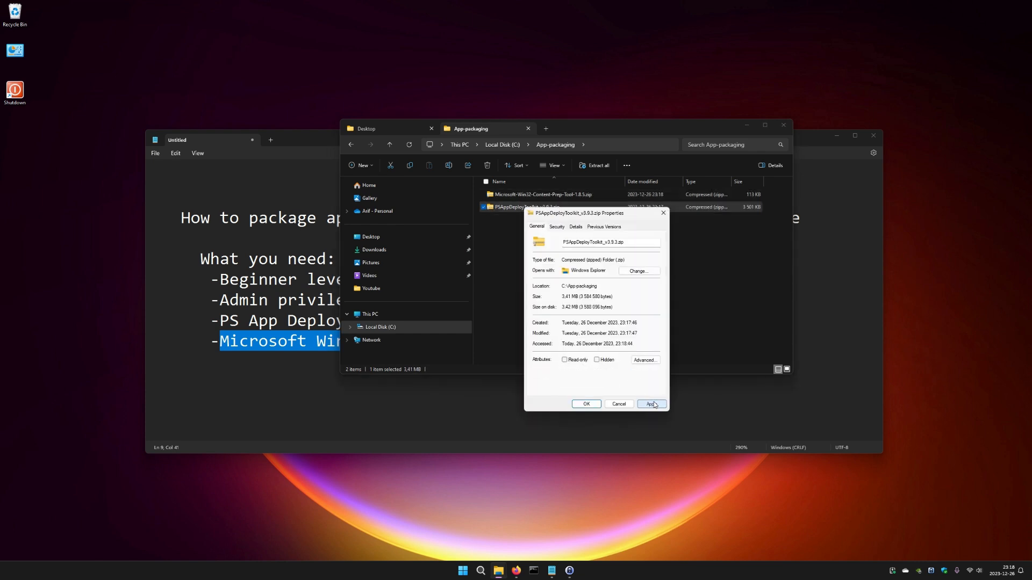
{"action": "left_click", "coordinate": [586, 404]}
- Extract the Win32 Content Prep Tool and PSAppDeployToolkit archives into their default folders inside C:\App-packaging
{"action": "right_click", "coordinate": [490, 193]}
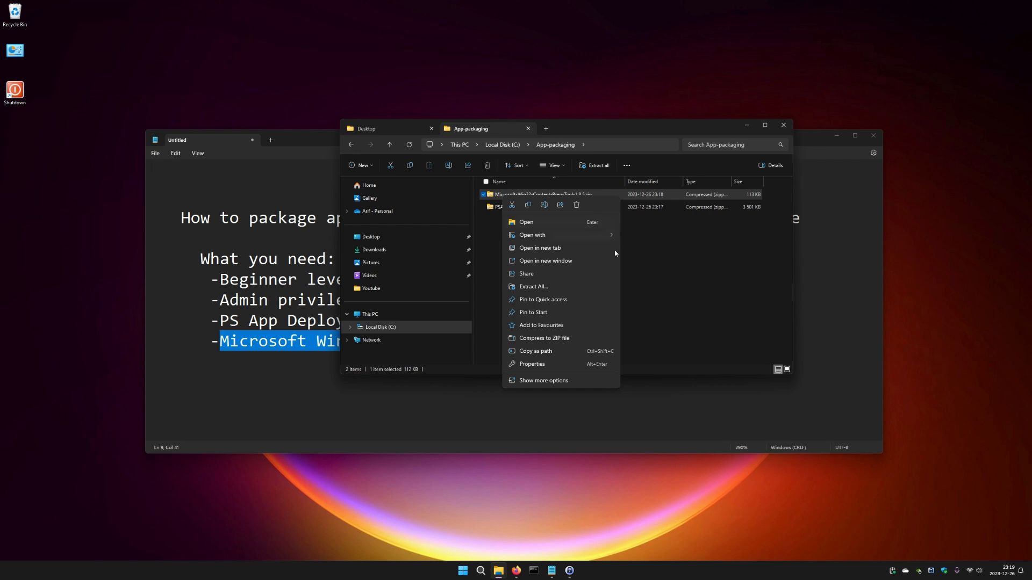
{"action": "left_click", "coordinate": [549, 288]}
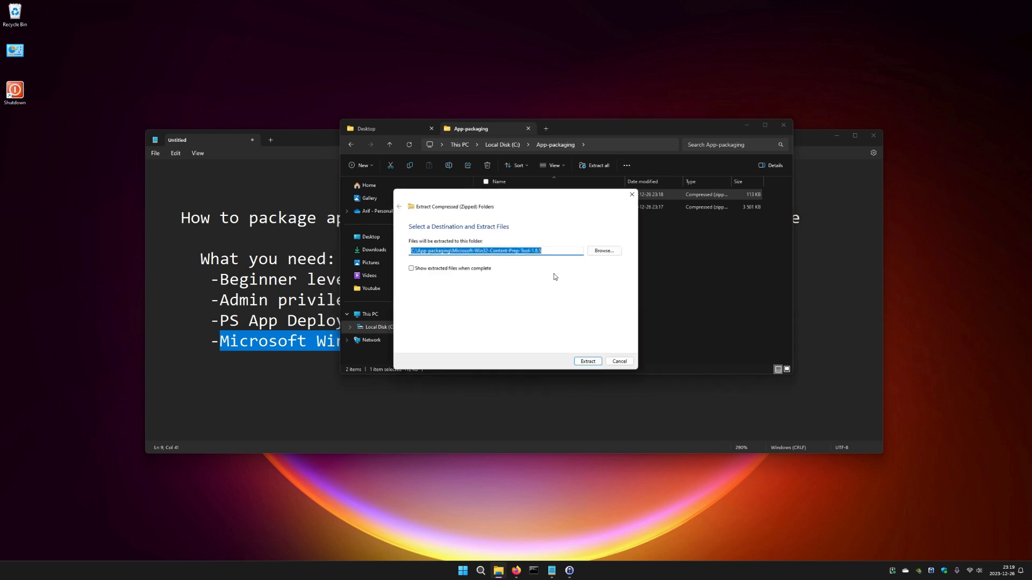
{"action": "left_click", "coordinate": [594, 362]}
{"action": "right_click", "coordinate": [508, 220]}
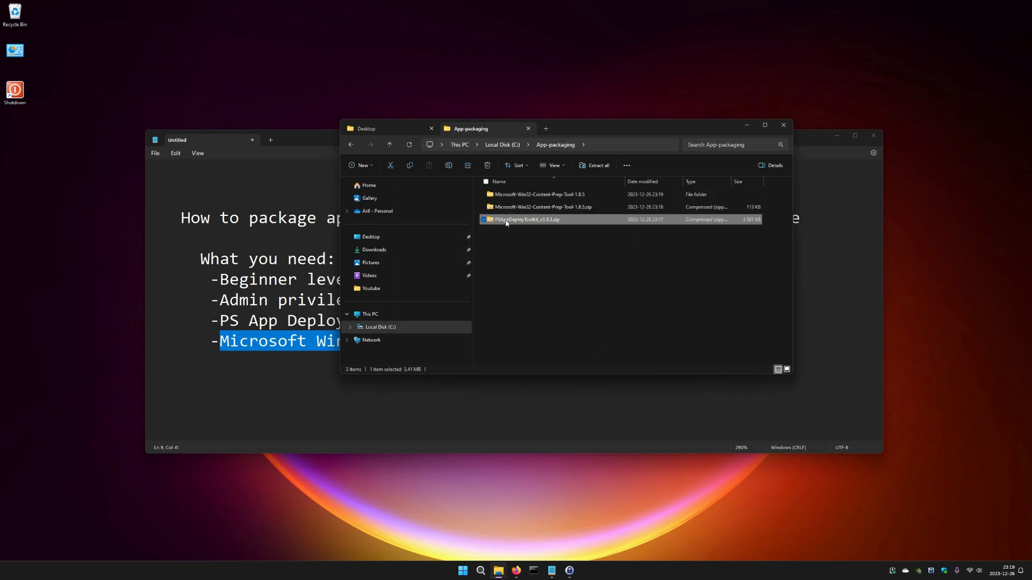
{"action": "left_click", "coordinate": [562, 311]}
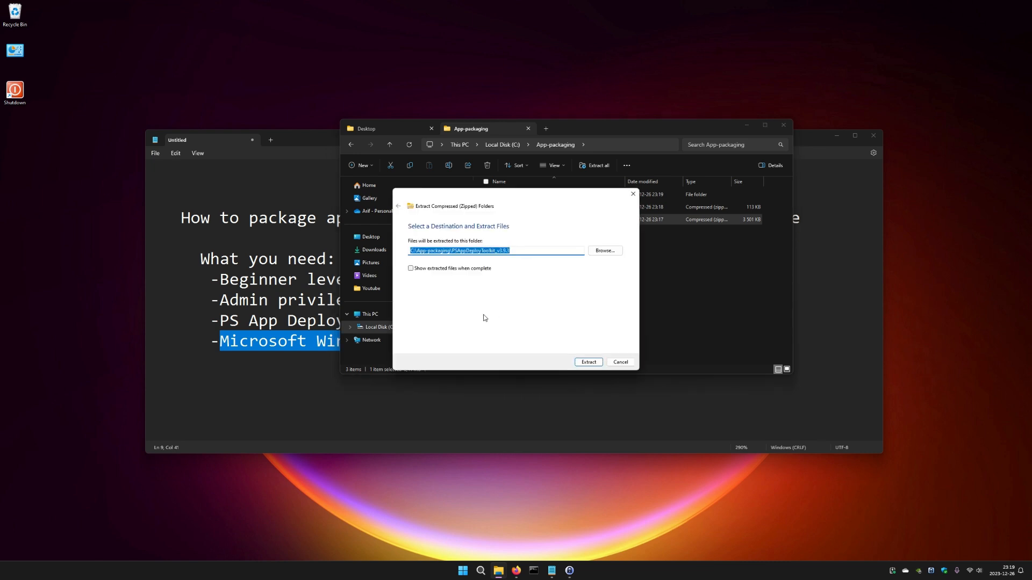
{"action": "left_click", "coordinate": [589, 362]}
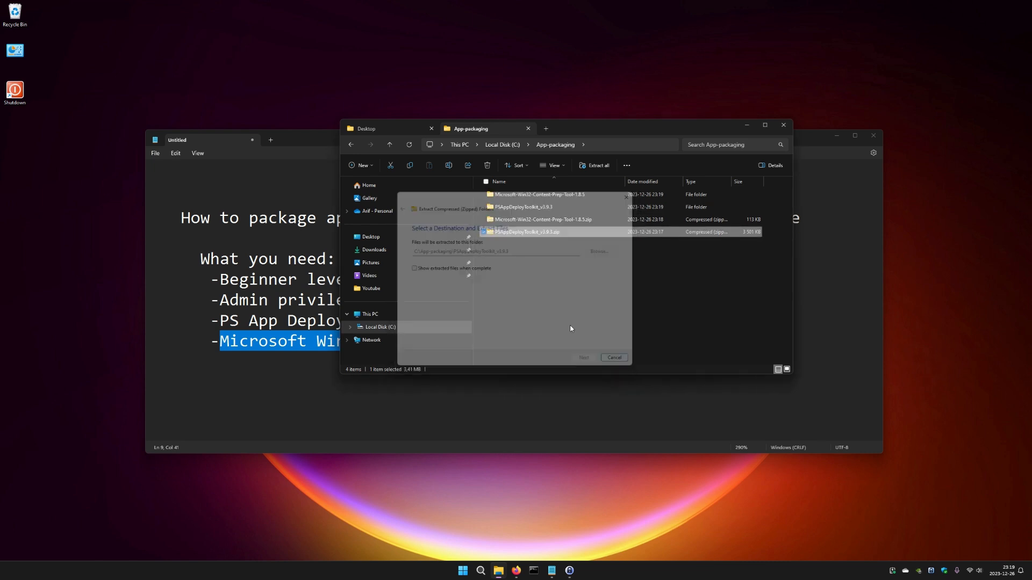
- Maximize the File Explorer window and open the Toolkit folder inside PSAppDeployToolkit_v3.9.3
{"action": "key", "text": "super+Up"}
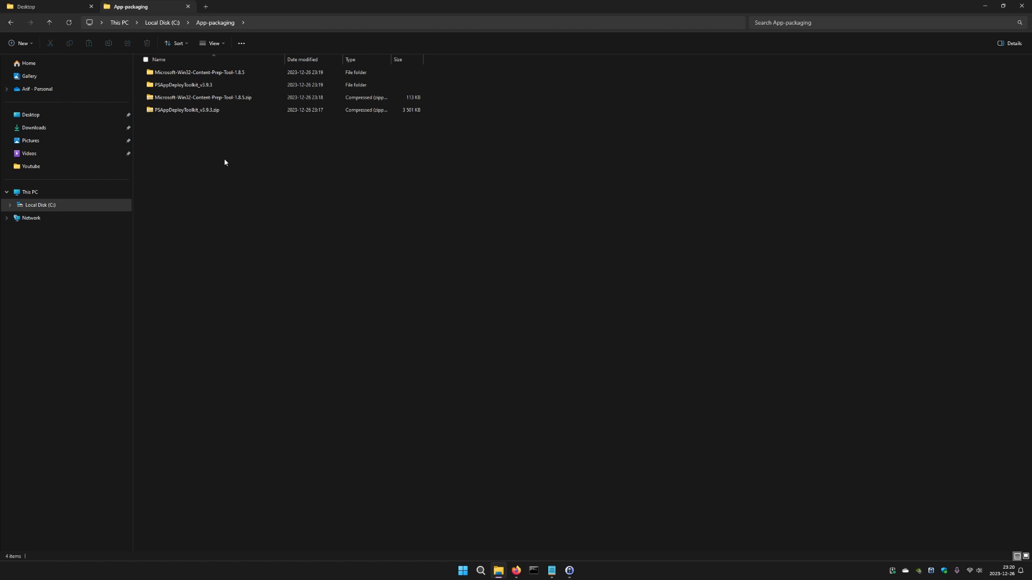
{"action": "double_click", "coordinate": [190, 86]}
{"action": "left_click", "coordinate": [163, 87]}
{"action": "double_click", "coordinate": [163, 87]}
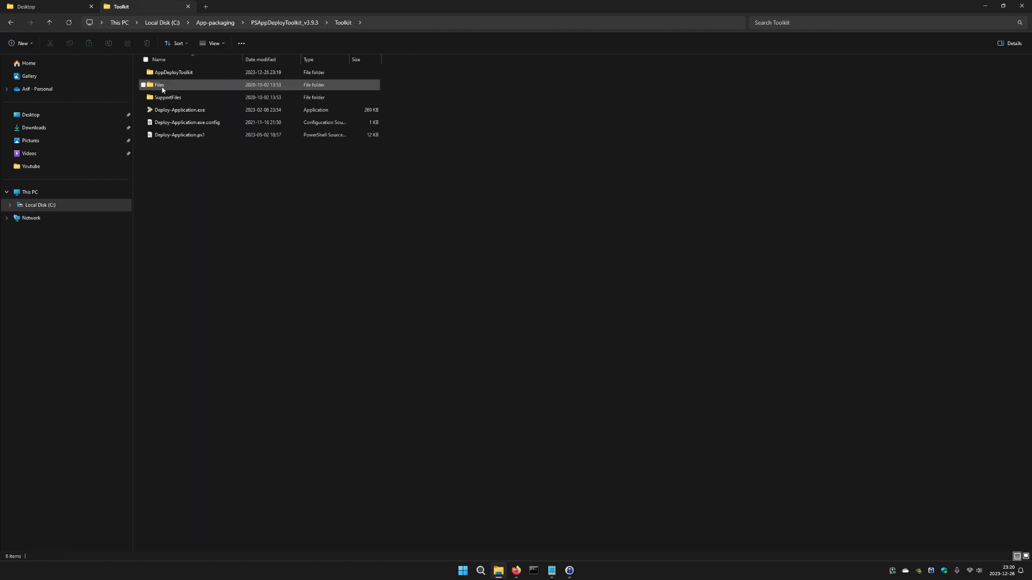
{"action": "left_click_drag", "start_coordinate": [252, 171], "coordinate": [127, 22]}
{"action": "left_click", "coordinate": [241, 176]}
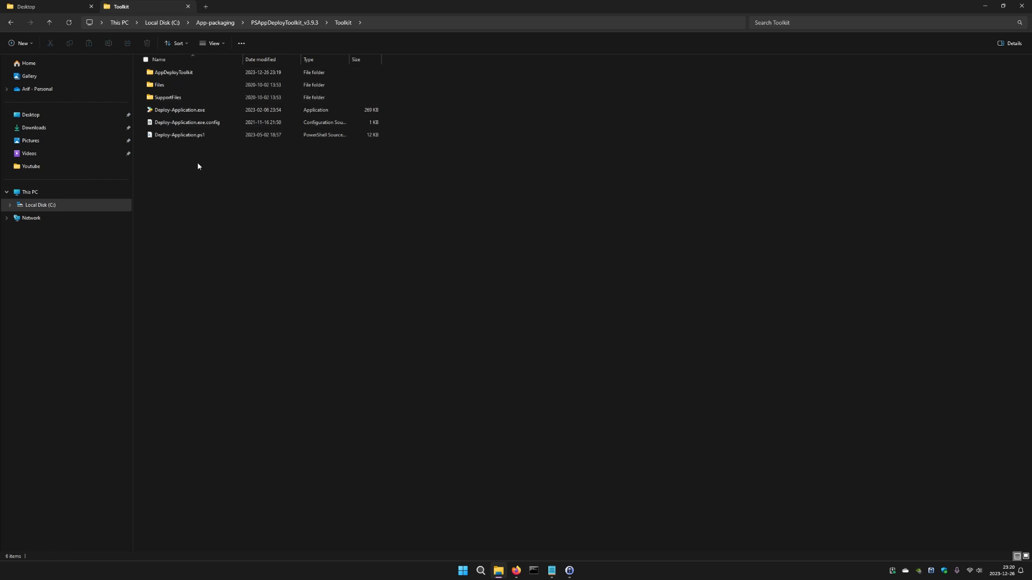
- Examine the contents of the AppDeployToolkit, Files and SupportFiles folders, returning to the Toolkit folder after each
{"action": "left_click", "coordinate": [196, 73]}
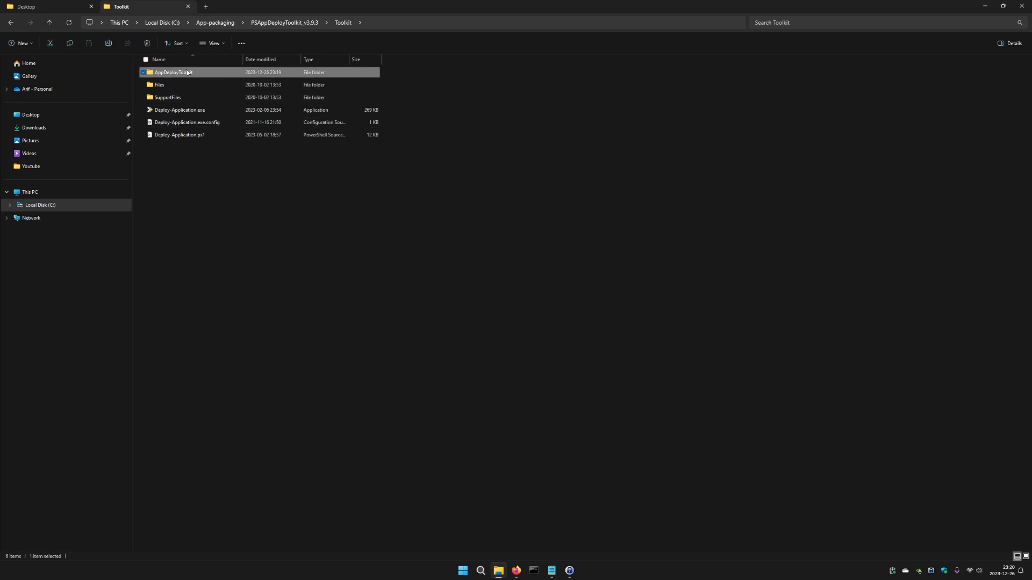
{"action": "double_click", "coordinate": [151, 74]}
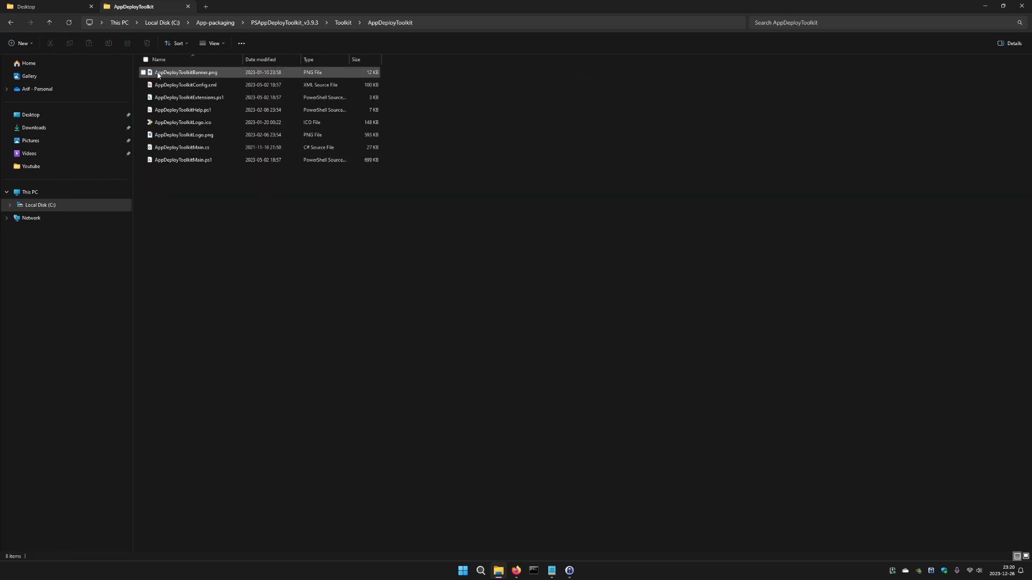
{"action": "left_click_drag", "start_coordinate": [224, 200], "coordinate": [135, 64]}
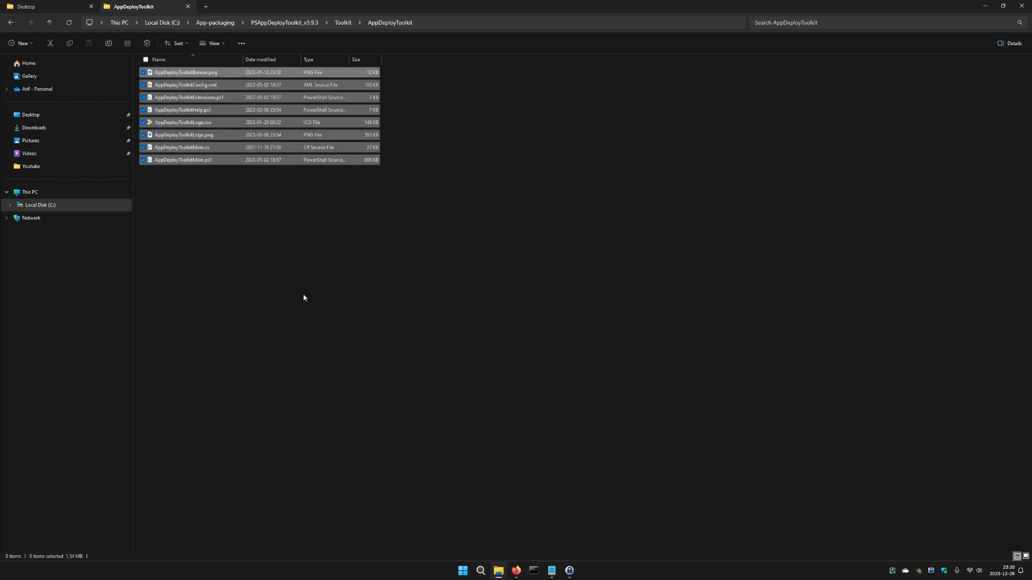
{"action": "left_click", "coordinate": [229, 215]}
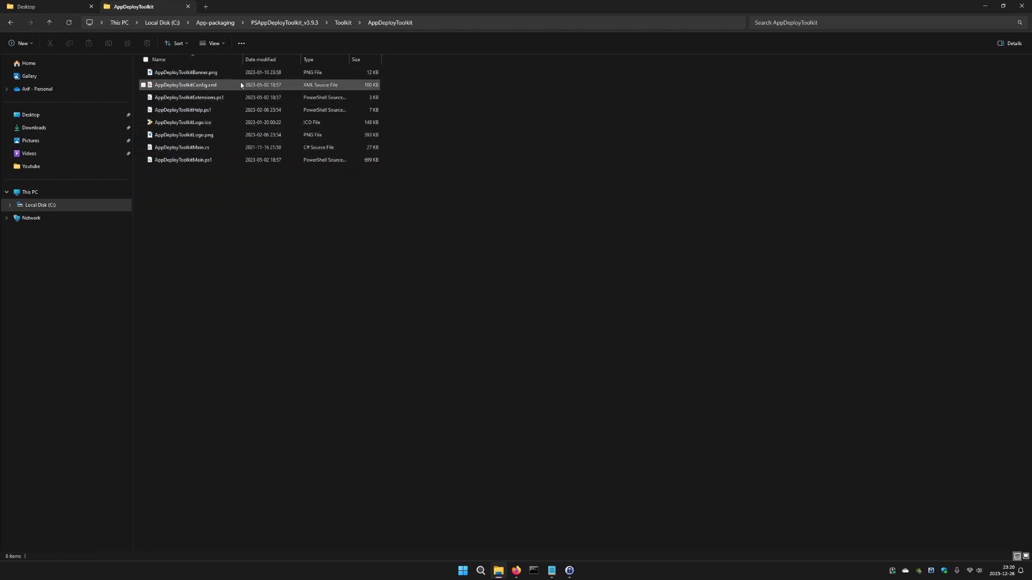
{"action": "left_click", "coordinate": [49, 22]}
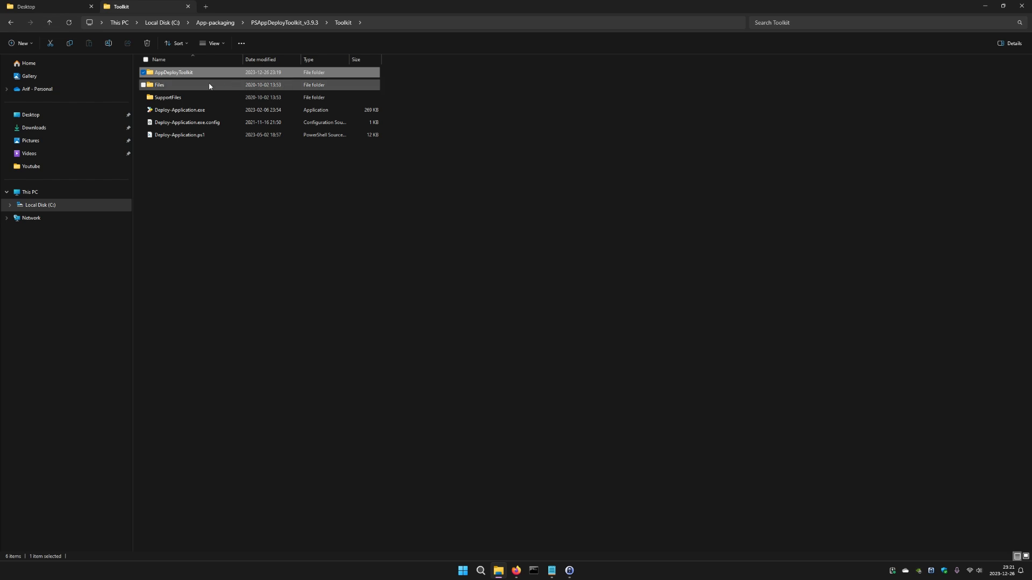
{"action": "double_click", "coordinate": [210, 86]}
{"action": "left_click", "coordinate": [48, 24]}
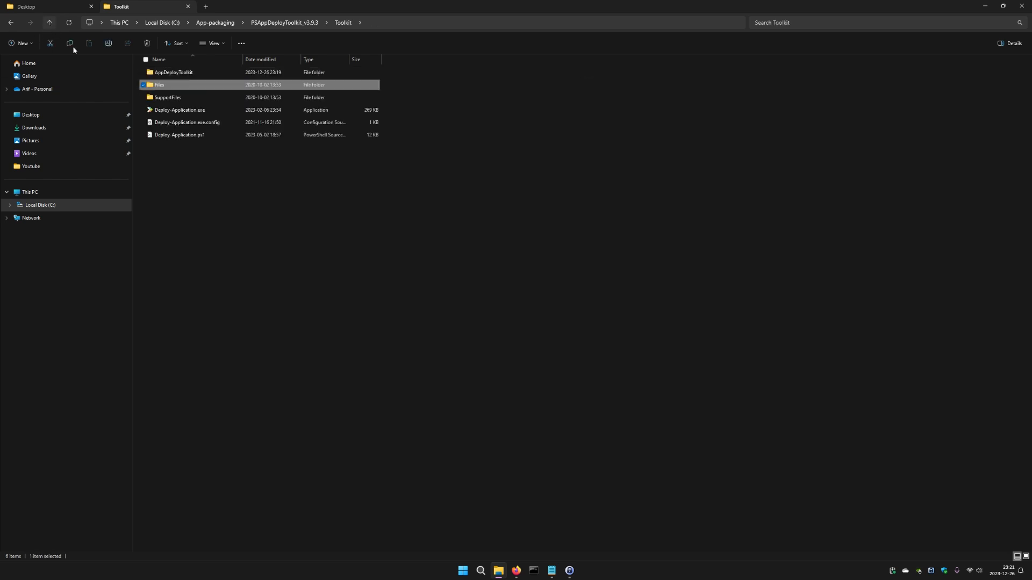
{"action": "double_click", "coordinate": [169, 97]}
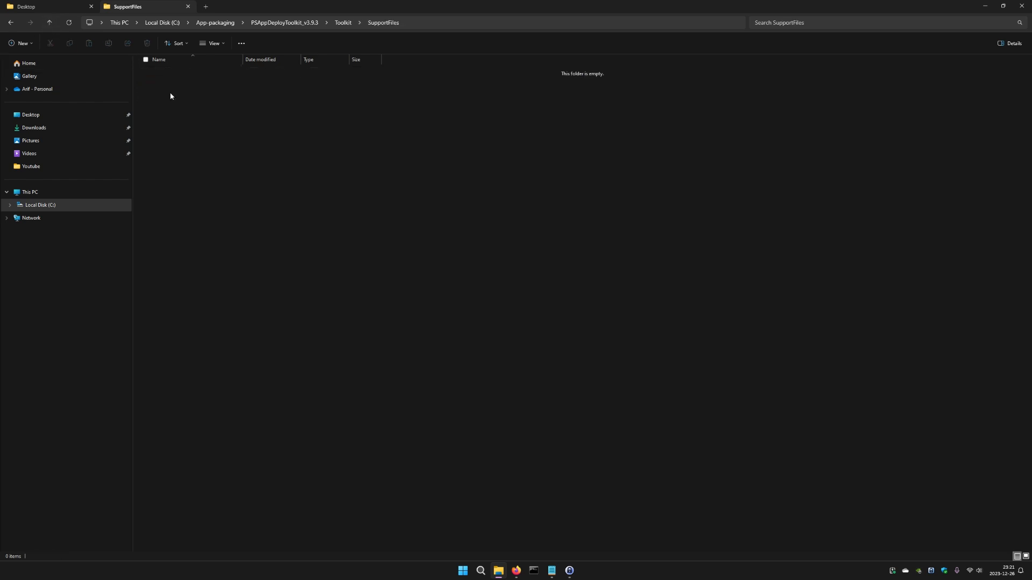
{"action": "left_click", "coordinate": [50, 23]}
- Review the Deploy-Application .exe, .exe.config and .ps1 files and the overall contents of the Toolkit folder
{"action": "left_click_drag", "start_coordinate": [233, 172], "coordinate": [183, 106]}
{"action": "left_click", "coordinate": [185, 175]}
{"action": "left_click", "coordinate": [188, 112]}
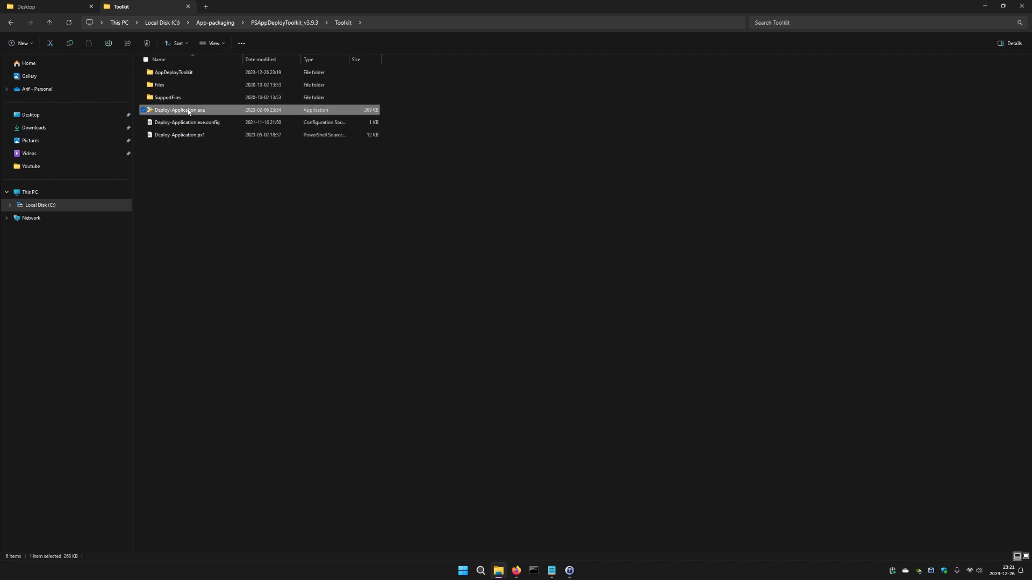
{"action": "left_click", "coordinate": [189, 123]}
{"action": "left_click", "coordinate": [196, 136]}
{"action": "left_click", "coordinate": [226, 200]}
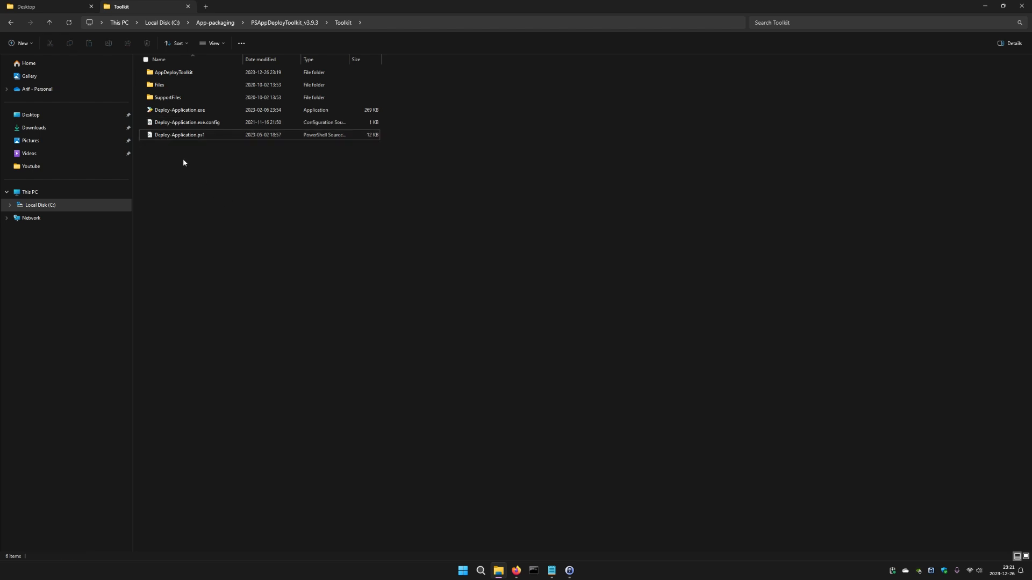
{"action": "left_click", "coordinate": [183, 135]}
{"action": "left_click", "coordinate": [198, 181]}
{"action": "left_click_drag", "start_coordinate": [238, 181], "coordinate": [142, 66]}
{"action": "left_click", "coordinate": [178, 172]}
- Permanently delete the Examples folder, CHANGELOG.txt, LICENSE and PSAppDeployToolkit.pdf from the PSAppDeployToolkit_v3.9.3 folder
{"action": "left_click", "coordinate": [49, 22]}
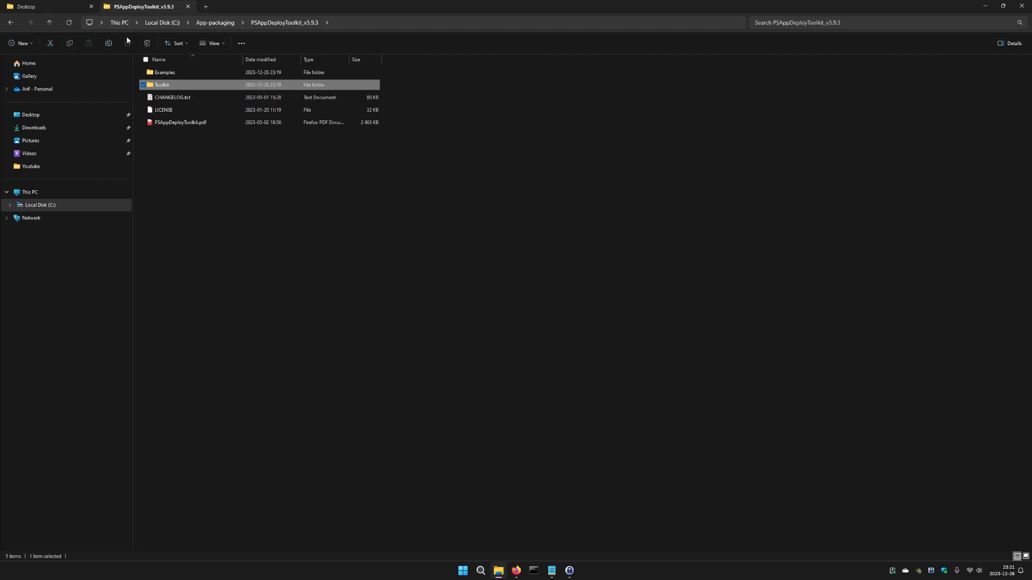
{"action": "left_click", "coordinate": [171, 74]}
{"action": "left_click", "coordinate": [175, 98], "text": "ctrl"}
{"action": "left_click", "coordinate": [180, 110], "text": "ctrl"}
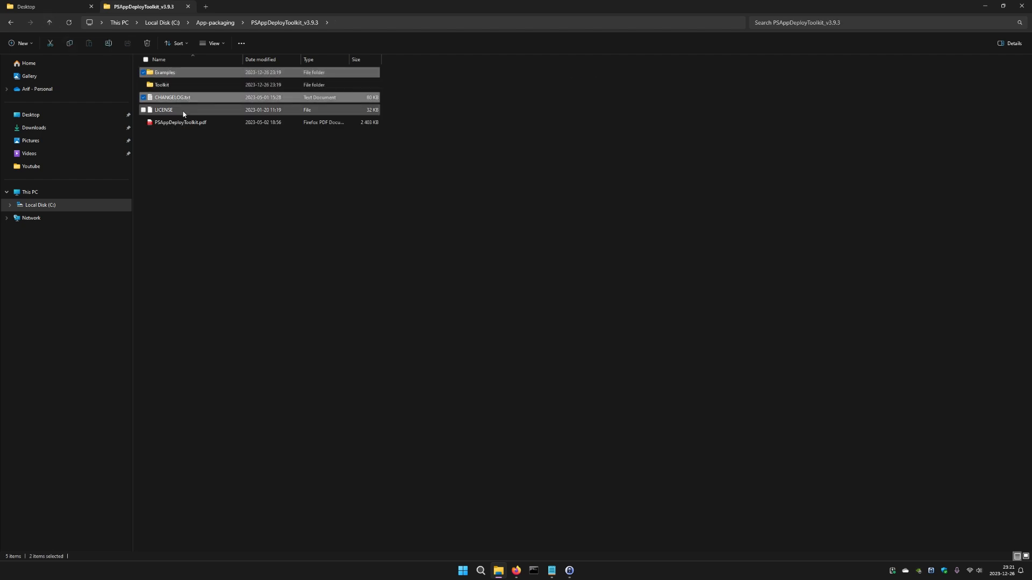
{"action": "left_click", "coordinate": [184, 122], "text": "ctrl"}
{"action": "key", "text": "shift+Delete"}
{"action": "key", "text": "Return"}
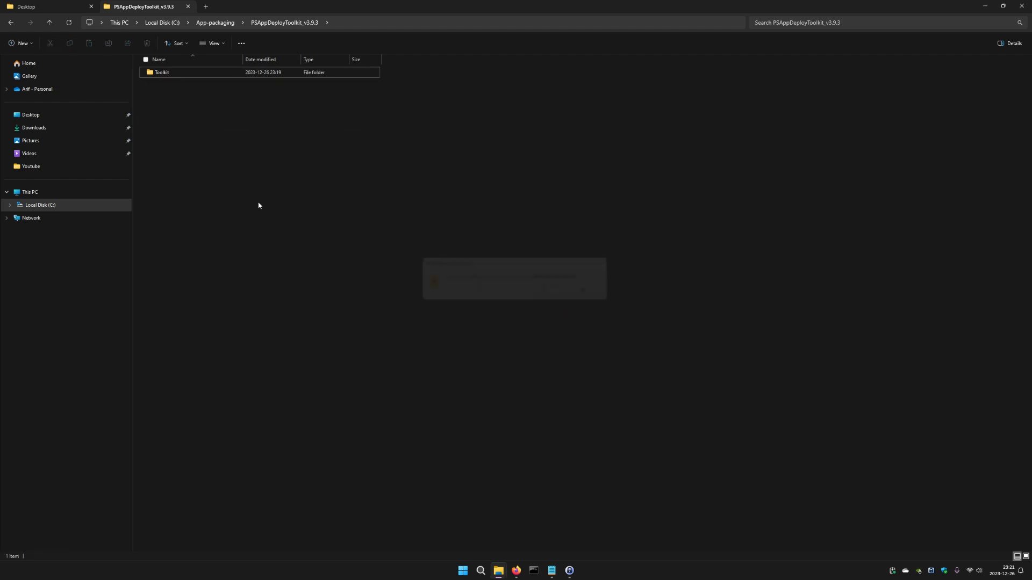
- Copy everything inside the Toolkit folder and paste it into the parent PSAppDeployToolkit_v3.9.3 folder
{"action": "double_click", "coordinate": [201, 77]}
{"action": "left_click_drag", "start_coordinate": [268, 178], "coordinate": [221, 122]}
{"action": "key", "text": "ctrl+a"}
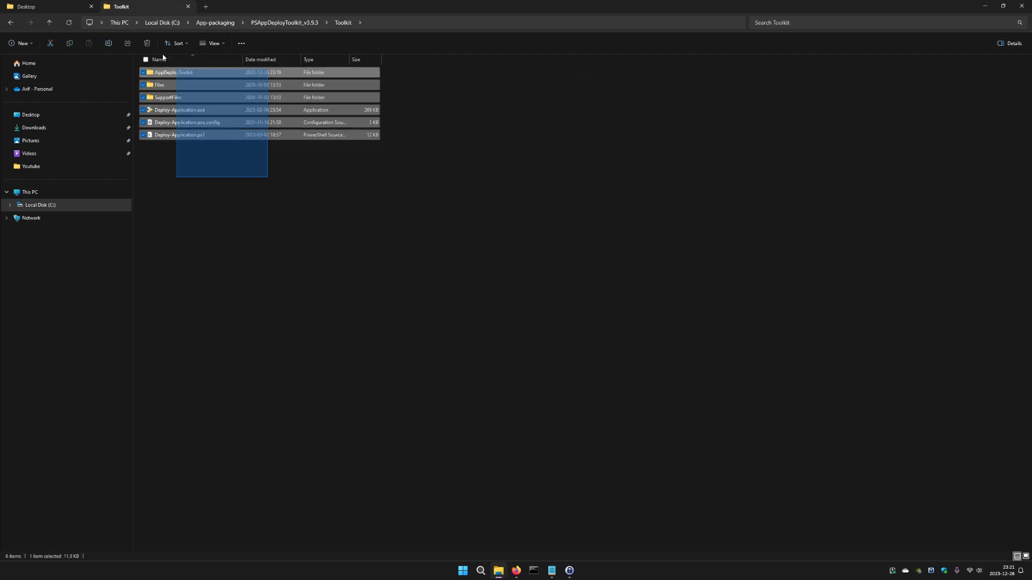
{"action": "right_click", "coordinate": [201, 132]}
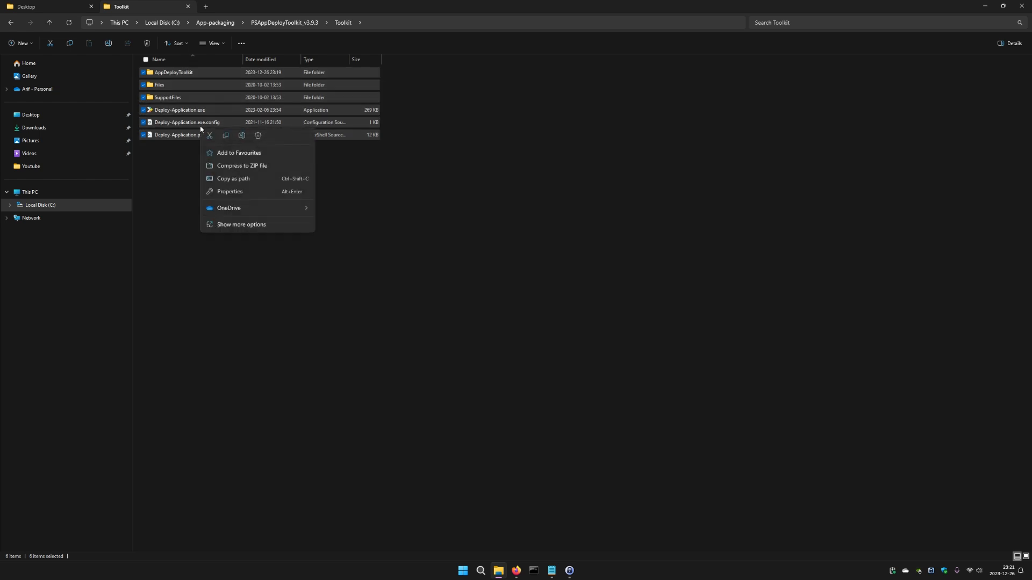
{"action": "left_click", "coordinate": [224, 139]}
{"action": "left_click", "coordinate": [50, 23]}
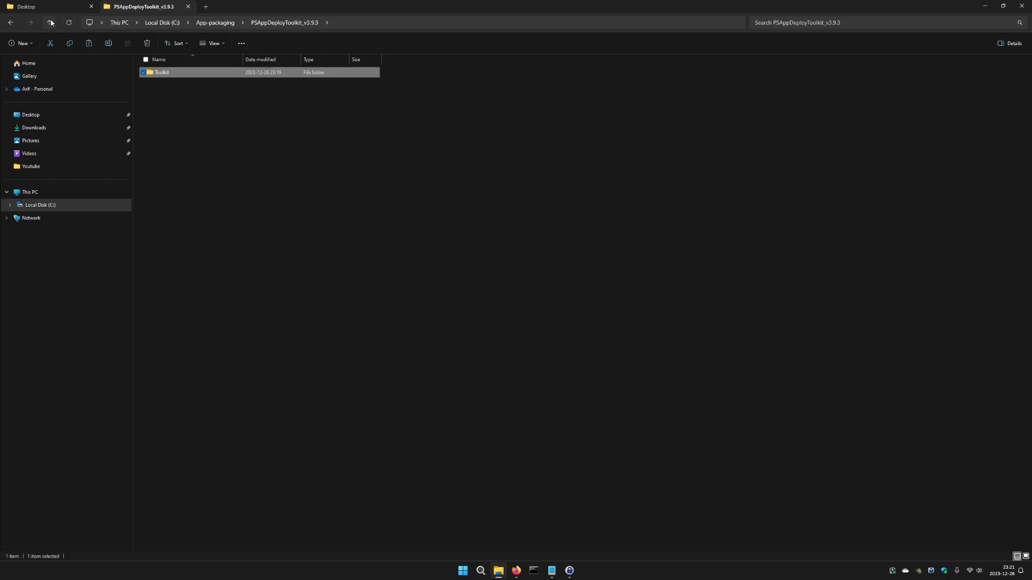
{"action": "left_click", "coordinate": [225, 140]}
{"action": "right_click", "coordinate": [175, 93]}
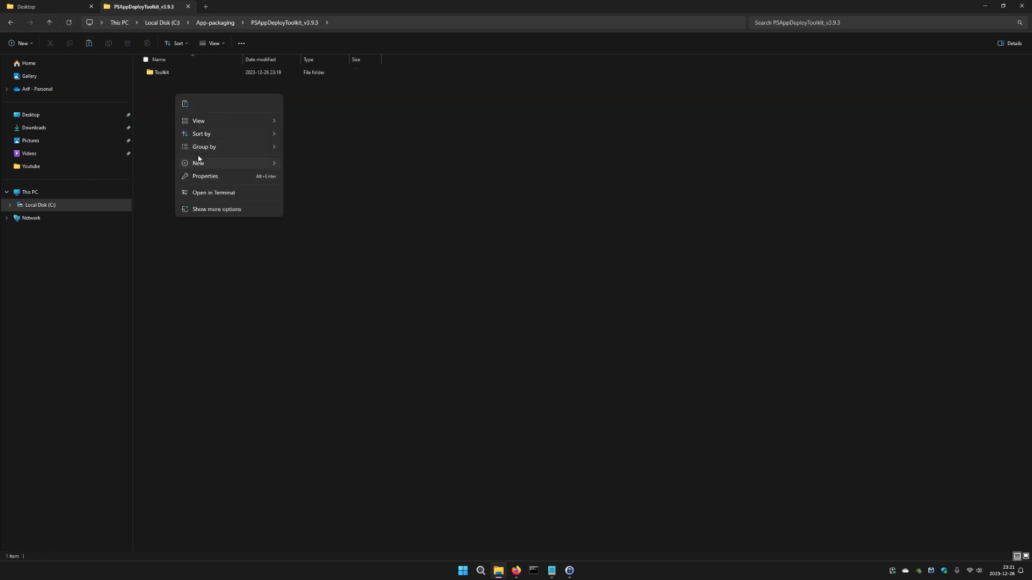
{"action": "left_click", "coordinate": [183, 104]}
- Permanently delete the Toolkit folder from PSAppDeployToolkit_v3.9.3
{"action": "left_click", "coordinate": [183, 72]}
{"action": "key", "text": "shift+Delete"}
{"action": "key", "text": "Return"}
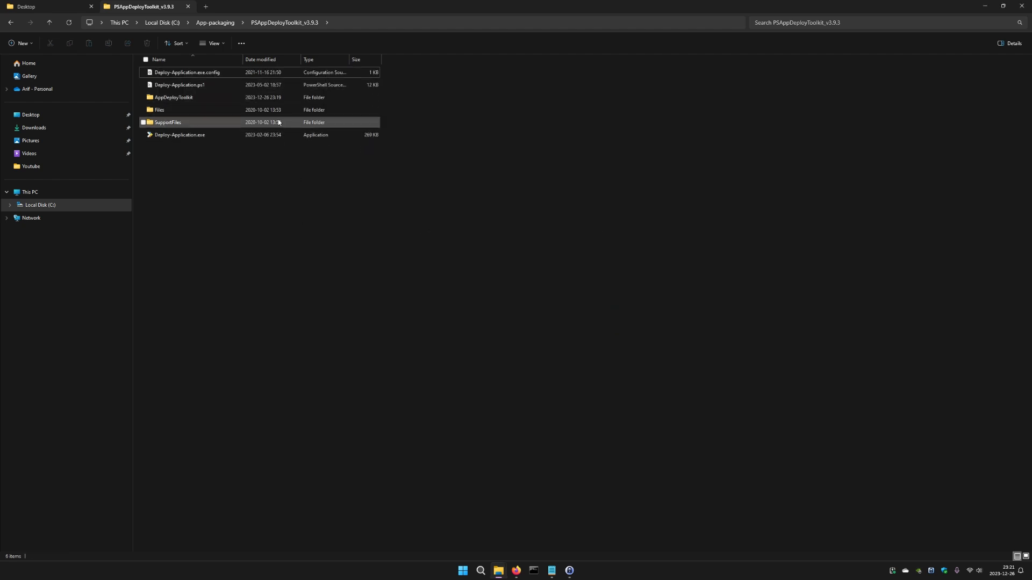
- Open AppDeployToolkitConfig.xml from the AppDeployToolkit folder in Visual Studio Code and select the Toolkit_LogPath value
{"action": "left_click", "coordinate": [204, 26]}
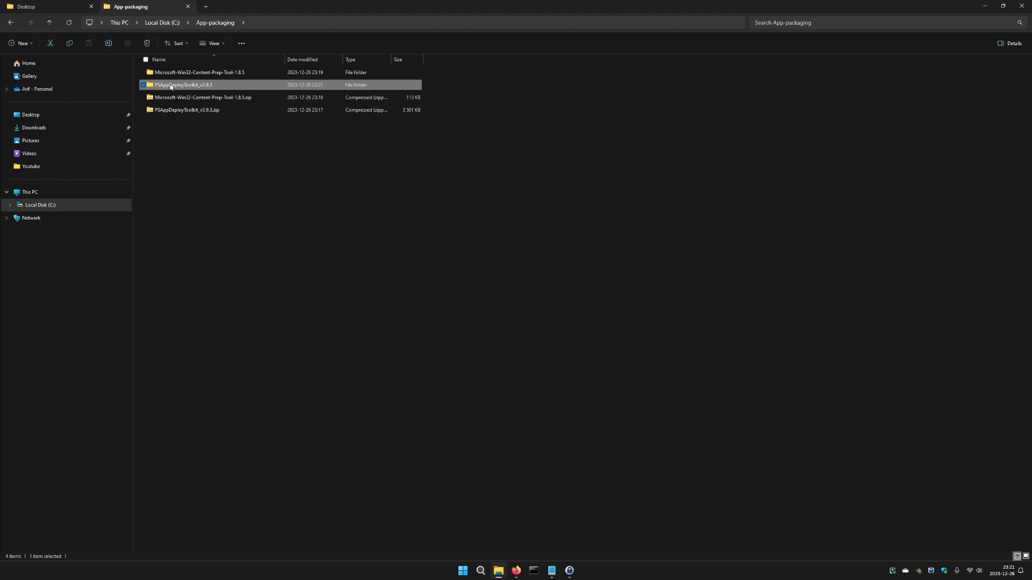
{"action": "double_click", "coordinate": [193, 86]}
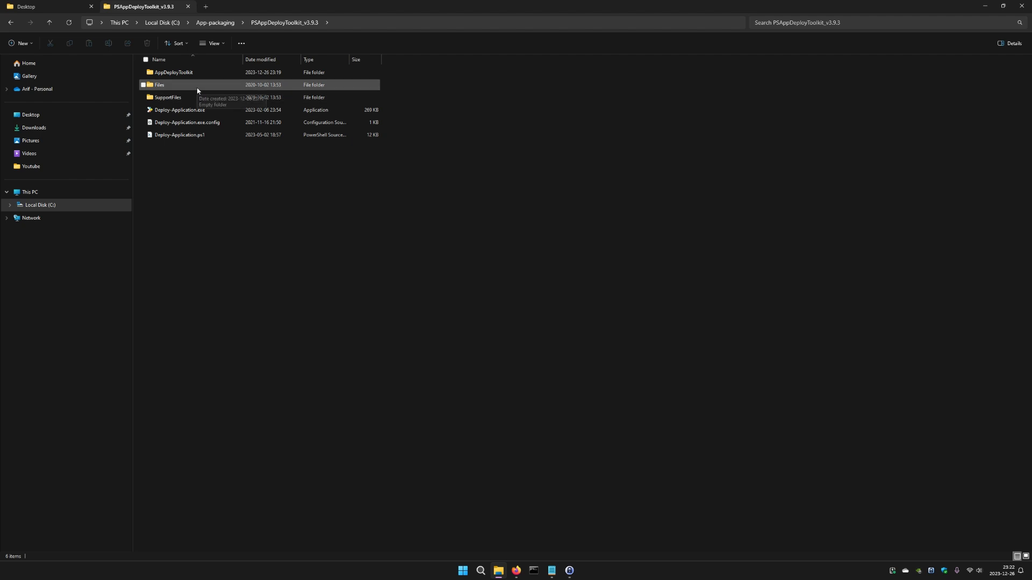
{"action": "left_click", "coordinate": [170, 74]}
{"action": "double_click", "coordinate": [191, 74]}
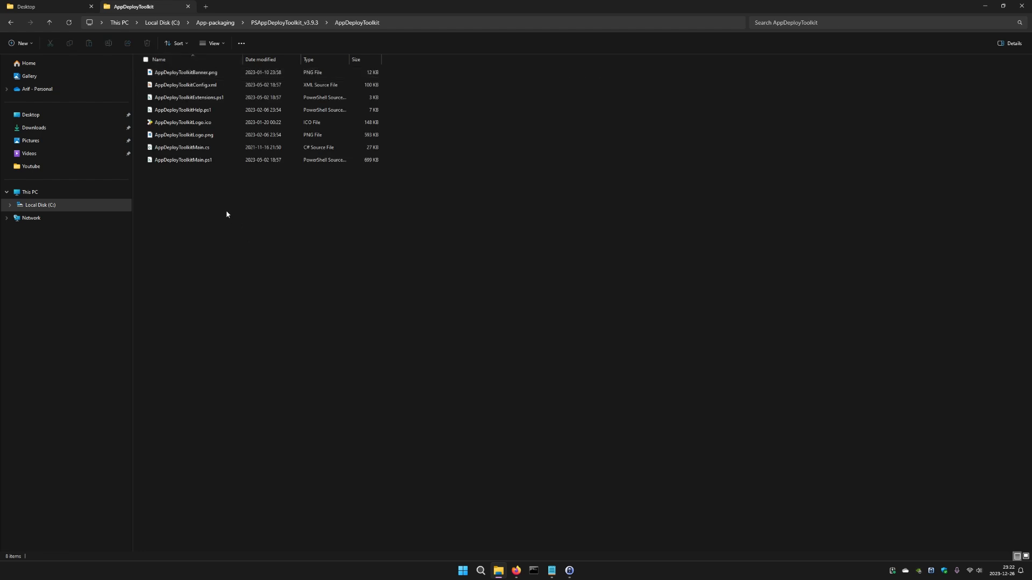
{"action": "left_click", "coordinate": [213, 88]}
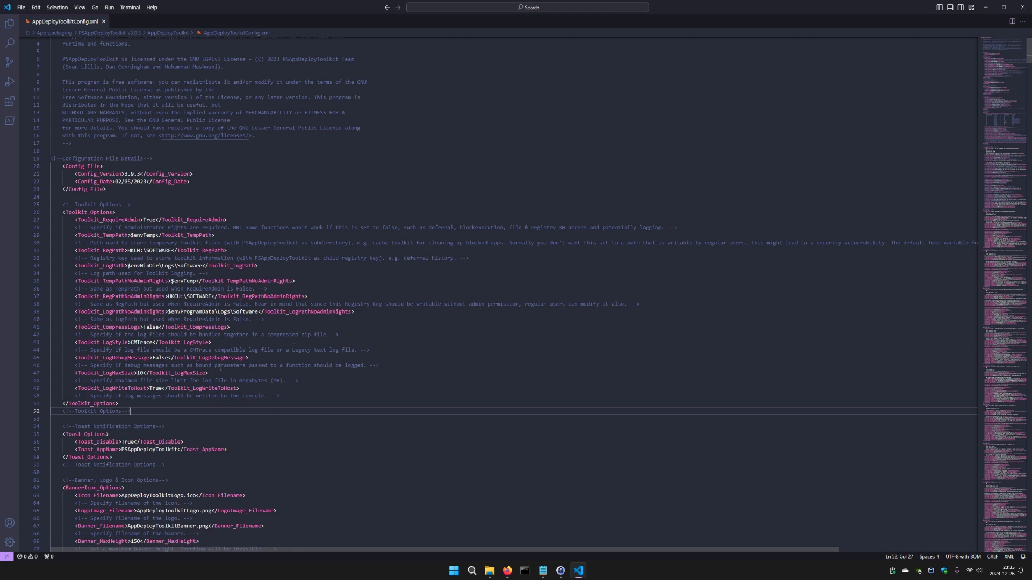
{"action": "left_click_drag", "start_coordinate": [75, 265], "coordinate": [259, 266]}
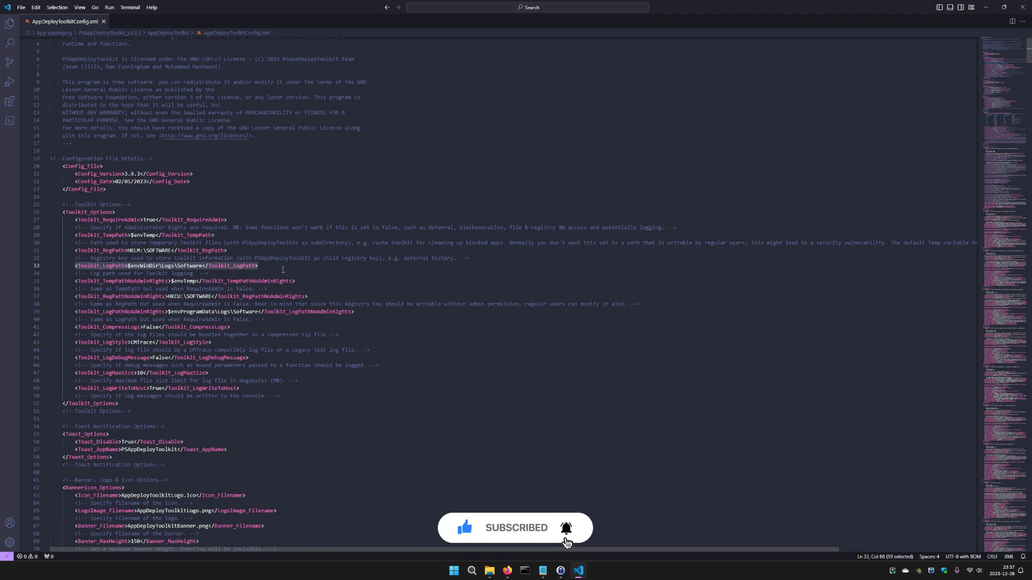
{"action": "left_click_drag", "start_coordinate": [128, 265], "coordinate": [203, 266]}
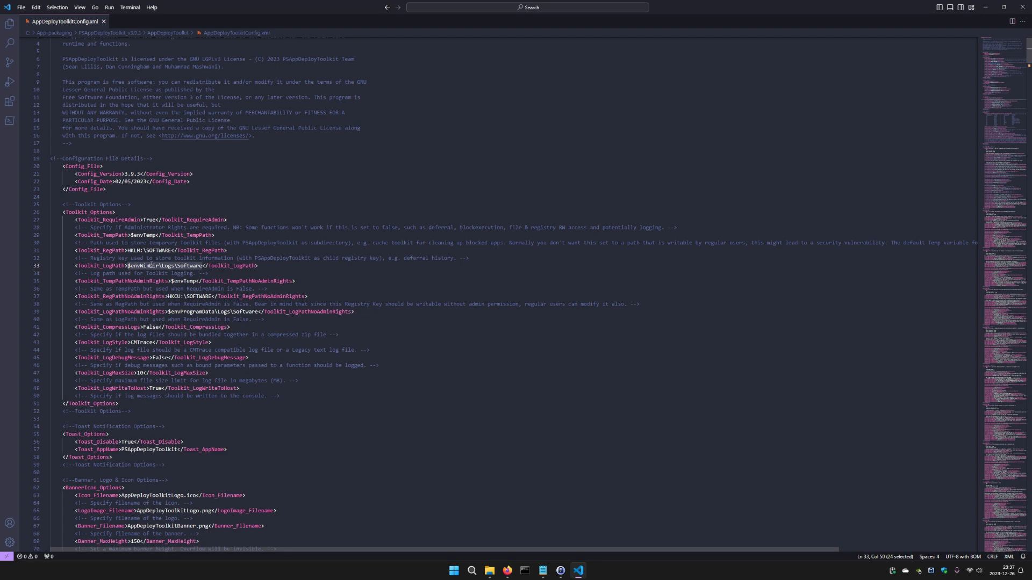
- Switch to File Explorer and open the ProgramData folder on Local Disk (C:)
{"action": "left_click", "coordinate": [489, 571]}
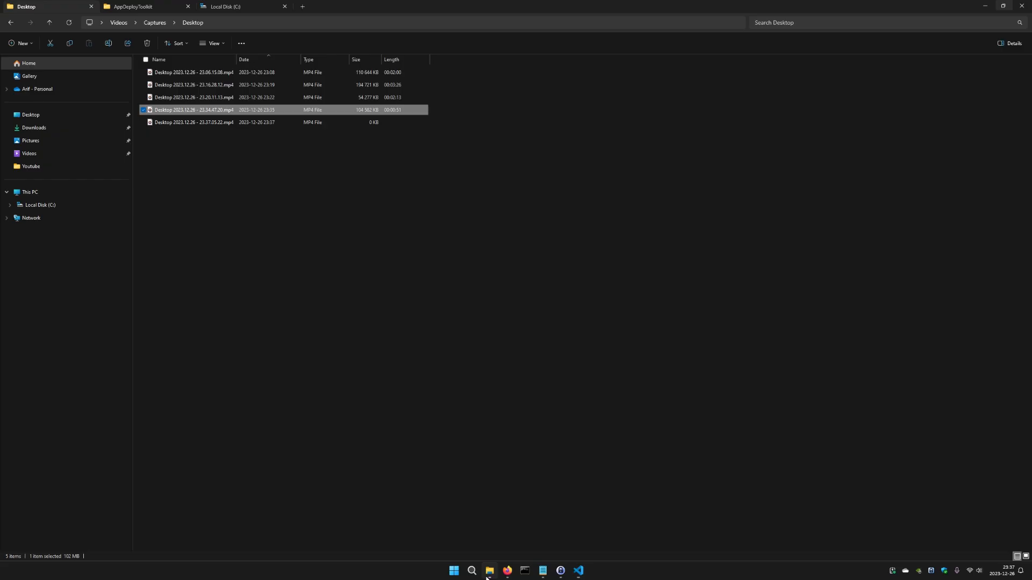
{"action": "left_click", "coordinate": [375, 187]}
{"action": "left_click", "coordinate": [253, 12]}
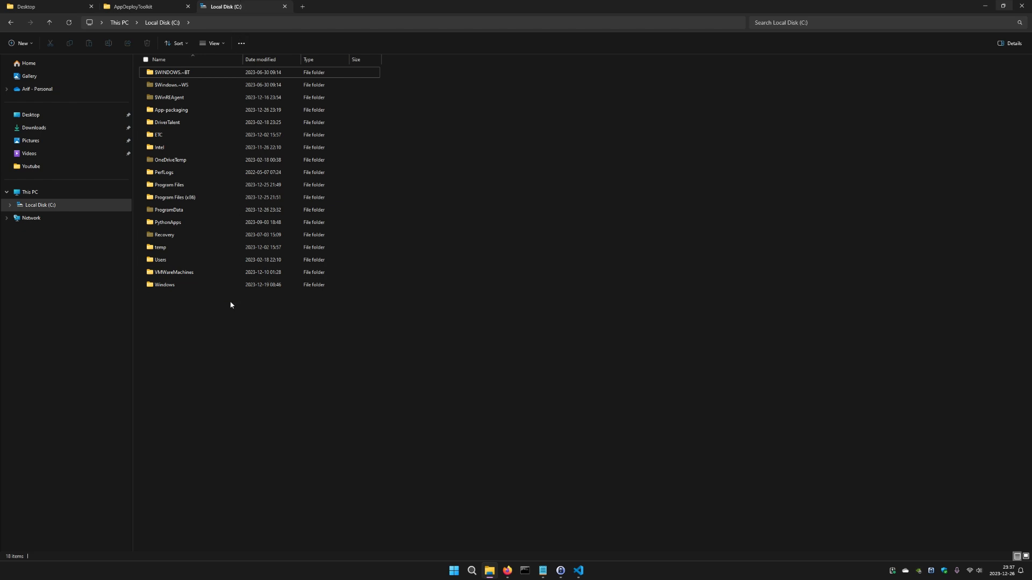
{"action": "left_click", "coordinate": [167, 212]}
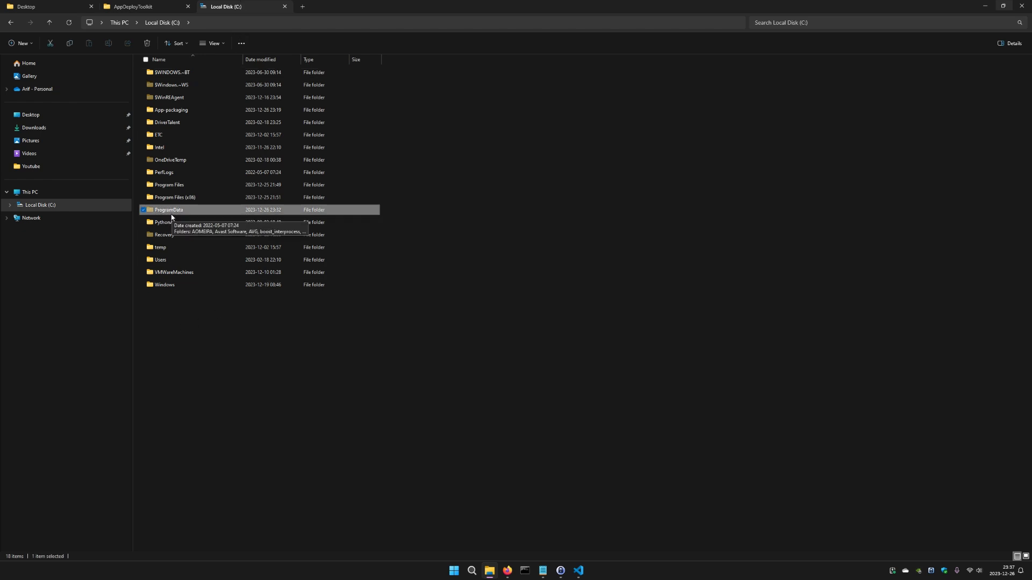
{"action": "double_click", "coordinate": [170, 213]}
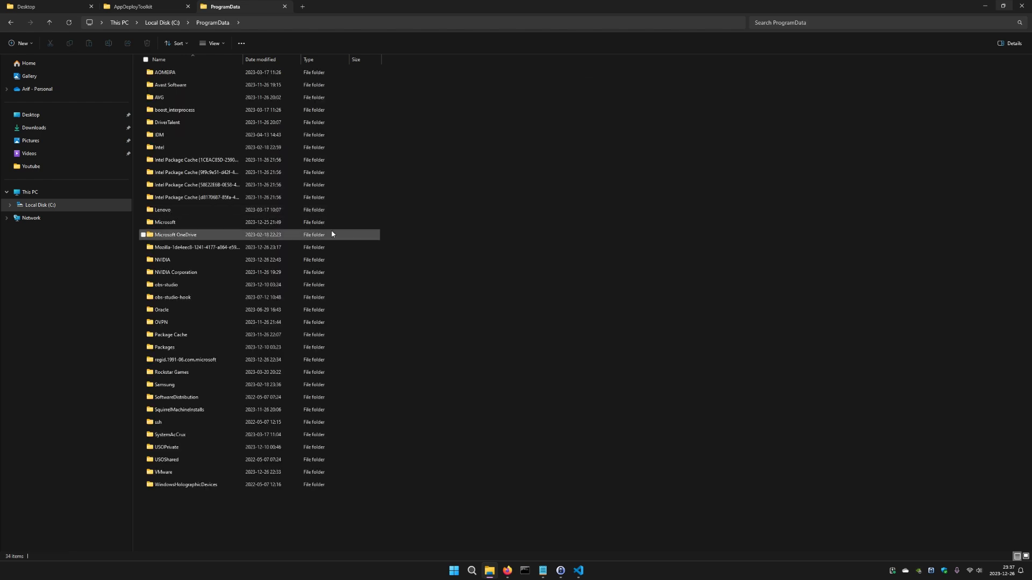
- Create a new folder named DemoLog in C:\ProgramData
{"action": "right_click", "coordinate": [404, 154]}
{"action": "mouse_move", "coordinate": [445, 217]}
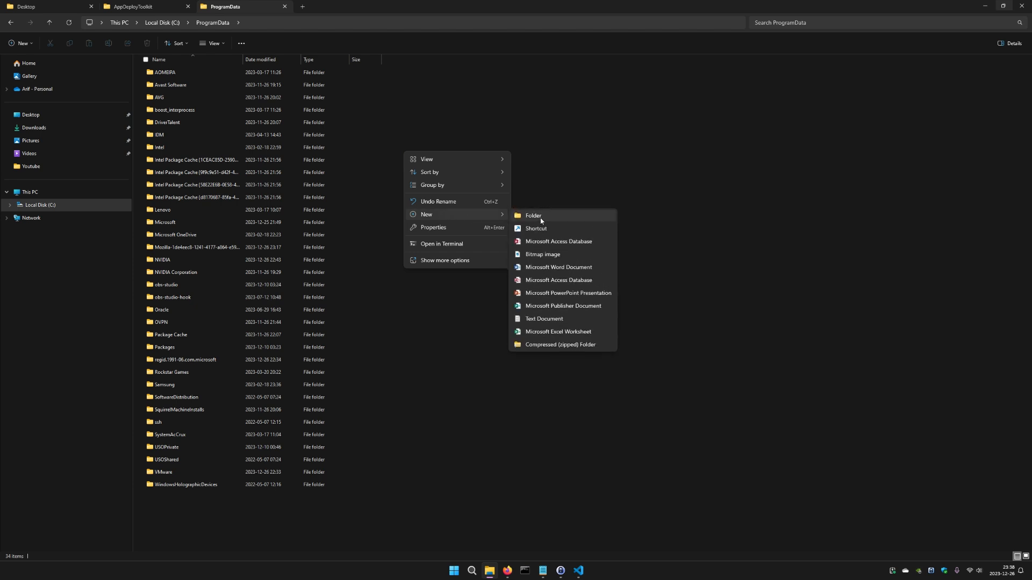
{"action": "left_click", "coordinate": [532, 213]}
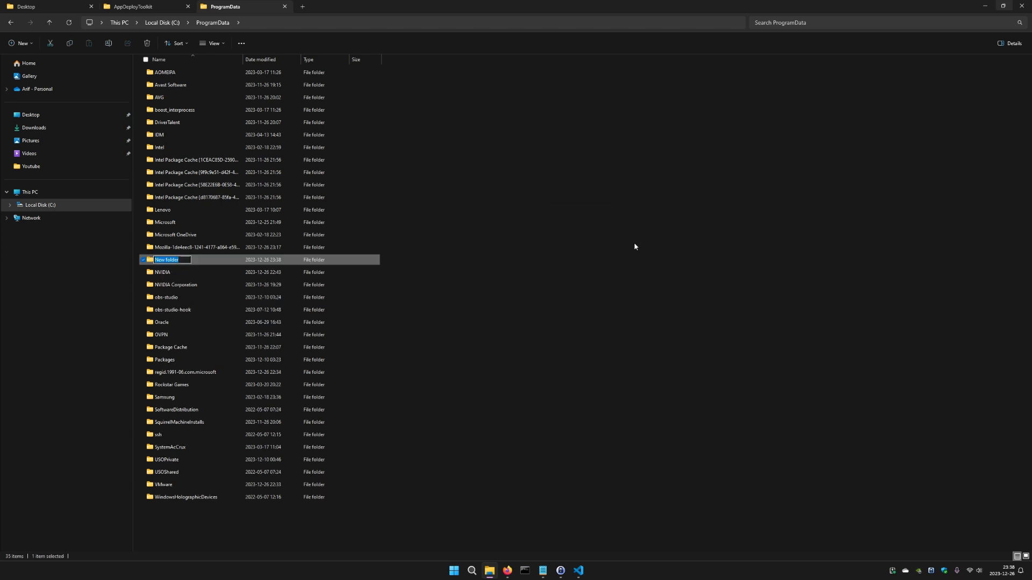
{"action": "type", "text": "DemoLog"}
{"action": "key", "text": "Return"}
- Create a subfolder named Win32 inside the DemoLog folder and open it
{"action": "double_click", "coordinate": [188, 260]}
{"action": "right_click", "coordinate": [169, 77]}
{"action": "mouse_move", "coordinate": [198, 142]}
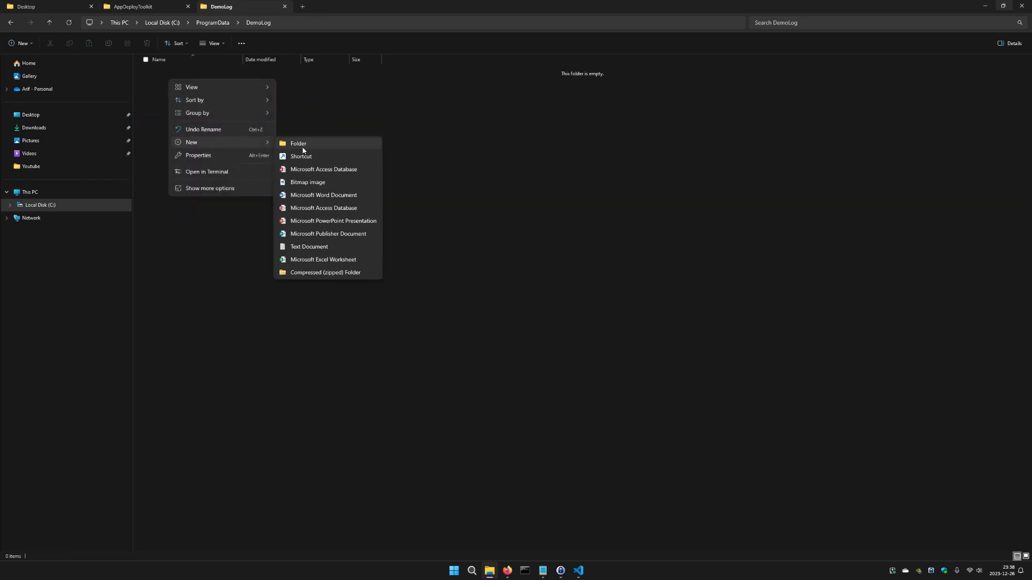
{"action": "left_click", "coordinate": [298, 144]}
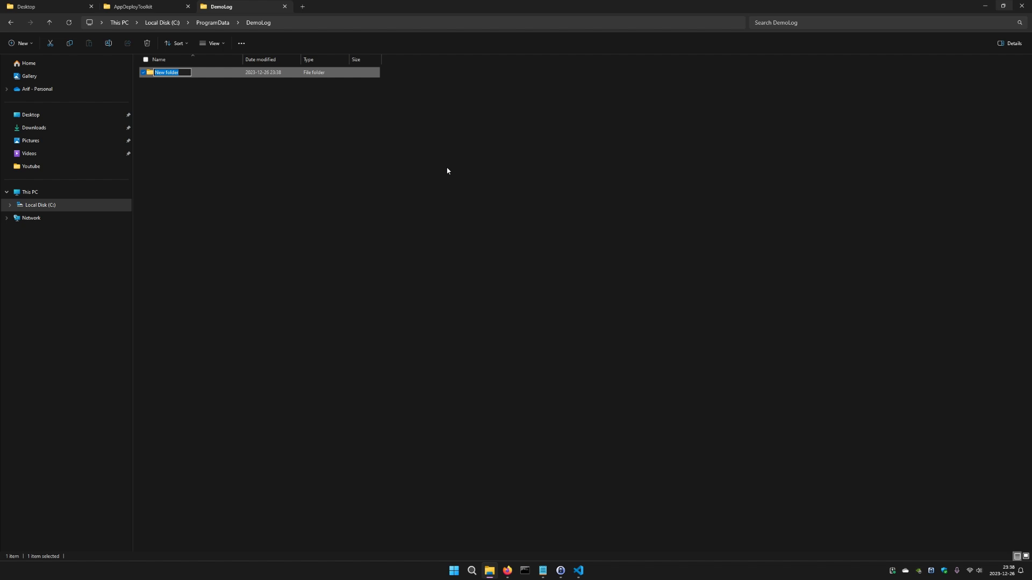
{"action": "type", "text": "Win32"}
{"action": "key", "text": "Return"}
{"action": "key", "text": "Return"}
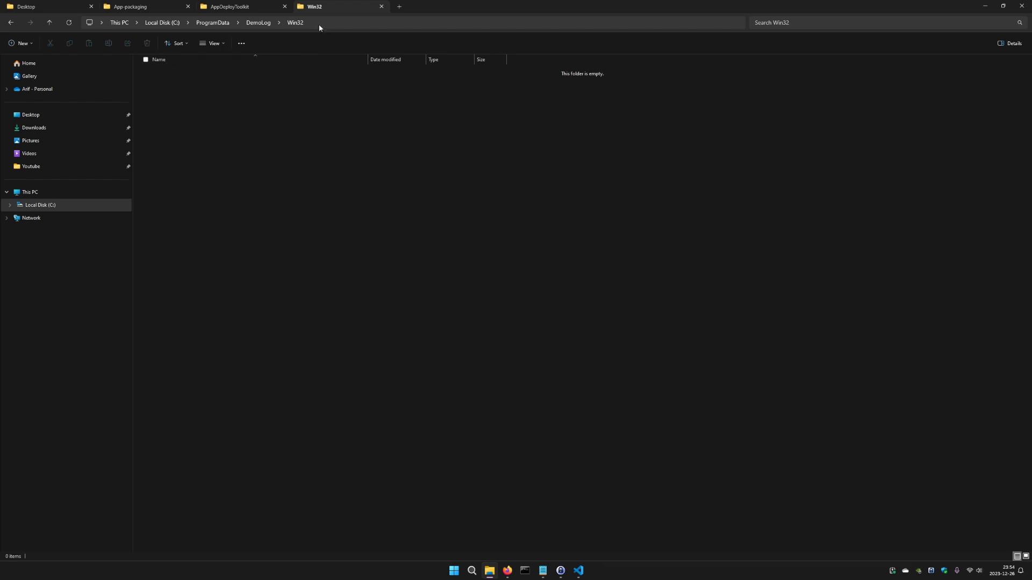
- Compare the C:\ProgramData\DemoLog\Win32 folder path in File Explorer with the $envWinDir part of Toolkit_LogPath in Visual Studio Code
{"action": "left_click", "coordinate": [320, 23]}
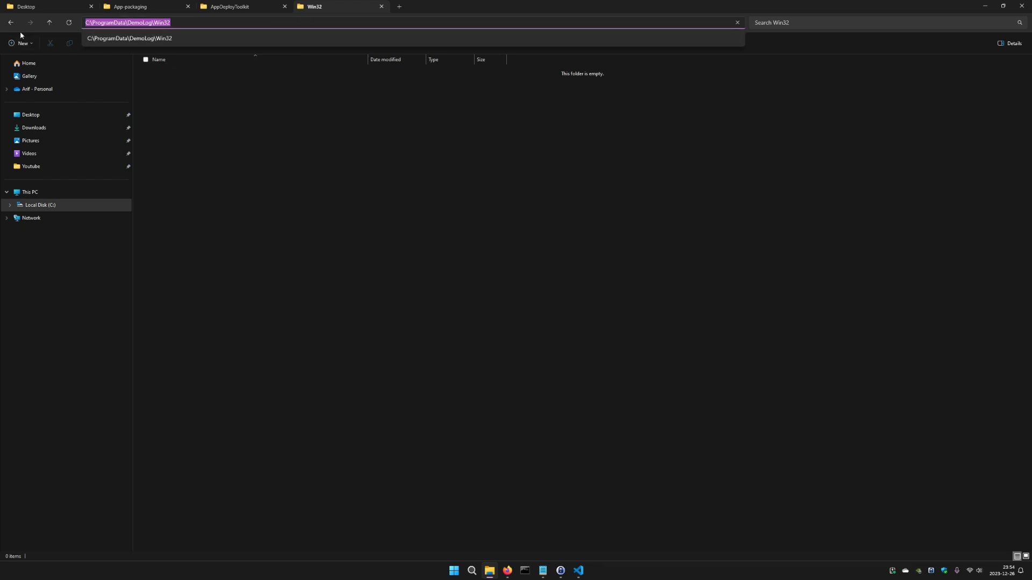
{"action": "left_click", "coordinate": [178, 24]}
{"action": "left_click_drag", "start_coordinate": [154, 23], "coordinate": [179, 23]}
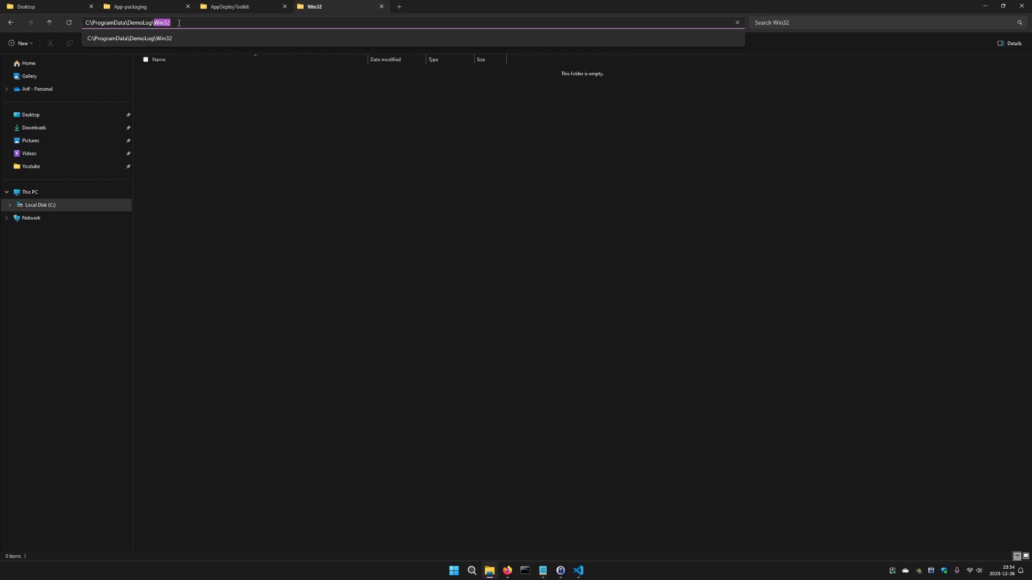
{"action": "left_click", "coordinate": [209, 123]}
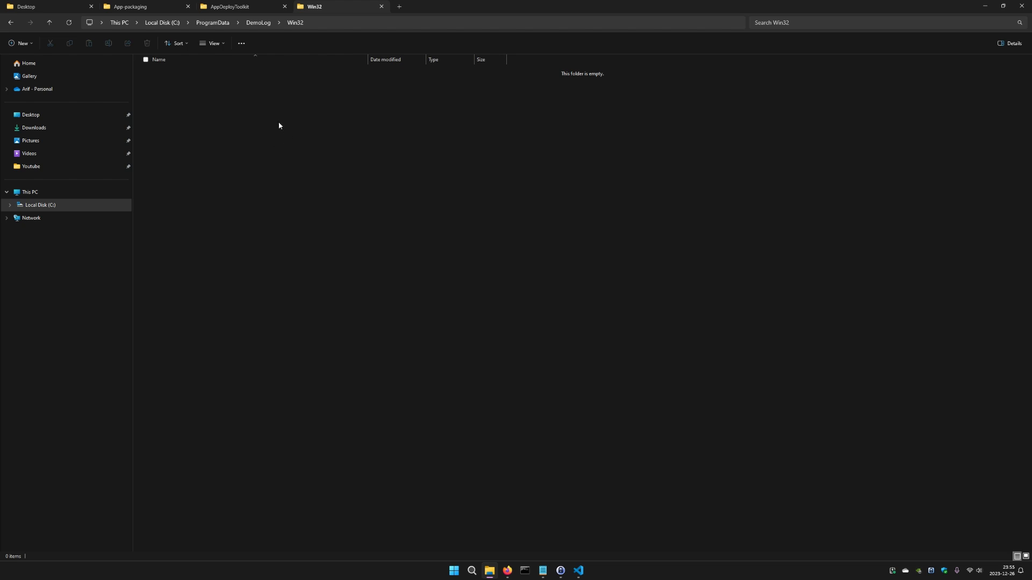
{"action": "left_click", "coordinate": [579, 571]}
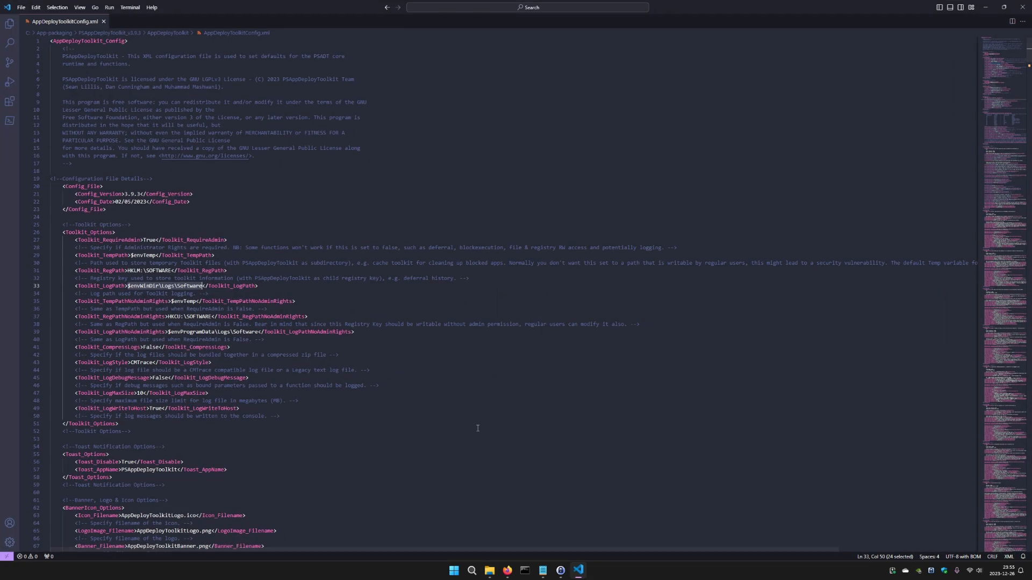
{"action": "left_click", "coordinate": [149, 288]}
{"action": "left_click_drag", "start_coordinate": [128, 286], "coordinate": [156, 286]}
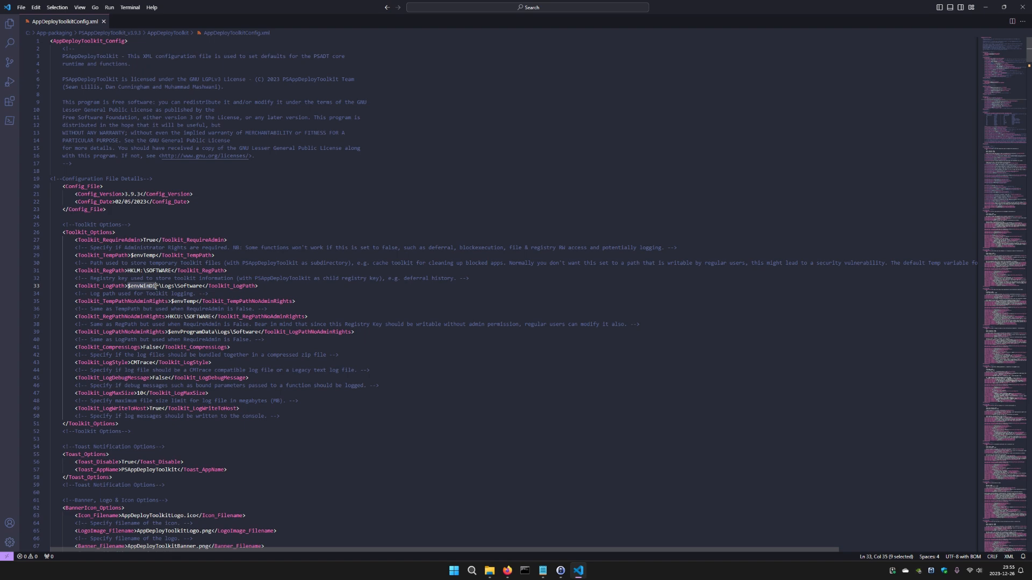
{"action": "left_click", "coordinate": [994, 7]}
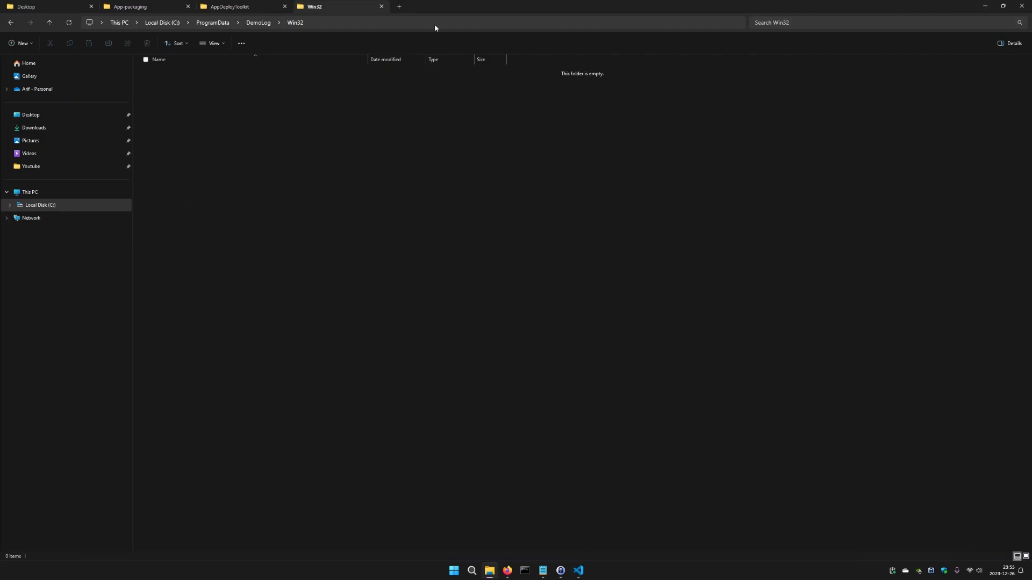
{"action": "left_click", "coordinate": [173, 23]}
{"action": "left_click", "coordinate": [171, 23]}
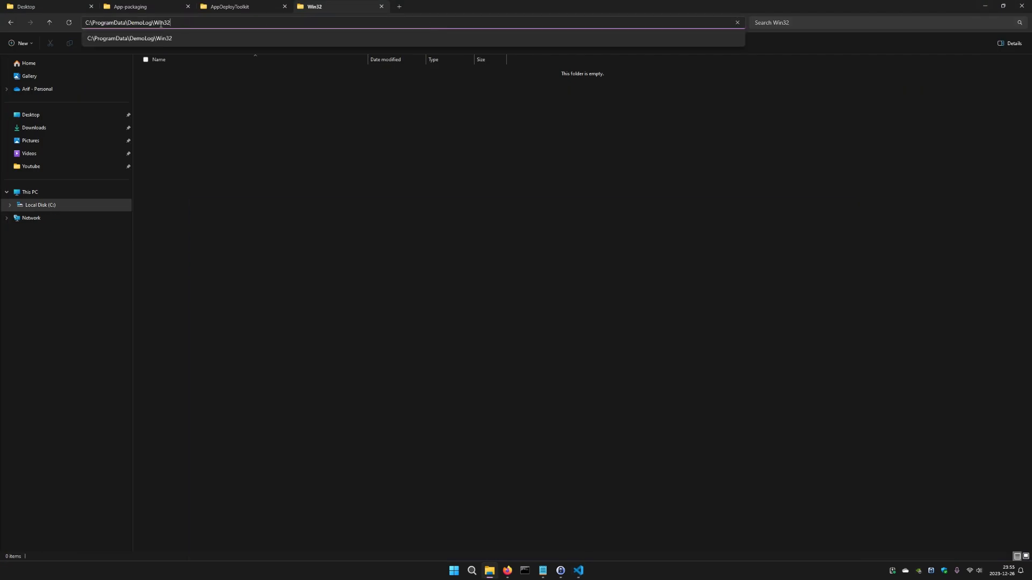
{"action": "key", "text": "ctrl+a"}
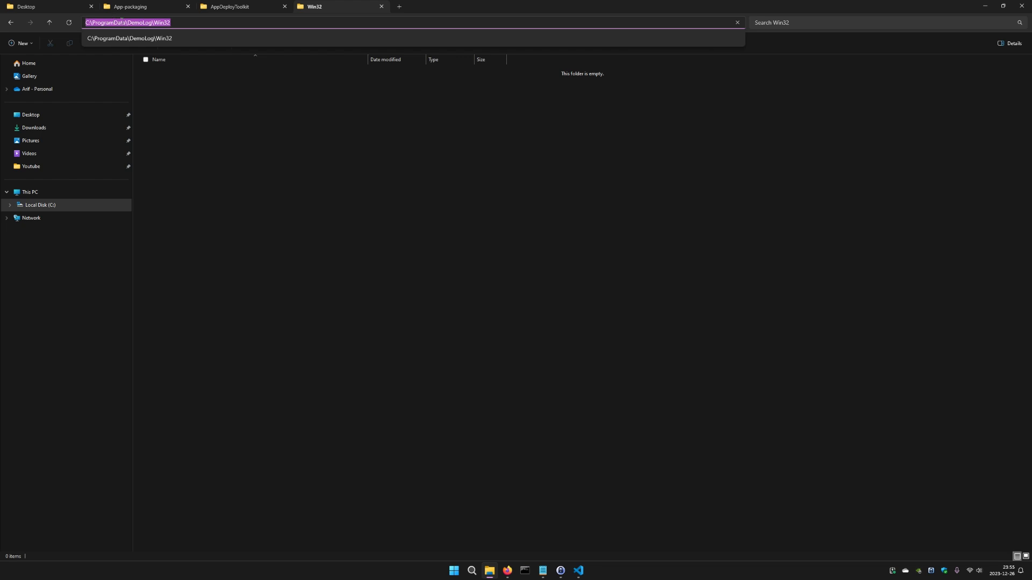
{"action": "left_click", "coordinate": [175, 22]}
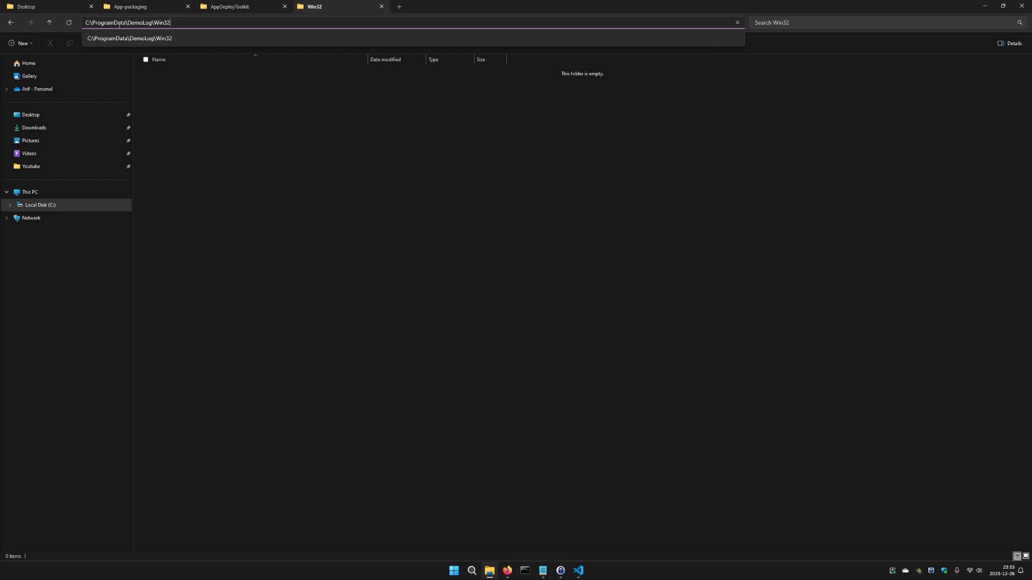
{"action": "left_click_drag", "start_coordinate": [125, 22], "coordinate": [86, 22]}
{"action": "left_click", "coordinate": [307, 195]}
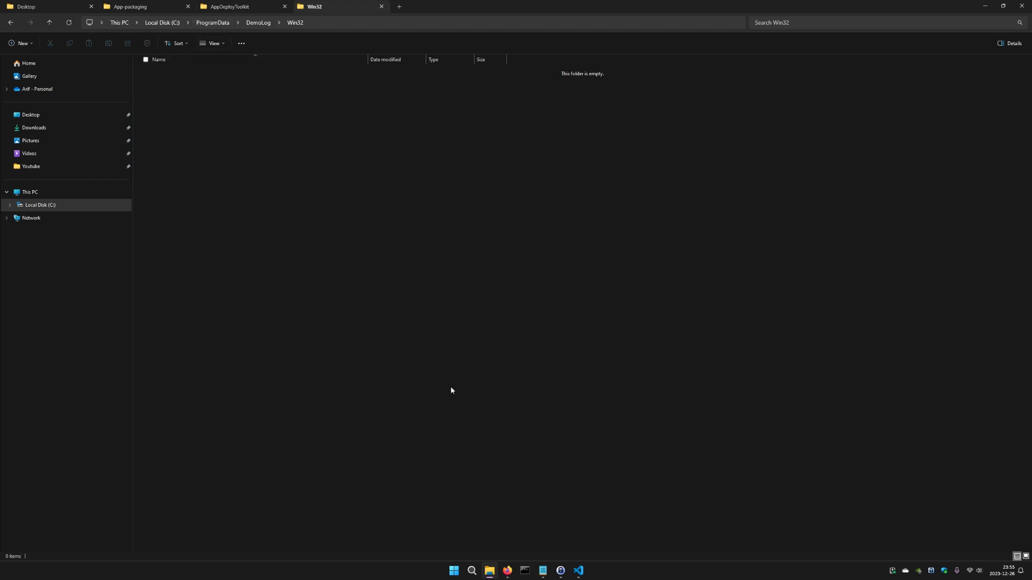
- Switch to Firefox and open the Variables page in the Reference section of the PSAppDeployToolkit site
{"action": "left_click", "coordinate": [508, 571]}
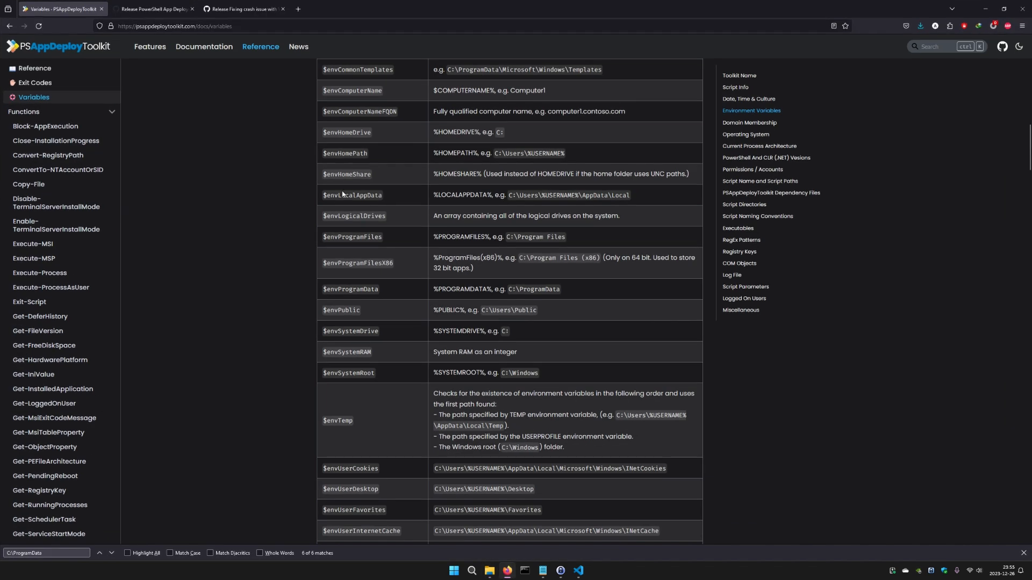
{"action": "left_click", "coordinate": [86, 47]}
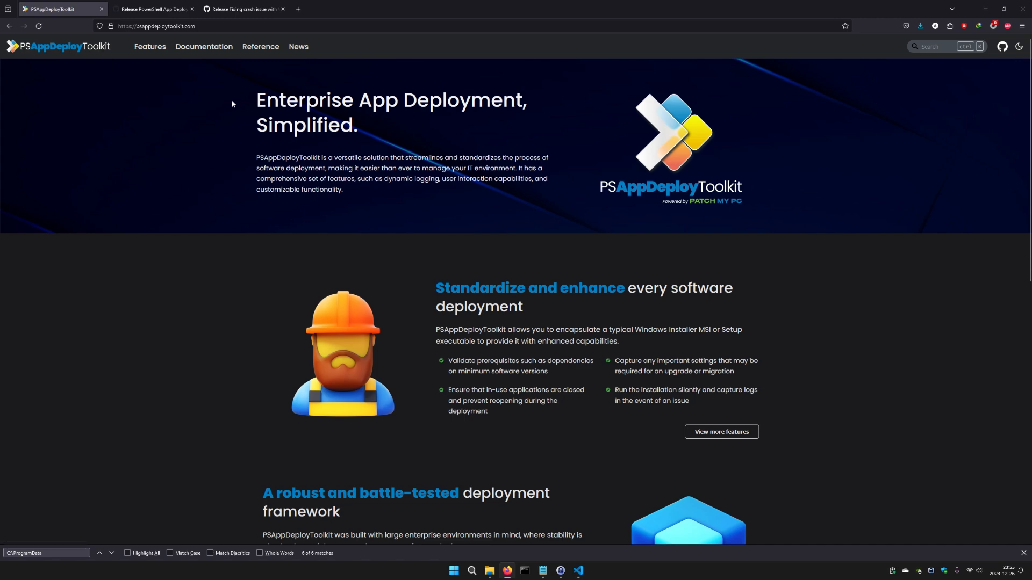
{"action": "left_click", "coordinate": [253, 53]}
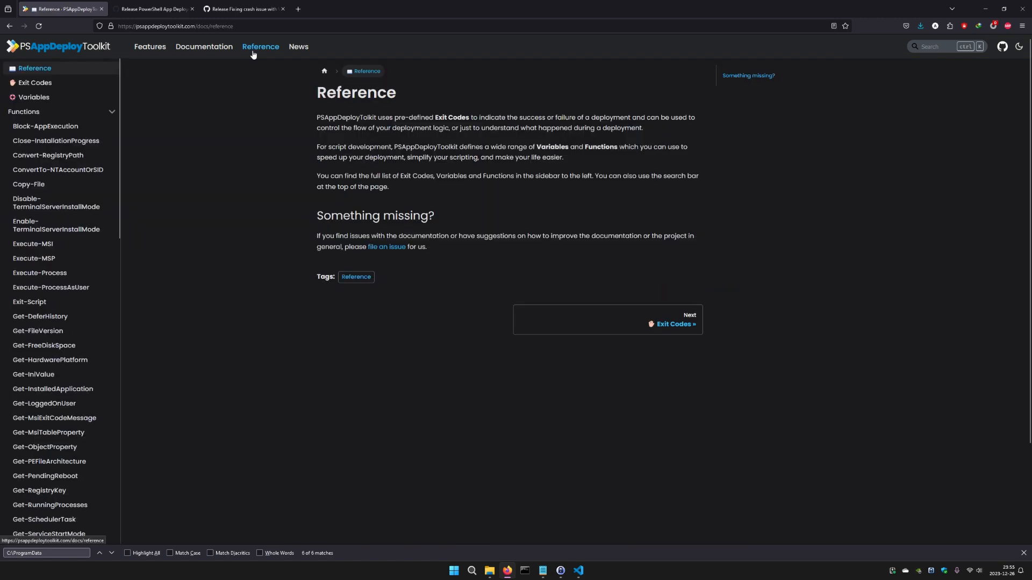
{"action": "left_click", "coordinate": [46, 100]}
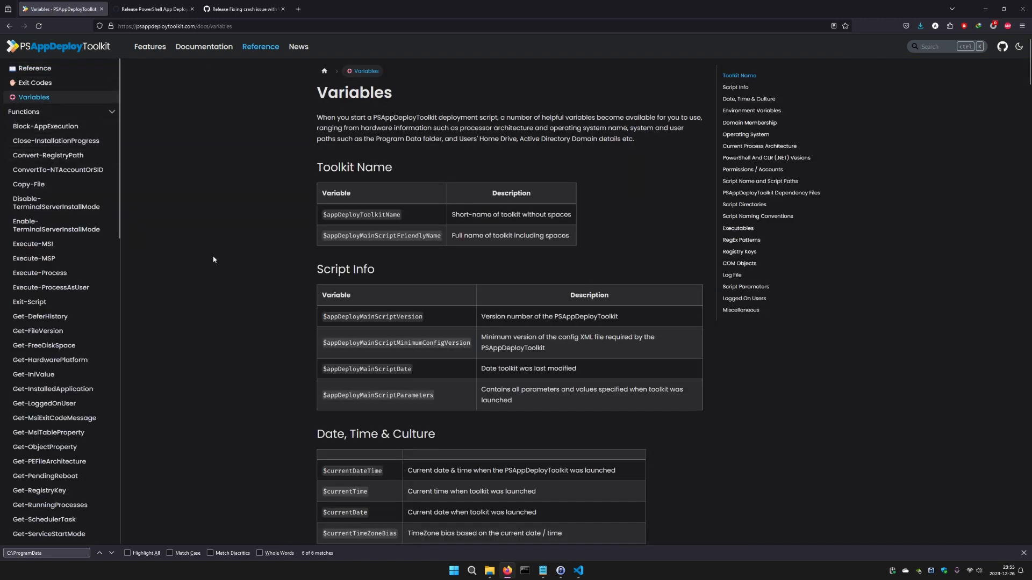
- Search the Variables page for C:\ProgramData and go to the match in the $envProgramData row
{"action": "left_click", "coordinate": [1023, 553]}
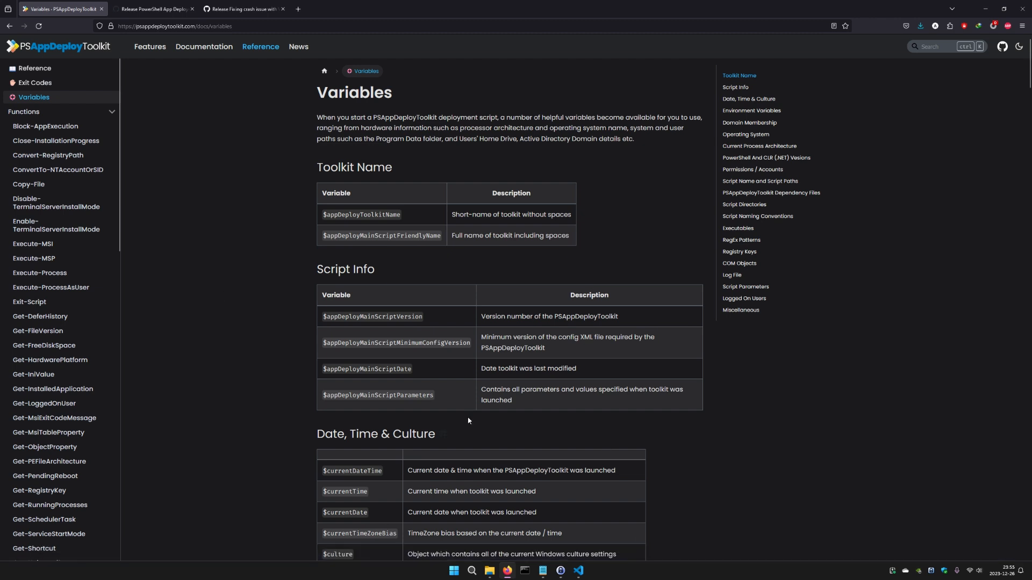
{"action": "key", "text": "ctrl+f"}
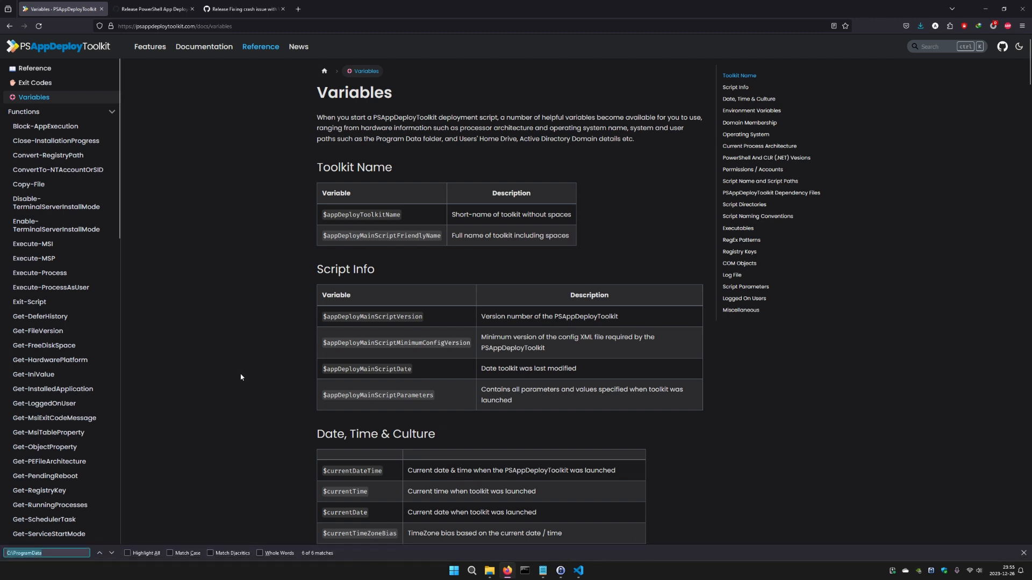
{"action": "left_click", "coordinate": [50, 554]}
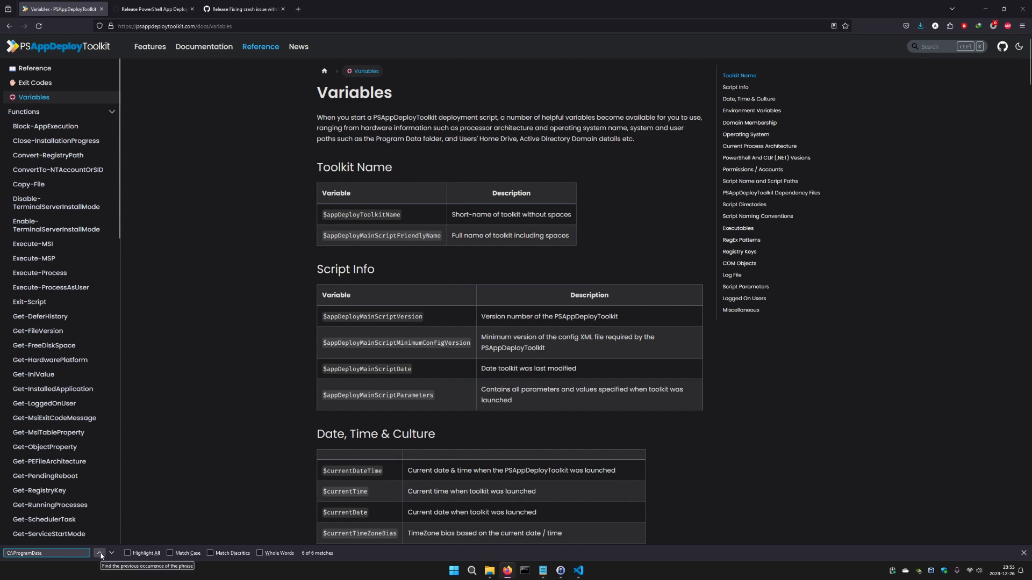
{"action": "left_click", "coordinate": [100, 553]}
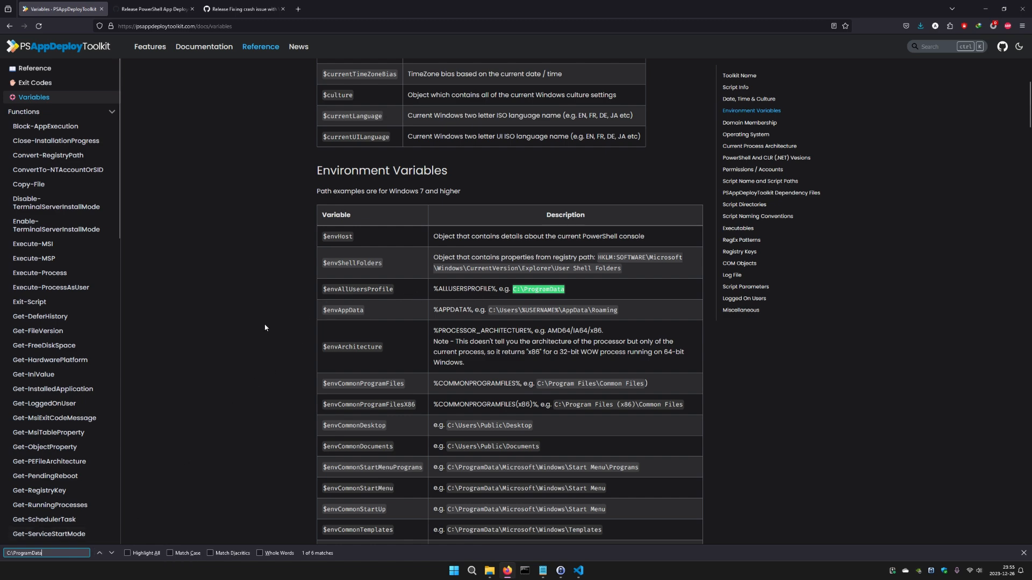
{"action": "key", "text": "shift+Return"}
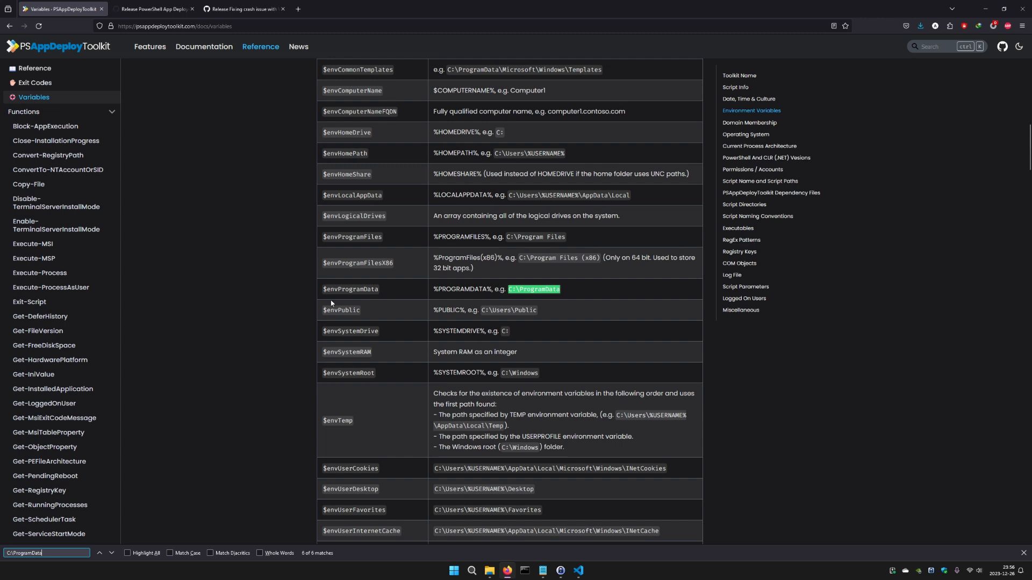
- Copy the variable name $envProgramData from the Environment Variables table
{"action": "left_click_drag", "start_coordinate": [323, 289], "coordinate": [379, 290]}
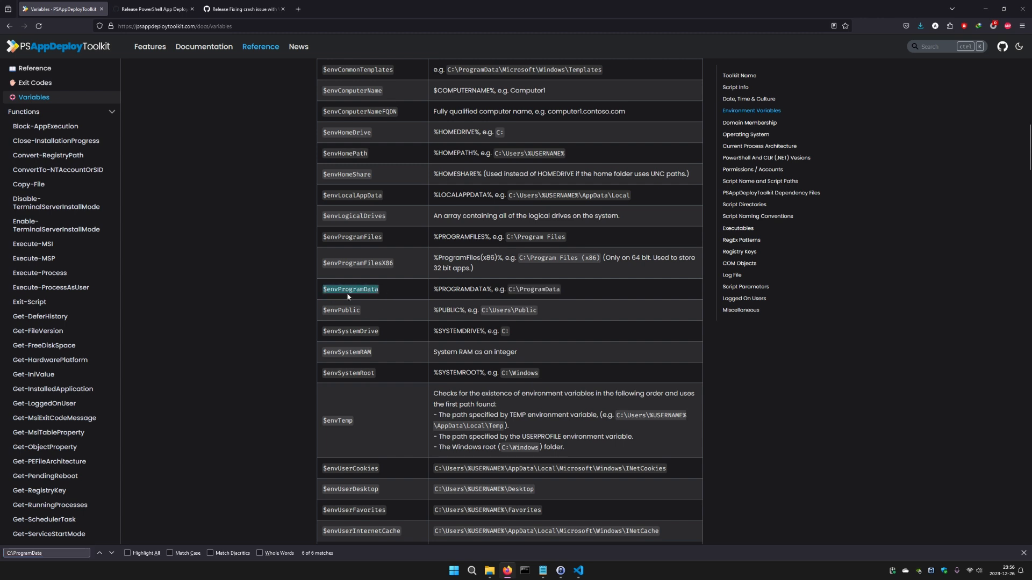
{"action": "left_click", "coordinate": [330, 297]}
{"action": "left_click_drag", "start_coordinate": [323, 290], "coordinate": [380, 291]}
{"action": "right_click", "coordinate": [366, 292]}
{"action": "left_click", "coordinate": [378, 300]}
- Switch to Visual Studio Code and replace $envWinDir\ in the Toolkit_LogPath value with $envProgramData\
{"action": "left_click", "coordinate": [979, 6]}
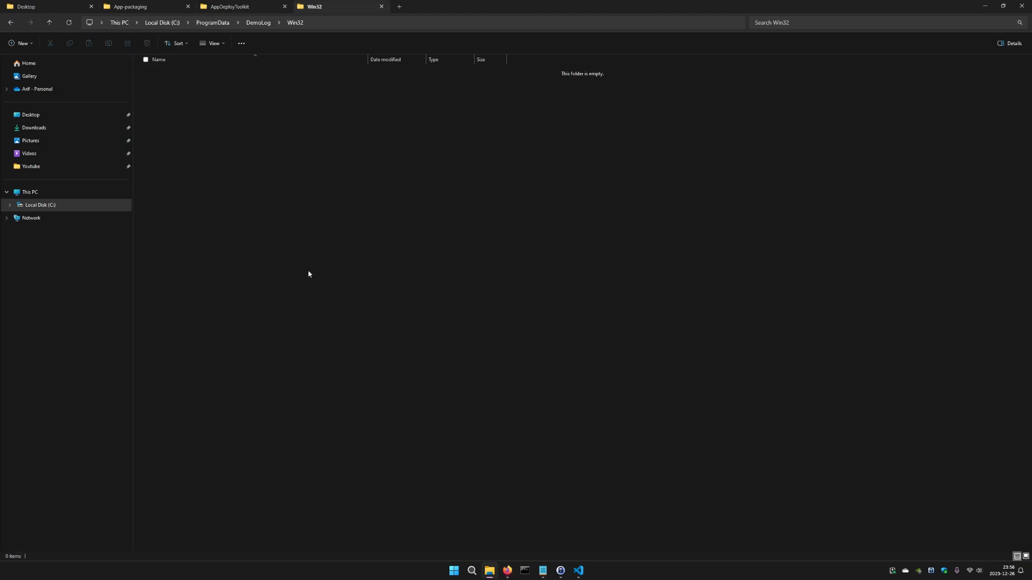
{"action": "left_click", "coordinate": [578, 571]}
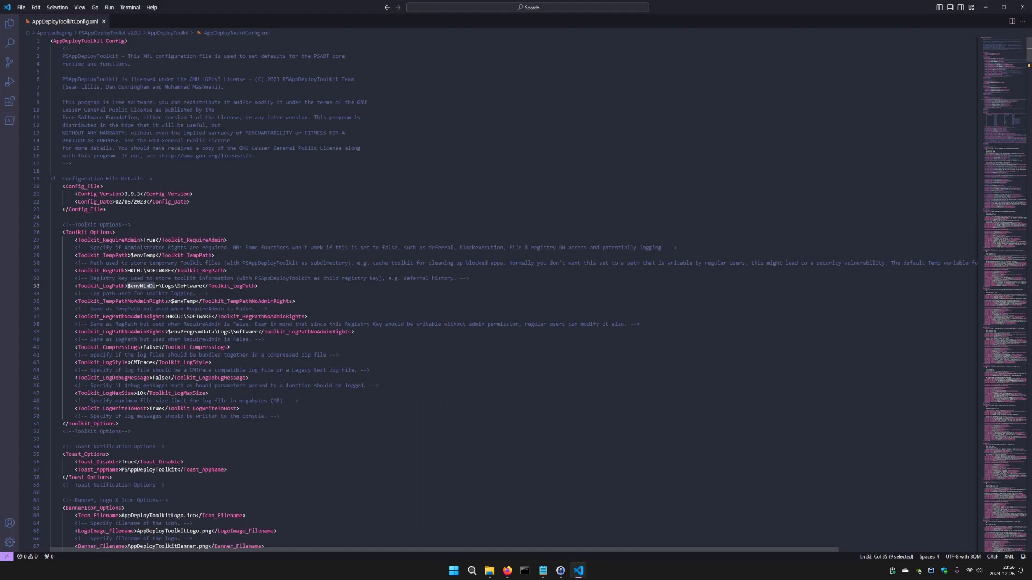
{"action": "left_click_drag", "start_coordinate": [129, 287], "coordinate": [162, 286]}
{"action": "key", "text": "ctrl+v"}
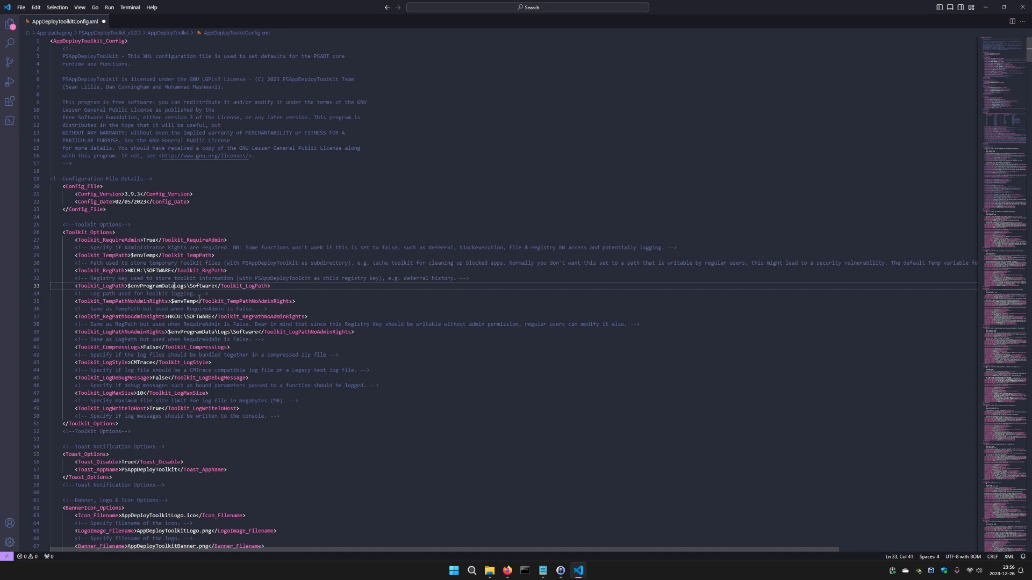
{"action": "type", "text": "\\"}
- Switch to File Explorer and copy the DemoLog\Win32 part of the current folder's path
{"action": "key", "text": "alt+Tab"}
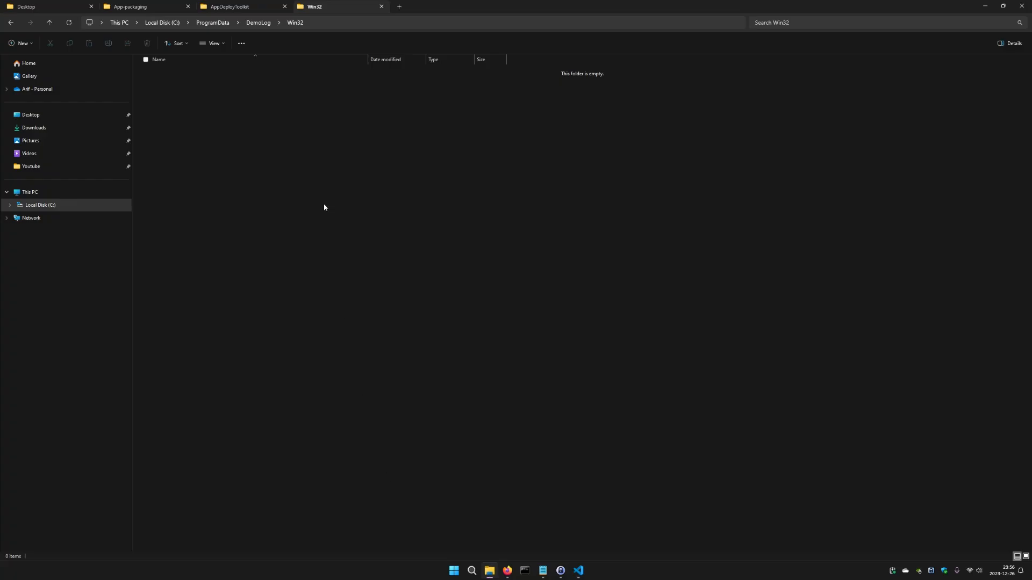
{"action": "left_click", "coordinate": [322, 25]}
{"action": "left_click", "coordinate": [191, 41]}
{"action": "left_click", "coordinate": [312, 24]}
{"action": "left_click", "coordinate": [204, 26]}
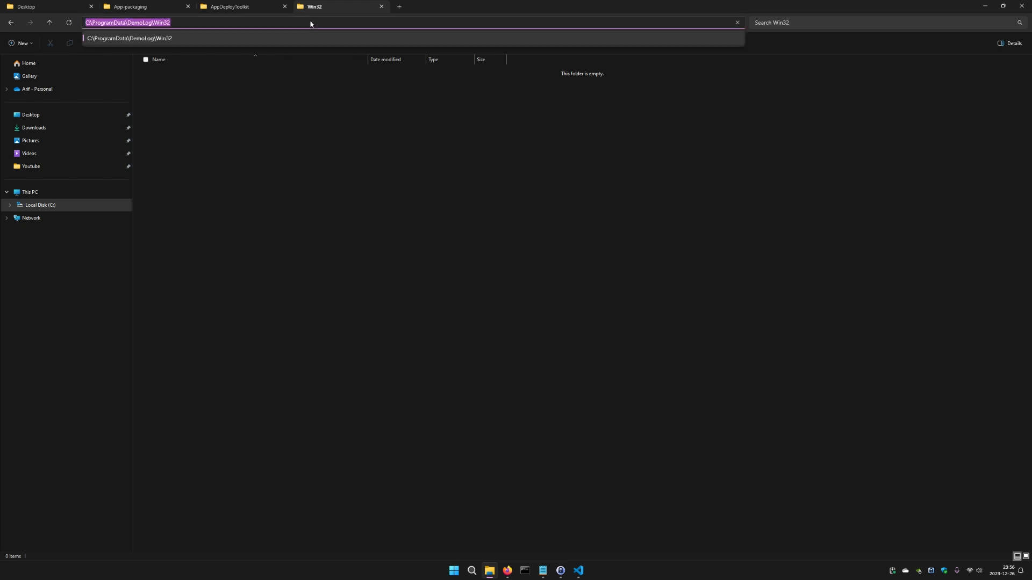
{"action": "key", "text": "ctrl+shift+Left"}
{"action": "key", "text": "ctrl+shift+Left"}
{"action": "right_click", "coordinate": [139, 22]}
{"action": "left_click", "coordinate": [162, 43]}
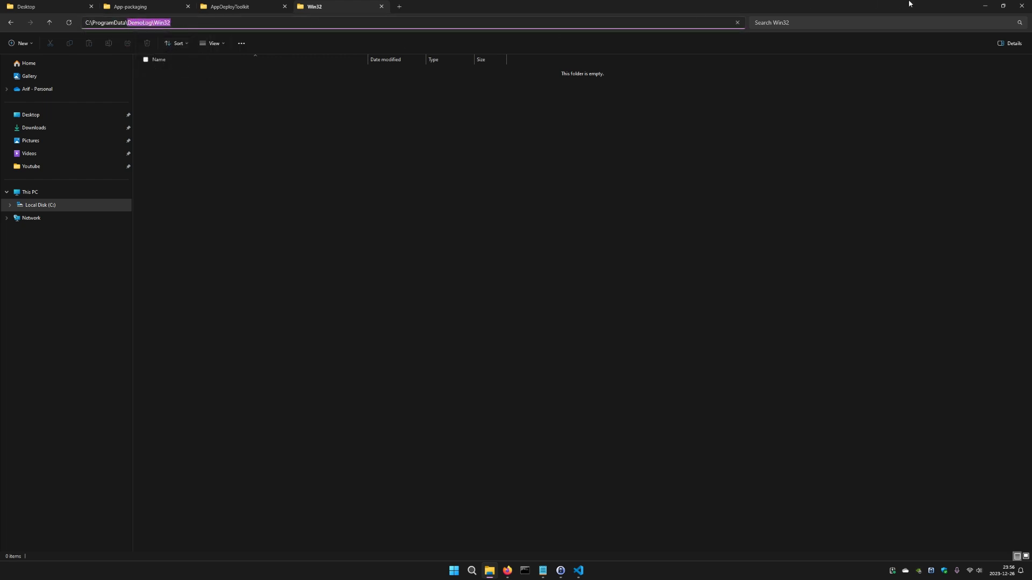
- Back in Visual Studio Code, replace Logs\Software in the Toolkit_LogPath value with DemoLog\Win32
{"action": "left_click", "coordinate": [980, 8]}
{"action": "double_click", "coordinate": [187, 286]}
{"action": "left_click_drag", "start_coordinate": [190, 285], "coordinate": [218, 286]}
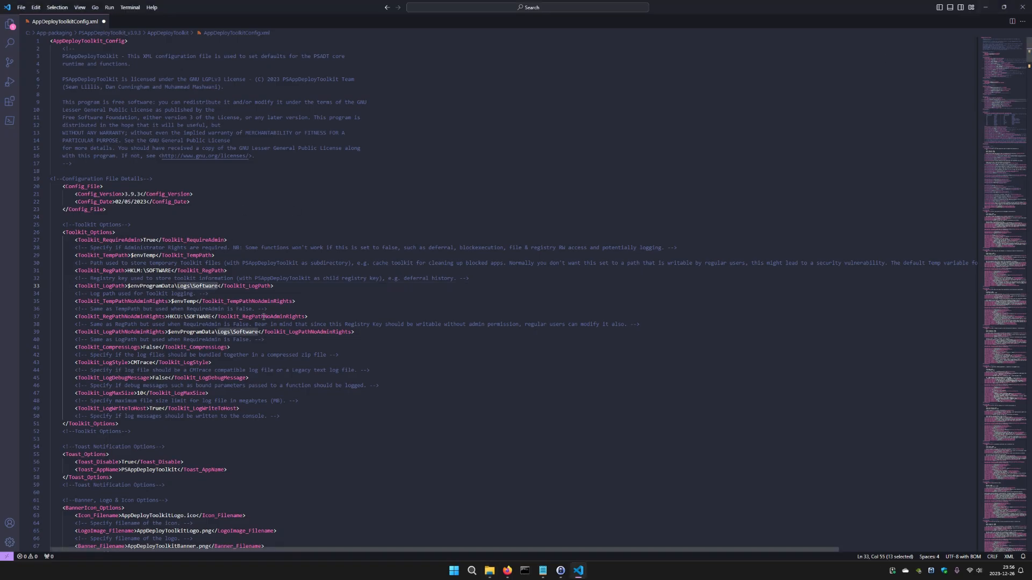
{"action": "key", "text": "ctrl+v"}
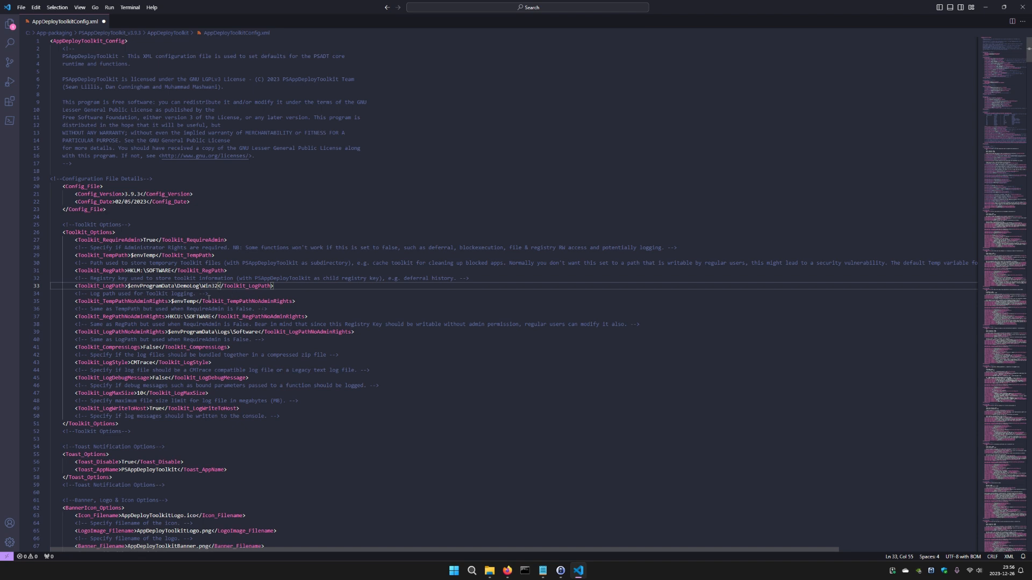
{"action": "left_click", "coordinate": [296, 287]}
- Save the changes to AppDeployToolkitConfig.xml and close the file
{"action": "left_click", "coordinate": [21, 8]}
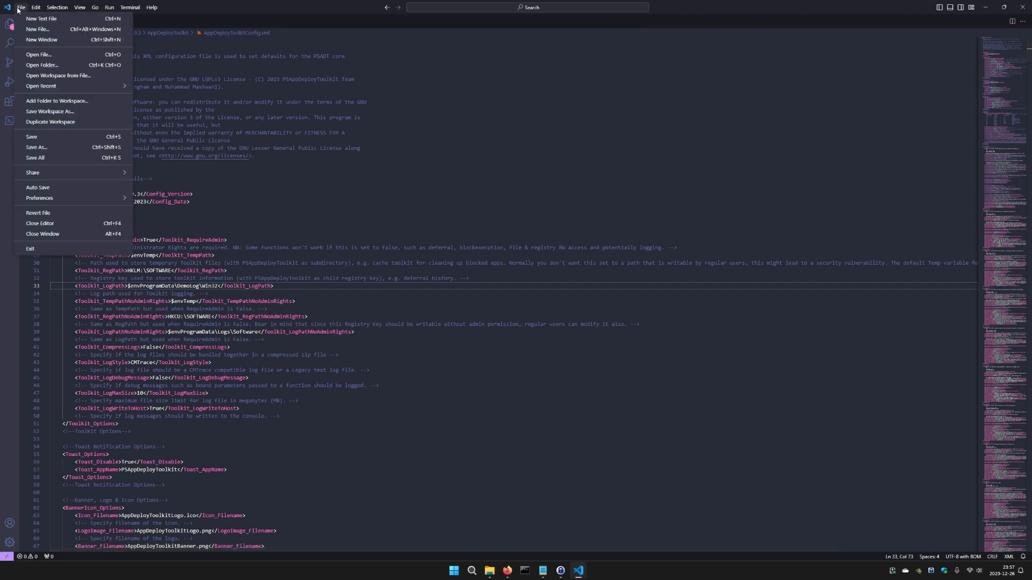
{"action": "left_click", "coordinate": [41, 147]}
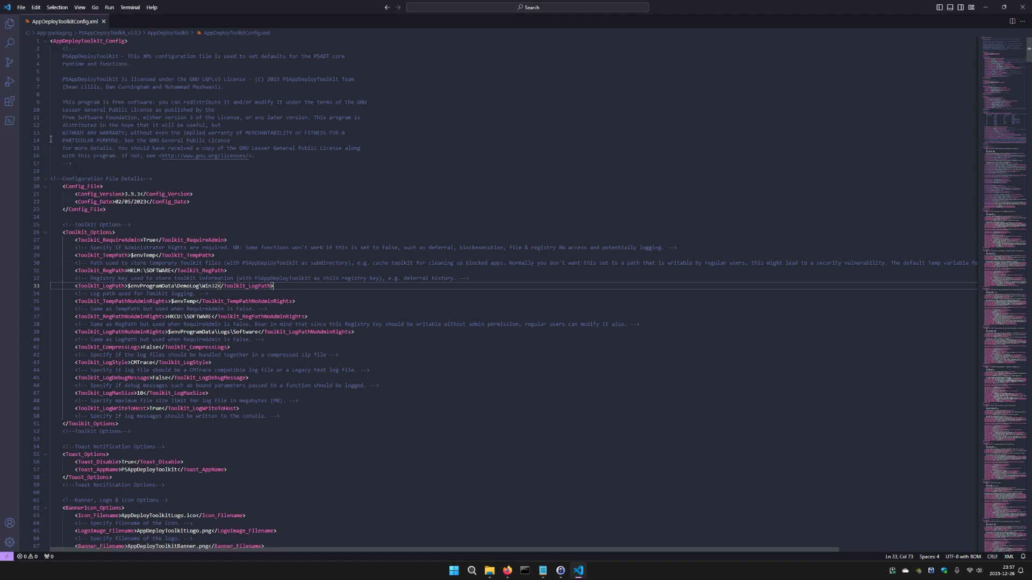
{"action": "left_click", "coordinate": [104, 22]}
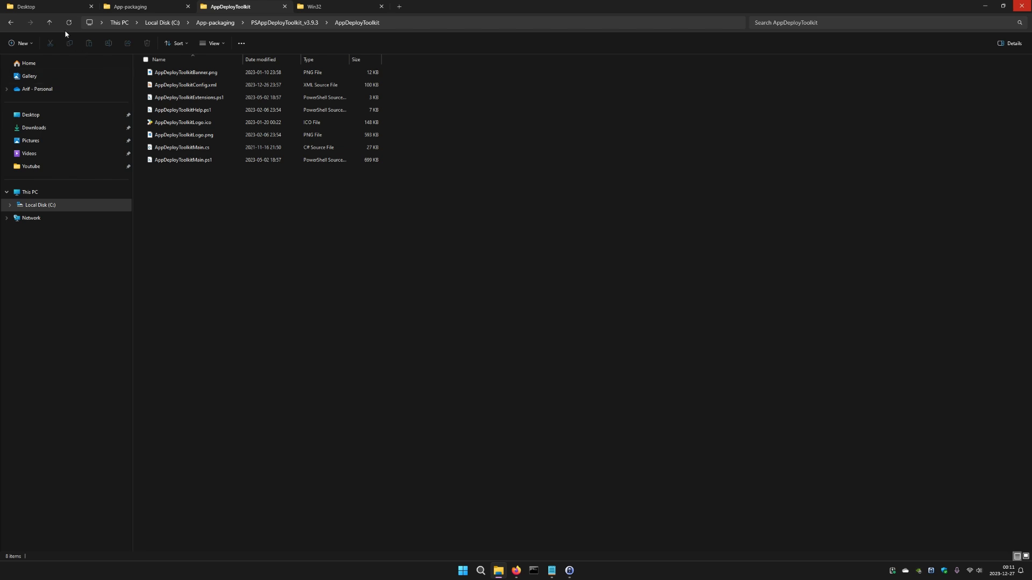
- Go up to the PSAppDeployToolkit_v3.9.3 folder in File Explorer, and start Visual Studio Code as administrator
{"action": "left_click", "coordinate": [50, 22]}
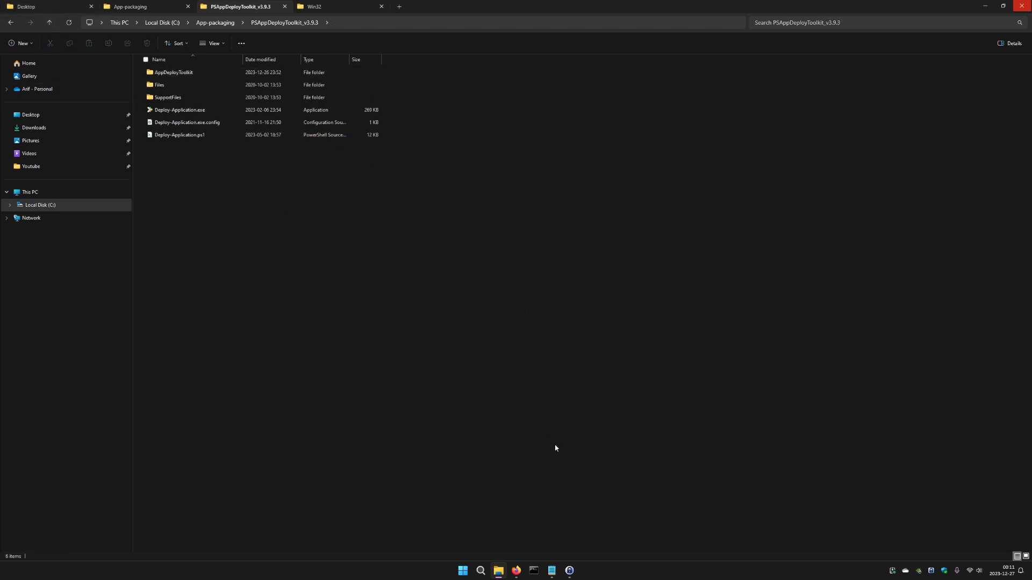
{"action": "left_click", "coordinate": [463, 571]}
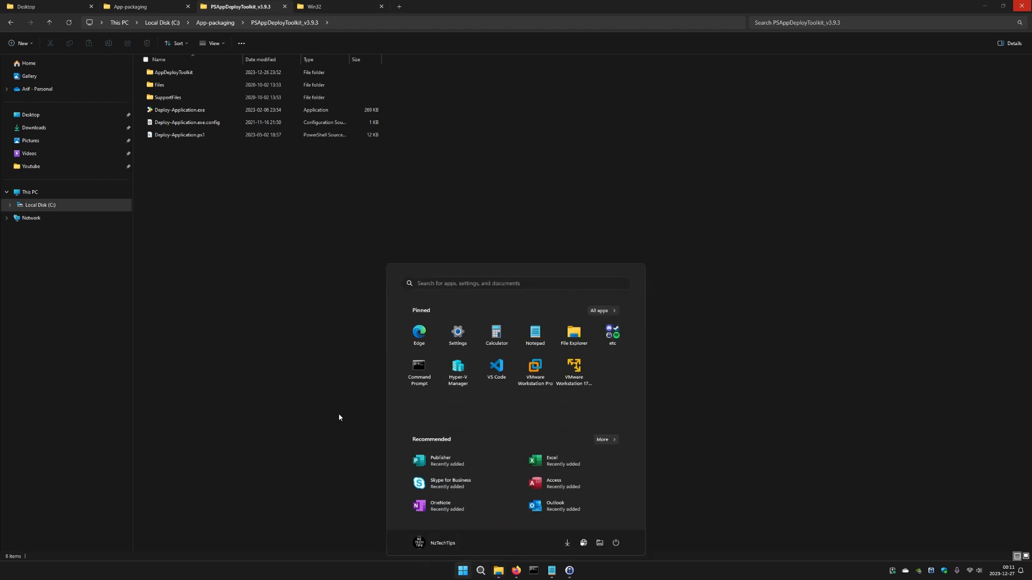
{"action": "right_click", "coordinate": [493, 377]}
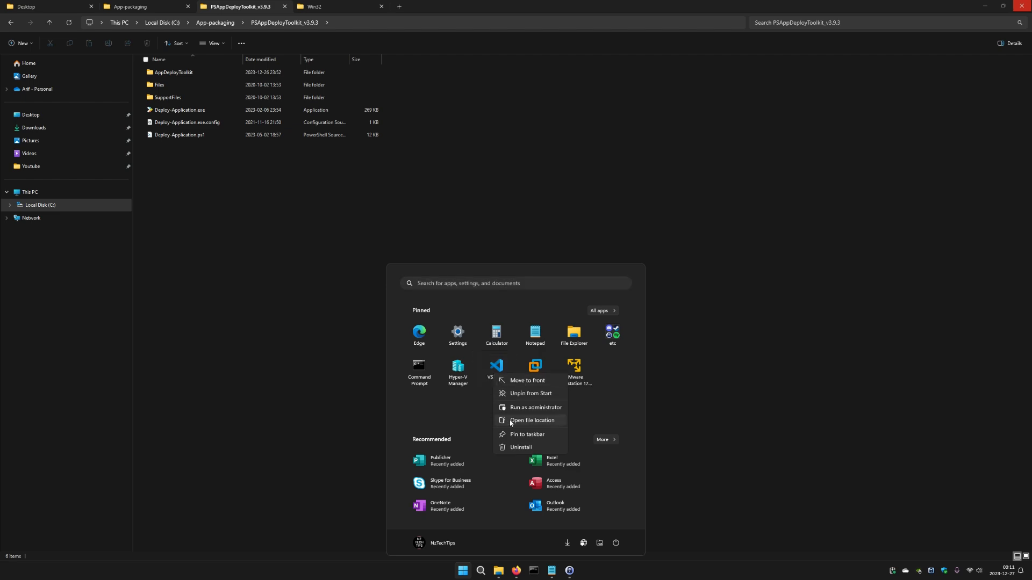
{"action": "left_click", "coordinate": [536, 407]}
{"action": "left_click", "coordinate": [487, 350]}
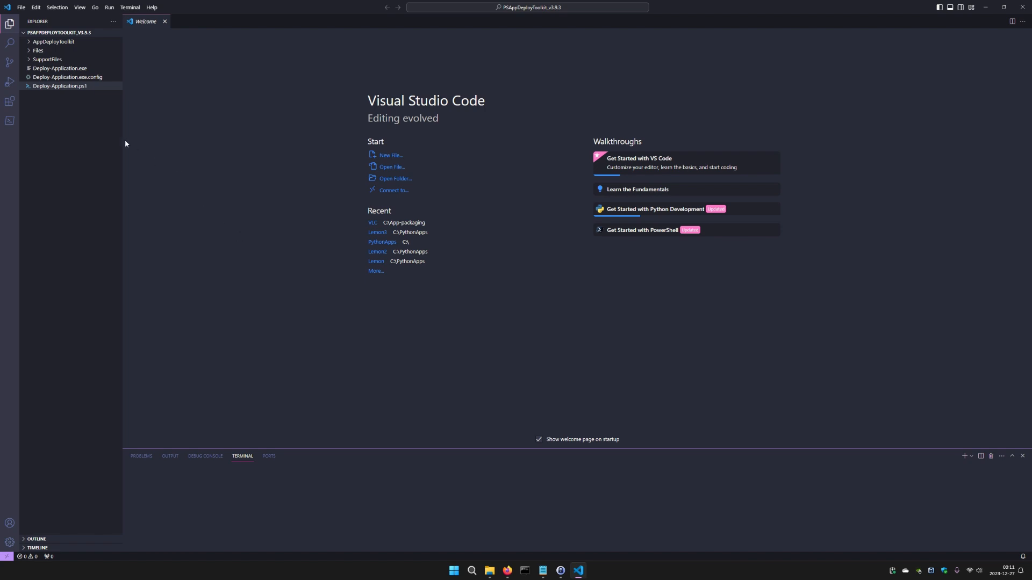
- Open the PSAppDeployToolkit_v3.9.3 folder from App-packaging in the administrator window, and open Deploy-Application.ps1
{"action": "left_click", "coordinate": [21, 7]}
{"action": "left_click", "coordinate": [41, 65]}
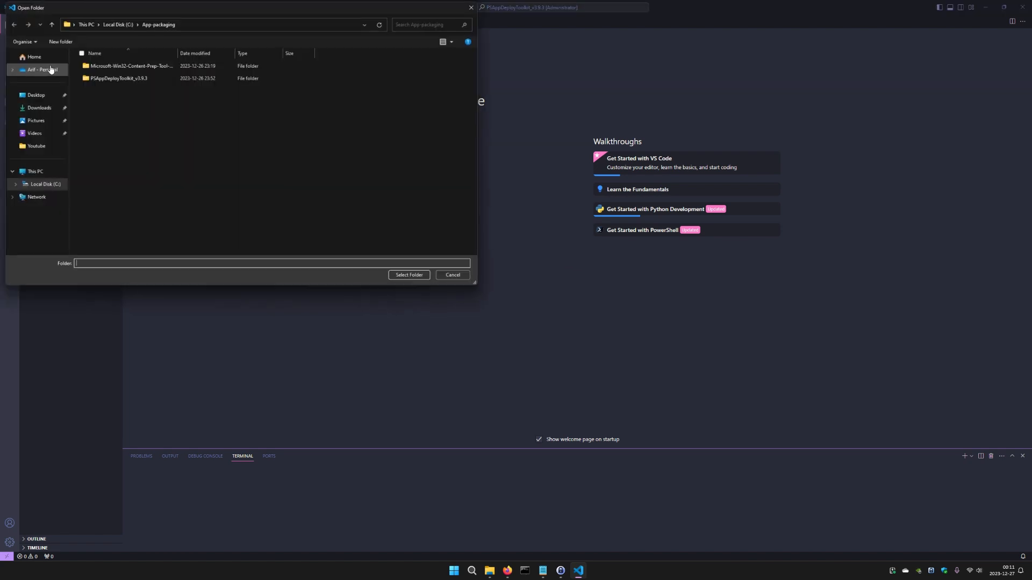
{"action": "double_click", "coordinate": [122, 79]}
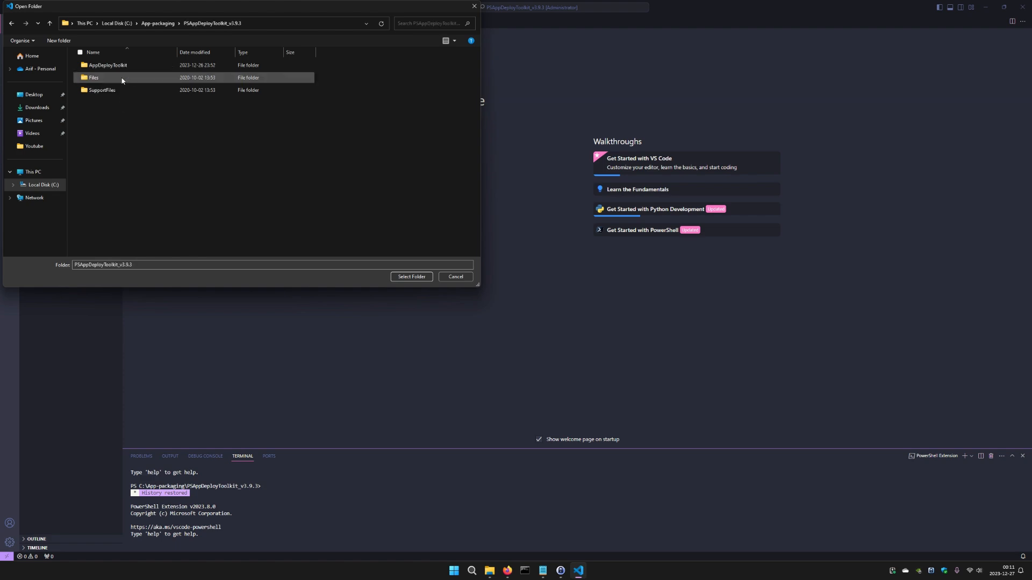
{"action": "left_click", "coordinate": [406, 277]}
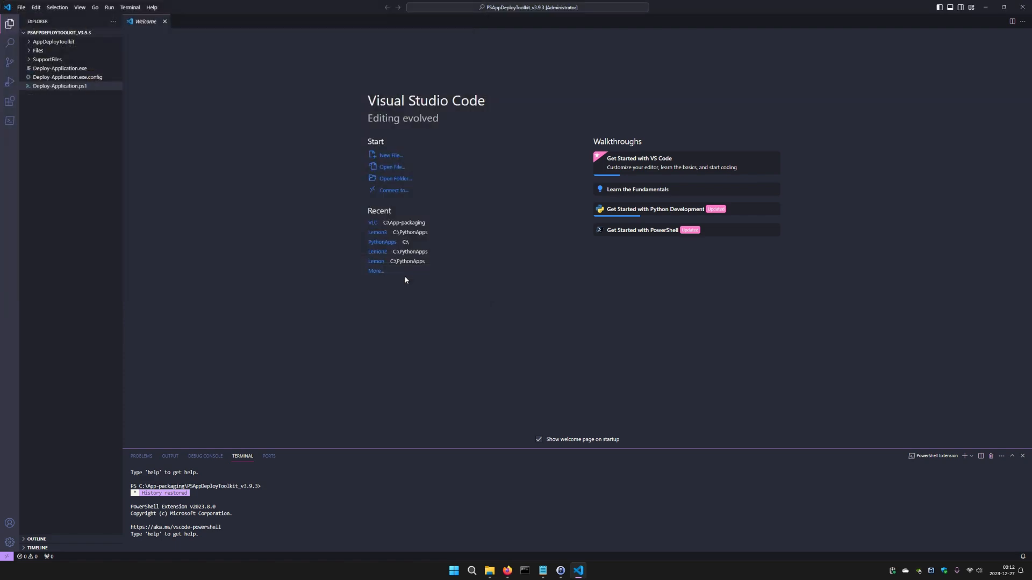
{"action": "left_click", "coordinate": [48, 87]}
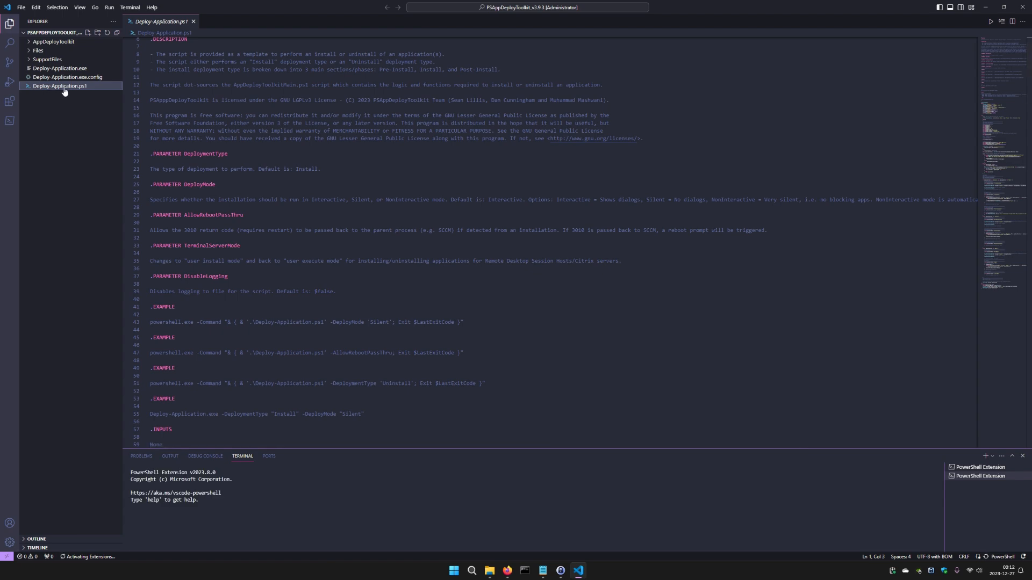
- Review the parameters, the application variable declarations and the section marked not to be modified in Deploy-Application.ps1
{"action": "scroll", "coordinate": [373, 291], "scroll_direction": "down", "scroll_amount": 10}
{"action": "scroll", "coordinate": [372, 292], "scroll_direction": "up", "scroll_amount": 7}
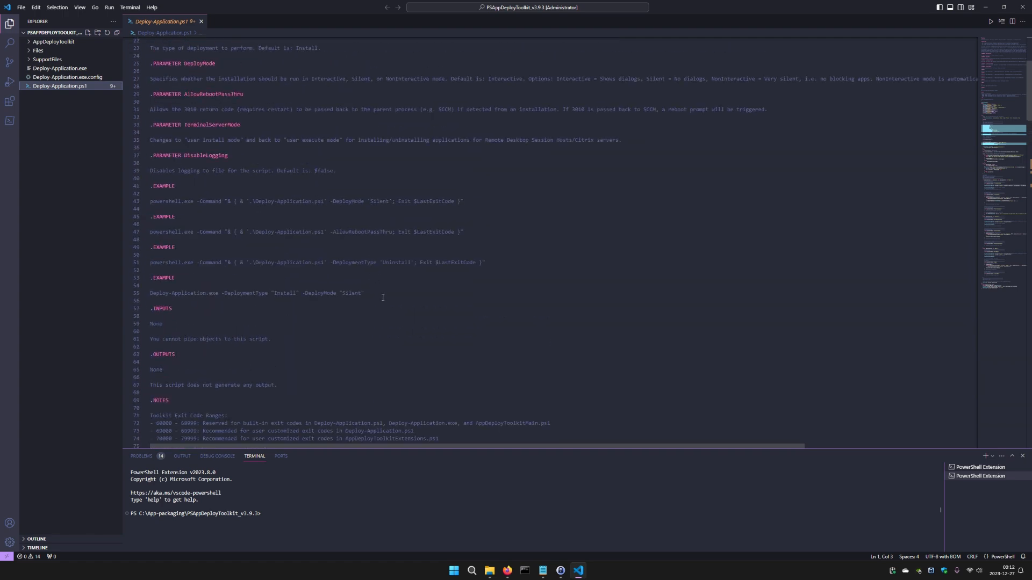
{"action": "scroll", "coordinate": [383, 296], "scroll_direction": "down", "scroll_amount": 3}
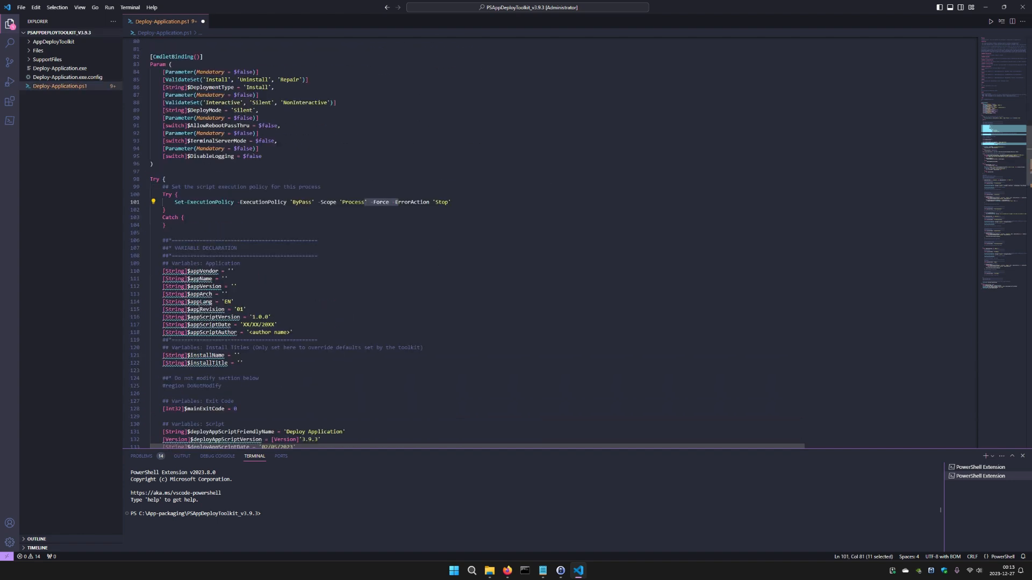
{"action": "left_click", "coordinate": [177, 264]}
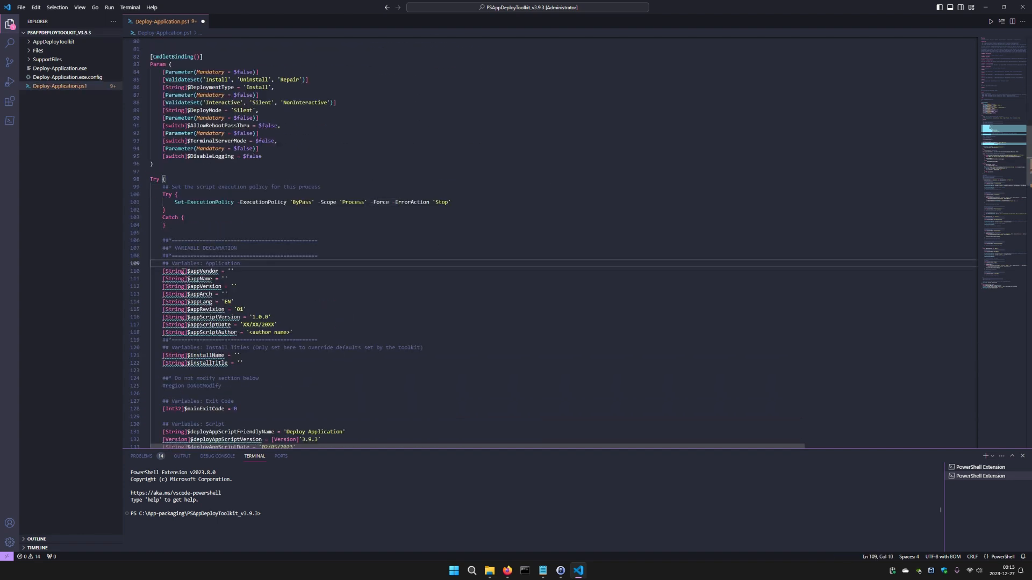
{"action": "left_click", "coordinate": [248, 280]}
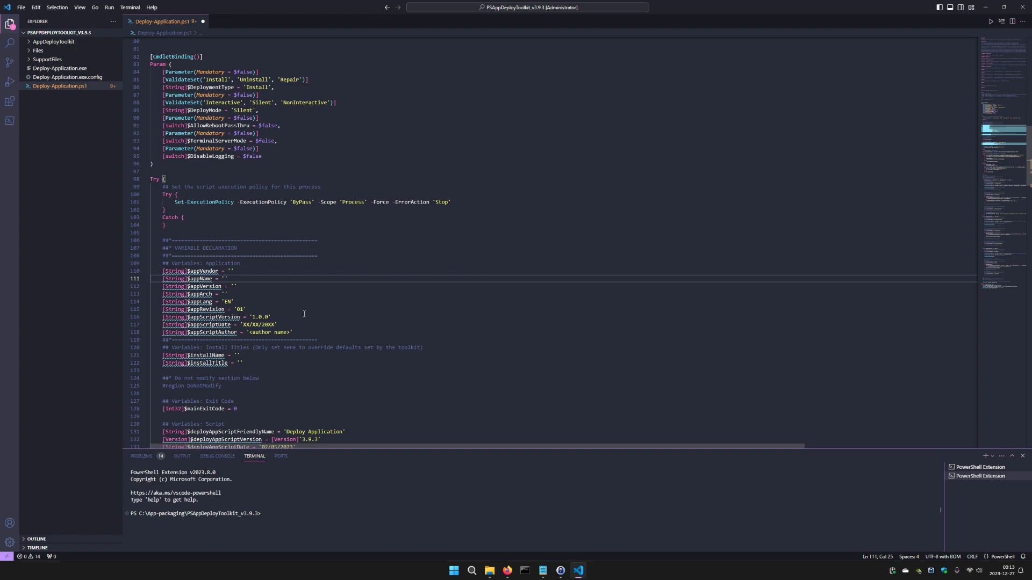
{"action": "scroll", "coordinate": [304, 314], "scroll_direction": "down", "scroll_amount": 13}
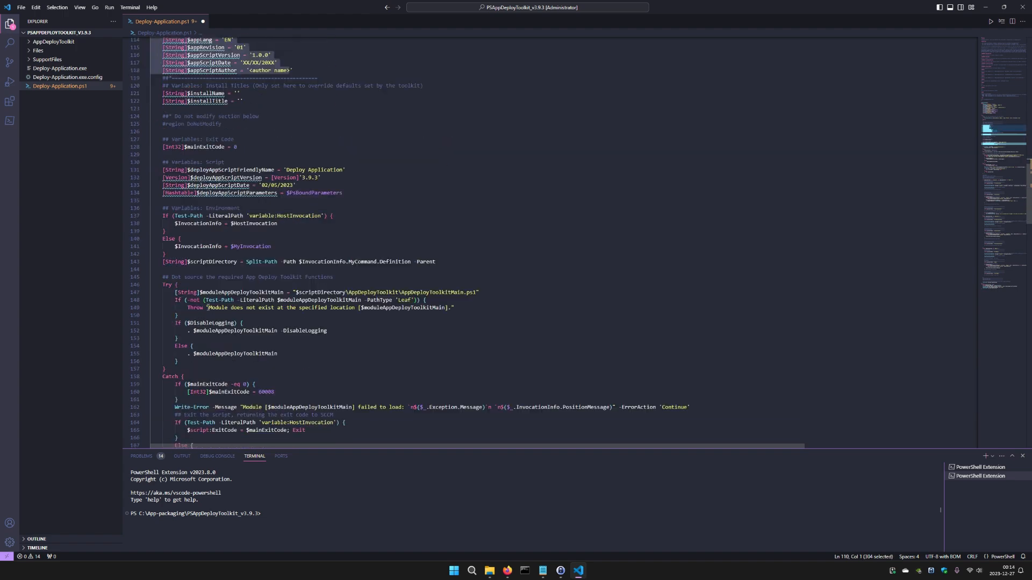
{"action": "left_click_drag", "start_coordinate": [318, 331], "coordinate": [150, 140]}
{"action": "scroll", "coordinate": [294, 268], "scroll_direction": "down", "scroll_amount": 6}
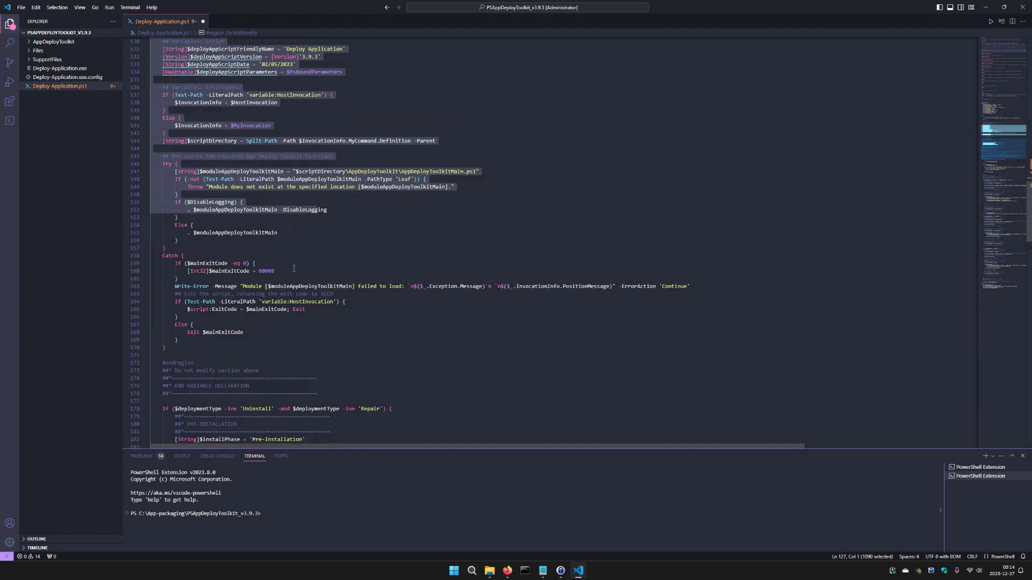
{"action": "scroll", "coordinate": [294, 267], "scroll_direction": "down", "scroll_amount": 6}
{"action": "scroll", "coordinate": [198, 281], "scroll_direction": "down", "scroll_amount": 1}
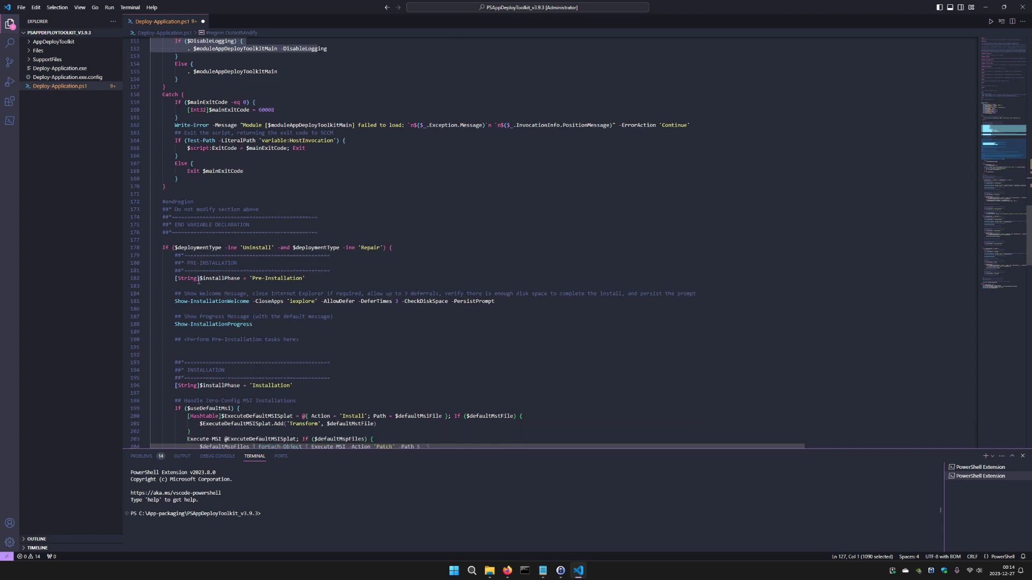
{"action": "left_click_drag", "start_coordinate": [175, 209], "coordinate": [258, 209]}
{"action": "left_click", "coordinate": [293, 228]}
{"action": "left_click", "coordinate": [159, 248]}
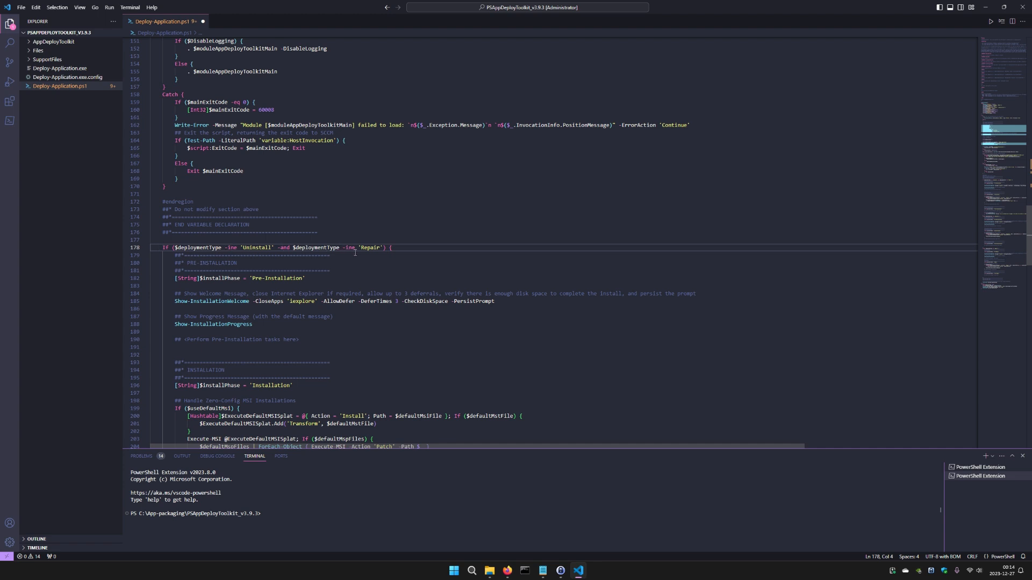
- Delete the Show-InstallationWelcome and Show-InstallationProgress commands with their comments from the Pre-Installation section
{"action": "left_click", "coordinate": [298, 263]}
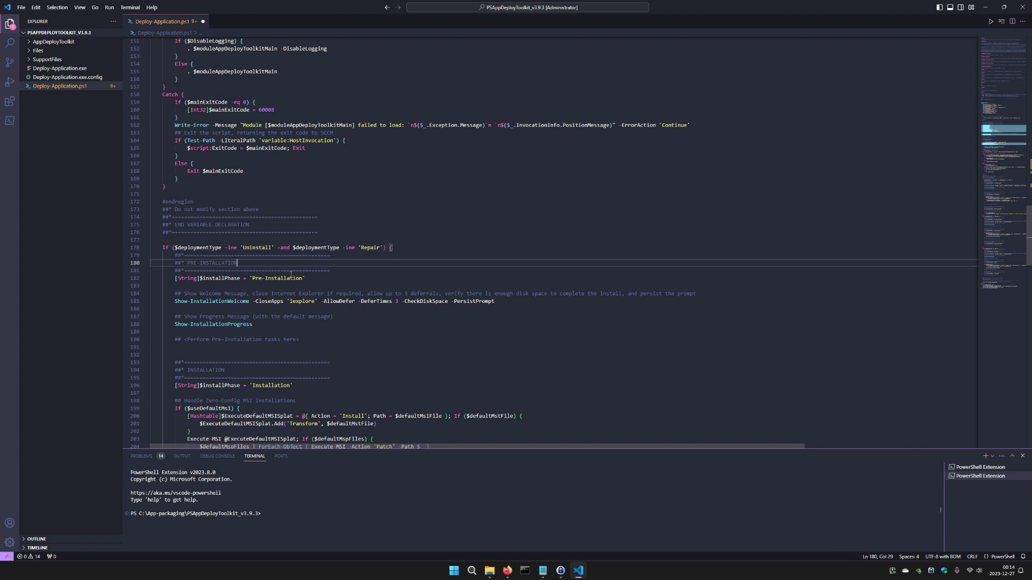
{"action": "left_click_drag", "start_coordinate": [305, 278], "coordinate": [229, 275]}
{"action": "left_click", "coordinate": [320, 279]}
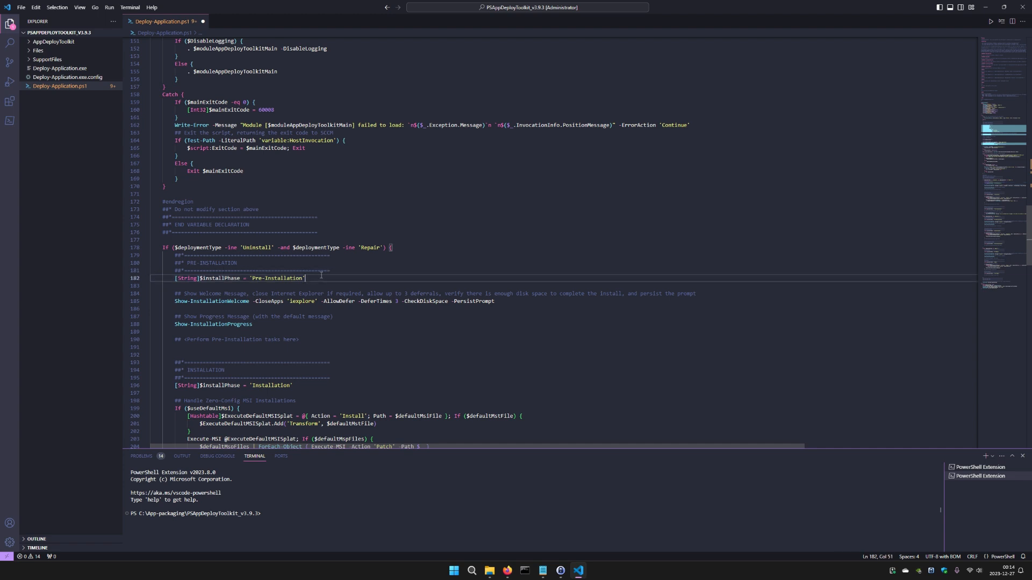
{"action": "scroll", "coordinate": [298, 305], "scroll_direction": "down", "scroll_amount": 2}
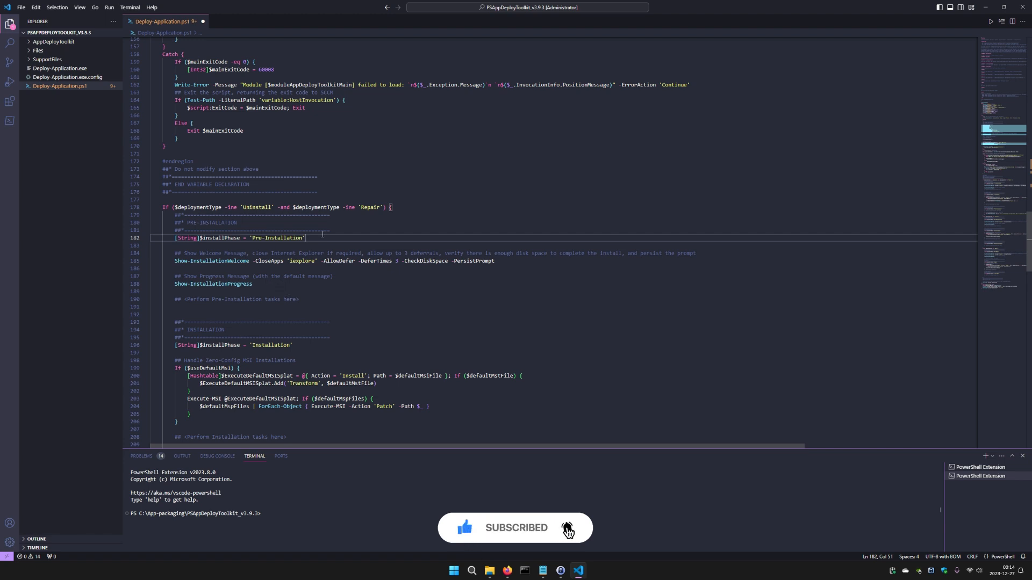
{"action": "left_click_drag", "start_coordinate": [252, 285], "coordinate": [114, 253]}
{"action": "key", "text": "BackSpace"}
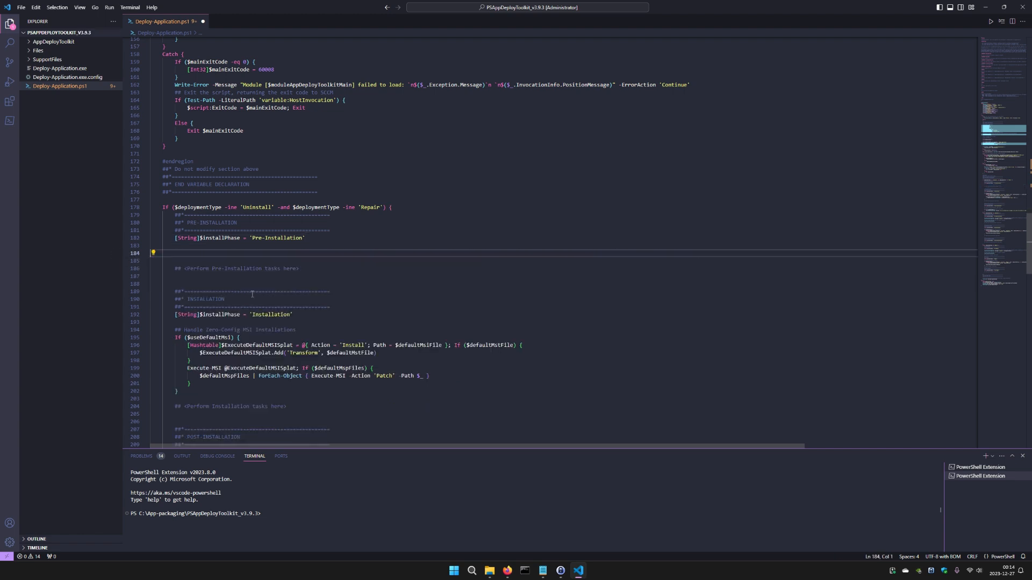
{"action": "key", "text": "BackSpace"}
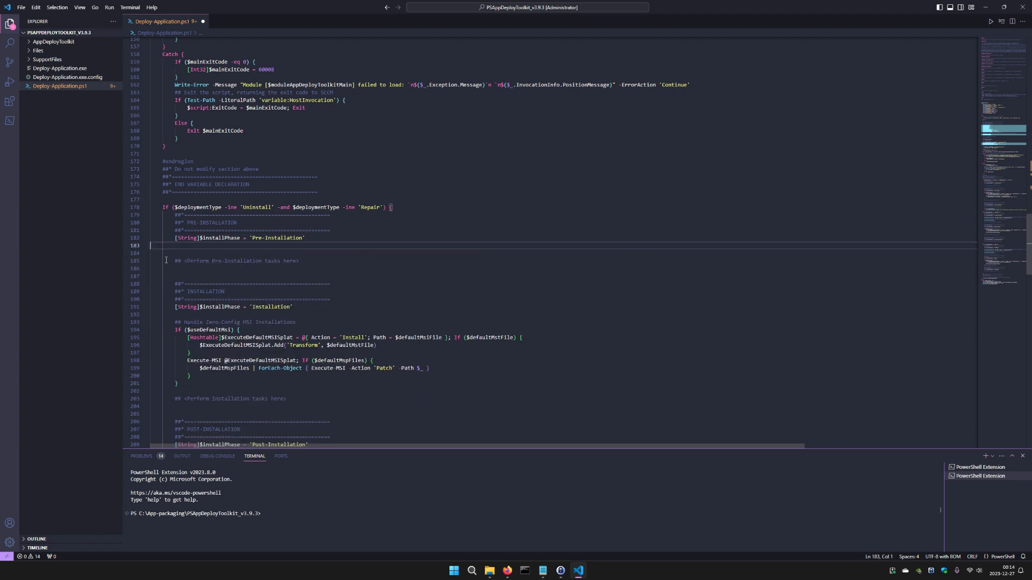
- Examine the placeholders for pre-installation and installation tasks and the Zero-Config MSI code in the Installation section
{"action": "left_click_drag", "start_coordinate": [176, 261], "coordinate": [294, 261]}
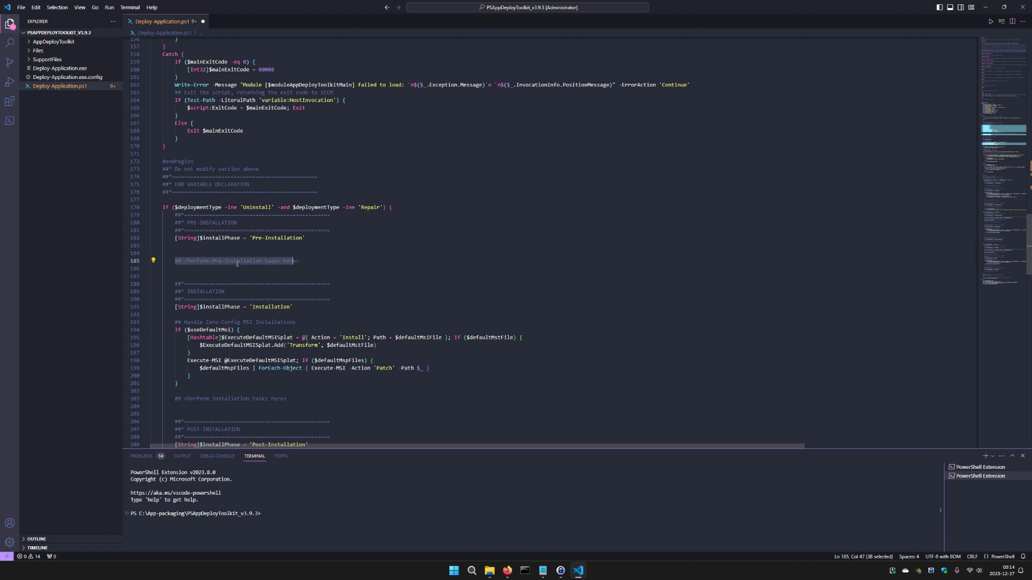
{"action": "left_click", "coordinate": [326, 262]}
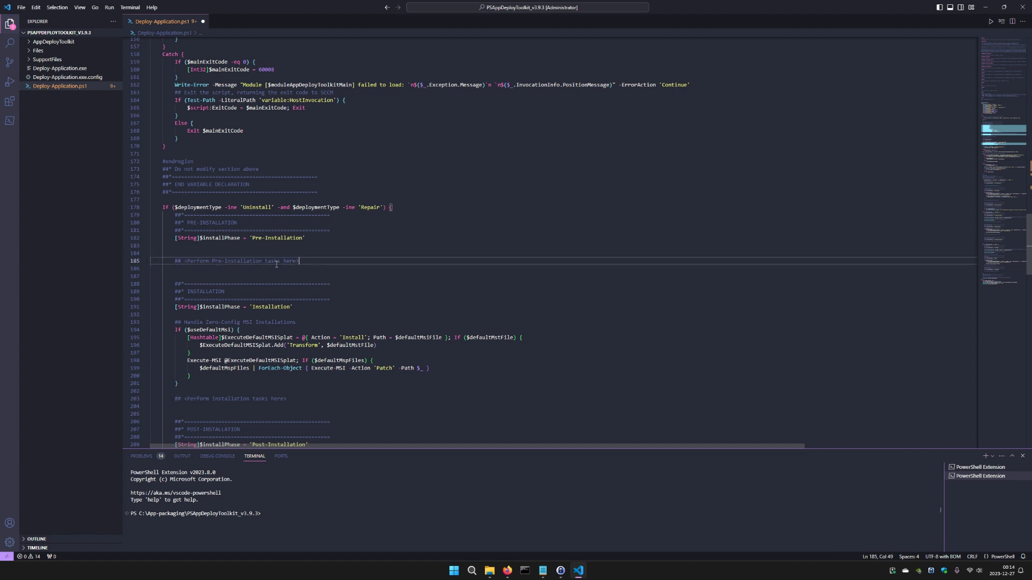
{"action": "left_click", "coordinate": [183, 270]}
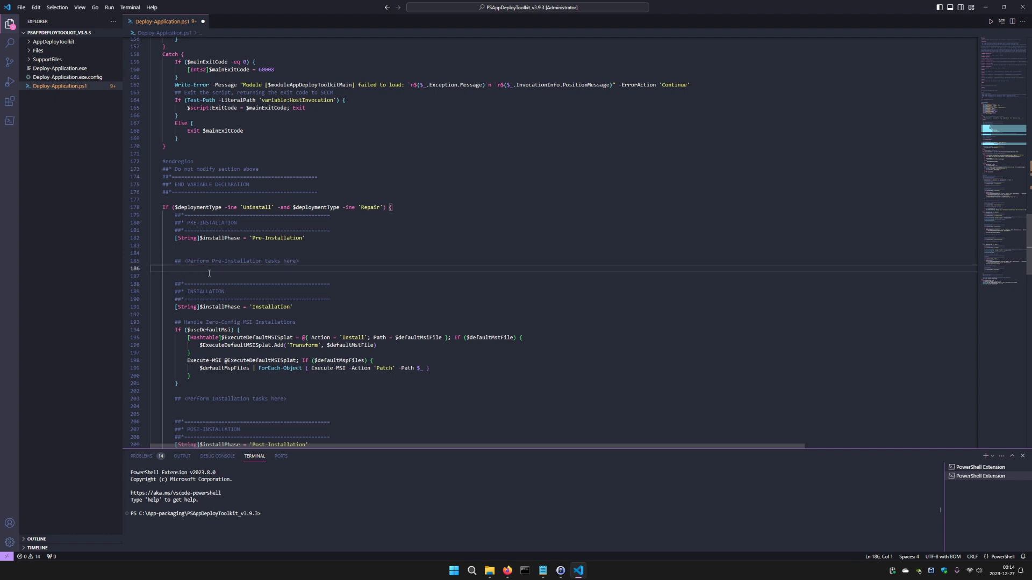
{"action": "left_click_drag", "start_coordinate": [226, 291], "coordinate": [212, 263]}
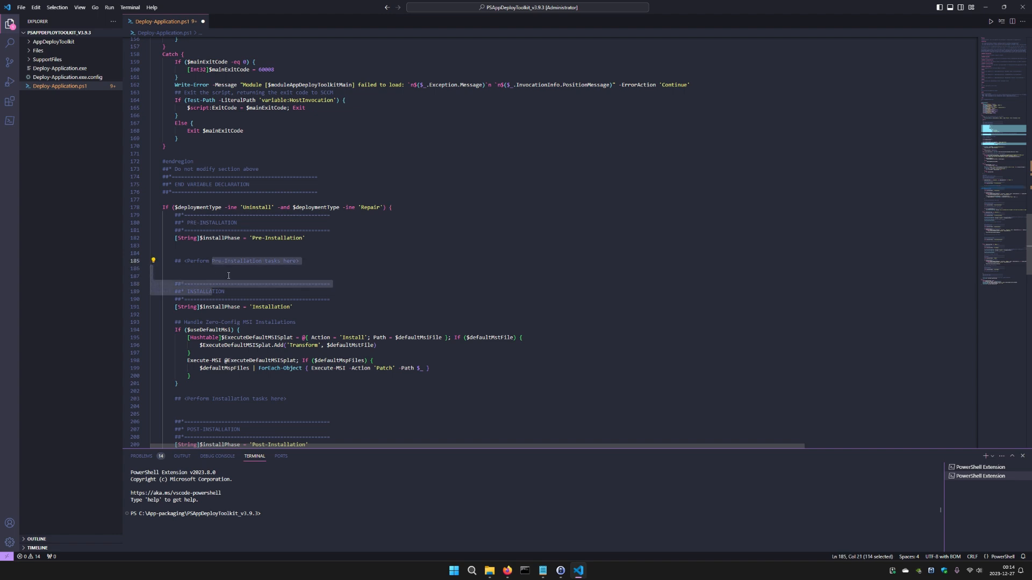
{"action": "left_click", "coordinate": [236, 269]}
{"action": "scroll", "coordinate": [244, 275], "scroll_direction": "down", "scroll_amount": 3}
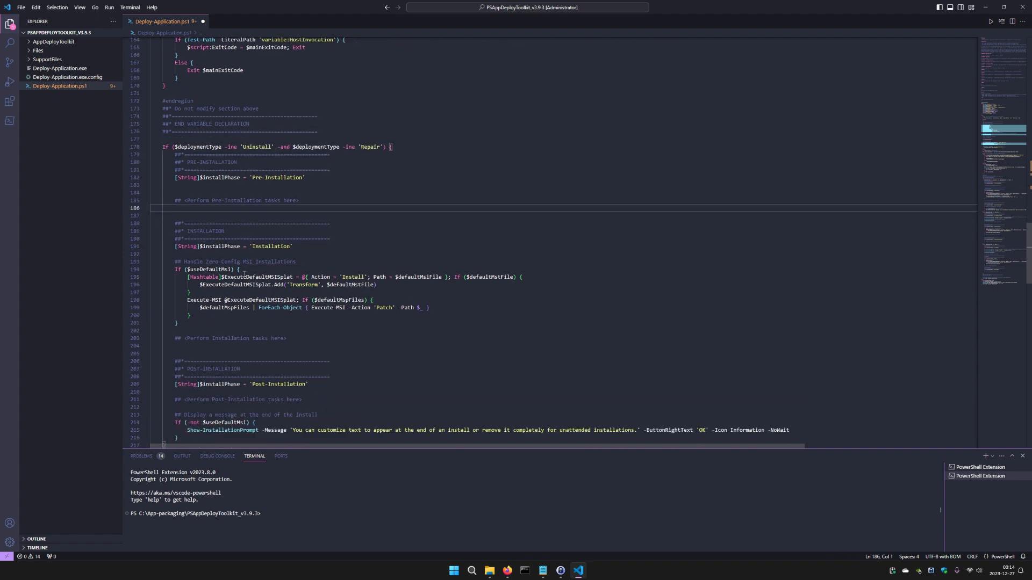
{"action": "double_click", "coordinate": [260, 245]}
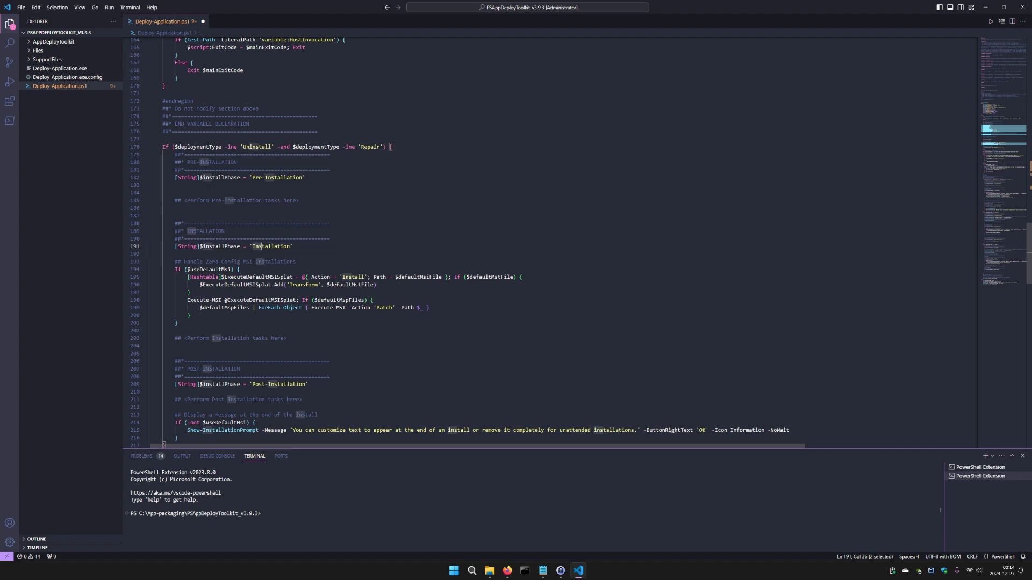
{"action": "left_click", "coordinate": [299, 255]}
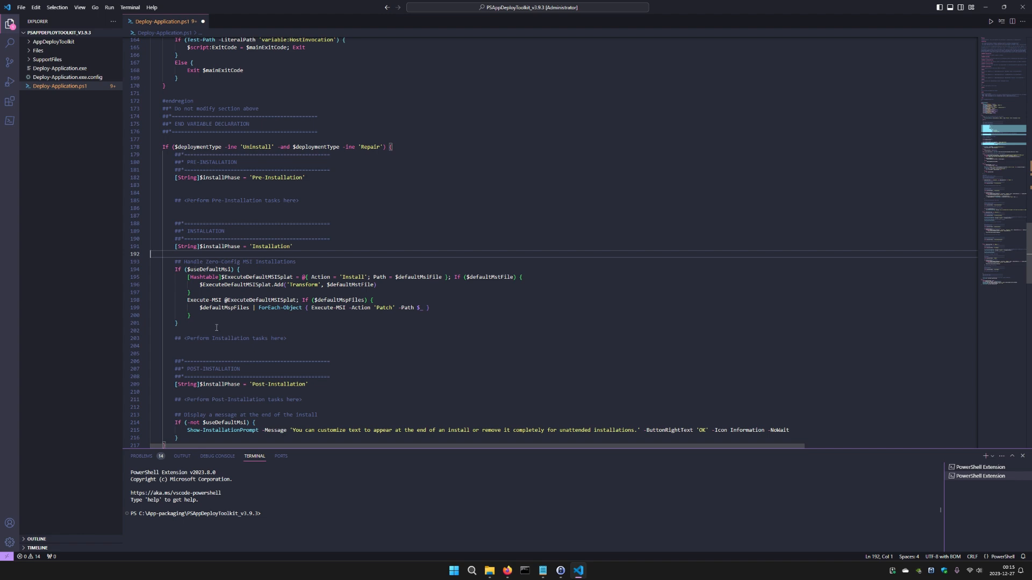
{"action": "left_click", "coordinate": [308, 263]}
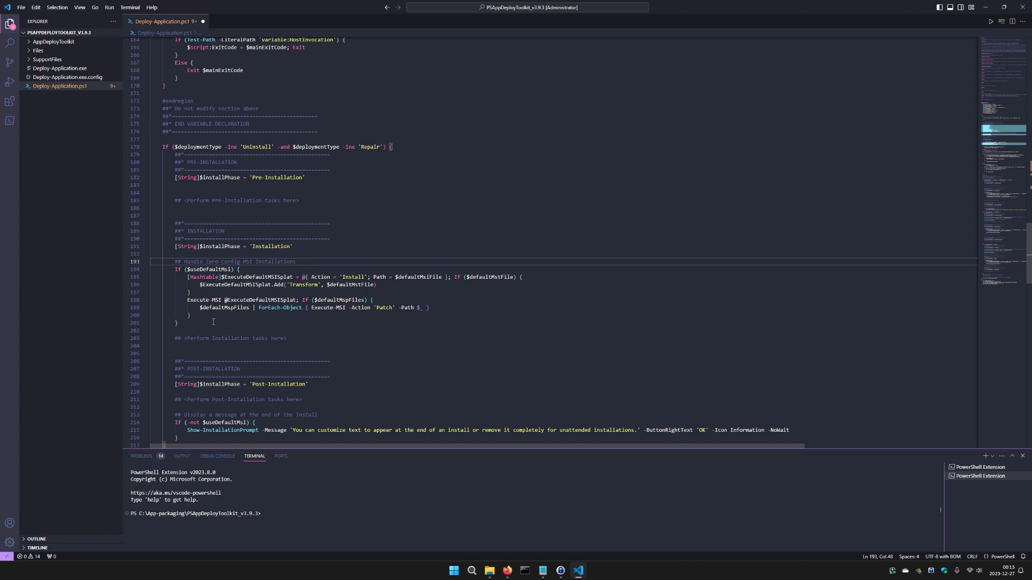
{"action": "left_click", "coordinate": [234, 339]}
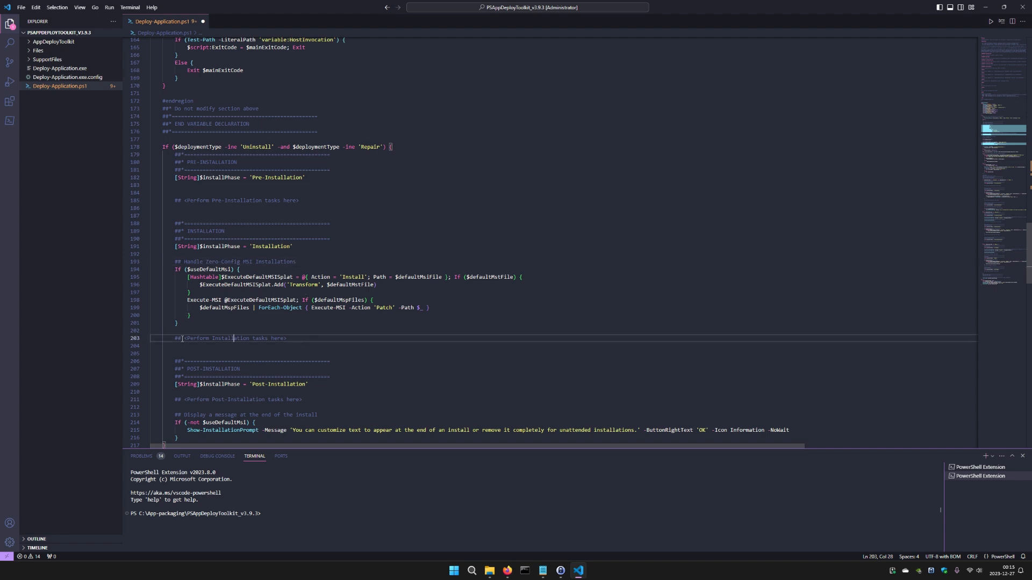
{"action": "left_click", "coordinate": [231, 348]}
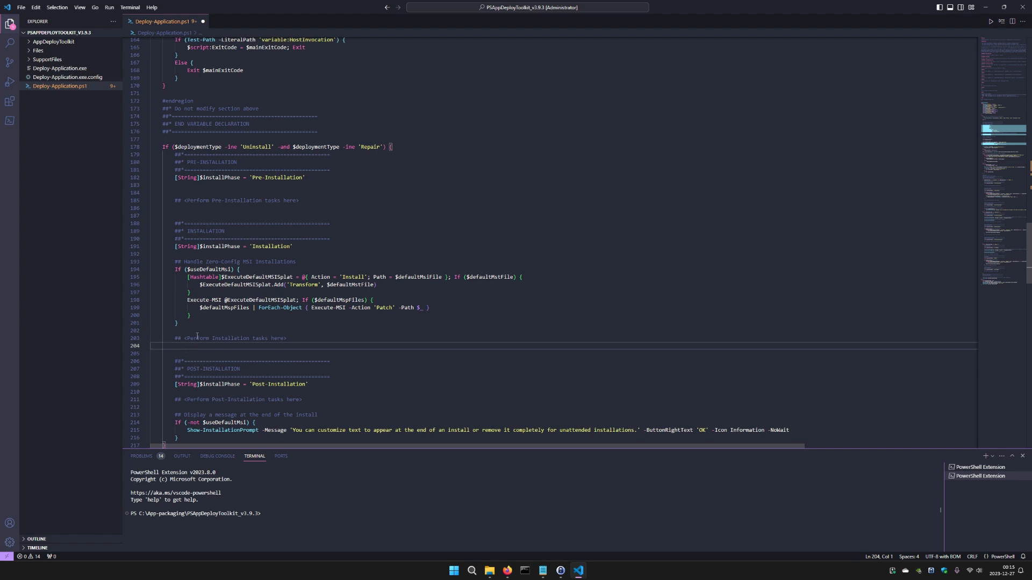
- Delete the Zero-Config MSI Installations block, including its comment and the blank line, from the Installation section
{"action": "left_click_drag", "start_coordinate": [217, 327], "coordinate": [103, 262]}
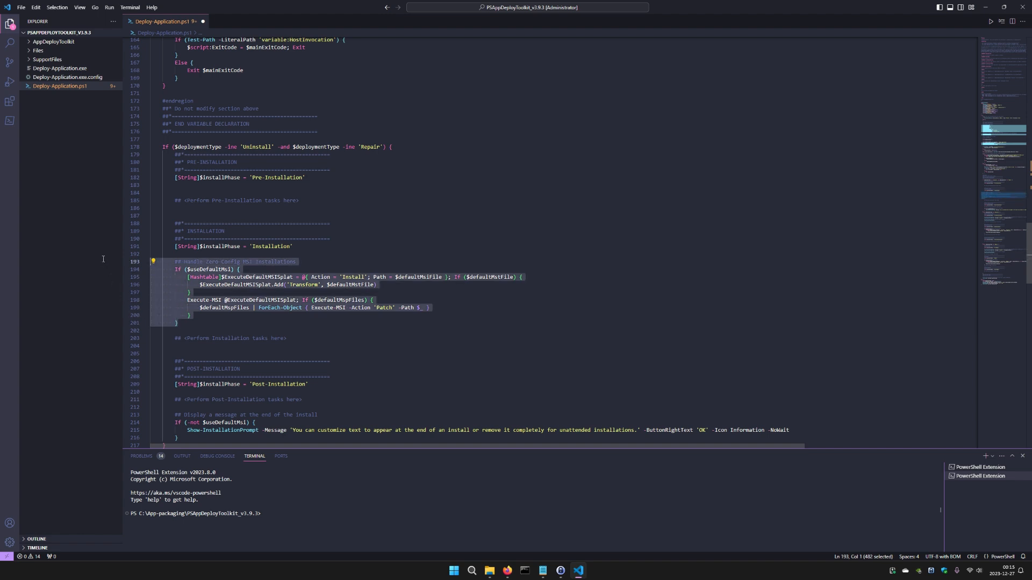
{"action": "key", "text": "Delete"}
{"action": "key", "text": "BackSpace"}
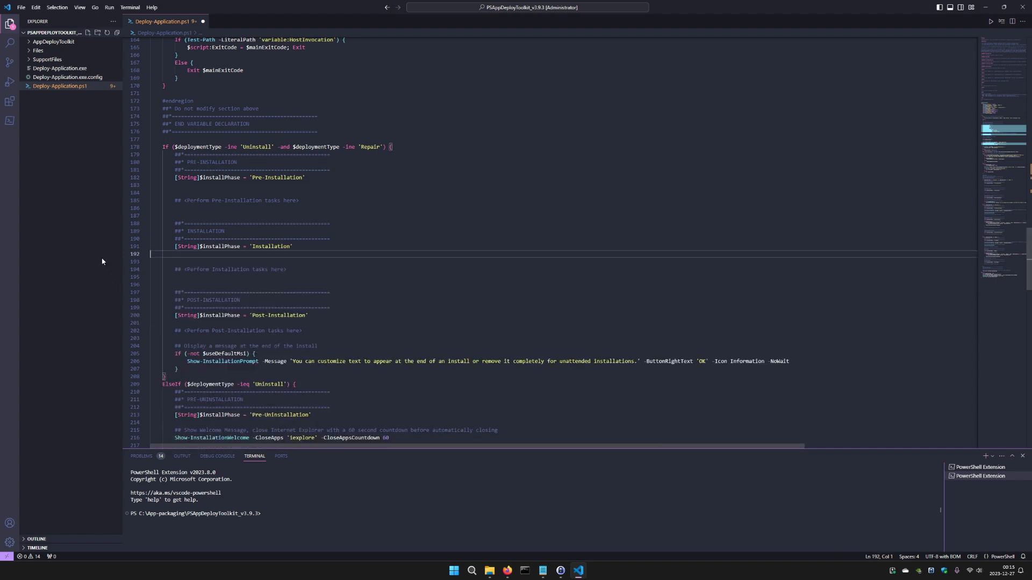
- Delete the end-of-install message block with the Show-InstallationPrompt command and its comment from the Post-Installation section
{"action": "scroll", "coordinate": [189, 264], "scroll_direction": "down", "scroll_amount": 2}
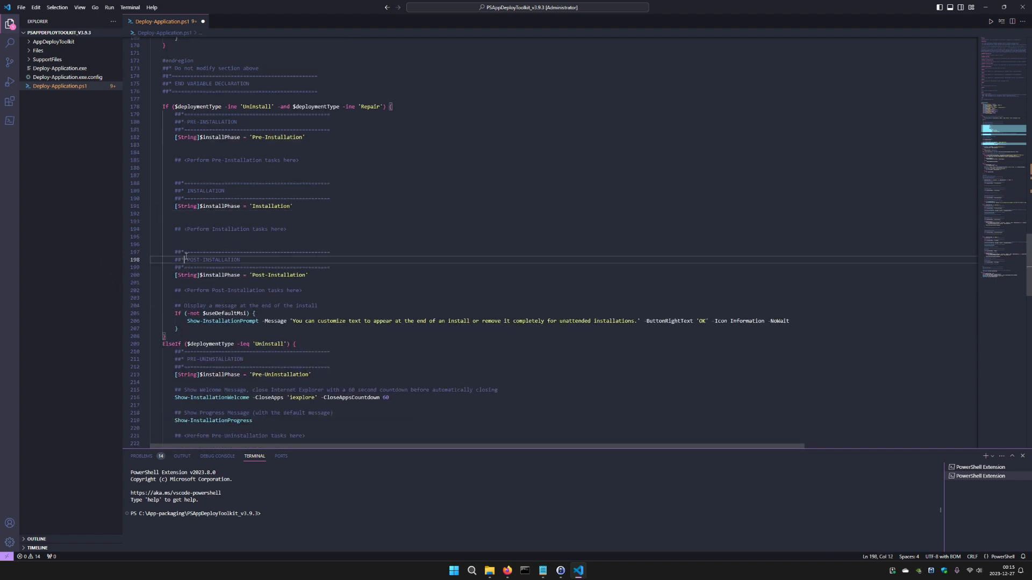
{"action": "left_click_drag", "start_coordinate": [185, 260], "coordinate": [241, 261]}
{"action": "left_click", "coordinate": [322, 274]}
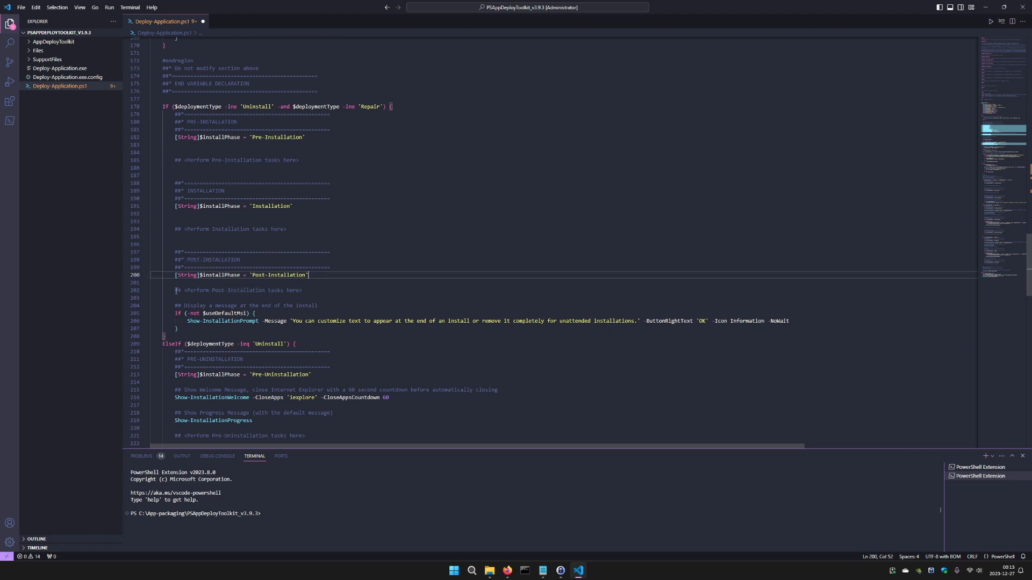
{"action": "left_click_drag", "start_coordinate": [176, 309], "coordinate": [297, 332]}
{"action": "left_click", "coordinate": [237, 328]}
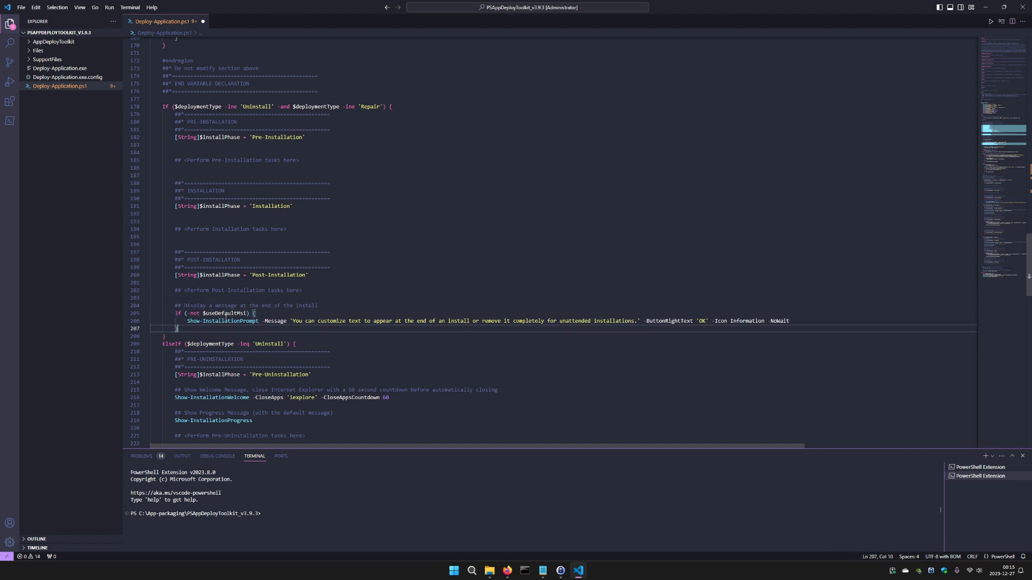
{"action": "left_click_drag", "start_coordinate": [199, 330], "coordinate": [108, 303]}
{"action": "key", "text": "BackSpace"}
{"action": "key", "text": "BackSpace"}
- Examine the ElseIf condition for the Uninstall deployment type and the Pre-Uninstallation section below it
{"action": "scroll", "coordinate": [223, 308], "scroll_direction": "down", "scroll_amount": 1}
{"action": "left_click_drag", "start_coordinate": [163, 293], "coordinate": [179, 293]}
{"action": "scroll", "coordinate": [212, 304], "scroll_direction": "down", "scroll_amount": 1}
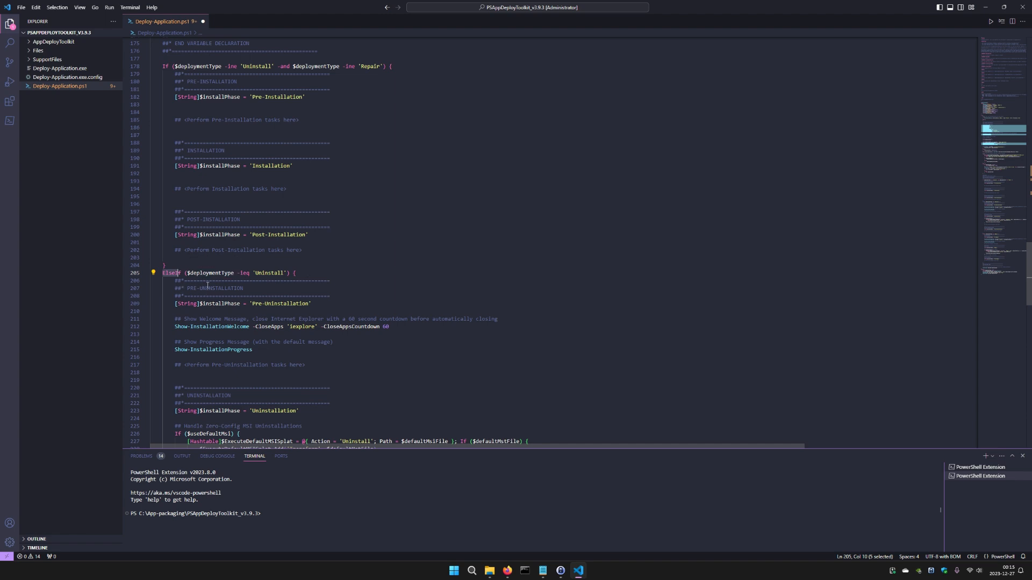
{"action": "left_click_drag", "start_coordinate": [198, 274], "coordinate": [294, 273]}
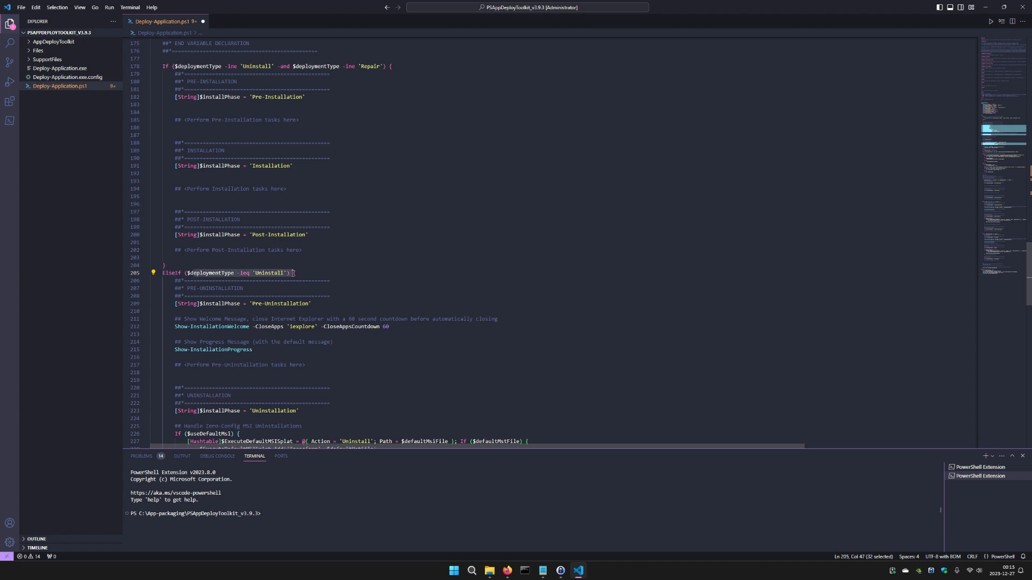
{"action": "left_click", "coordinate": [311, 277]}
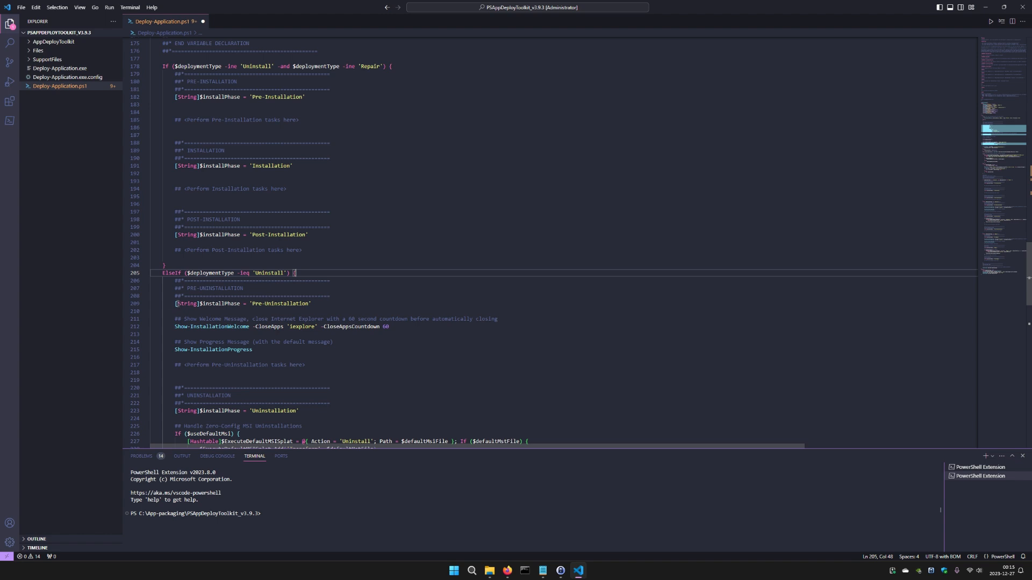
- Delete the Show-InstallationWelcome and Show-InstallationProgress commands with their comments from the Pre-Uninstallation section
{"action": "left_click_drag", "start_coordinate": [252, 350], "coordinate": [152, 319]}
{"action": "left_click_drag", "start_coordinate": [252, 350], "coordinate": [96, 325]}
{"action": "key", "text": "BackSpace"}
{"action": "key", "text": "BackSpace"}
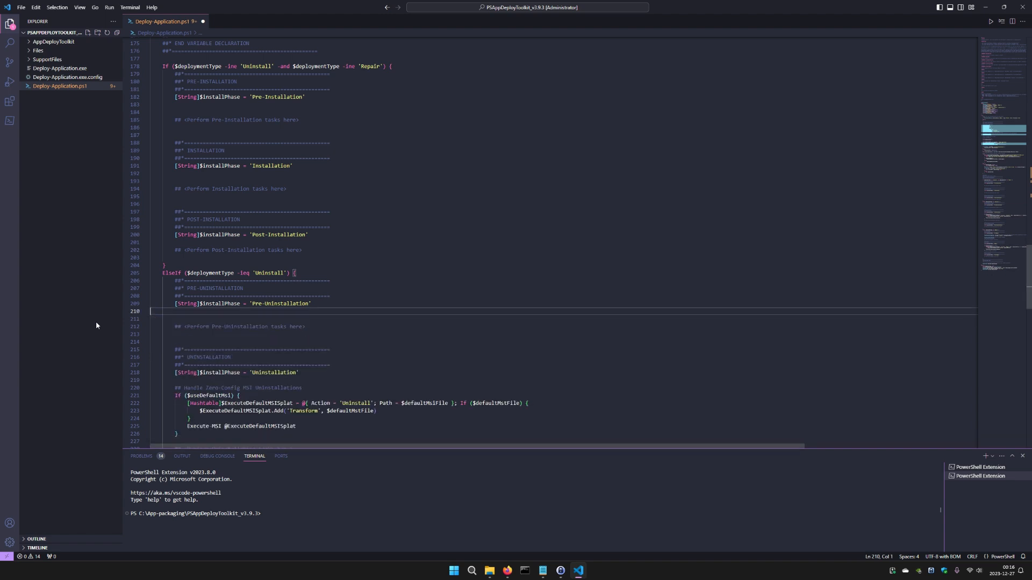
{"action": "left_click_drag", "start_coordinate": [184, 328], "coordinate": [306, 328]}
{"action": "left_click", "coordinate": [237, 340]}
- Delete the Zero-Config MSI Uninstallations block, including its comment and the extra blank lines, from the Uninstallation section
{"action": "scroll", "coordinate": [237, 341], "scroll_direction": "down", "scroll_amount": 3}
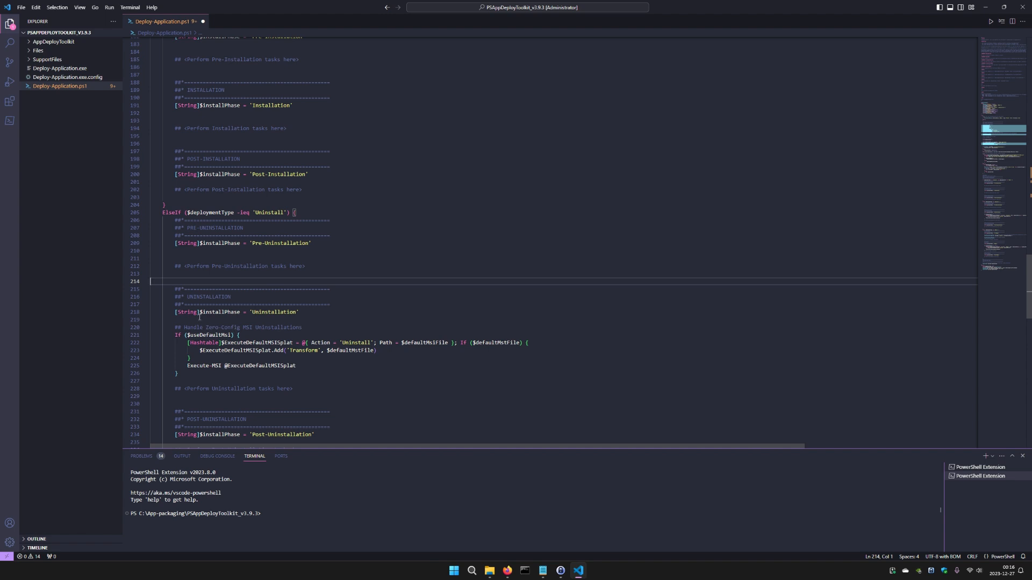
{"action": "double_click", "coordinate": [263, 312]}
{"action": "left_click", "coordinate": [323, 311]}
{"action": "scroll", "coordinate": [203, 343], "scroll_direction": "down", "scroll_amount": 2}
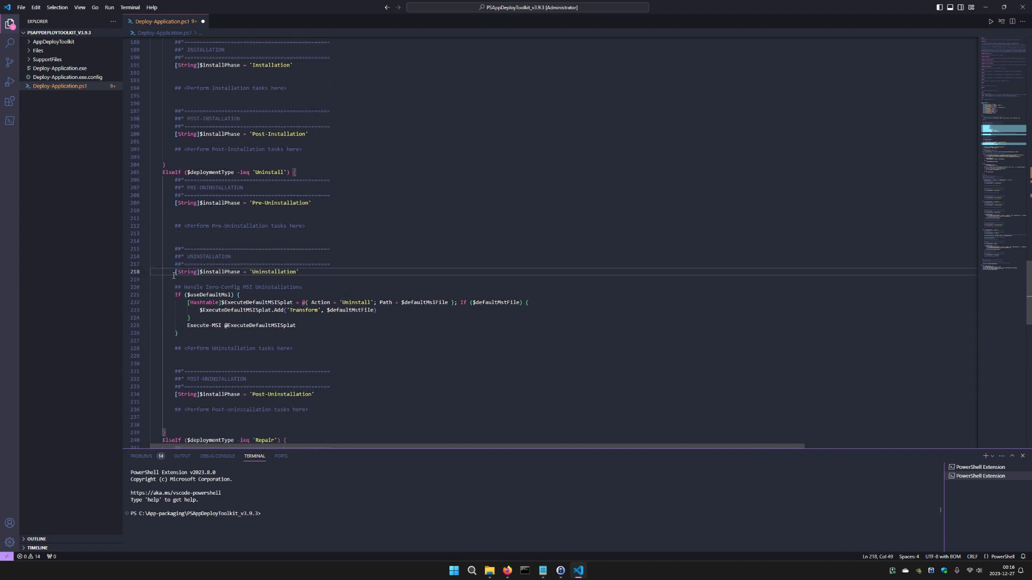
{"action": "left_click_drag", "start_coordinate": [190, 337], "coordinate": [129, 285]}
{"action": "key", "text": "BackSpace"}
{"action": "key", "text": "BackSpace"}
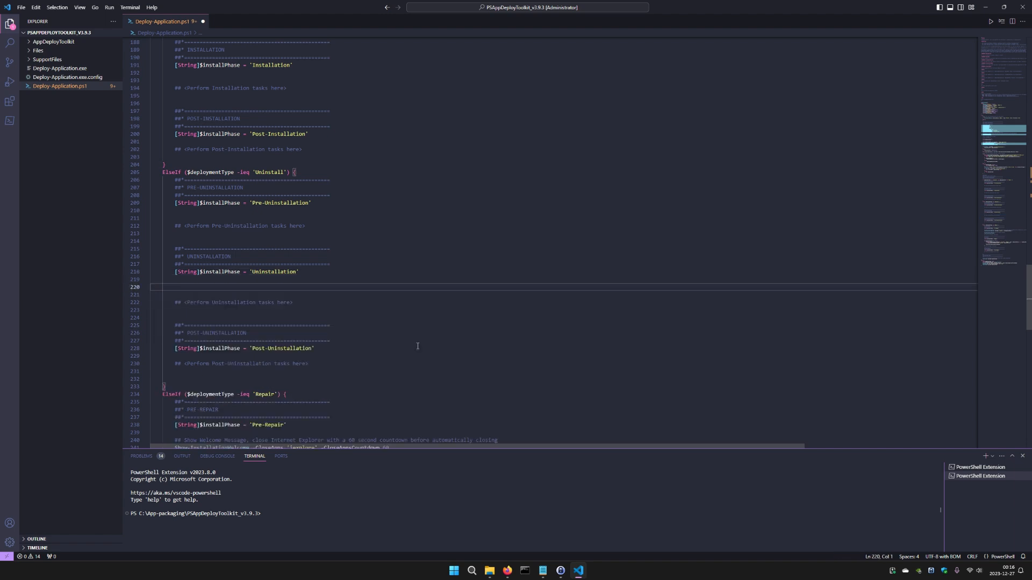
{"action": "key", "text": "Delete"}
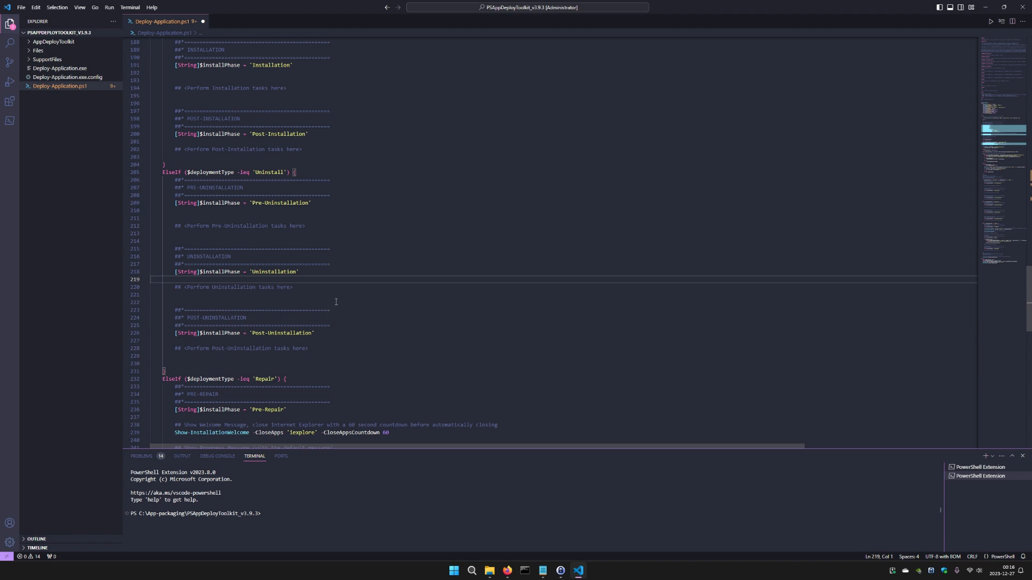
- Delete the welcome and progress message commands with their comments from the Pre-Repair section
{"action": "scroll", "coordinate": [328, 307], "scroll_direction": "down", "scroll_amount": 2}
{"action": "scroll", "coordinate": [332, 303], "scroll_direction": "down", "scroll_amount": 1}
{"action": "scroll", "coordinate": [332, 303], "scroll_direction": "down", "scroll_amount": 3}
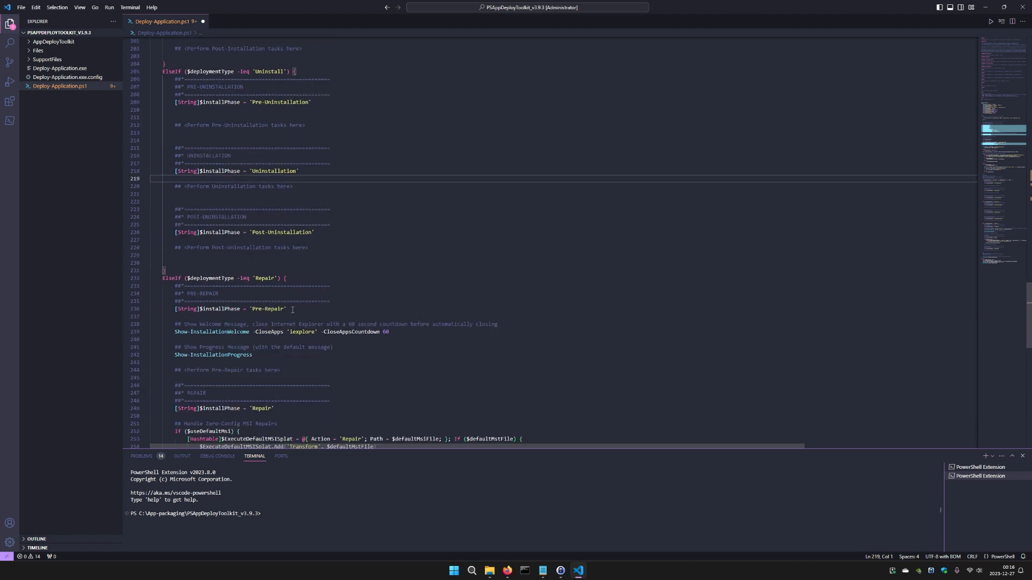
{"action": "left_click_drag", "start_coordinate": [281, 319], "coordinate": [155, 281]}
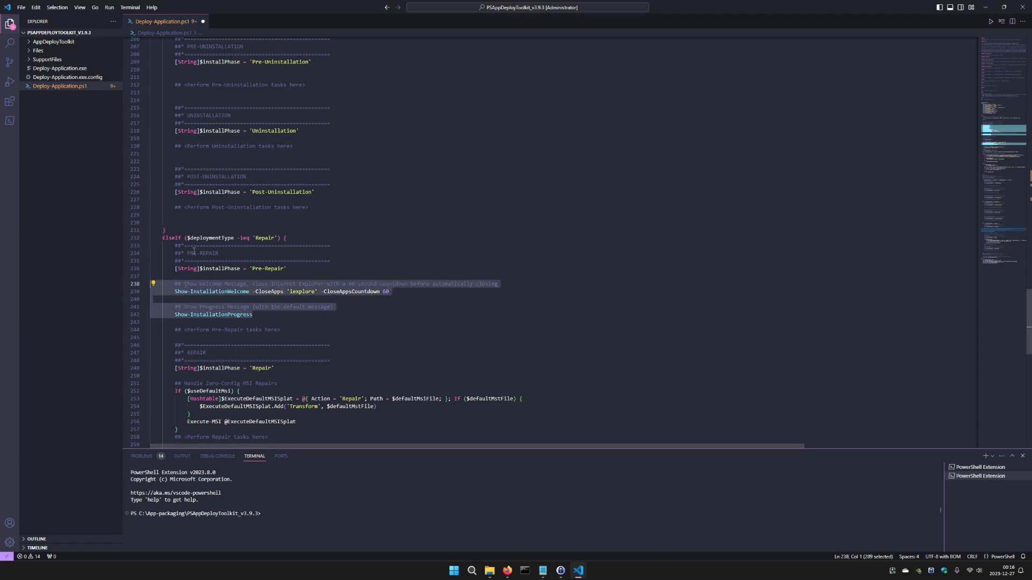
{"action": "key", "text": "BackSpace"}
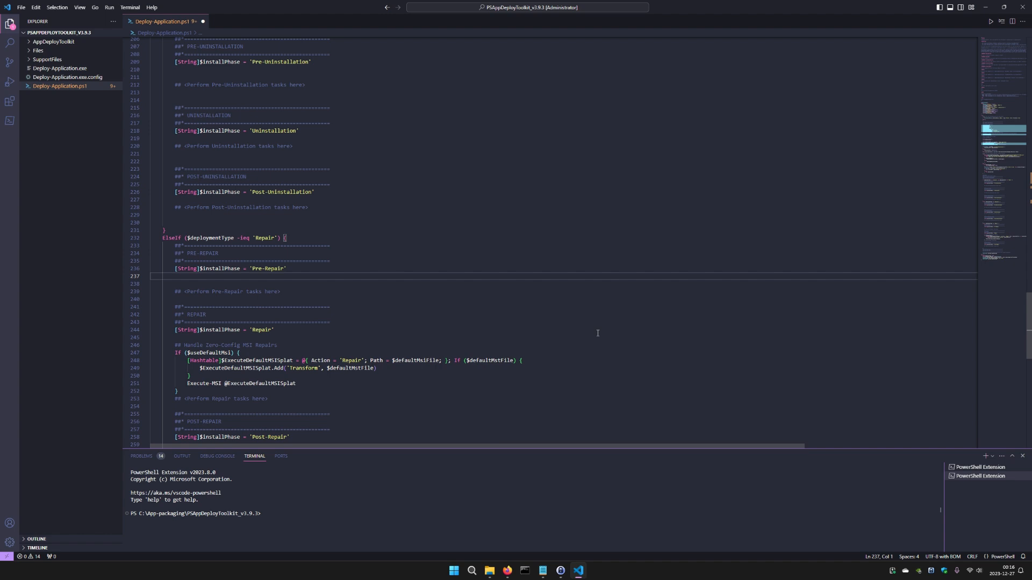
- Delete the Zero-Config MSI Repairs block, including its comment and the leftover blank line, from the Repair section
{"action": "scroll", "coordinate": [189, 373], "scroll_direction": "down", "scroll_amount": 2}
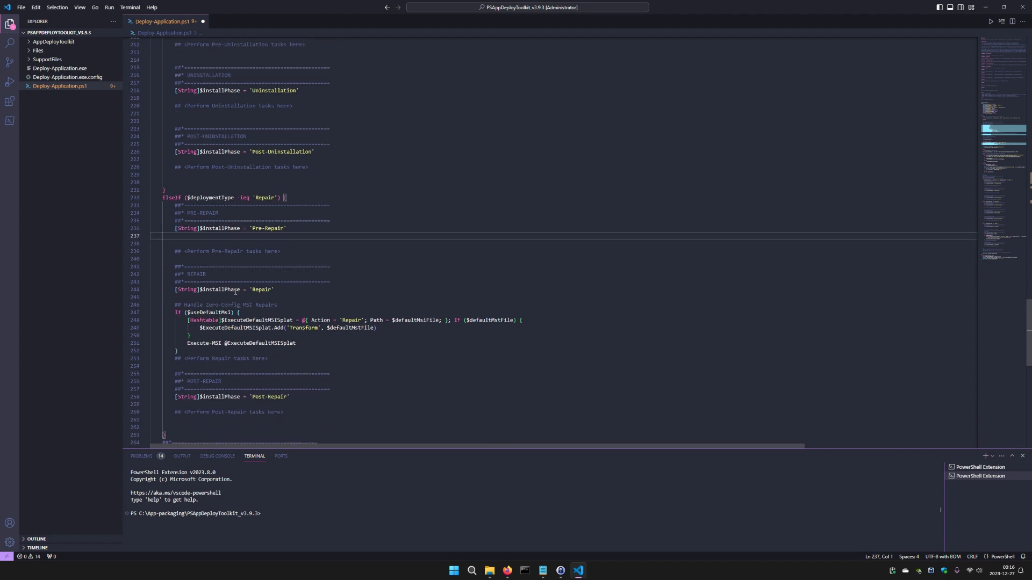
{"action": "left_click_drag", "start_coordinate": [185, 350], "coordinate": [152, 304]}
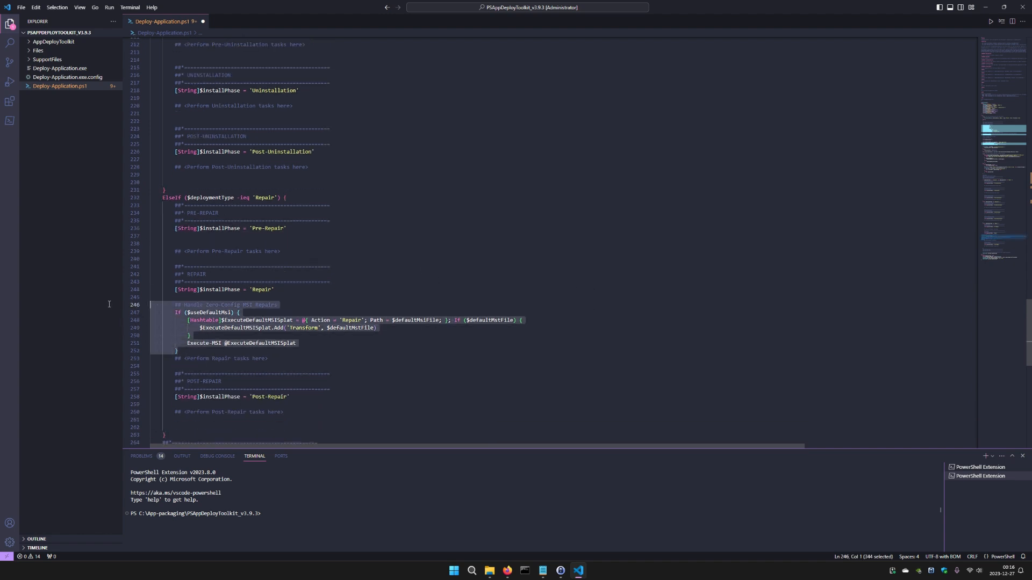
{"action": "key", "text": "BackSpace"}
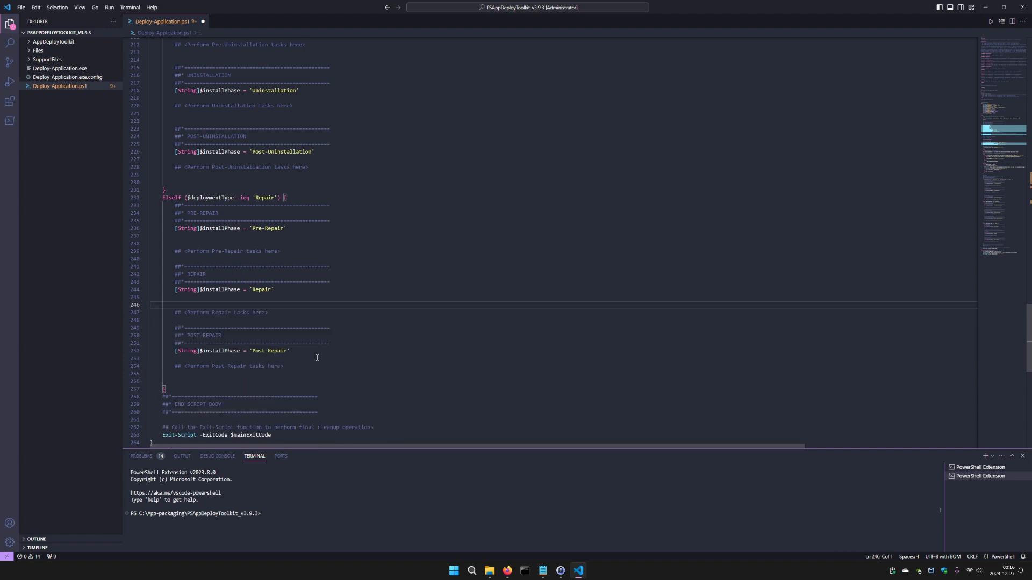
{"action": "key", "text": "BackSpace"}
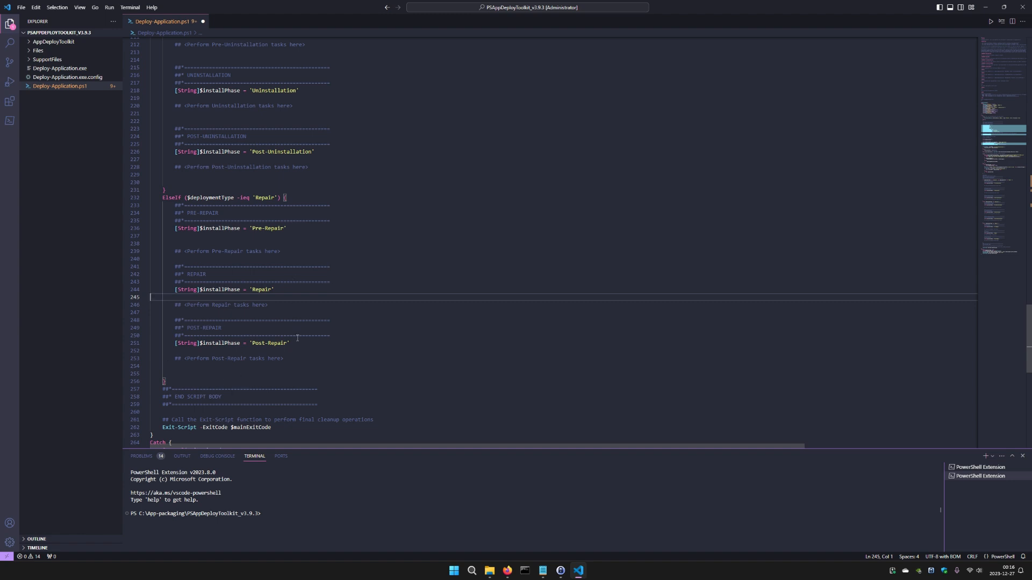
- Review the install, uninstall and repair sections of the script, then the application variables in the Variable Declaration section
{"action": "scroll", "coordinate": [271, 314], "scroll_direction": "down", "scroll_amount": 2}
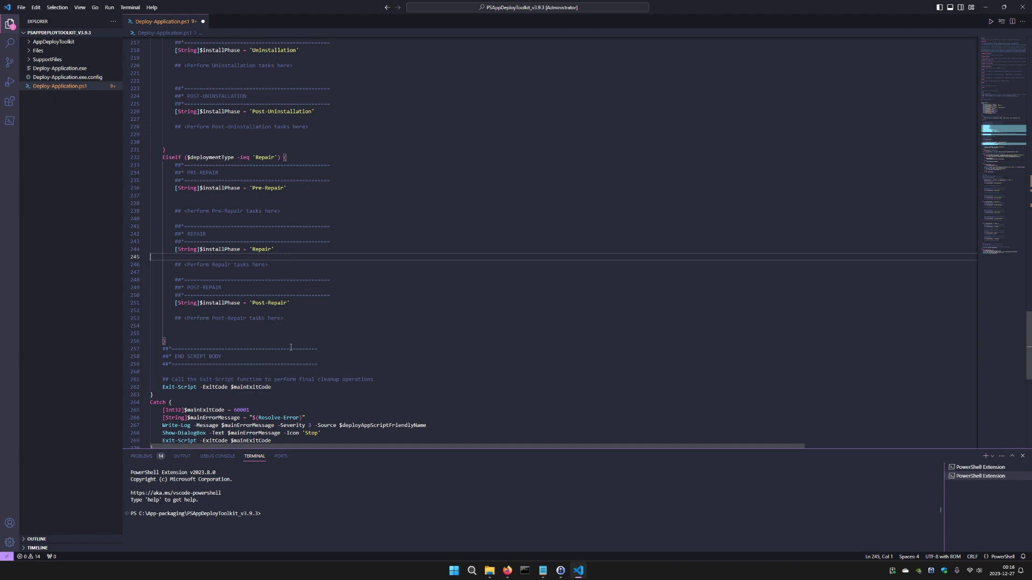
{"action": "scroll", "coordinate": [290, 348], "scroll_direction": "up", "scroll_amount": 10}
{"action": "scroll", "coordinate": [251, 327], "scroll_direction": "up", "scroll_amount": 3}
{"action": "scroll", "coordinate": [255, 324], "scroll_direction": "down", "scroll_amount": 8}
{"action": "scroll", "coordinate": [260, 305], "scroll_direction": "up", "scroll_amount": 4}
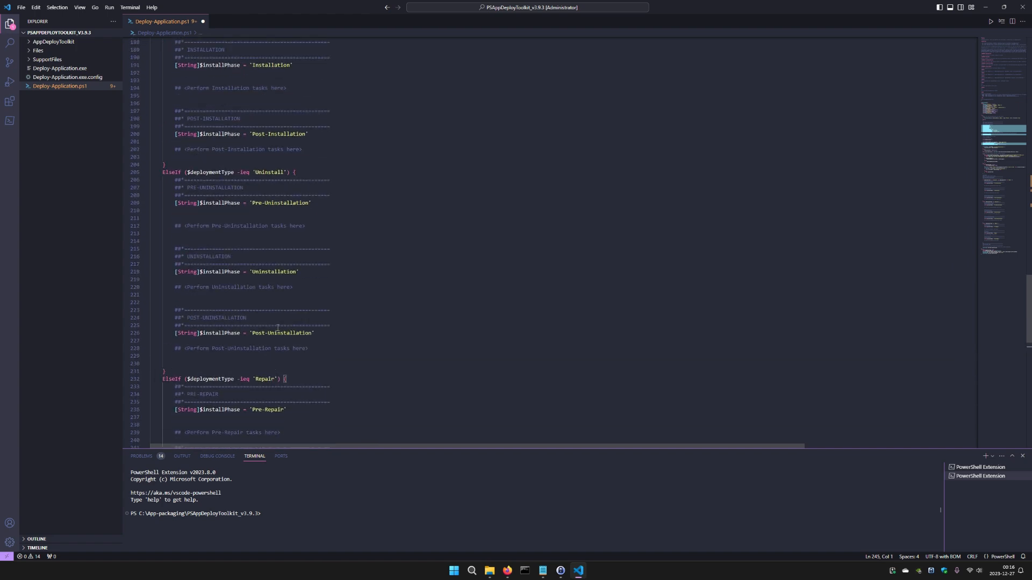
{"action": "scroll", "coordinate": [312, 269], "scroll_direction": "down", "scroll_amount": 5}
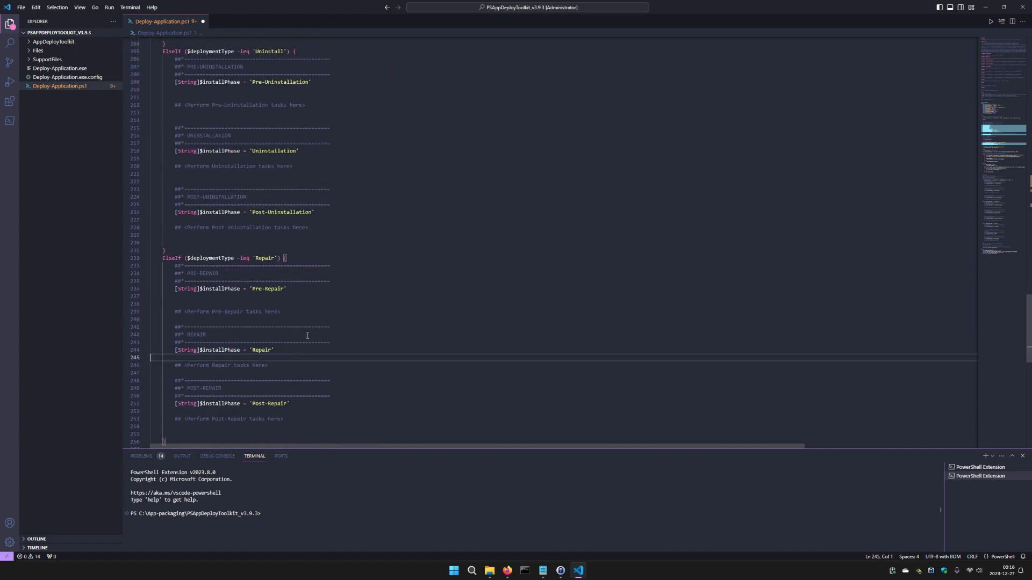
{"action": "left_click_drag", "start_coordinate": [289, 289], "coordinate": [181, 281]}
{"action": "left_click", "coordinate": [233, 304]}
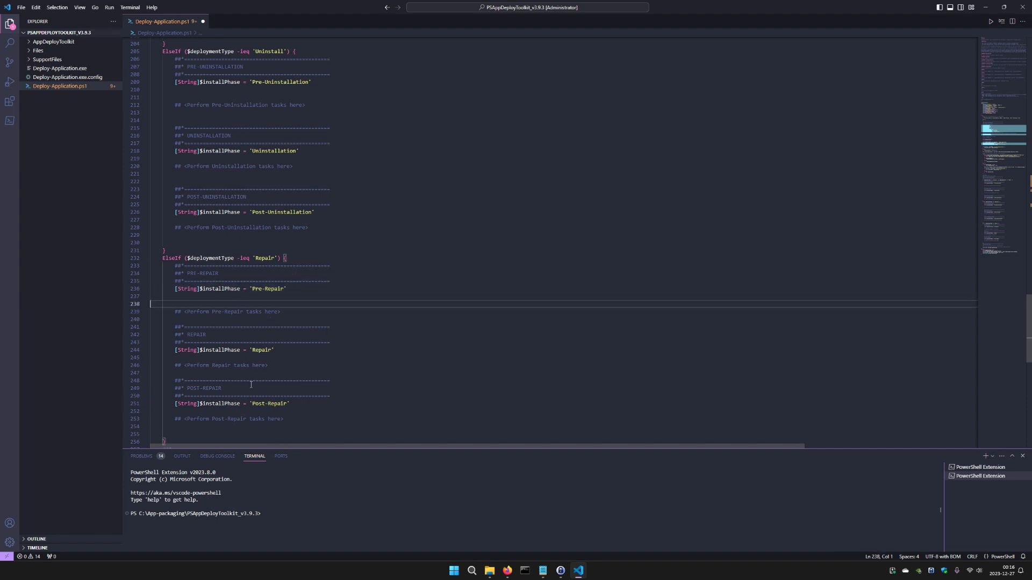
{"action": "scroll", "coordinate": [233, 365], "scroll_direction": "down", "scroll_amount": 4}
{"action": "scroll", "coordinate": [269, 350], "scroll_direction": "up", "scroll_amount": 13}
{"action": "scroll", "coordinate": [289, 340], "scroll_direction": "up", "scroll_amount": 7}
{"action": "scroll", "coordinate": [322, 342], "scroll_direction": "down", "scroll_amount": 10}
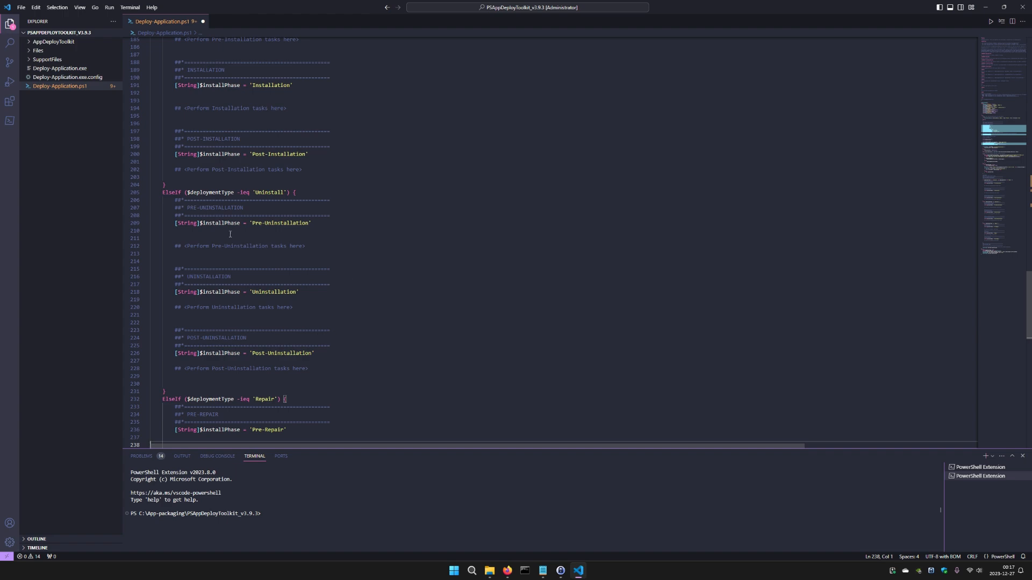
{"action": "scroll", "coordinate": [220, 210], "scroll_direction": "up", "scroll_amount": 20}
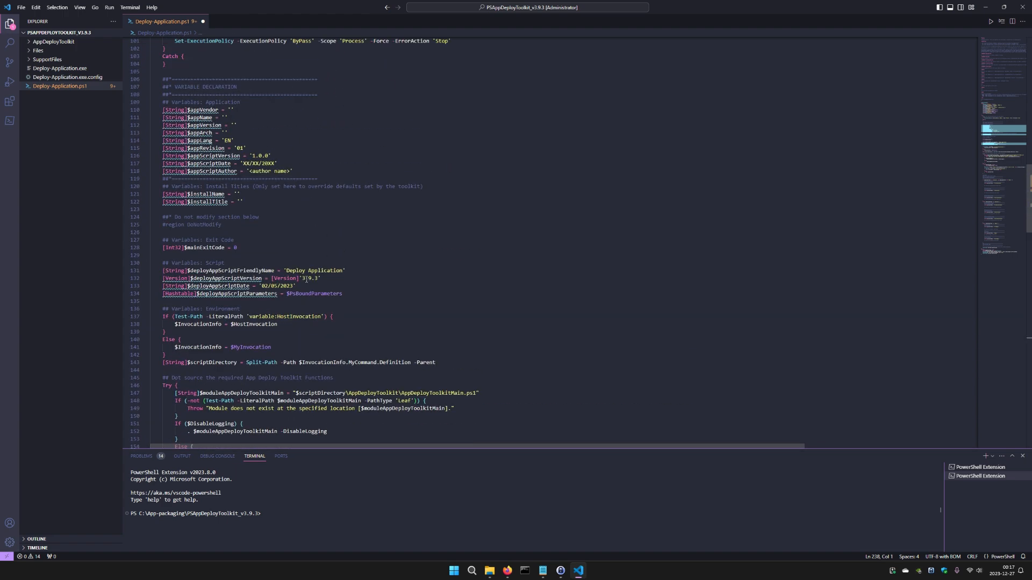
{"action": "scroll", "coordinate": [301, 269], "scroll_direction": "up", "scroll_amount": 3}
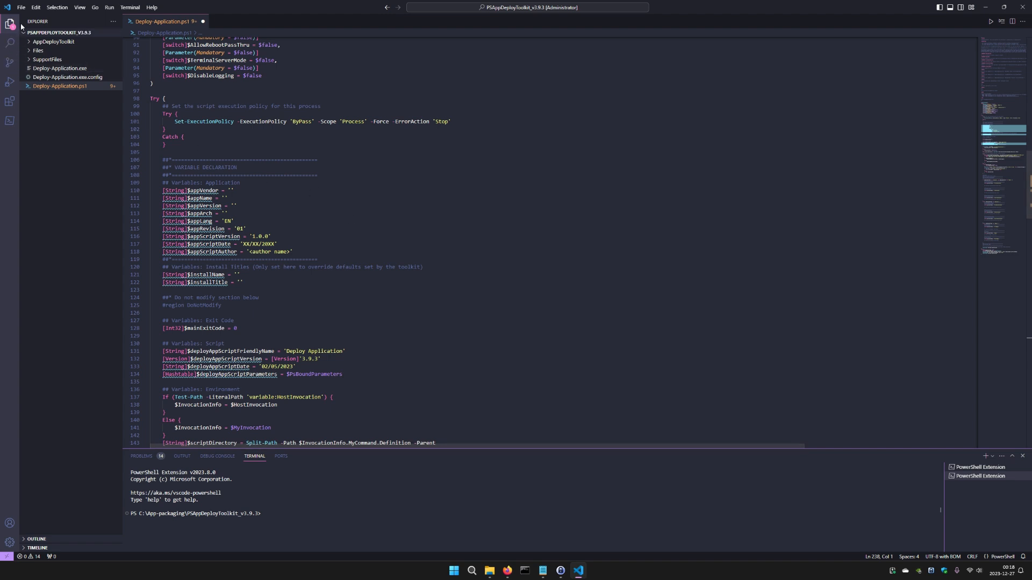
- Save the changes to Deploy-Application.ps1
{"action": "left_click", "coordinate": [21, 7]}
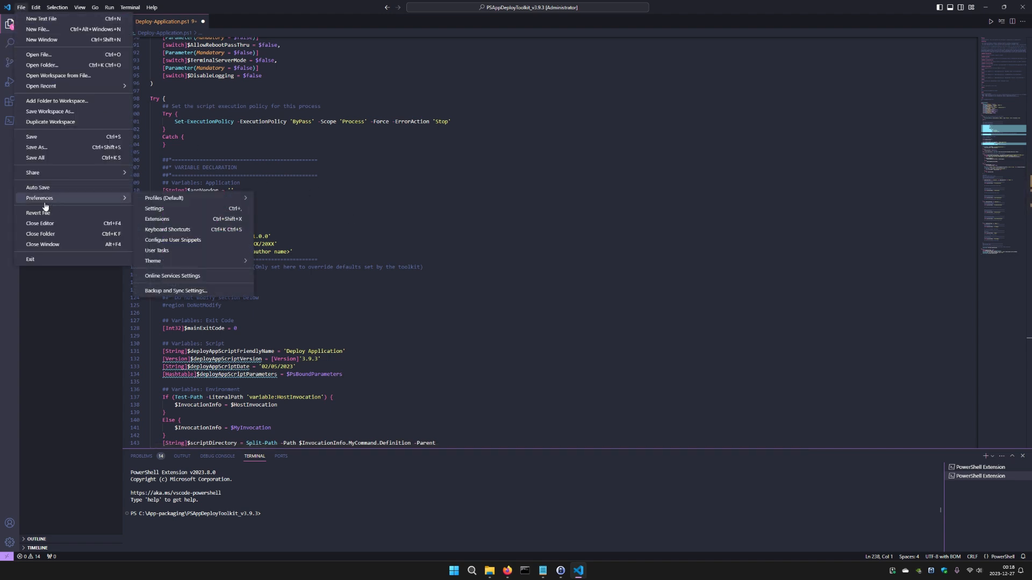
{"action": "left_click", "coordinate": [37, 138]}
{"action": "left_click", "coordinate": [354, 198]}
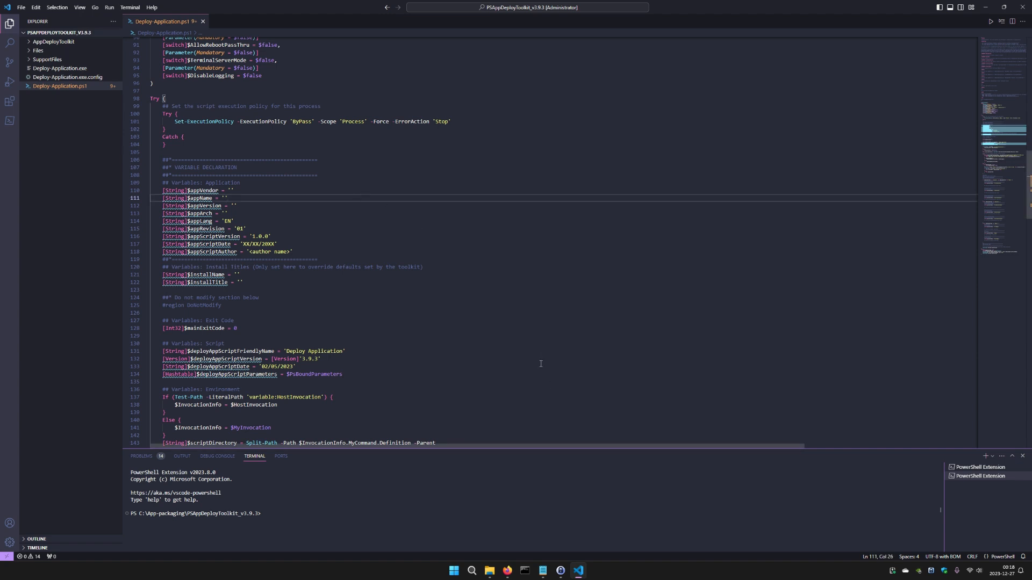
- Switch to Firefox, search for "vlc media player" in a new tab, and open the official VideoLAN download page for Windows
{"action": "left_click", "coordinate": [507, 571]}
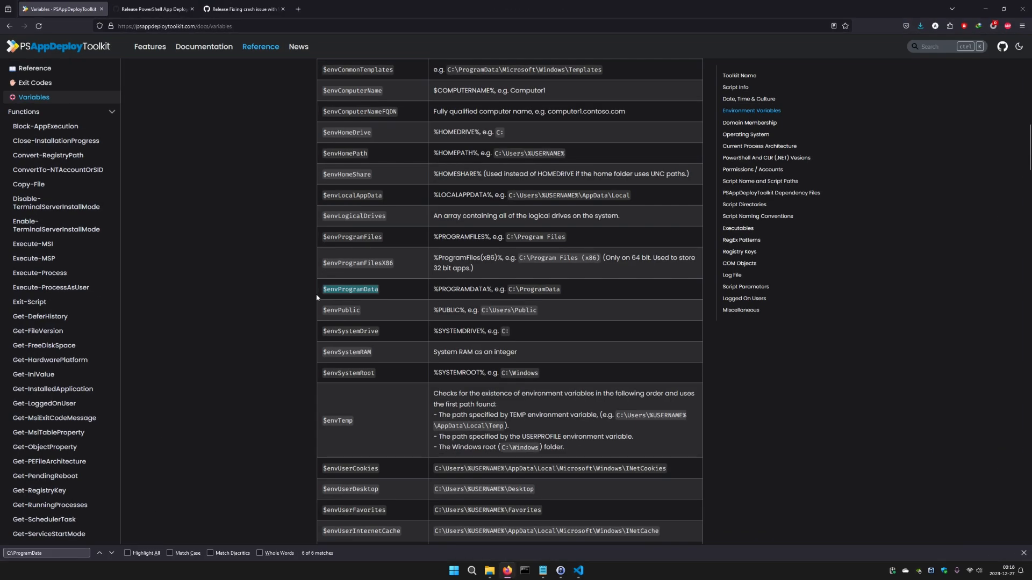
{"action": "left_click", "coordinate": [254, 244]}
{"action": "left_click", "coordinate": [298, 8]}
{"action": "type", "text": "vlc"}
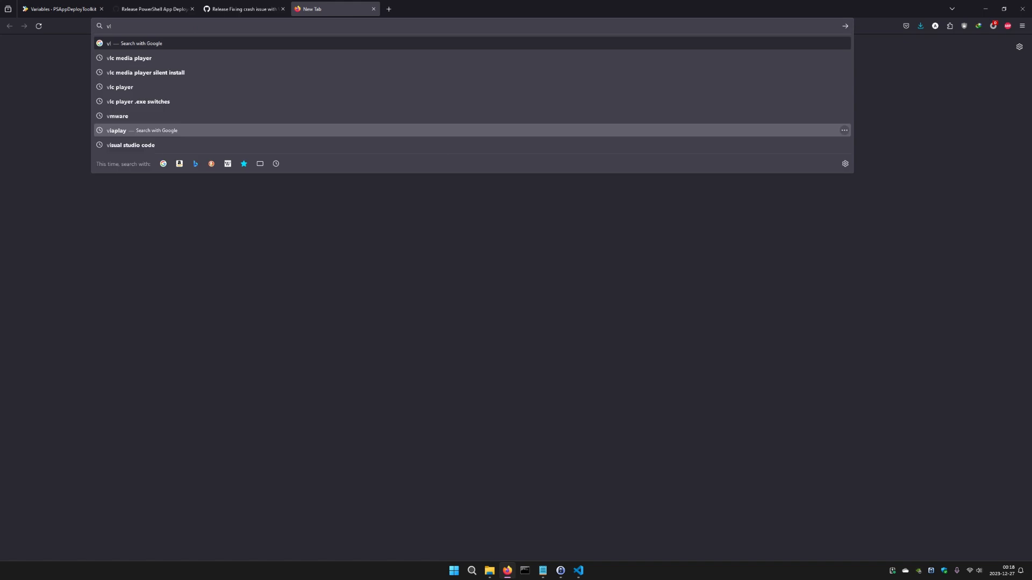
{"action": "key", "text": "Down"}
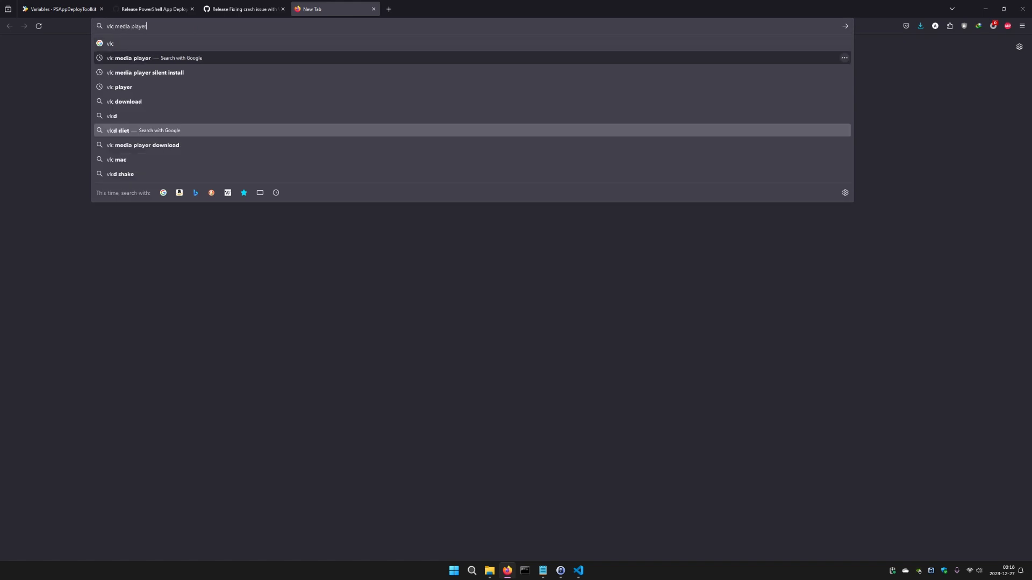
{"action": "key", "text": "Return"}
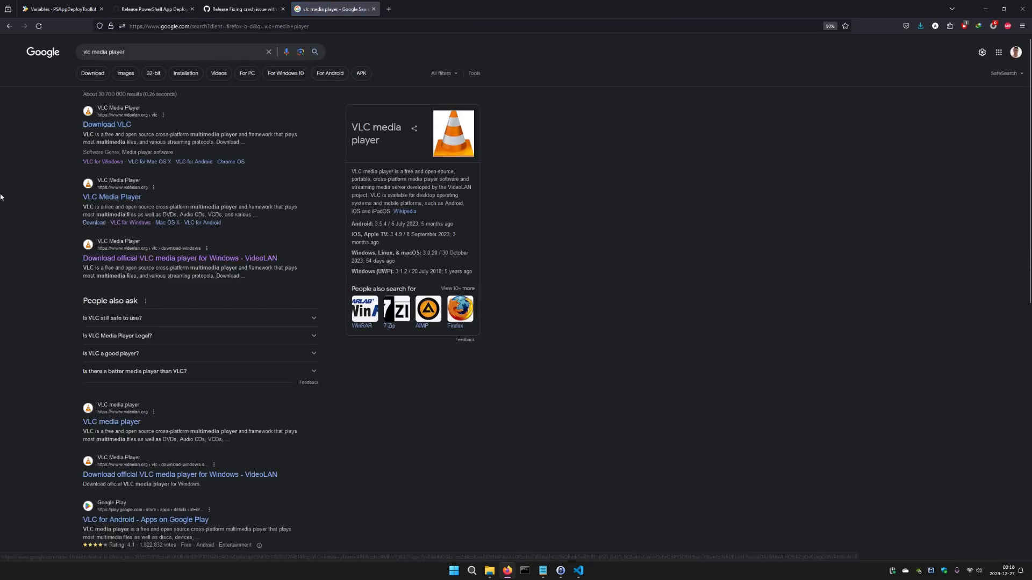
{"action": "left_click", "coordinate": [107, 259]}
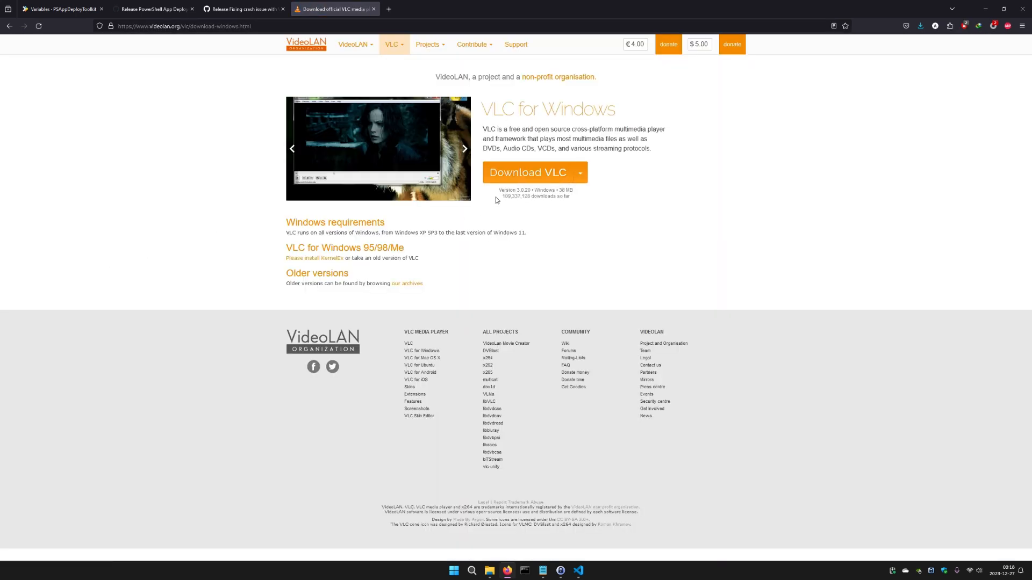
- Download the VLC 3.0.20 Windows installer, vlc-3.0.20-win32.exe, to Downloads\Programs
{"action": "left_click", "coordinate": [558, 177]}
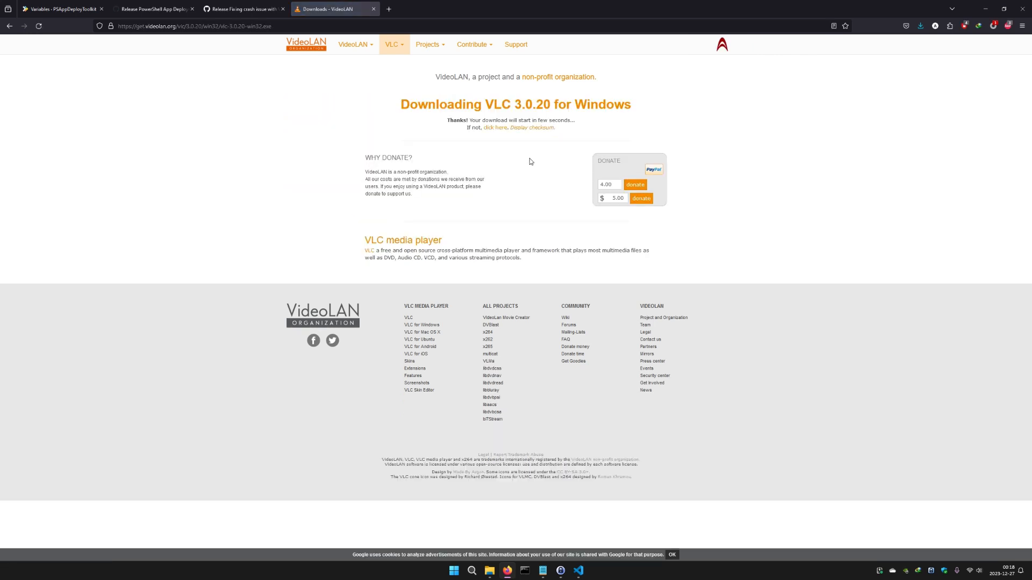
{"action": "left_click", "coordinate": [920, 26]}
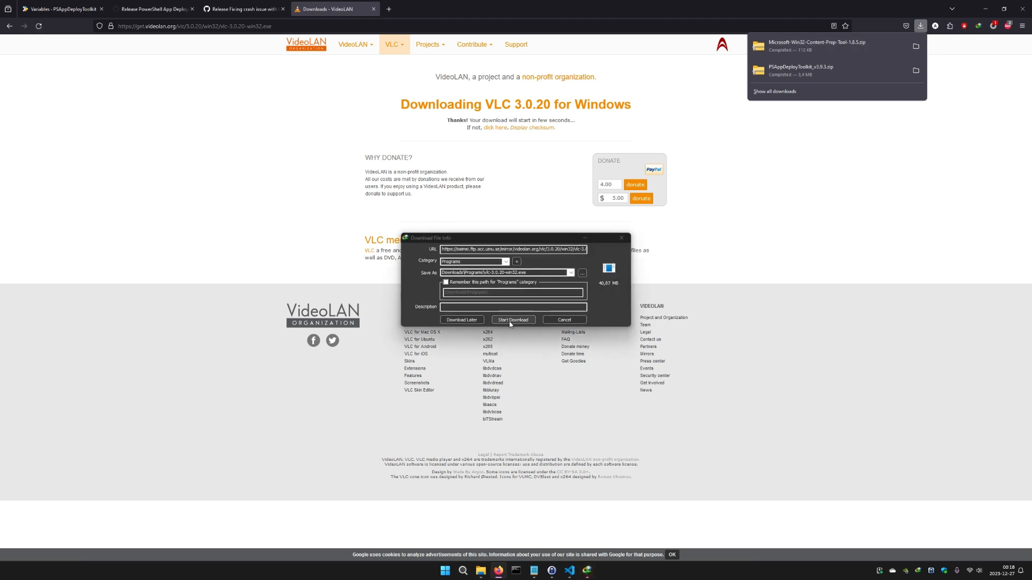
{"action": "left_click", "coordinate": [510, 322]}
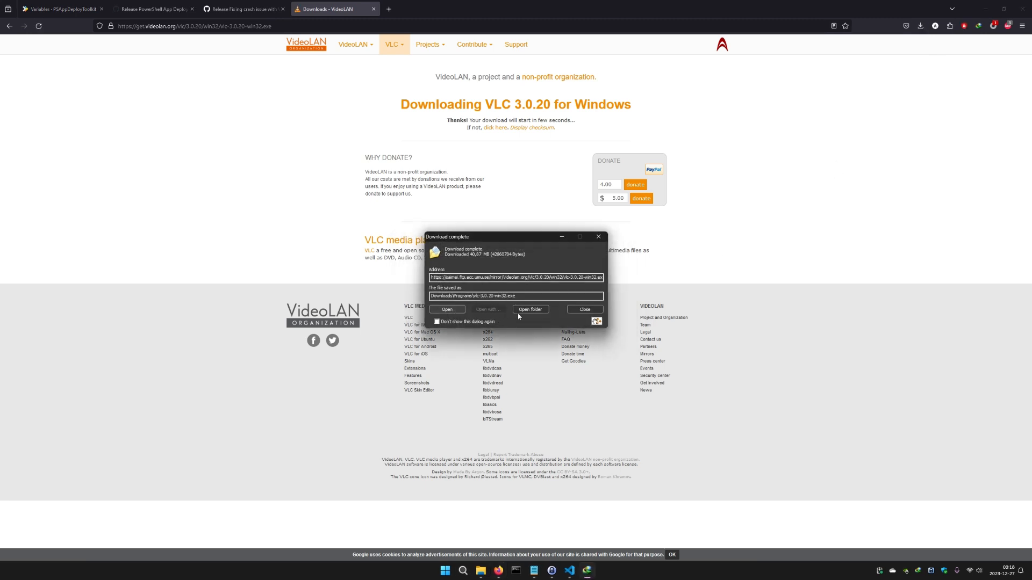
- Open the download folder and copy the vlc-3.0.20-win32.exe installer
{"action": "left_click", "coordinate": [530, 310]}
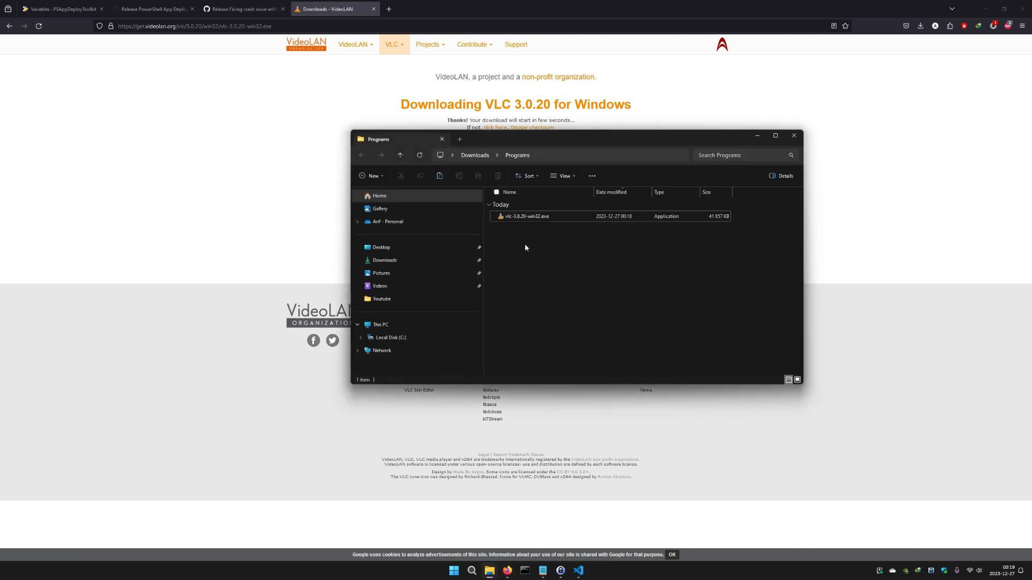
{"action": "left_click", "coordinate": [519, 218]}
{"action": "right_click", "coordinate": [520, 218]}
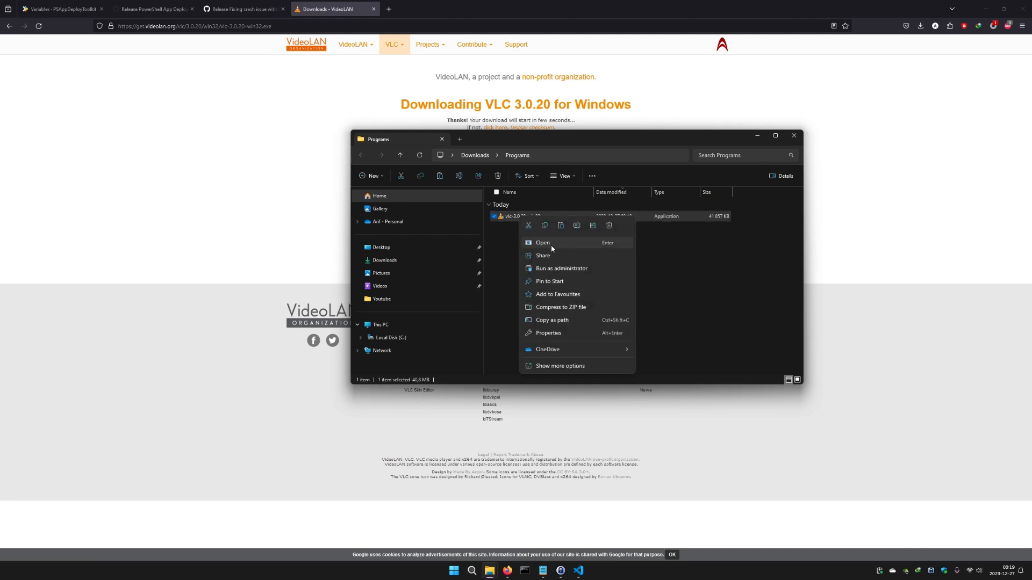
{"action": "left_click", "coordinate": [543, 230]}
{"action": "left_click", "coordinate": [543, 230]}
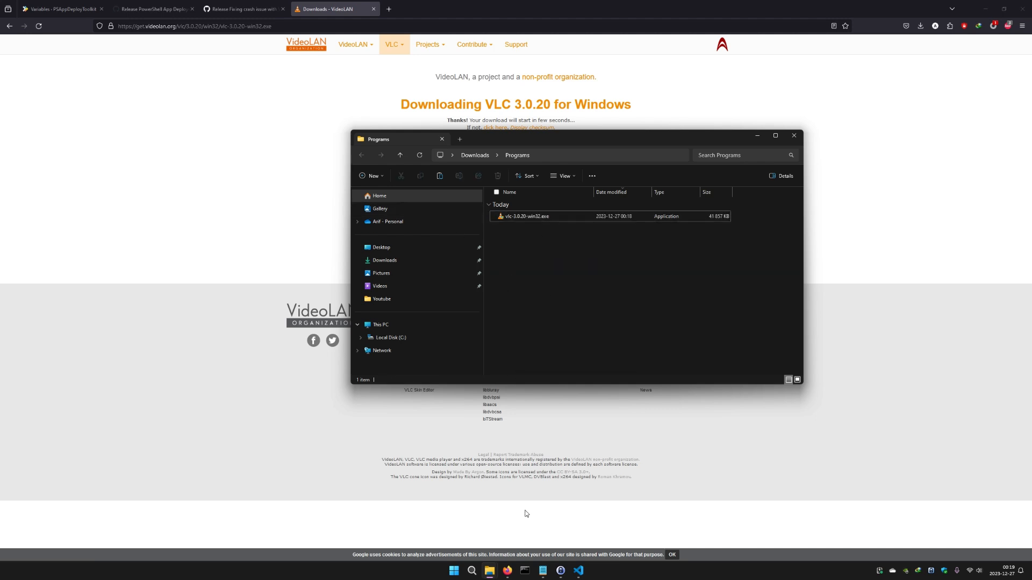
- Paste the VLC installer into the Files folder of PSAppDeployToolkit_v3.9.3
{"action": "mouse_move", "coordinate": [490, 573]}
{"action": "left_click", "coordinate": [440, 526]}
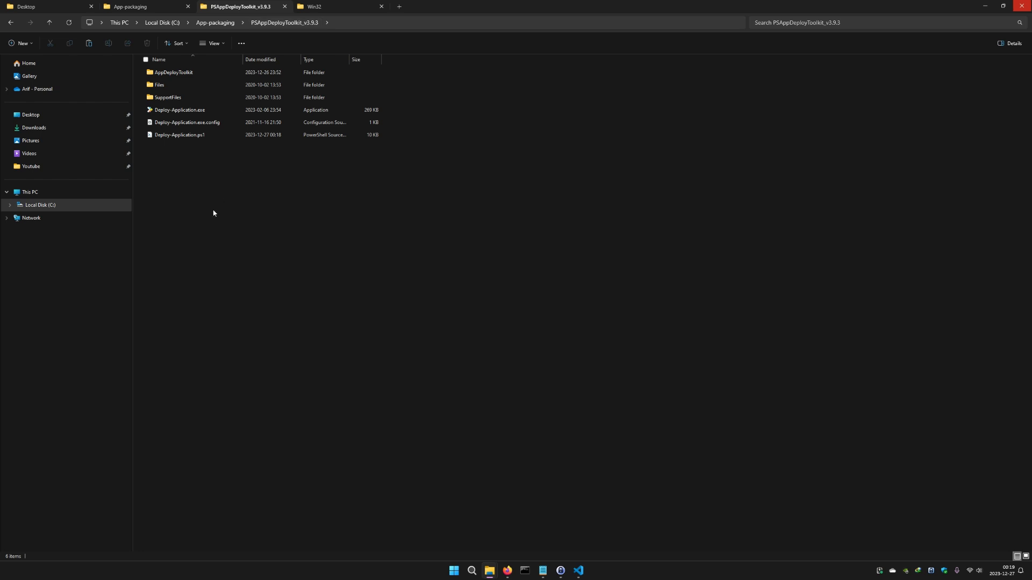
{"action": "double_click", "coordinate": [165, 87]}
{"action": "right_click", "coordinate": [191, 87]}
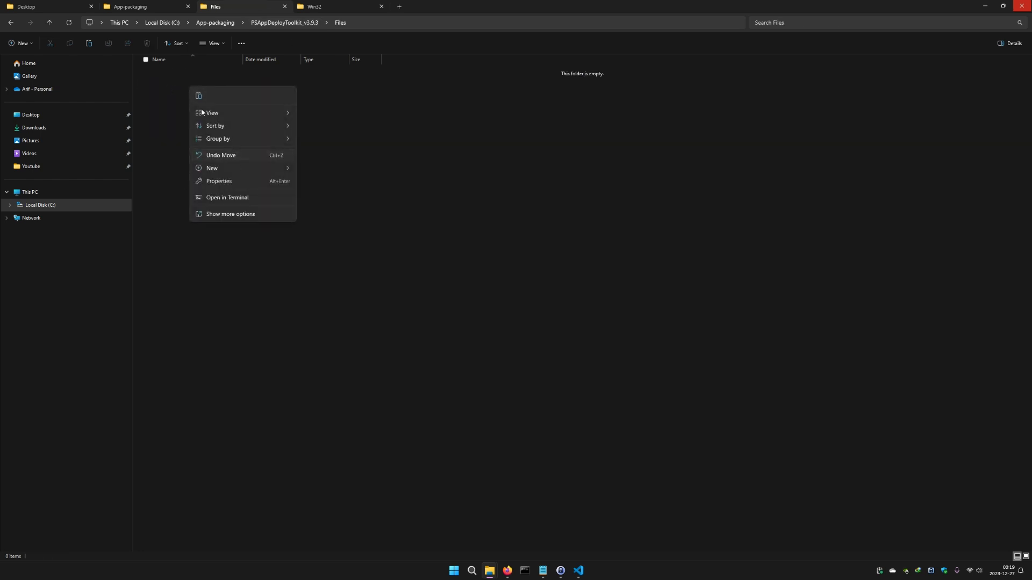
{"action": "key", "text": "Escape"}
{"action": "key", "text": "ctrl+v"}
- Rename the VLC installer in the Files folder as setup.exe
{"action": "key", "text": "F2"}
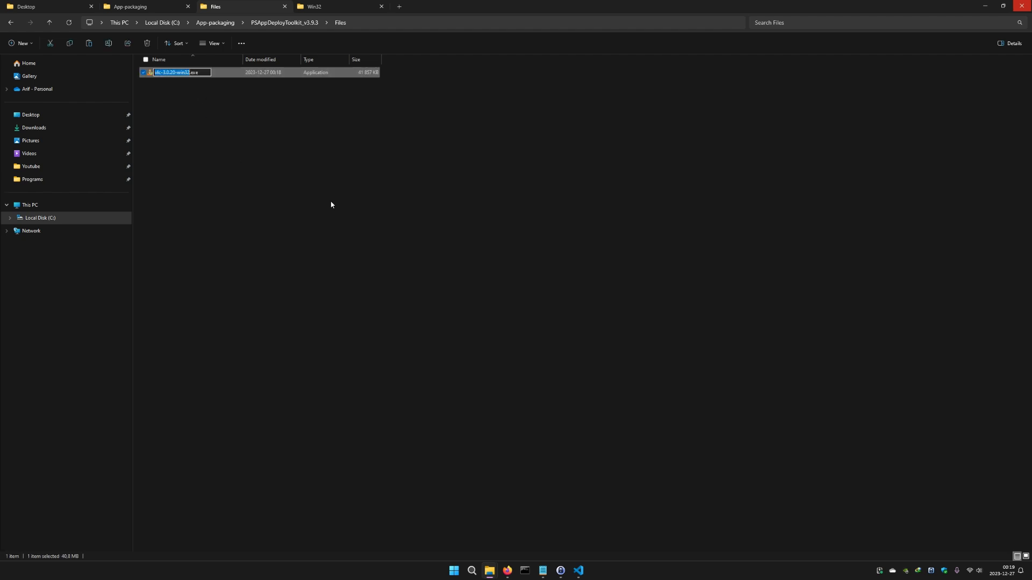
{"action": "type", "text": "setup"}
{"action": "key", "text": "Return"}
{"action": "left_click", "coordinate": [331, 204]}
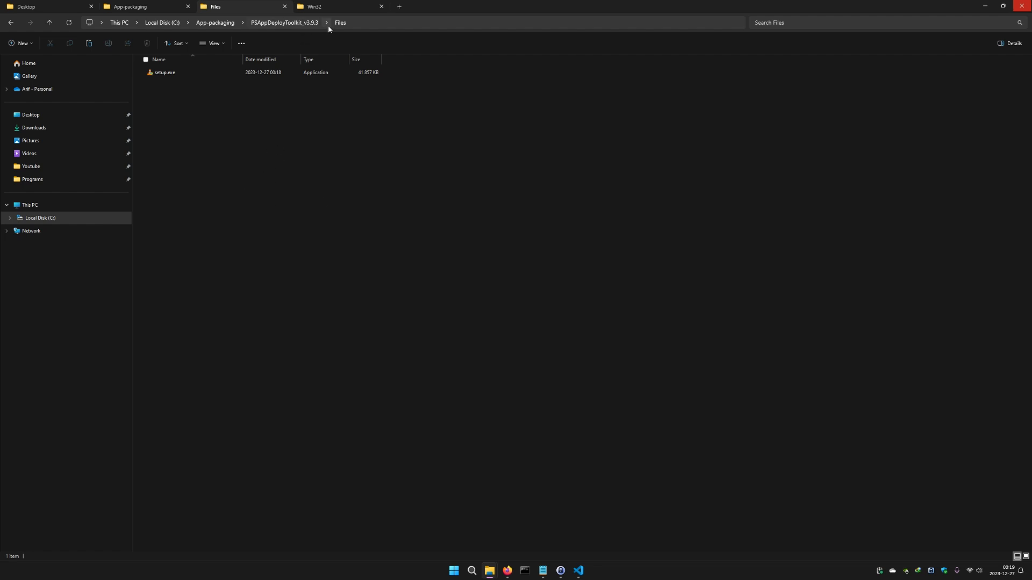
- Go back to the PSAppDeployToolkit_v3.9.3 folder, and close the Deploy-Application.ps1 script along with the Visual Studio Code window
{"action": "left_click", "coordinate": [288, 26]}
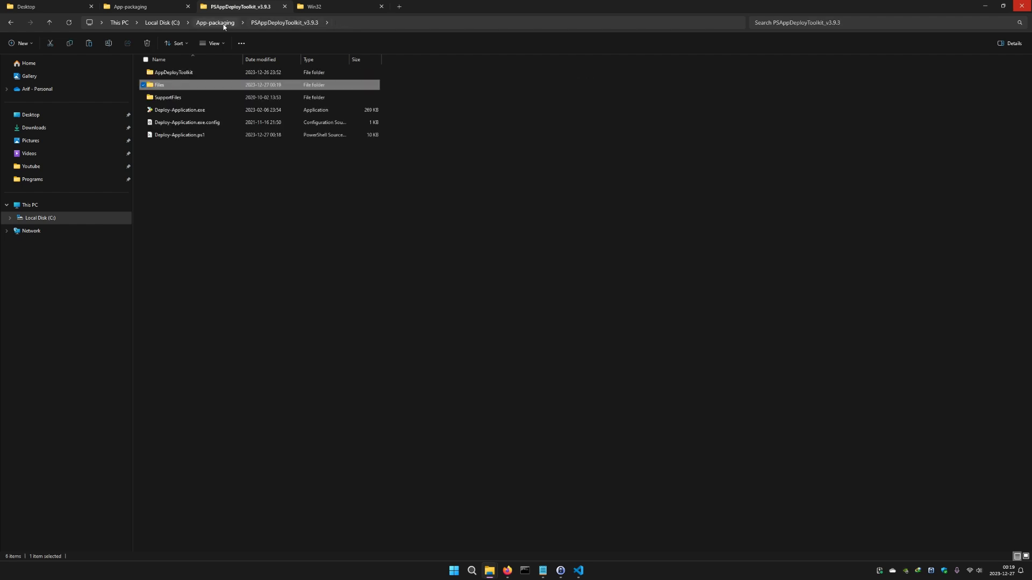
{"action": "left_click", "coordinate": [578, 571]}
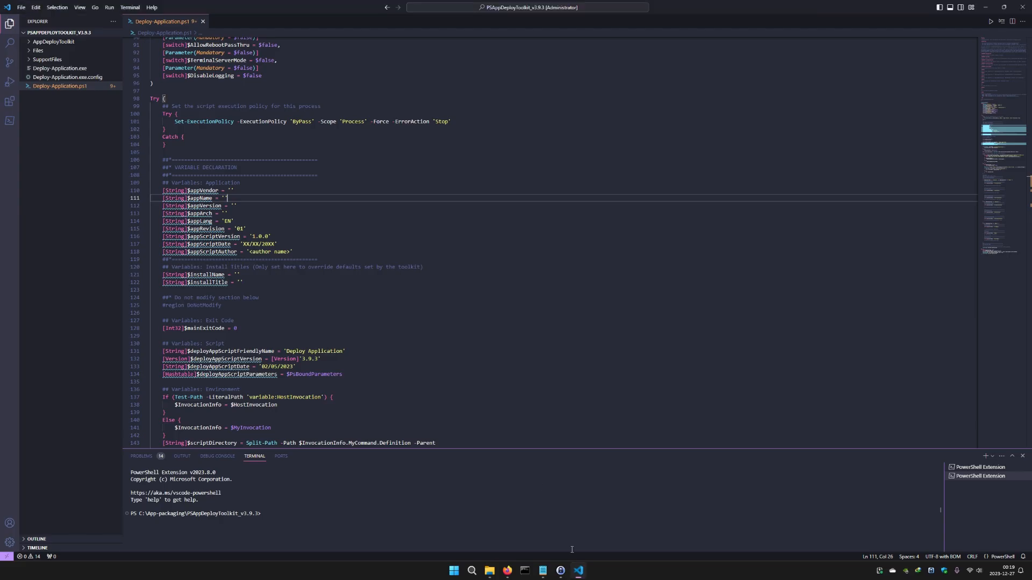
{"action": "left_click", "coordinate": [202, 22]}
{"action": "left_click", "coordinate": [1022, 7]}
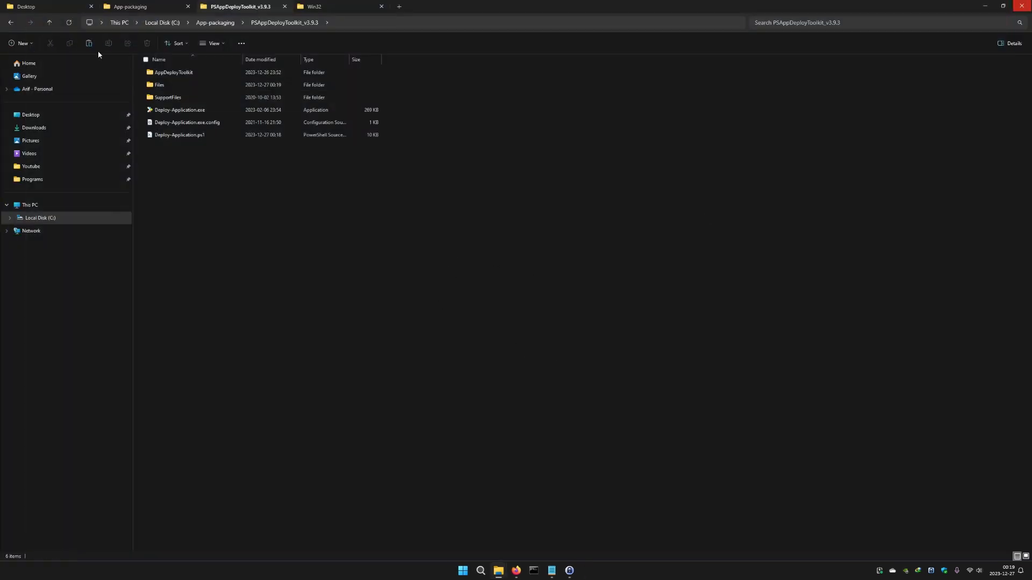
- Rename the PSAppDeployToolkit_v3.9.3 folder in App-packaging as VLC and open it
{"action": "left_click", "coordinate": [49, 22]}
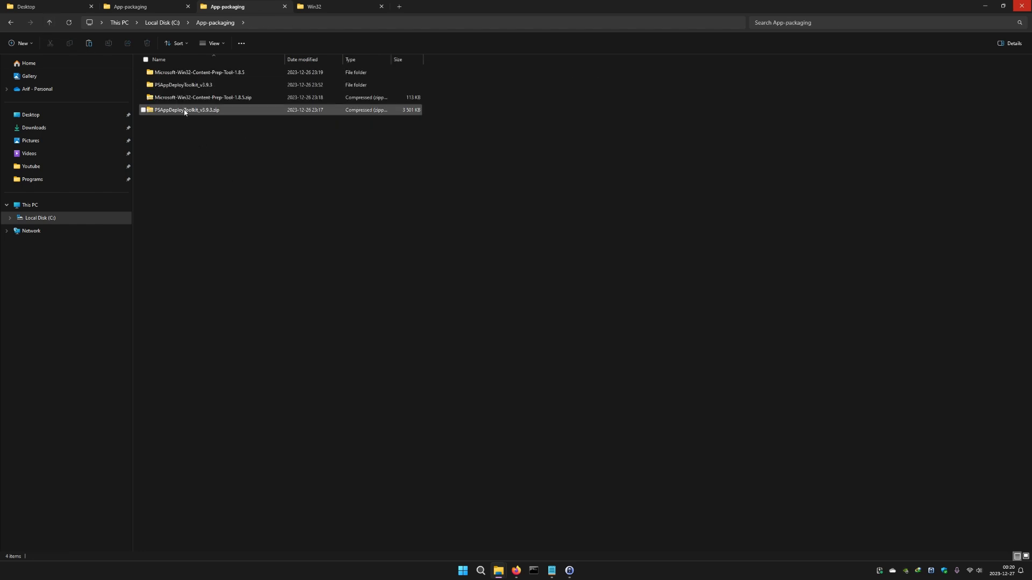
{"action": "left_click", "coordinate": [179, 88]}
{"action": "key", "text": "F2"}
{"action": "type", "text": "Vlc"}
{"action": "key", "text": "BackSpace"}
{"action": "key", "text": "BackSpace"}
{"action": "type", "text": "LC"}
{"action": "key", "text": "Return"}
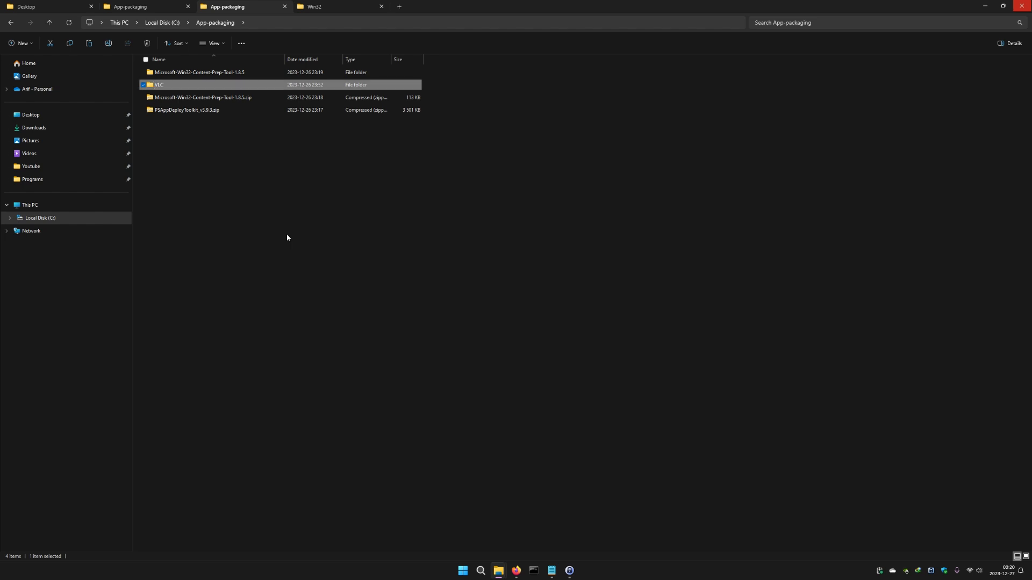
{"action": "key", "text": "Return"}
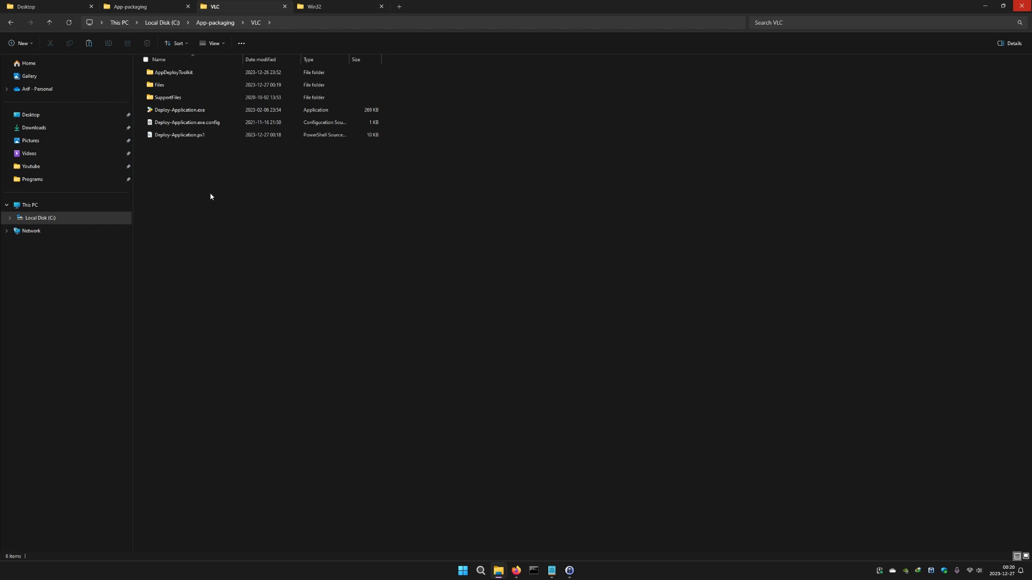
- Launch Visual Studio Code as administrator
{"action": "left_click", "coordinate": [463, 570]}
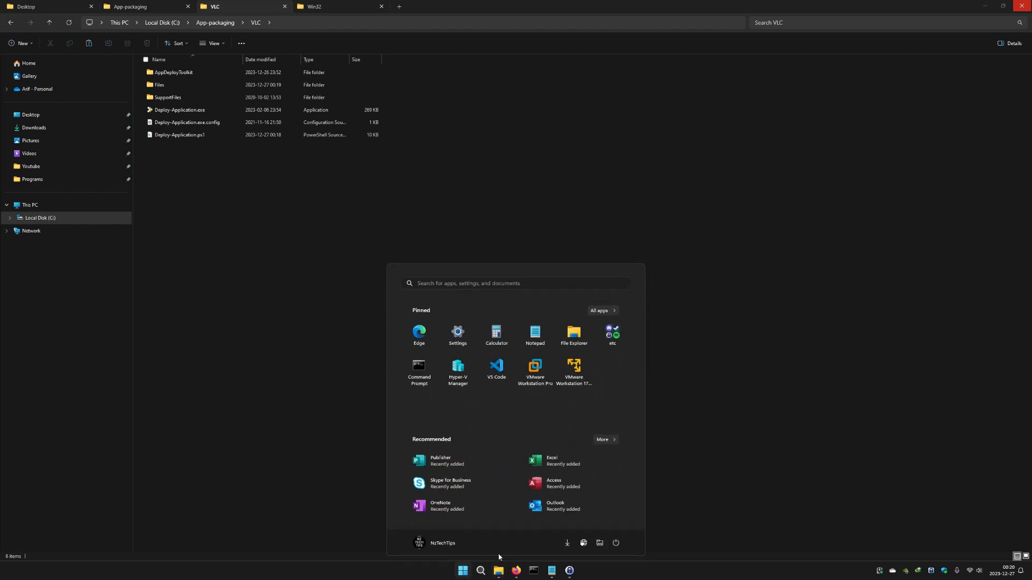
{"action": "right_click", "coordinate": [495, 379]}
{"action": "left_click", "coordinate": [524, 410]}
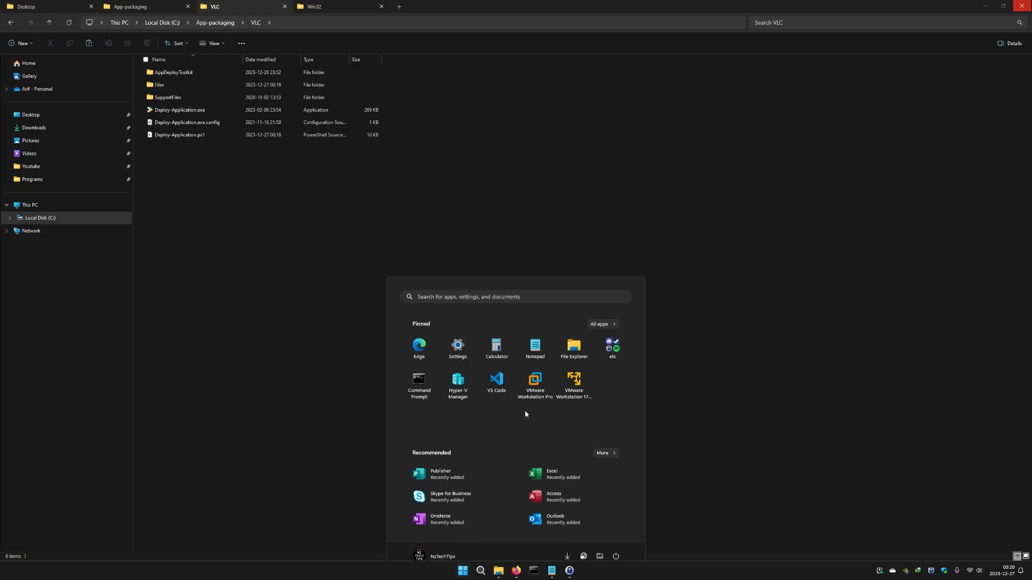
{"action": "left_click", "coordinate": [482, 349]}
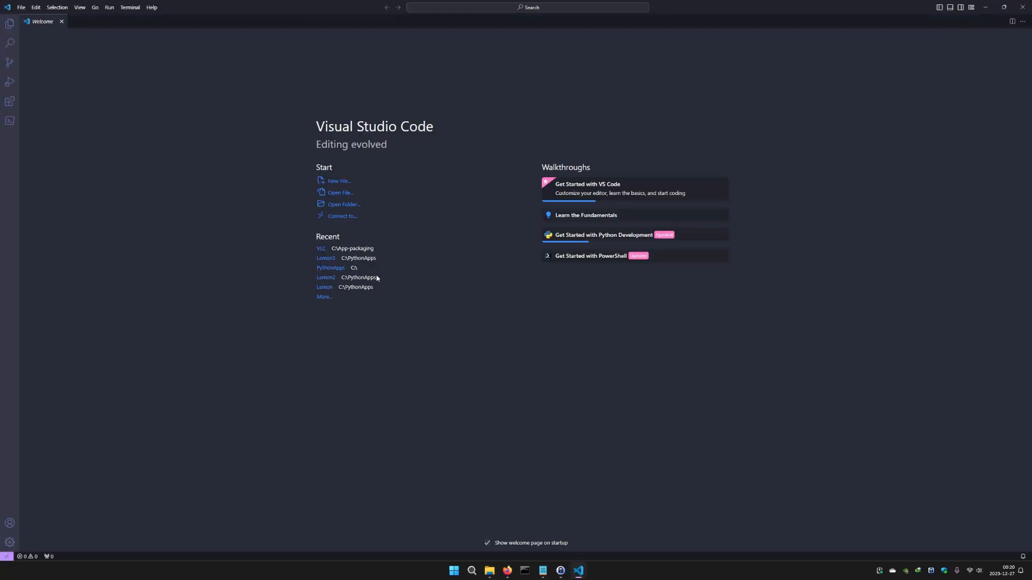
- Open the folder C:\App-packaging\VLC as the workspace and open its Deploy-Application.ps1 script
{"action": "left_click", "coordinate": [345, 207]}
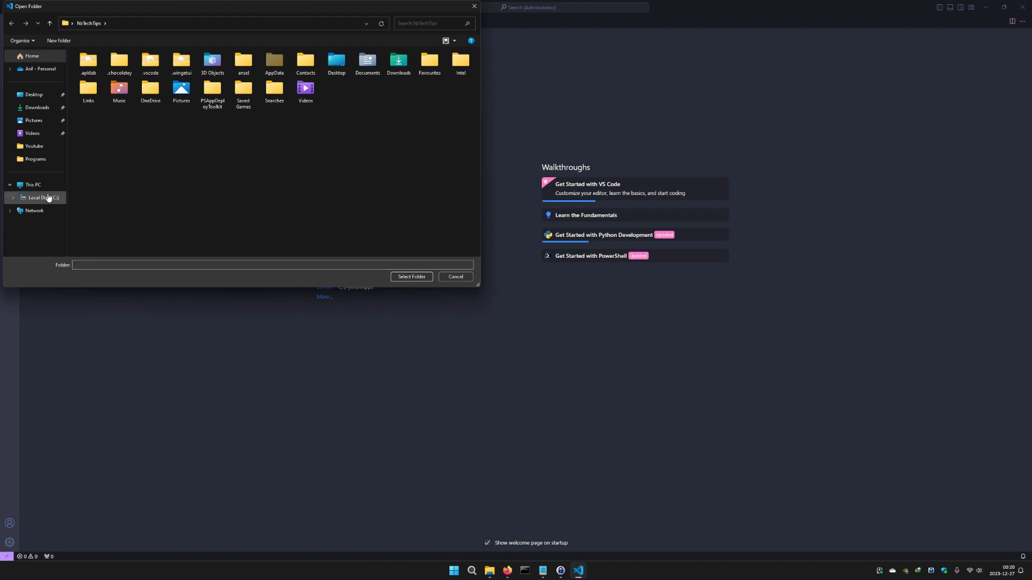
{"action": "left_click", "coordinate": [53, 198]}
{"action": "double_click", "coordinate": [110, 103]}
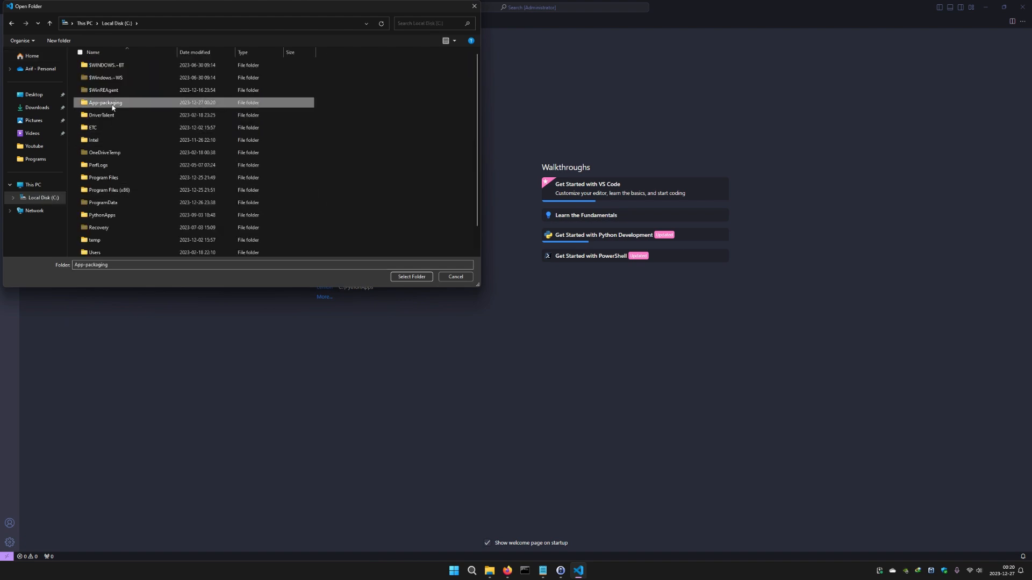
{"action": "double_click", "coordinate": [90, 77]}
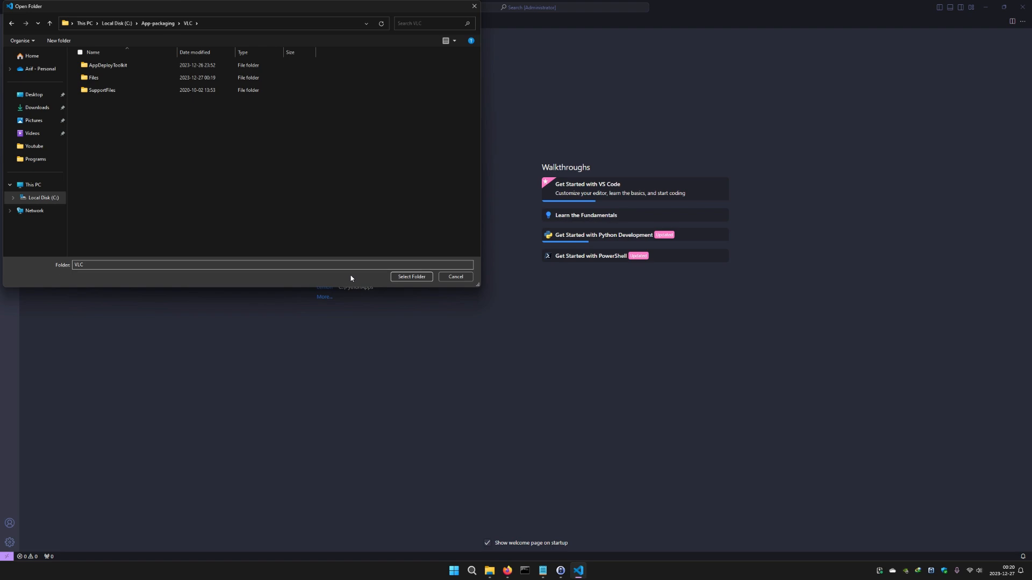
{"action": "left_click", "coordinate": [411, 277]}
{"action": "left_click", "coordinate": [58, 86]}
- Set the $appName variable in the variable declaration section to 'VLC Media Player'
{"action": "scroll", "coordinate": [364, 323], "scroll_direction": "down", "scroll_amount": 10}
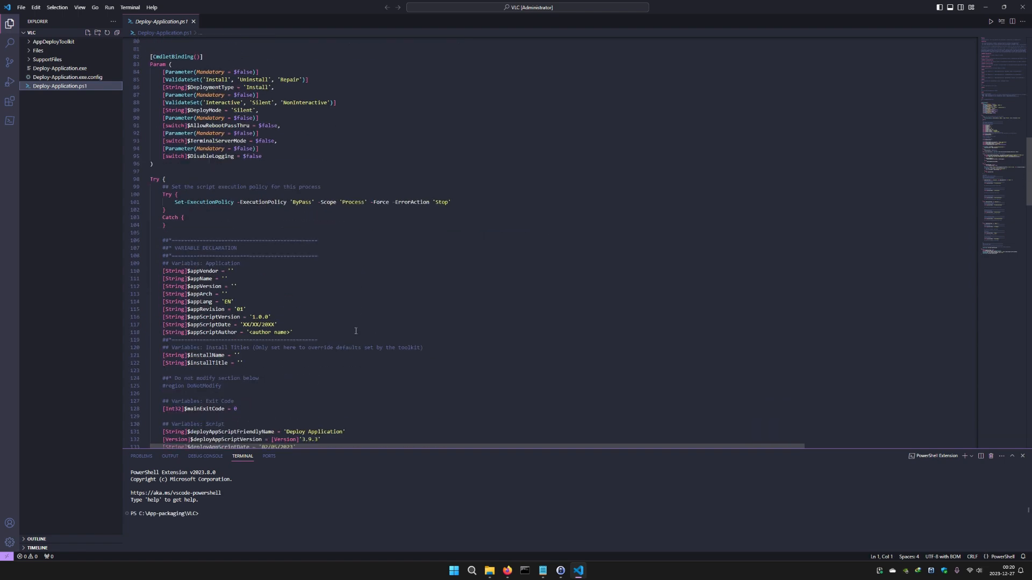
{"action": "scroll", "coordinate": [318, 327], "scroll_direction": "down", "scroll_amount": 6}
{"action": "scroll", "coordinate": [318, 328], "scroll_direction": "up", "scroll_amount": 6}
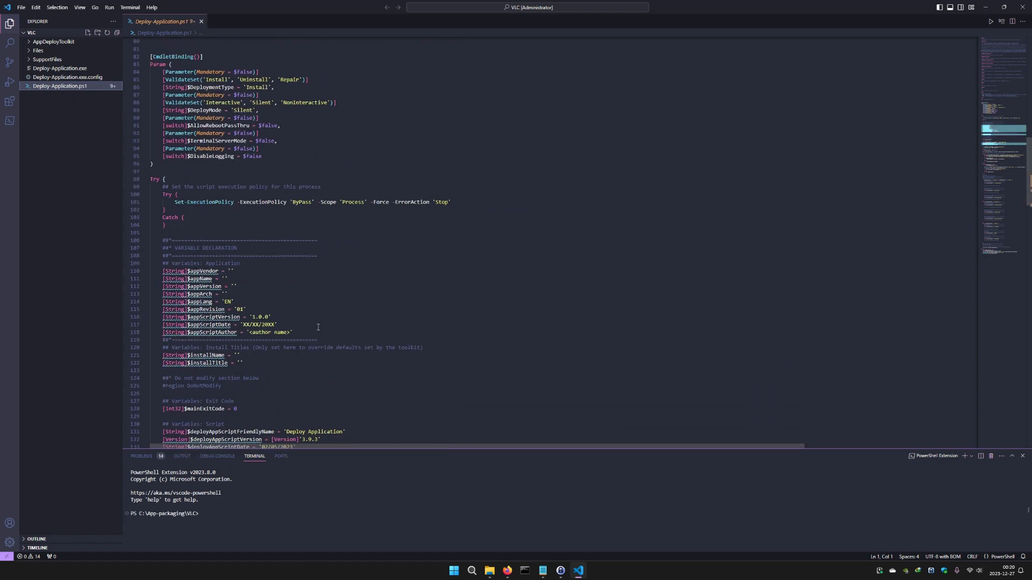
{"action": "left_click", "coordinate": [225, 279]}
{"action": "type", "text": "VLC Me"}
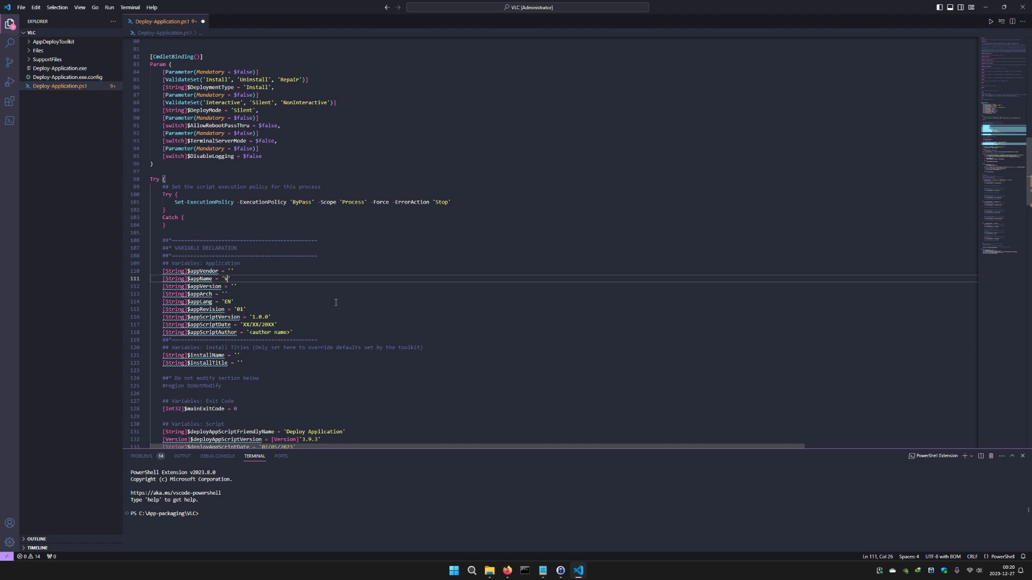
{"action": "type", "text": "dia Player"}
- Replace the <author name> placeholder in $appScriptAuthor with the script author's name
{"action": "scroll", "coordinate": [340, 254], "scroll_direction": "down", "scroll_amount": 1}
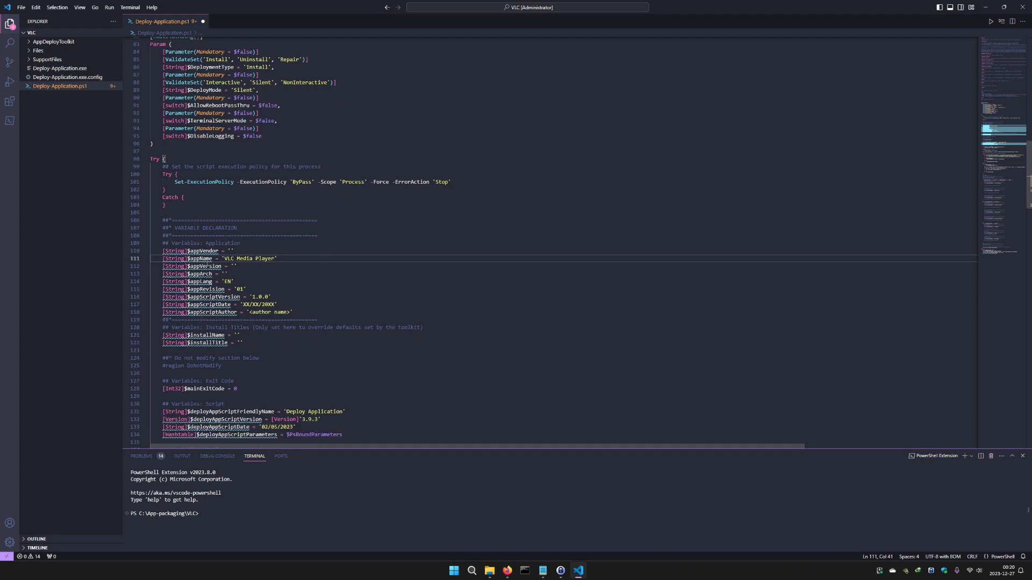
{"action": "scroll", "coordinate": [222, 252], "scroll_direction": "down", "scroll_amount": 1}
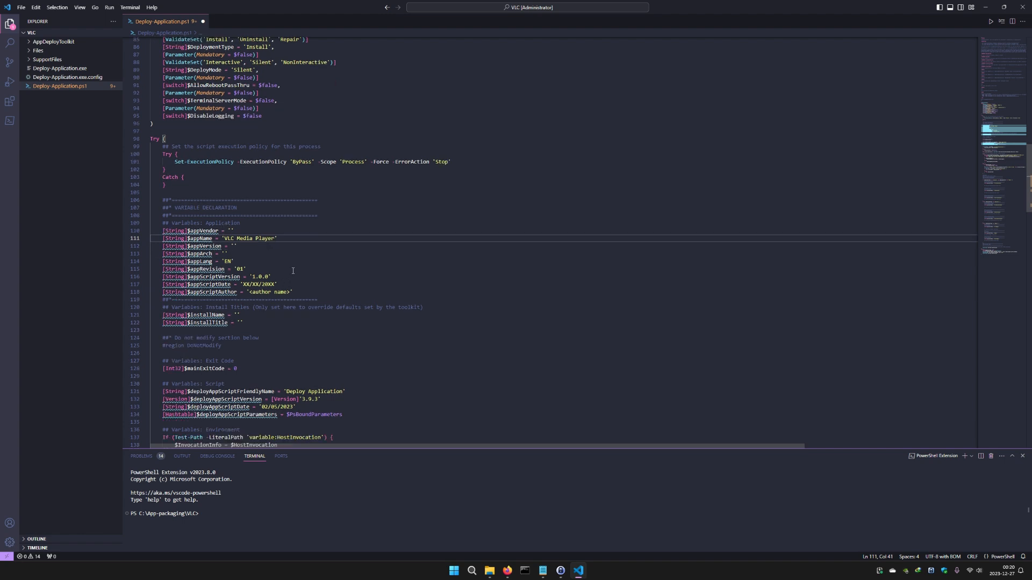
{"action": "left_click_drag", "start_coordinate": [249, 292], "coordinate": [290, 292]}
{"action": "type", "text": "Arif"}
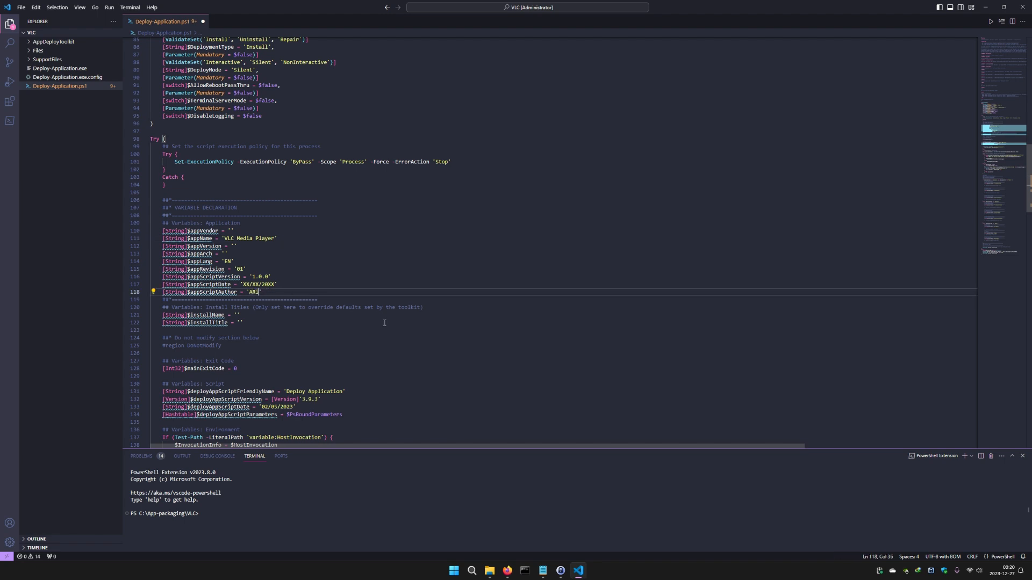
{"action": "type", "text": " N"}
- Set the $installTitle variable to 'VLC Media Player'
{"action": "scroll", "coordinate": [379, 314], "scroll_direction": "down", "scroll_amount": 1}
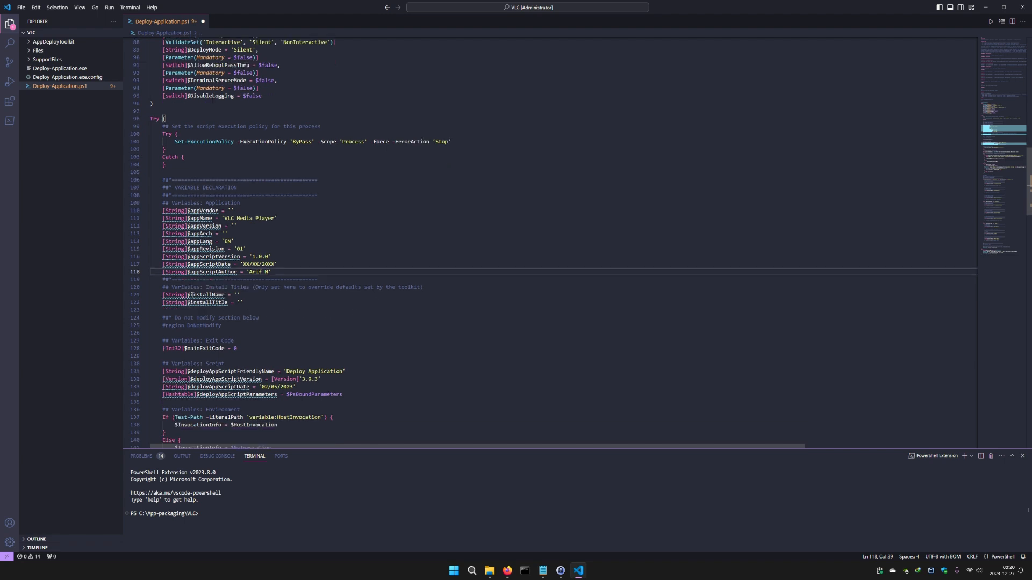
{"action": "left_click", "coordinate": [240, 303]}
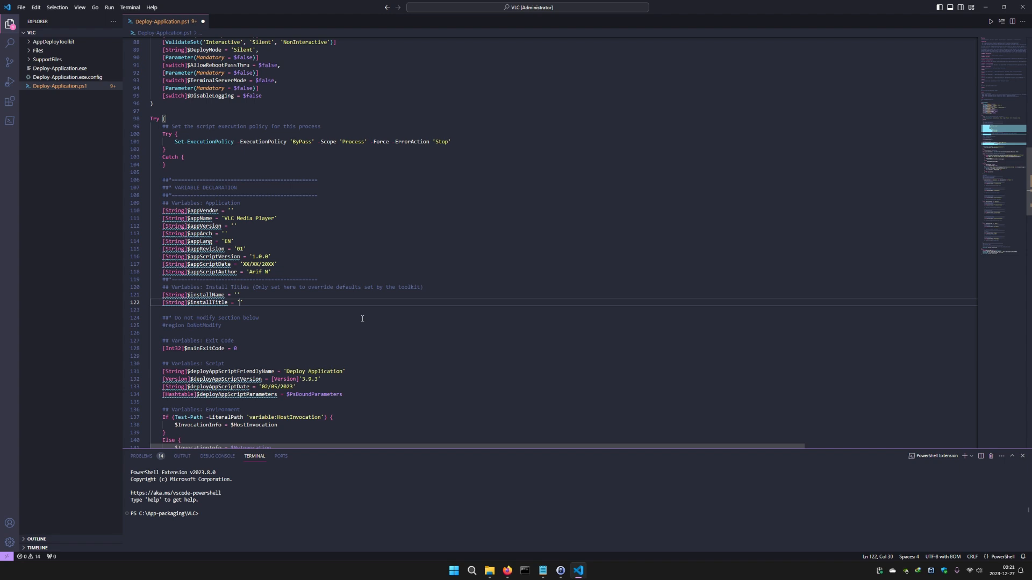
{"action": "type", "text": "VLC Media Player"}
{"action": "key", "text": "End"}
- Switch to File Explorer and run AppDeployToolkitHelp.ps1 from the VLC\AppDeployToolkit folder with PowerShell
{"action": "scroll", "coordinate": [283, 311], "scroll_direction": "down", "scroll_amount": 10}
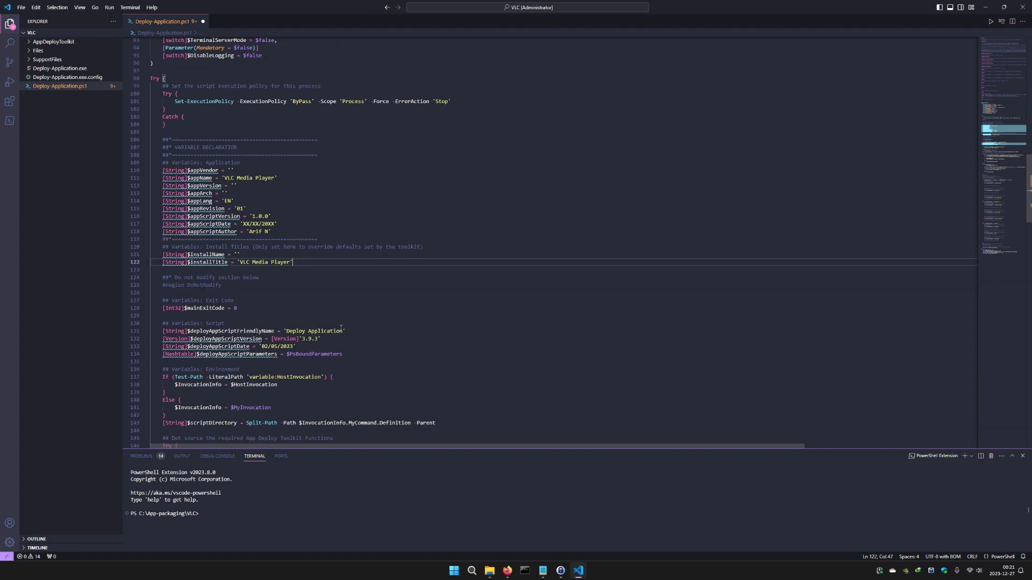
{"action": "scroll", "coordinate": [344, 343], "scroll_direction": "down", "scroll_amount": 3}
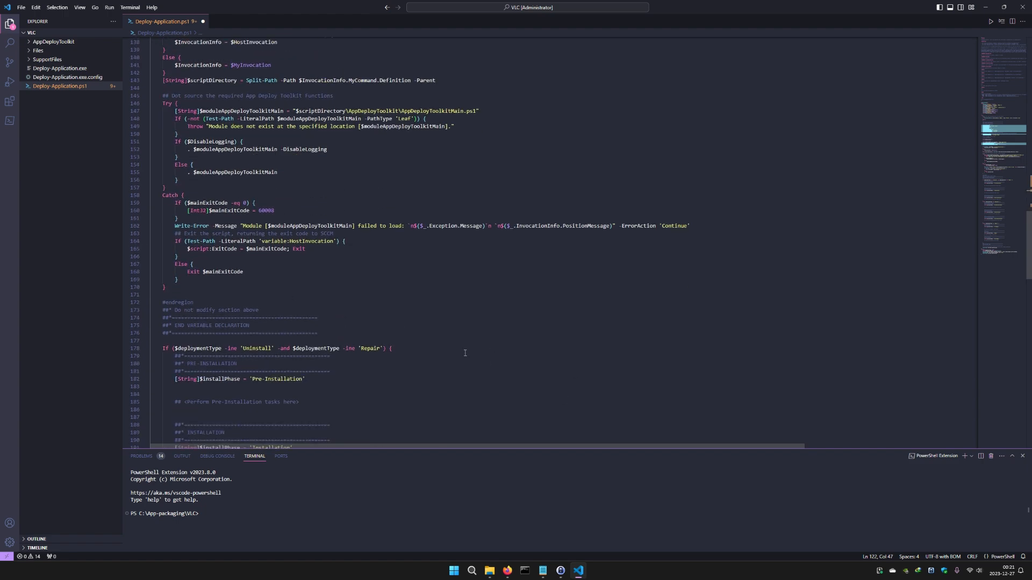
{"action": "left_click", "coordinate": [489, 571]}
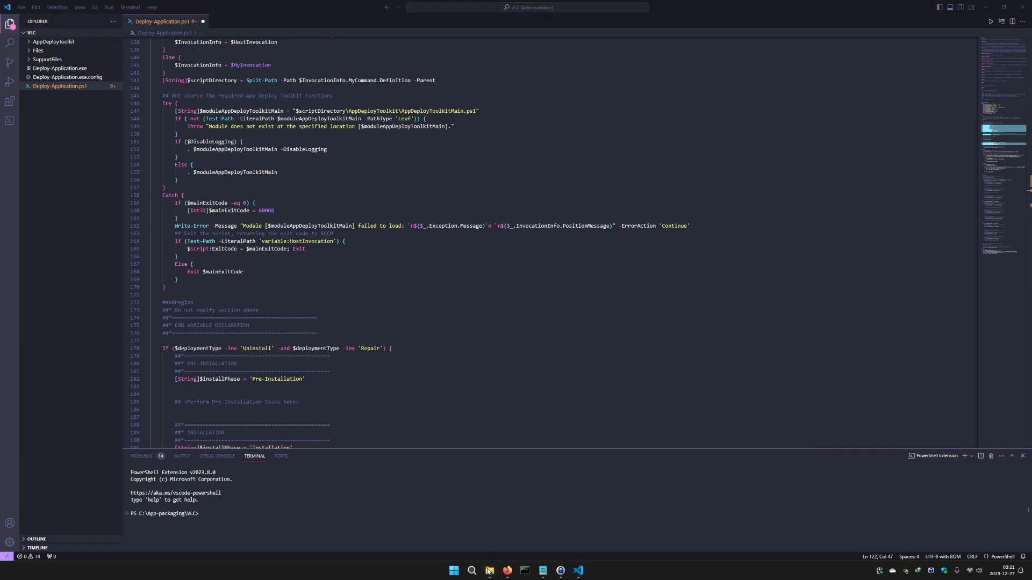
{"action": "left_click", "coordinate": [463, 531]}
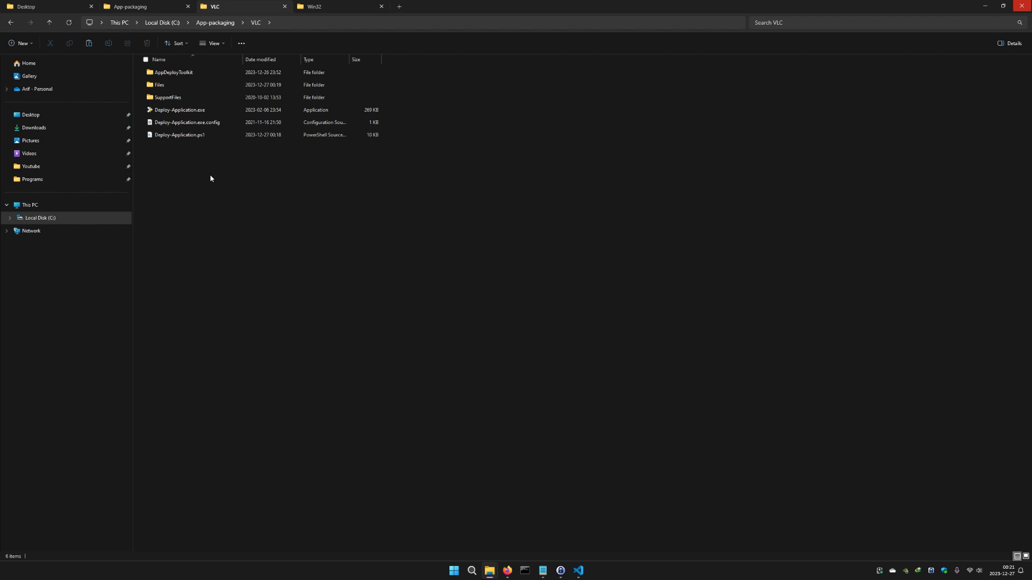
{"action": "double_click", "coordinate": [178, 73]}
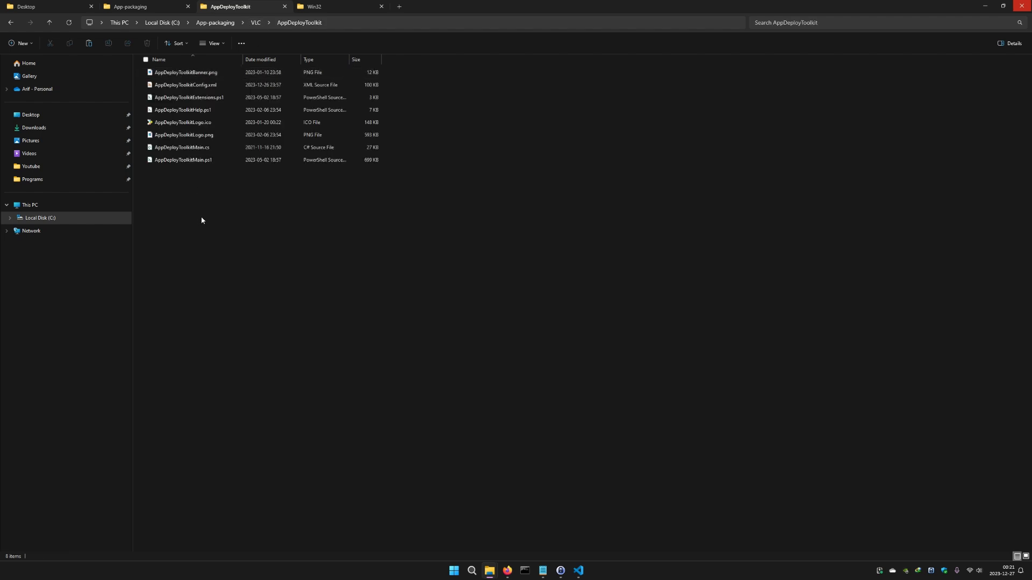
{"action": "left_click", "coordinate": [168, 111]}
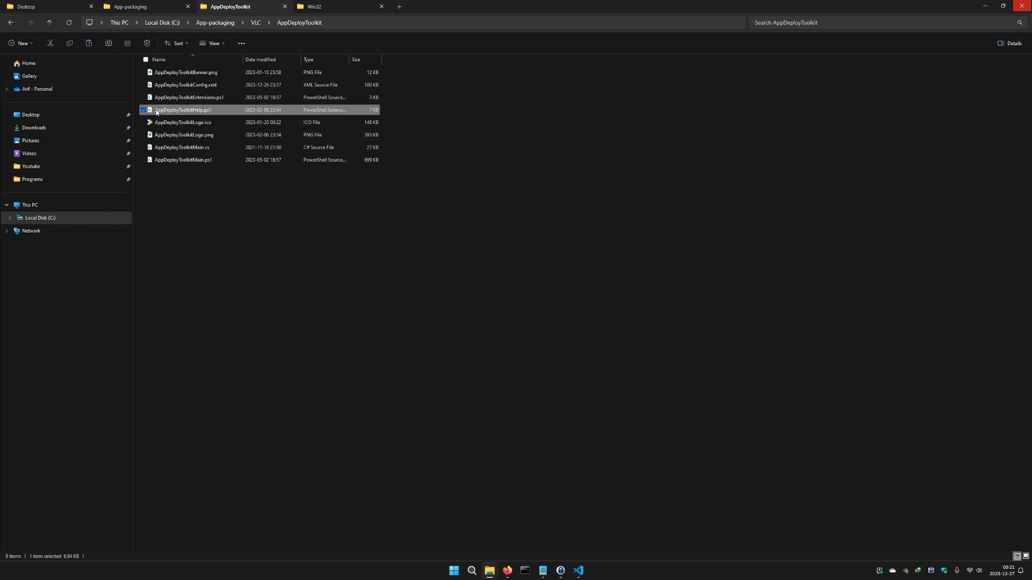
{"action": "right_click", "coordinate": [188, 115]}
{"action": "left_click", "coordinate": [228, 178]}
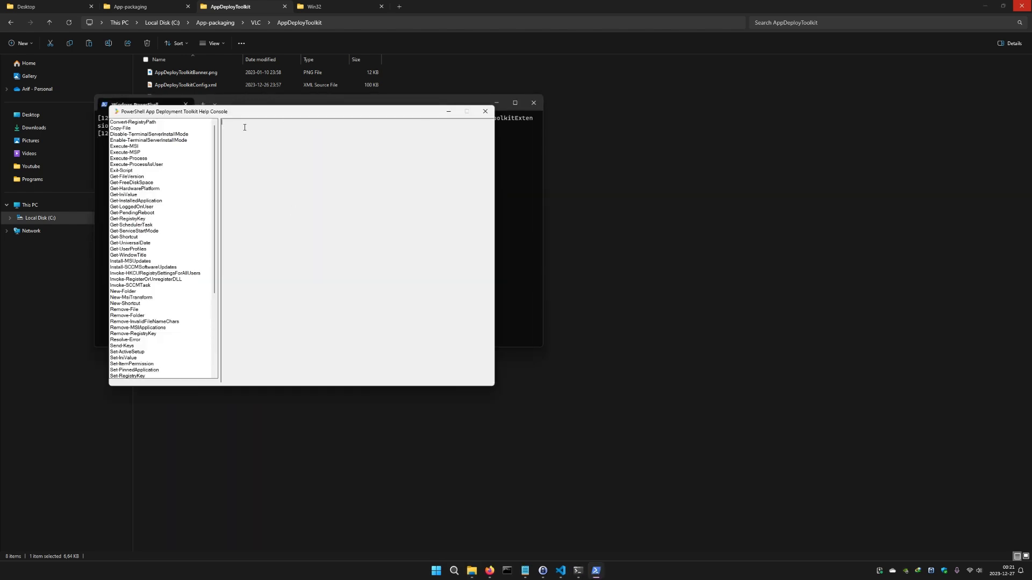
- Examine the Set-ActiveSetup documentation in the toolkit help console, from its description through its usage examples
{"action": "left_click_drag", "start_coordinate": [312, 115], "coordinate": [497, 171]}
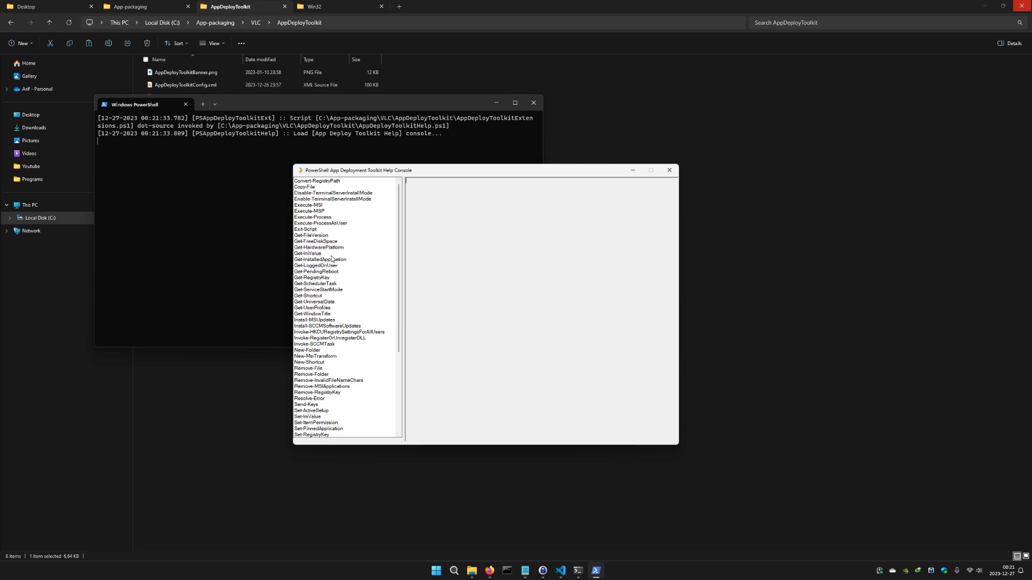
{"action": "left_click_drag", "start_coordinate": [399, 264], "coordinate": [388, 224]}
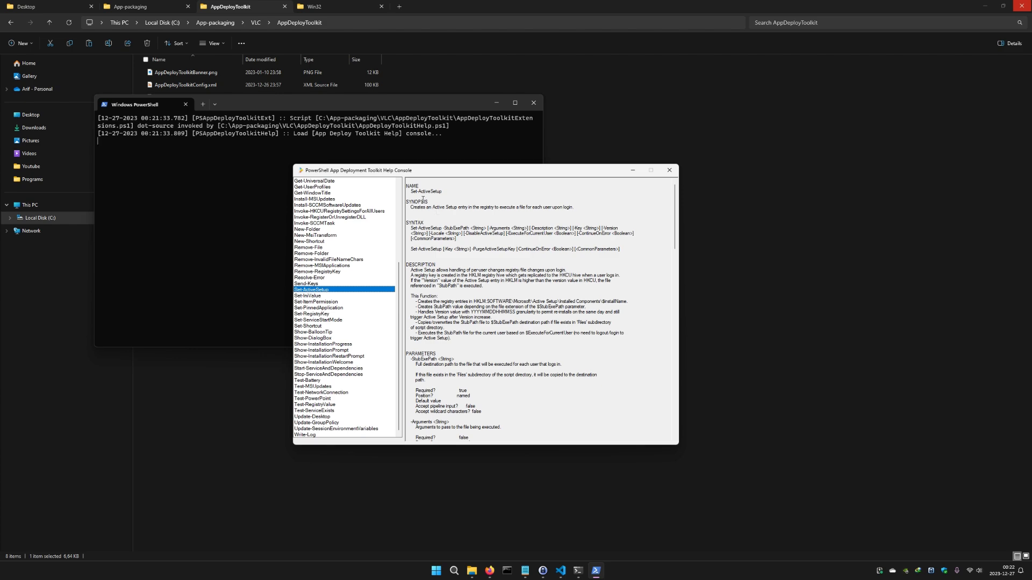
{"action": "left_click_drag", "start_coordinate": [423, 199], "coordinate": [487, 384]}
{"action": "scroll", "coordinate": [488, 334], "scroll_direction": "down", "scroll_amount": 5}
{"action": "left_click_drag", "start_coordinate": [674, 256], "coordinate": [679, 391]}
{"action": "left_click_drag", "start_coordinate": [482, 326], "coordinate": [484, 281]}
{"action": "left_click", "coordinate": [549, 304]}
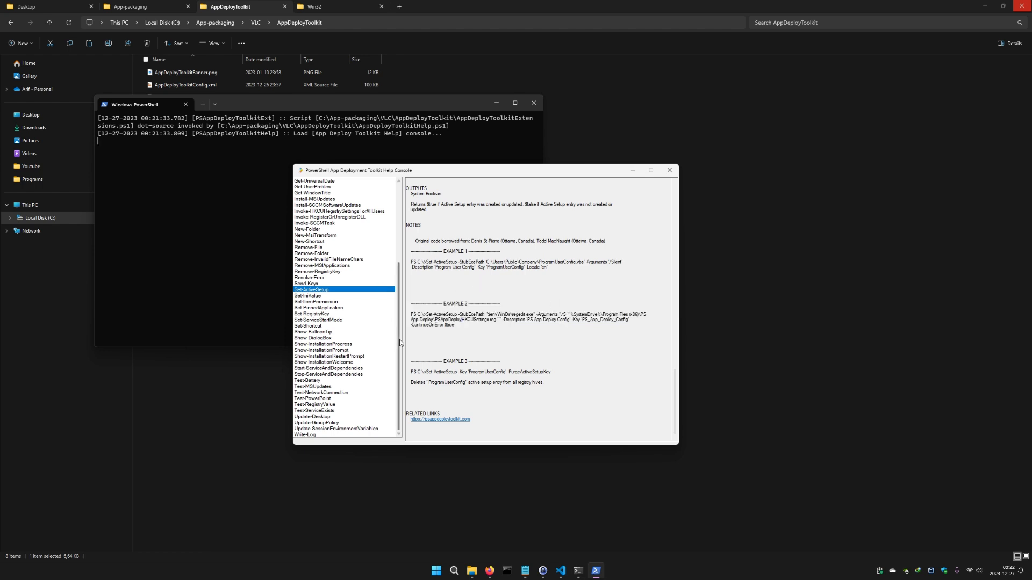
- Look up the Execute-Process function in the help console and go to its usage examples
{"action": "left_click_drag", "start_coordinate": [399, 342], "coordinate": [396, 230]}
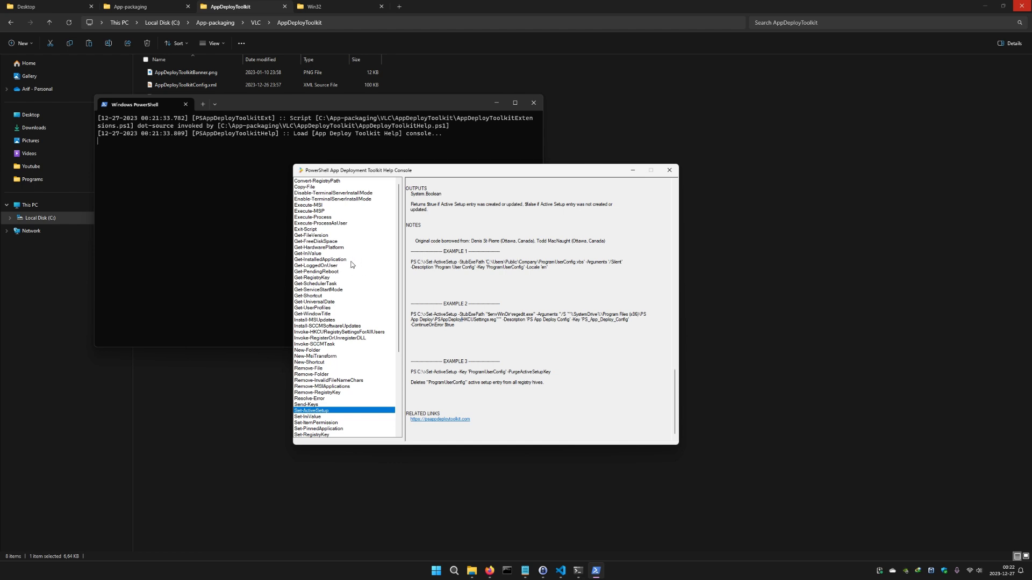
{"action": "left_click", "coordinate": [301, 218]}
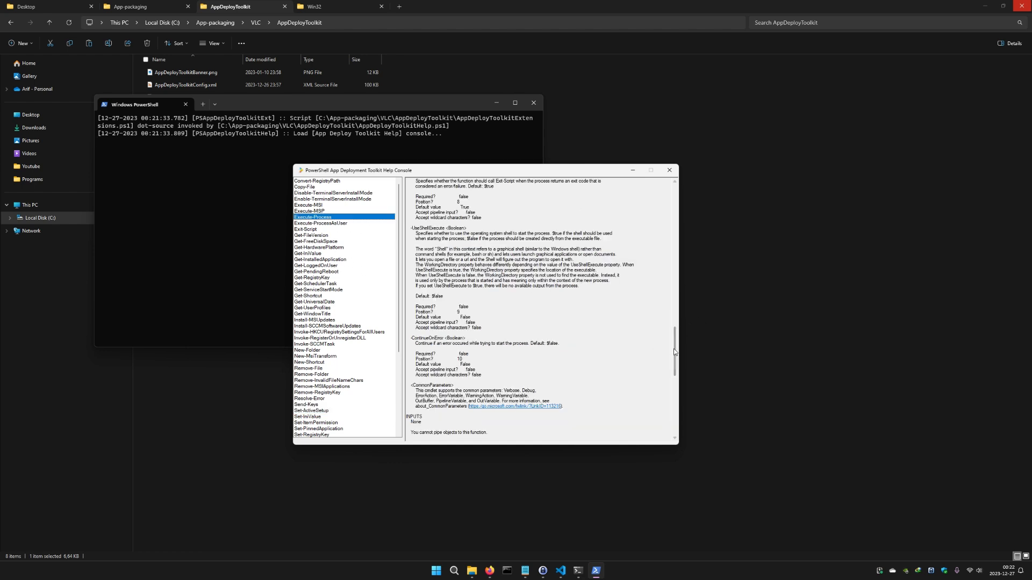
{"action": "scroll", "coordinate": [634, 354], "scroll_direction": "down", "scroll_amount": 14}
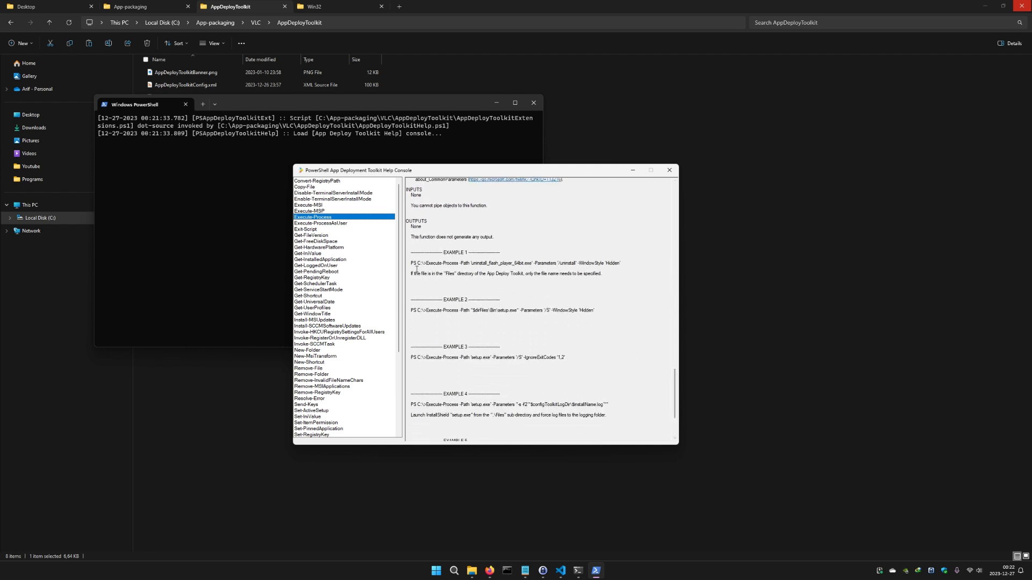
- Copy the Example 2 command that runs $dirFiles\Bin\setup.exe with /S and a hidden window from the Execute-Process help
{"action": "left_click", "coordinate": [514, 327]}
{"action": "scroll", "coordinate": [514, 329], "scroll_direction": "down", "scroll_amount": 1}
{"action": "scroll", "coordinate": [513, 330], "scroll_direction": "up", "scroll_amount": 1}
{"action": "left_click_drag", "start_coordinate": [428, 310], "coordinate": [594, 311]}
{"action": "key", "text": "ctrl+c"}
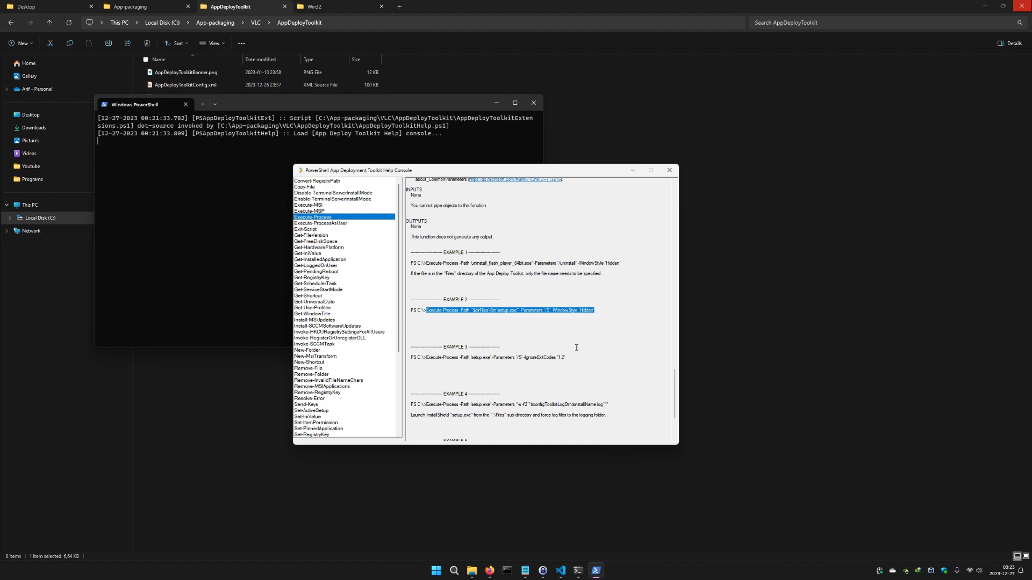
- Switch to Visual Studio Code and paste the copied command beneath the '<Perform Installation tasks here>' comment in Deploy-Application.ps1
{"action": "left_click", "coordinate": [561, 571]}
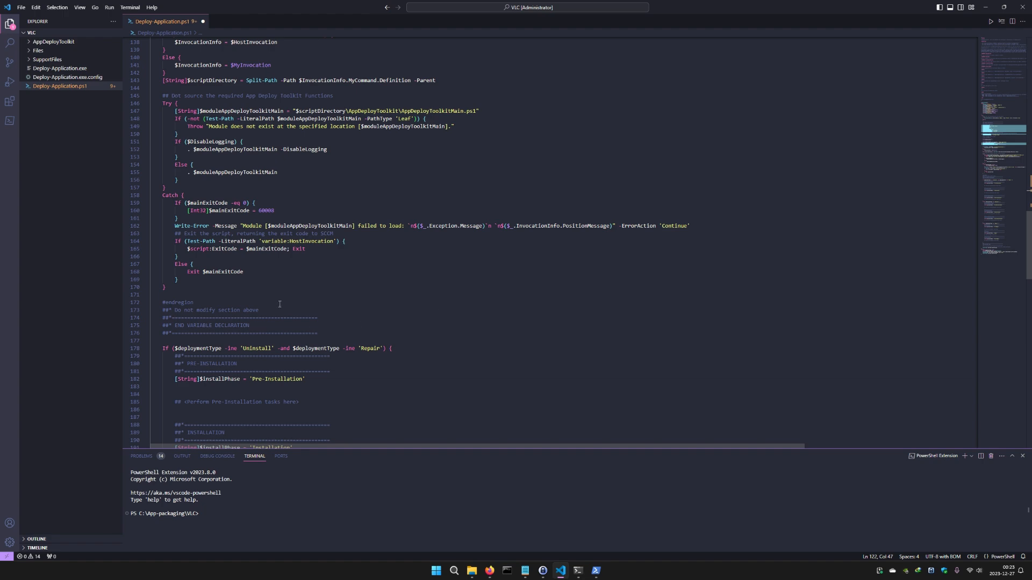
{"action": "scroll", "coordinate": [286, 315], "scroll_direction": "down", "scroll_amount": 10}
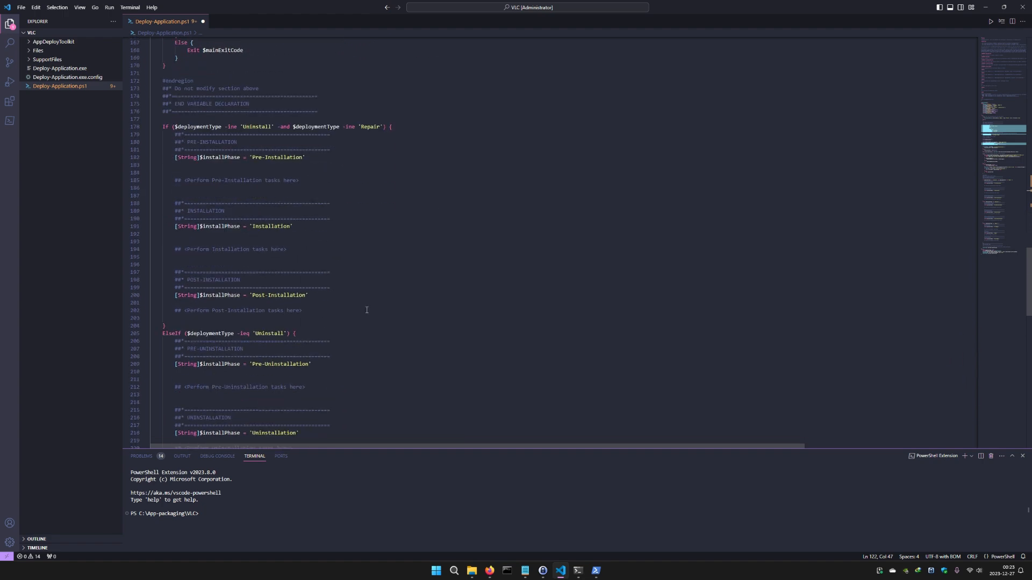
{"action": "scroll", "coordinate": [371, 314], "scroll_direction": "down", "scroll_amount": 8}
{"action": "scroll", "coordinate": [379, 321], "scroll_direction": "up", "scroll_amount": 8}
{"action": "left_click", "coordinate": [352, 250]}
{"action": "key", "text": "Return"}
{"action": "key", "text": "Return"}
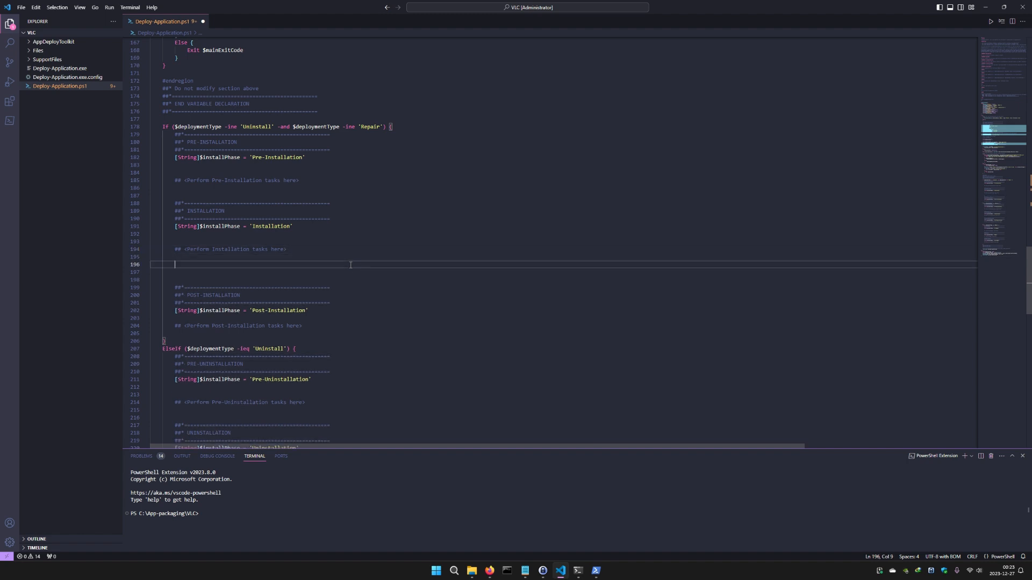
{"action": "key", "text": "ctrl+v"}
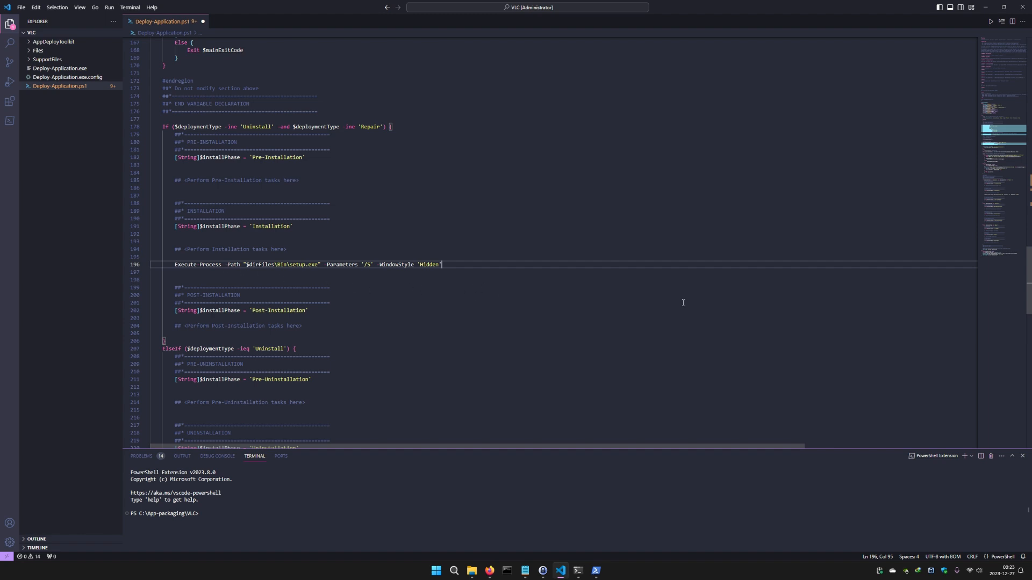
- Try autocompleting Execute-Process on a new line below the pasted setup.exe command
{"action": "key", "text": "Return"}
{"action": "key", "text": "Return"}
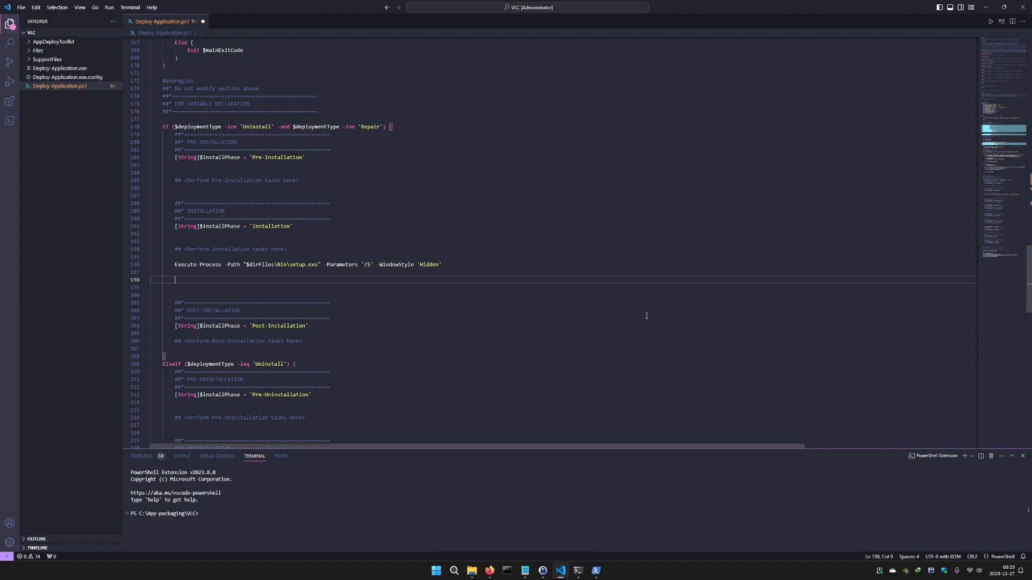
{"action": "type", "text": "exe-cu"}
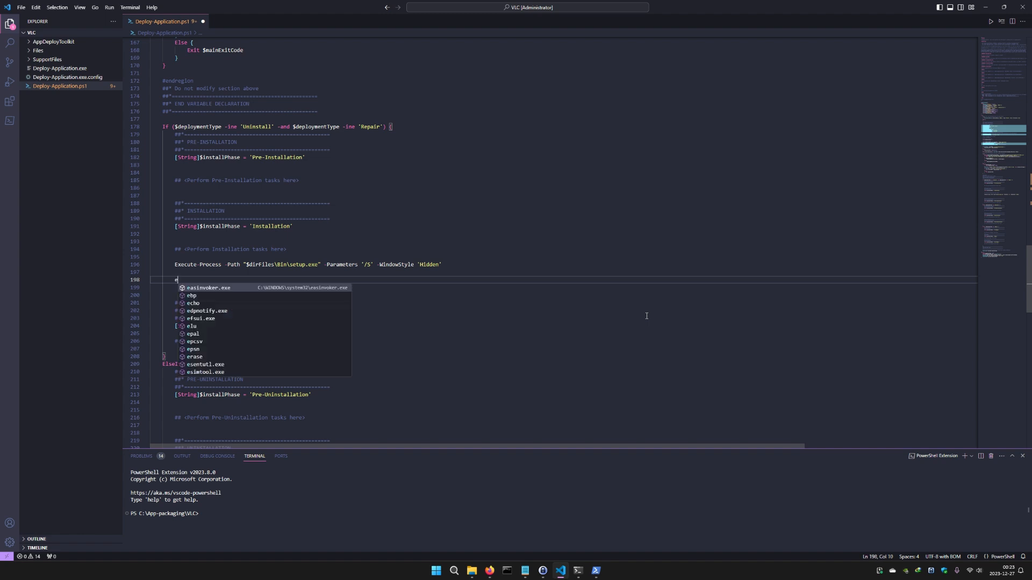
{"action": "key", "text": "BackSpace"}
{"action": "key", "text": "BackSpace"}
{"action": "key", "text": "BackSpace"}
{"action": "type", "text": "cute-pro"}
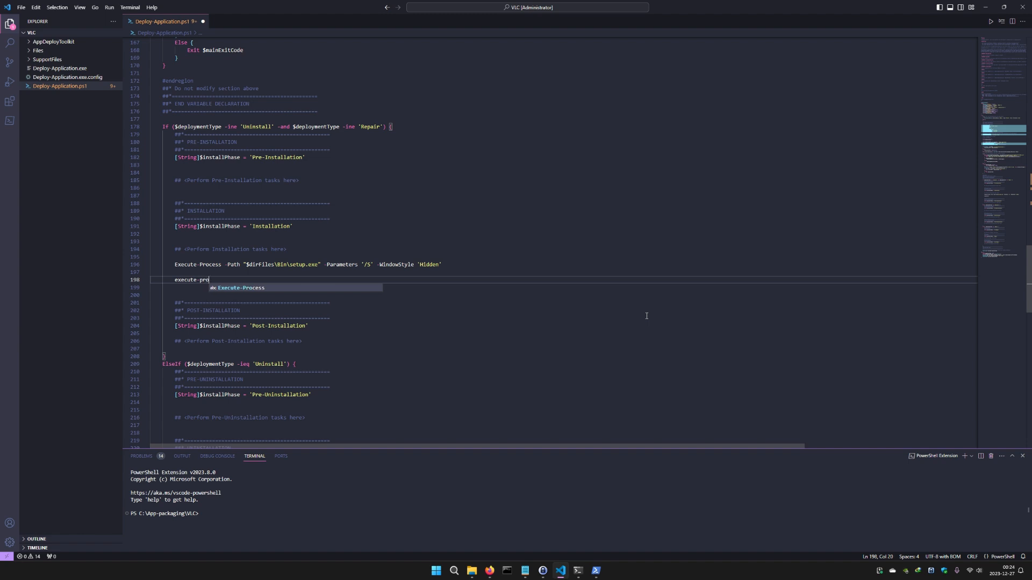
{"action": "key", "text": "Tab"}
{"action": "key", "text": "Return"}
- Try getting a suggestion for 'execute-ms' on the line below Execute-Process, and clear the text again
{"action": "type", "text": "execute-ms"}
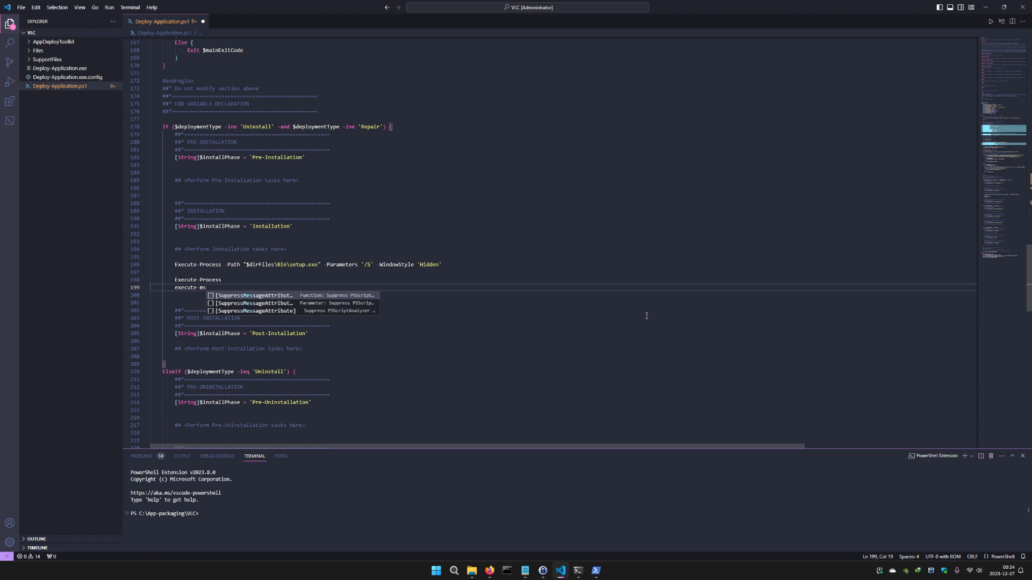
{"action": "key", "text": "BackSpace"}
{"action": "key", "text": "BackSpace"}
{"action": "key", "text": "BackSpace"}
{"action": "key", "text": "BackSpace"}
{"action": "key", "text": "BackSpace"}
{"action": "key", "text": "BackSpace"}
{"action": "key", "text": "BackSpace"}
{"action": "key", "text": "BackSpace"}
{"action": "key", "text": "BackSpace"}
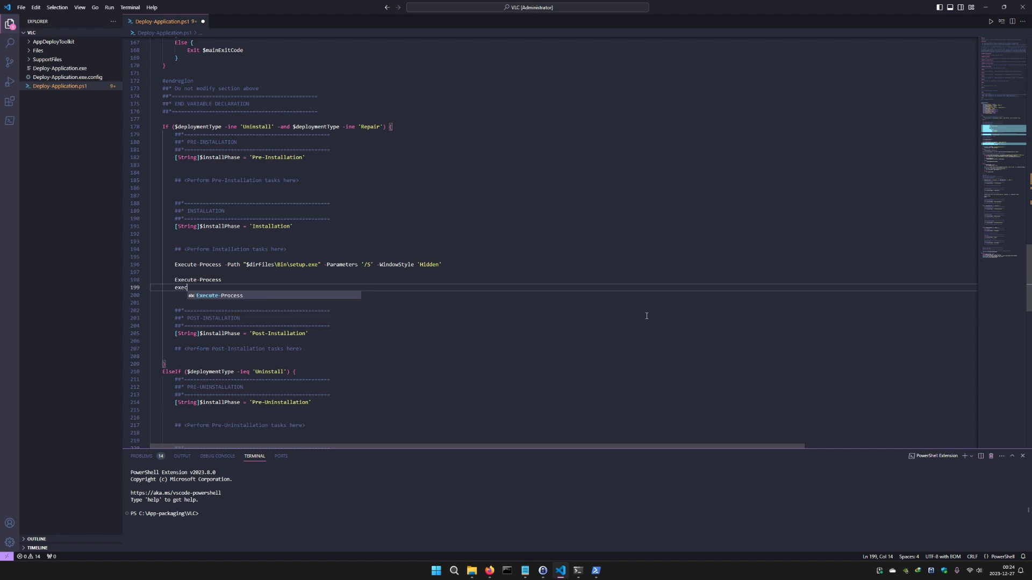
{"action": "key", "text": "BackSpace"}
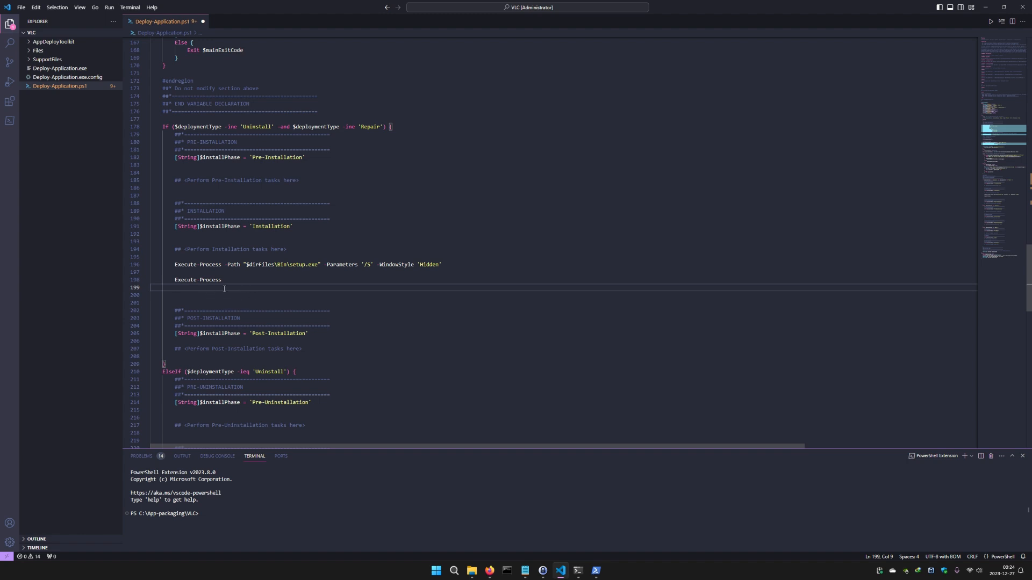
- Run AppDeployToolkitMain.ps1 from the AppDeployToolkit folder to load the toolkit functions, and close its file
{"action": "left_click", "coordinate": [29, 43]}
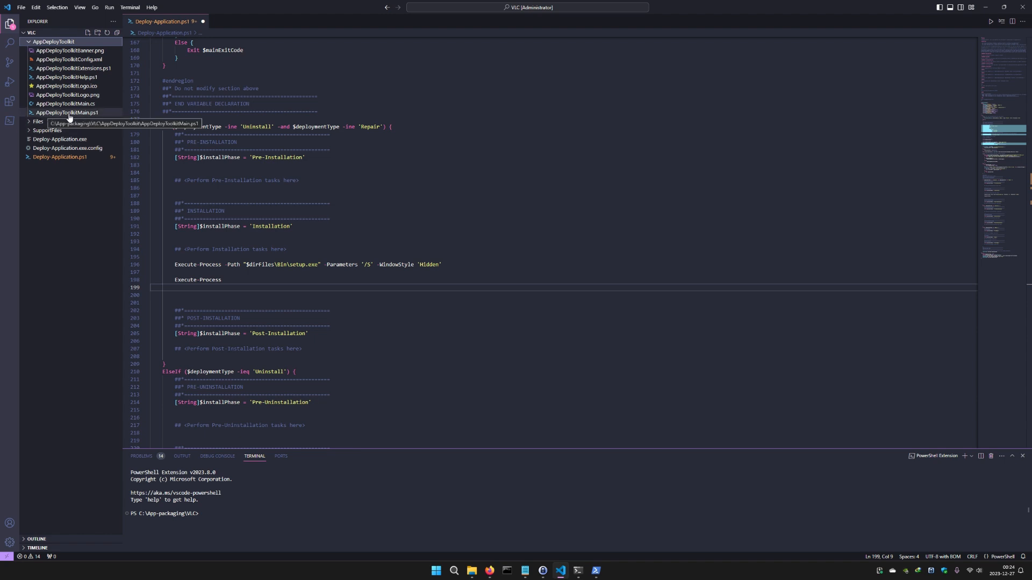
{"action": "left_click", "coordinate": [79, 113]}
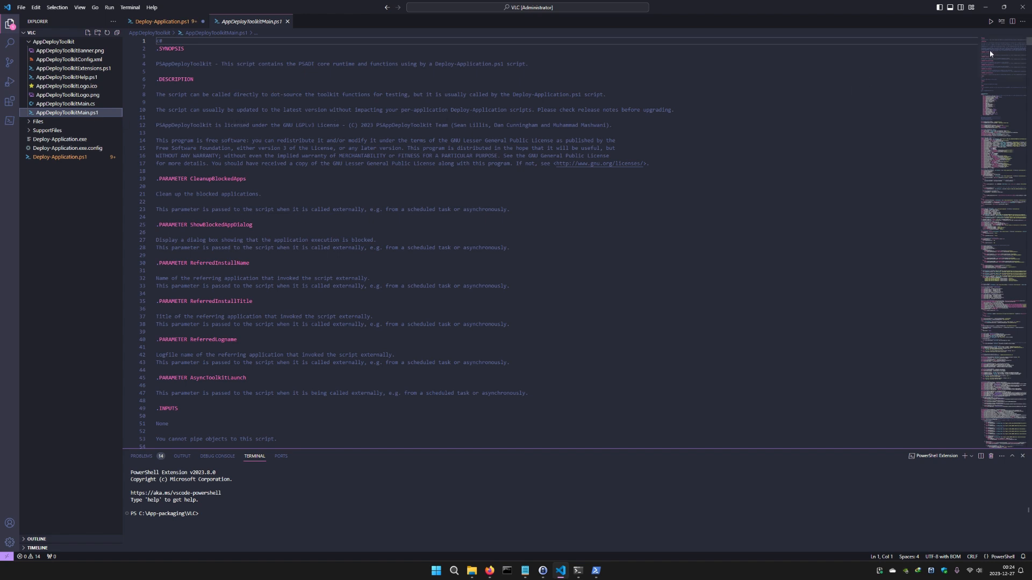
{"action": "left_click", "coordinate": [990, 22]}
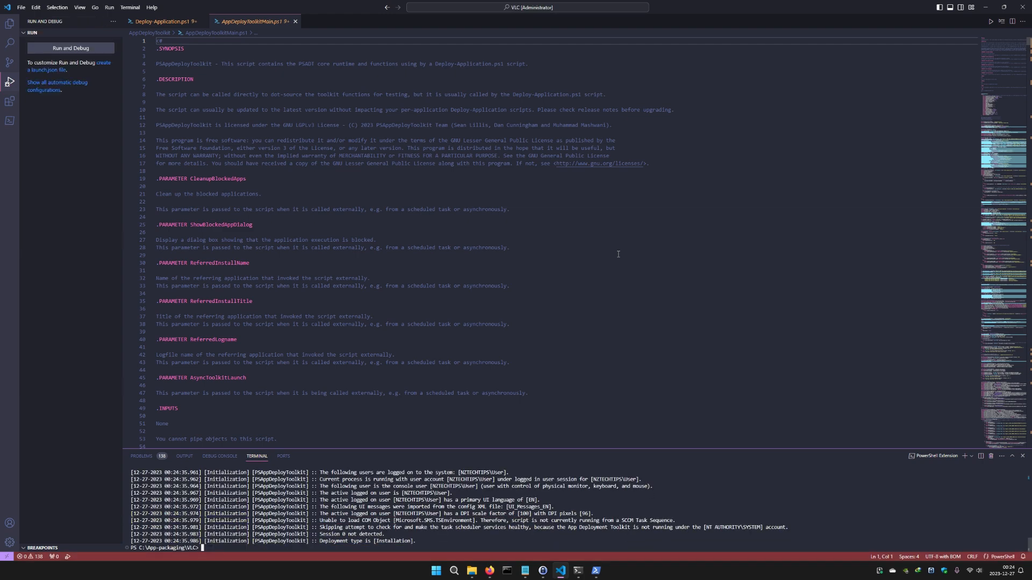
{"action": "left_click", "coordinate": [295, 22]}
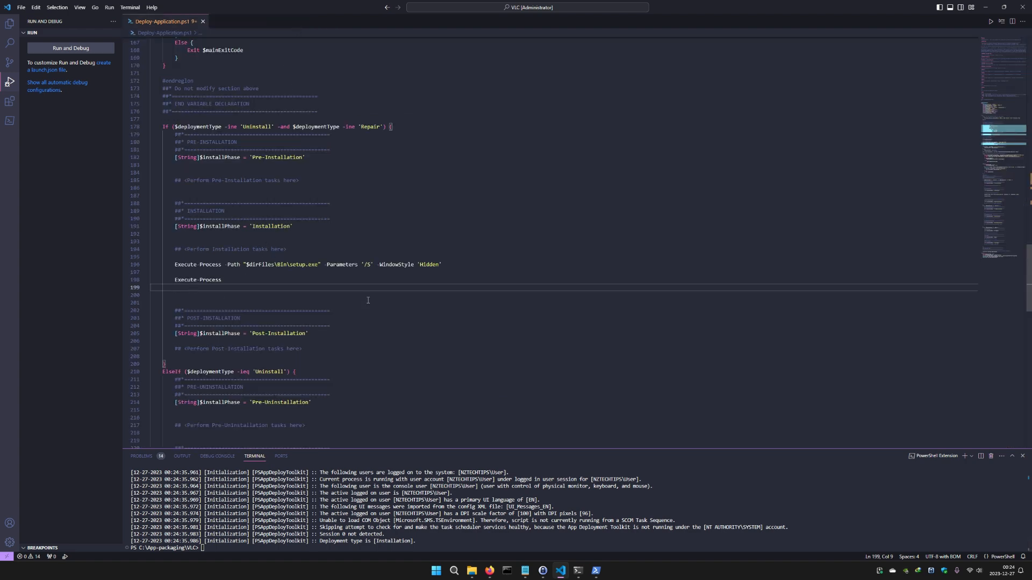
- Test toolkit function suggestions below Execute-Process with 'execute', and autocomplete Get-Shortcut on a separate line
{"action": "type", "text": "execute"}
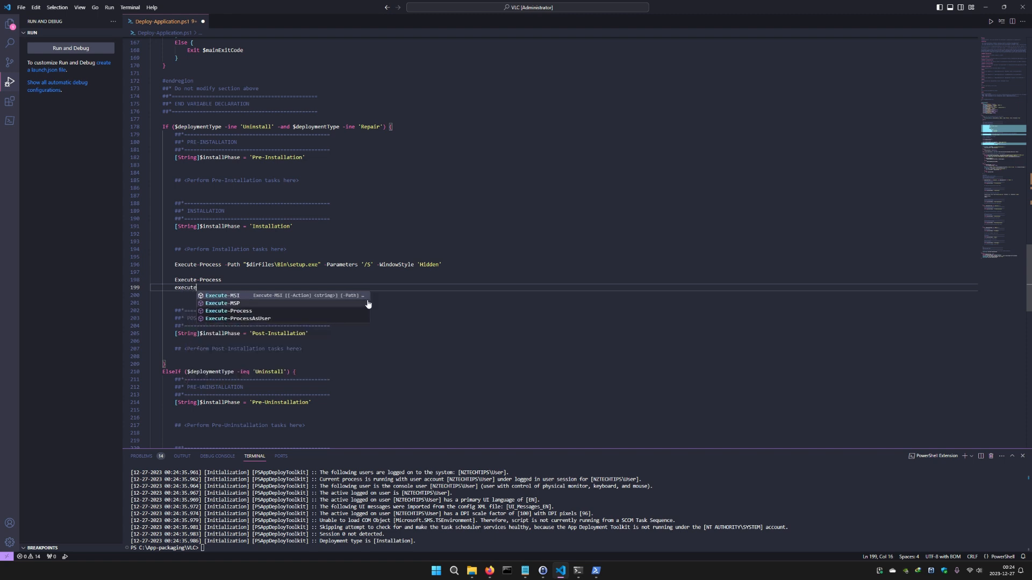
{"action": "key", "text": "Escape"}
{"action": "key", "text": "Return"}
{"action": "key", "text": "Return"}
{"action": "type", "text": "get-"}
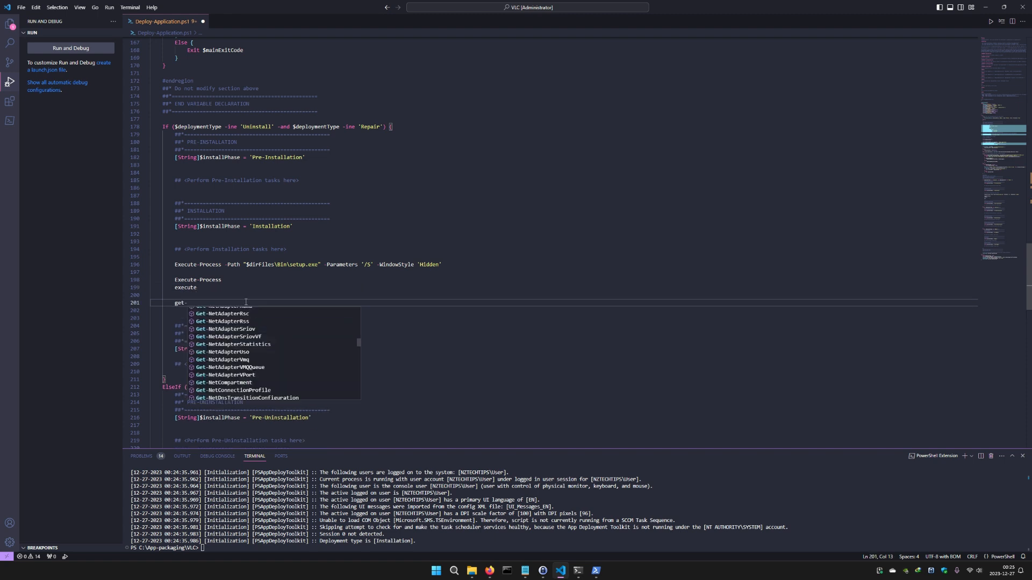
{"action": "type", "text": "sho"}
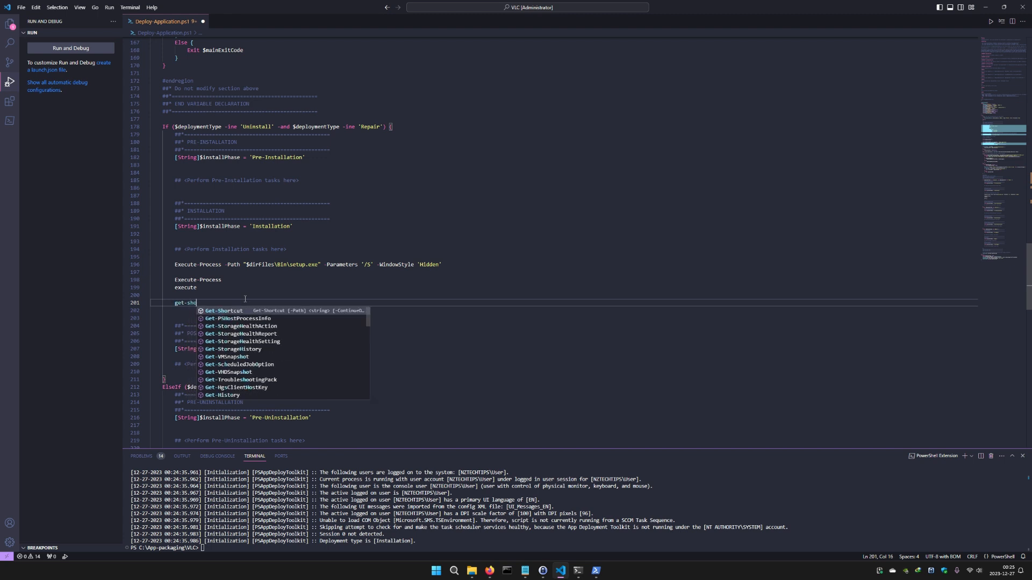
{"action": "key", "text": "Tab"}
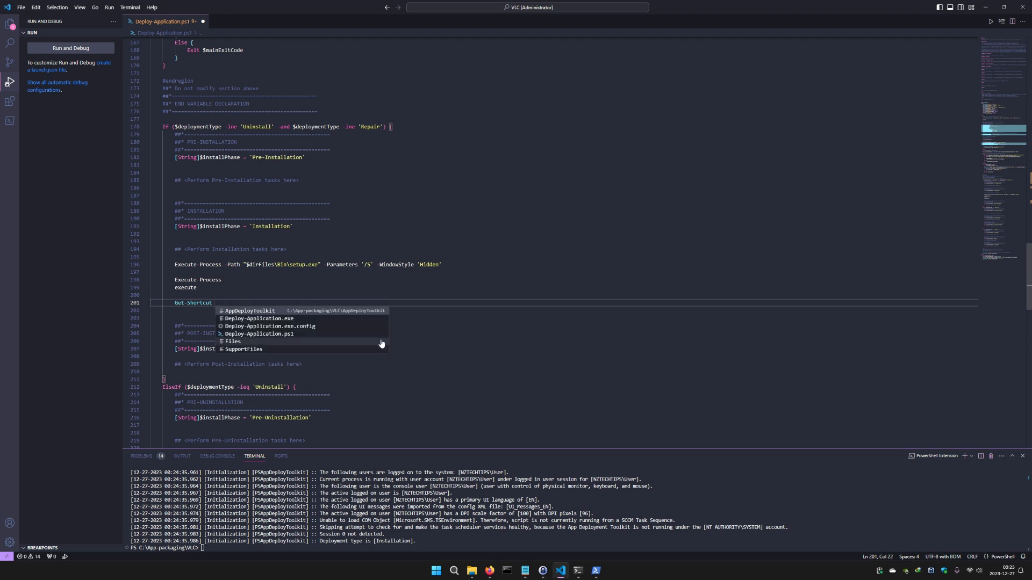
- Delete the Execute-Process, execute and Get-Shortcut test lines below the setup.exe command
{"action": "left_click", "coordinate": [184, 308]}
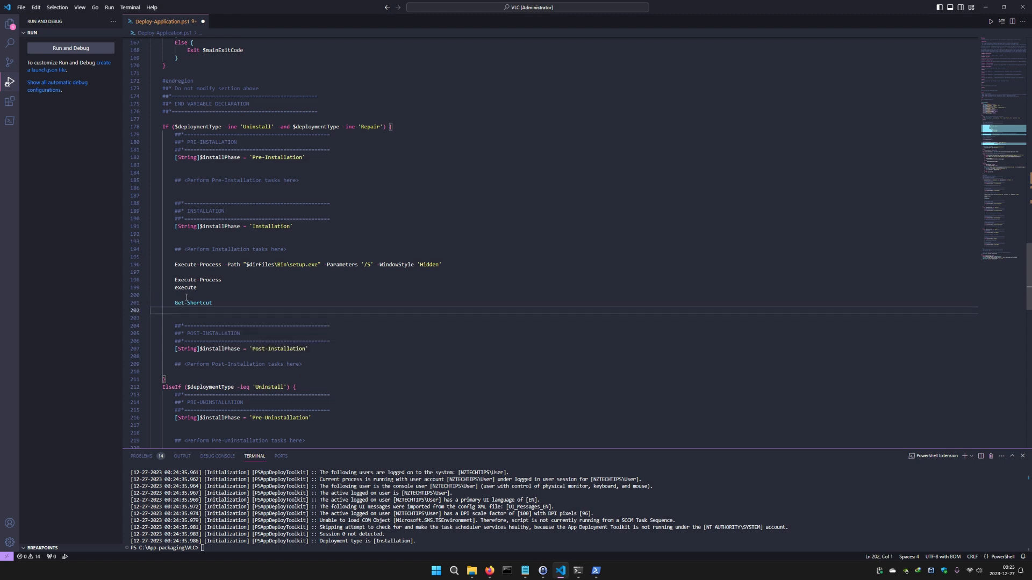
{"action": "left_click_drag", "start_coordinate": [154, 311], "coordinate": [159, 275]}
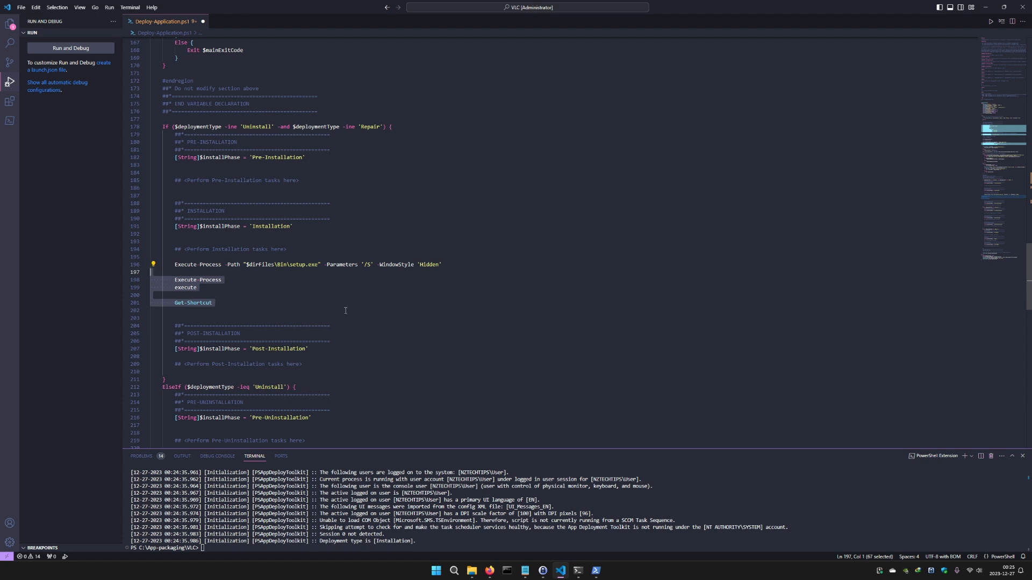
{"action": "left_click", "coordinate": [300, 295]}
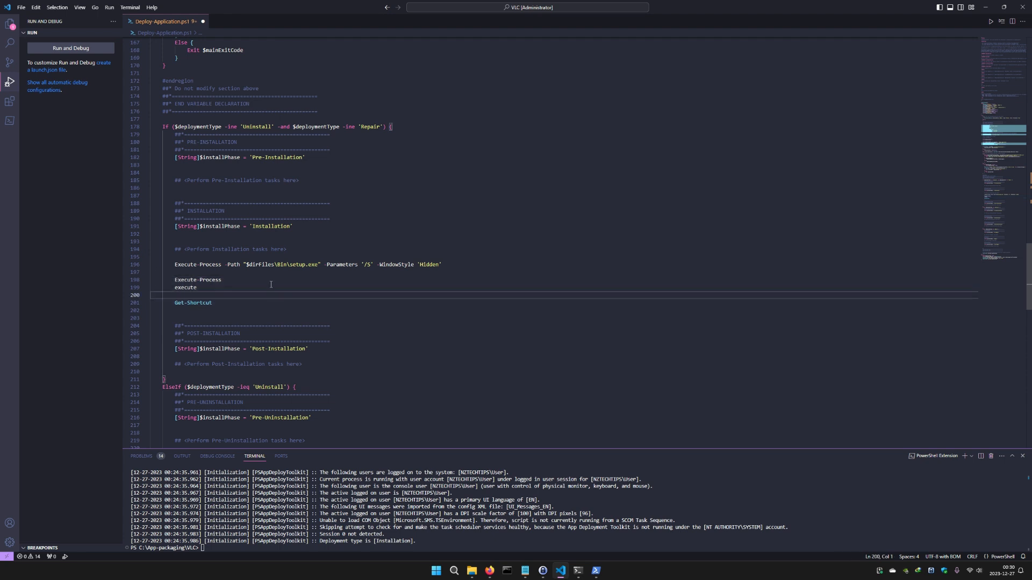
{"action": "left_click_drag", "start_coordinate": [224, 301], "coordinate": [151, 272]}
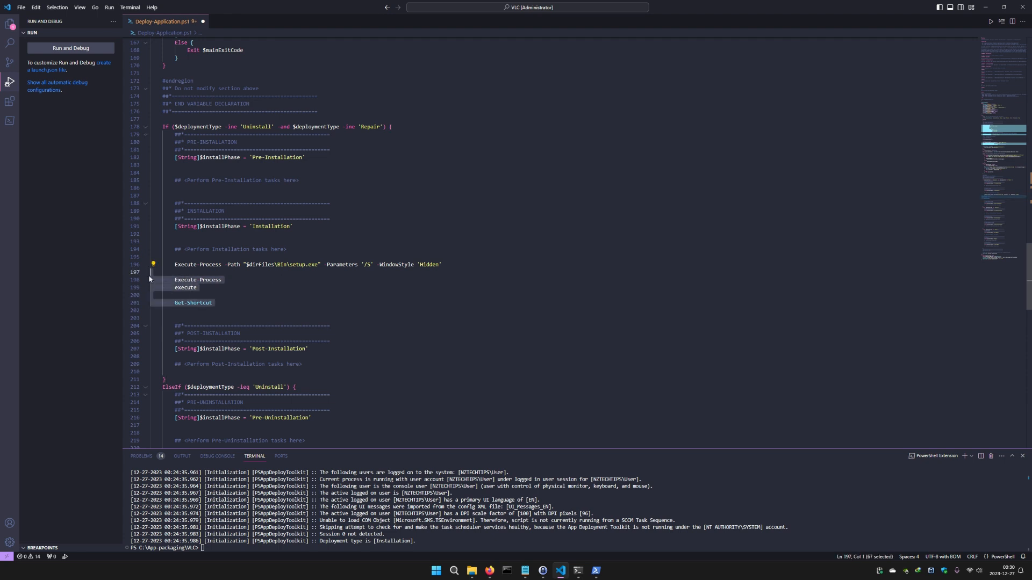
{"action": "key", "text": "Delete"}
{"action": "key", "text": "BackSpace"}
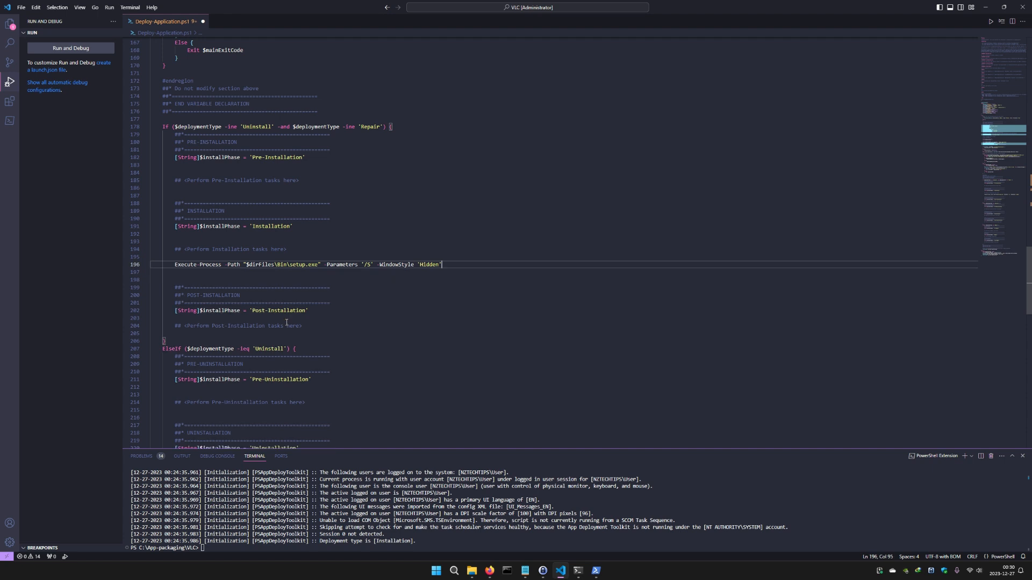
- Remove $dirFiles\Bin\ from the Execute-Process path so it reads "setup.exe"
{"action": "left_click_drag", "start_coordinate": [246, 265], "coordinate": [317, 265]}
{"action": "left_click", "coordinate": [264, 274]}
{"action": "left_click_drag", "start_coordinate": [247, 265], "coordinate": [291, 265]}
{"action": "key", "text": "BackSpace"}
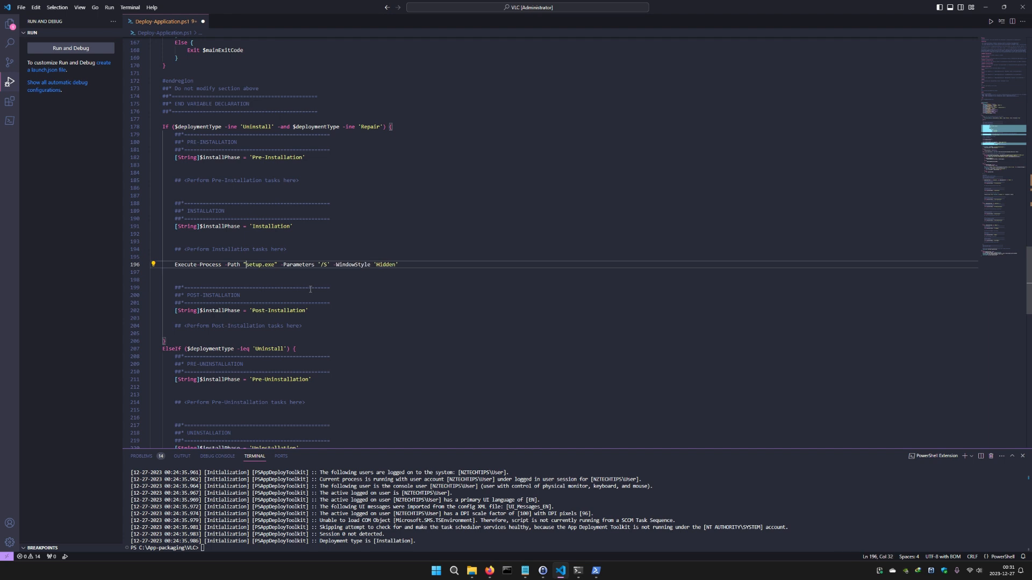
- Check the installer's location and file name in the VLC\Files folder in File Explorer, and return to the script
{"action": "left_click", "coordinate": [472, 571]}
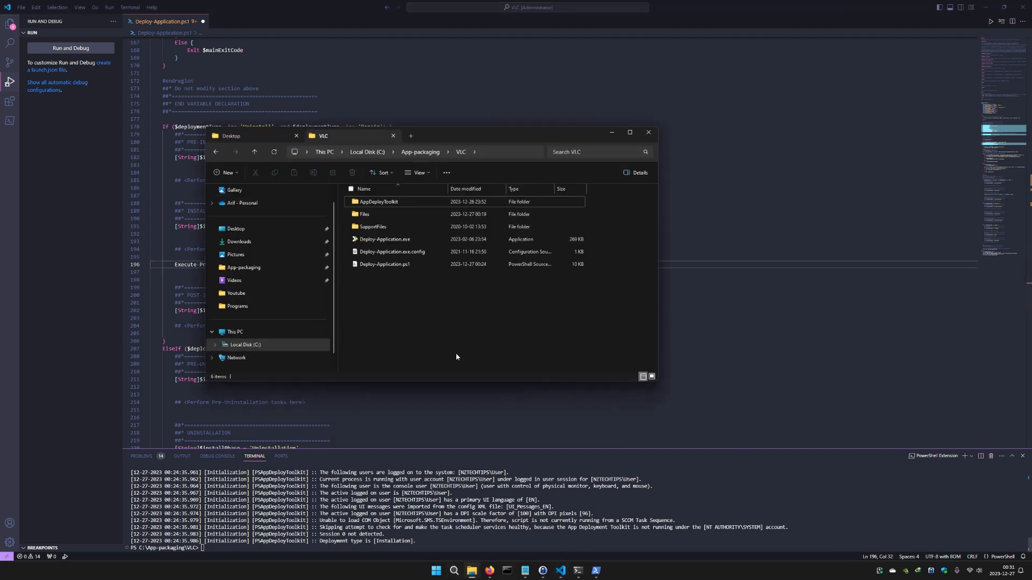
{"action": "double_click", "coordinate": [386, 214]}
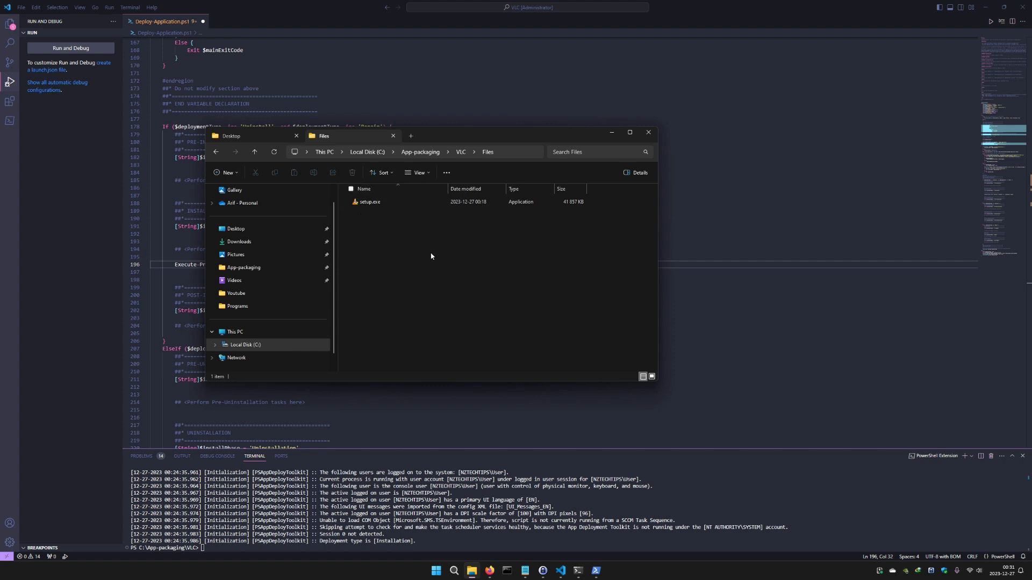
{"action": "left_click", "coordinate": [612, 132]}
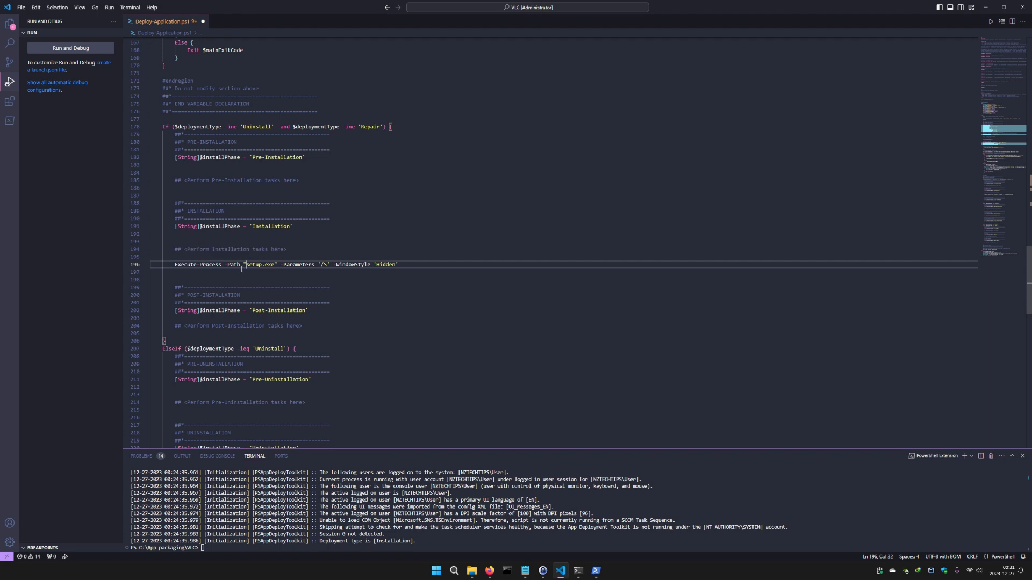
{"action": "left_click", "coordinate": [472, 571]}
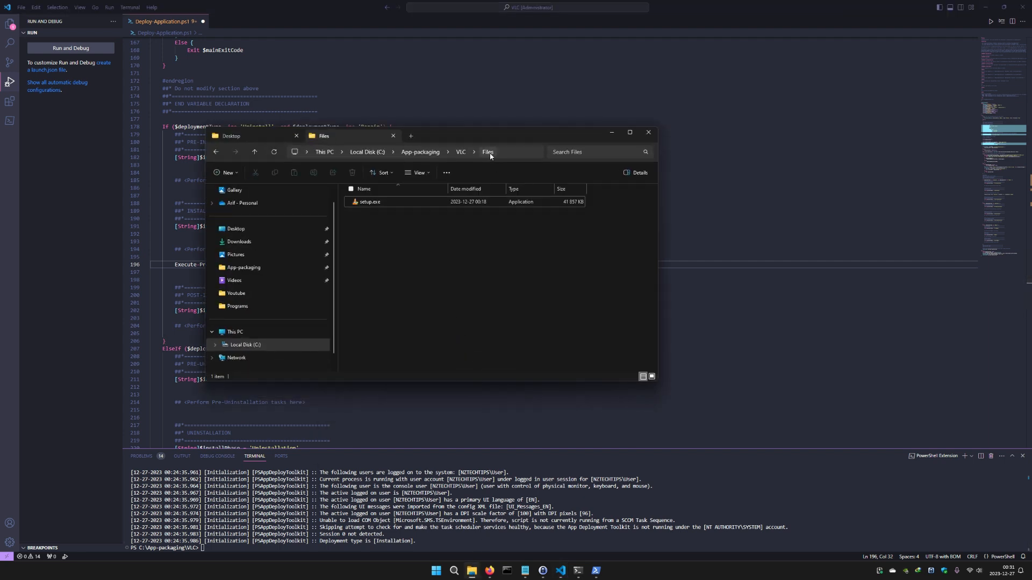
{"action": "left_click", "coordinate": [612, 132]}
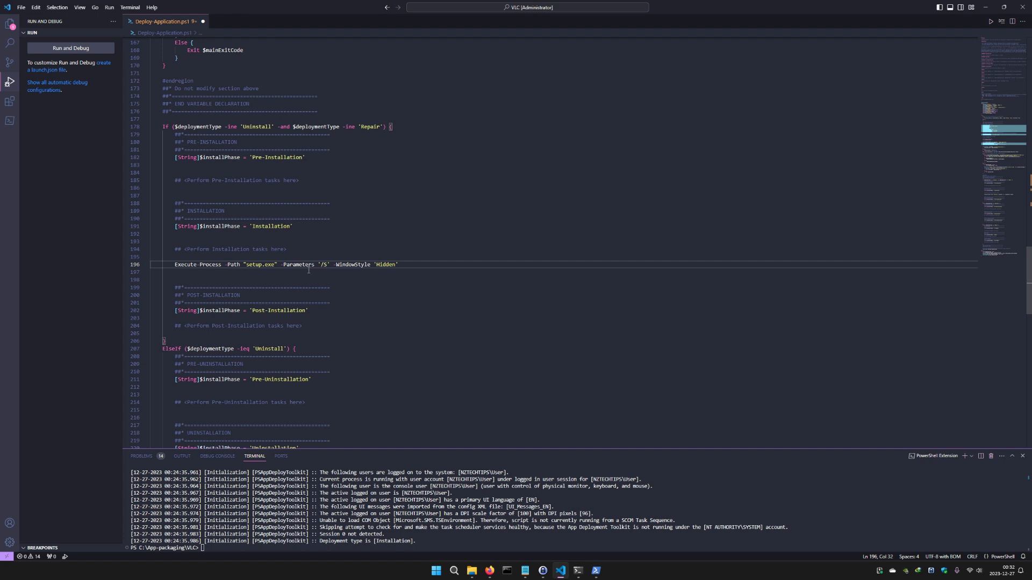
- Remove the -WindowStyle 'Hidden' and -Parameters '/S' arguments from the Execute-Process command
{"action": "mouse_move", "coordinate": [335, 265]}
{"action": "left_mouse_down"}
{"action": "mouse_move", "coordinate": [419, 259]}
{"action": "mouse_move", "coordinate": [336, 265]}
{"action": "left_mouse_up"}
{"action": "left_click", "coordinate": [461, 270]}
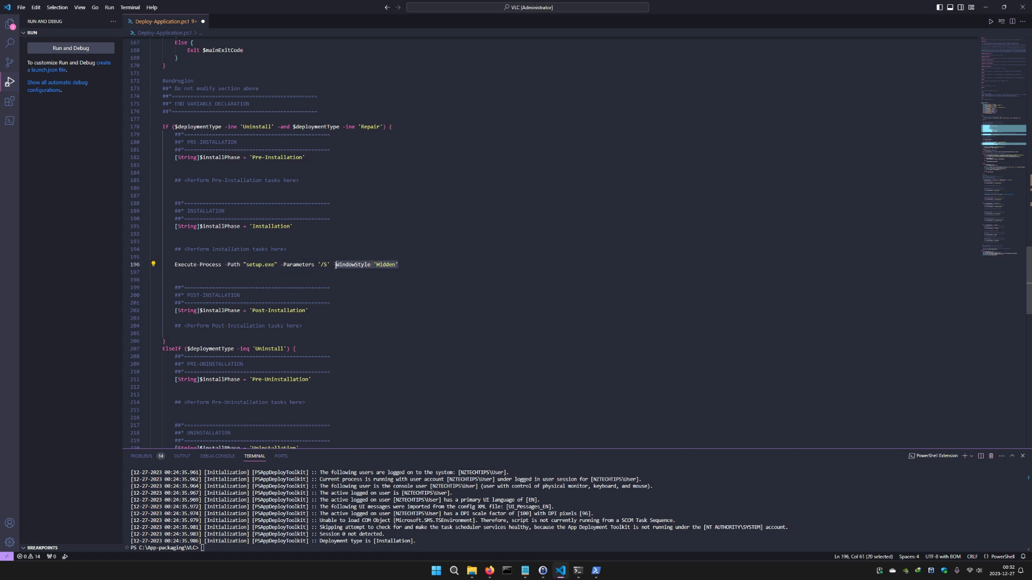
{"action": "key", "text": "BackSpace"}
{"action": "key", "text": "BackSpace"}
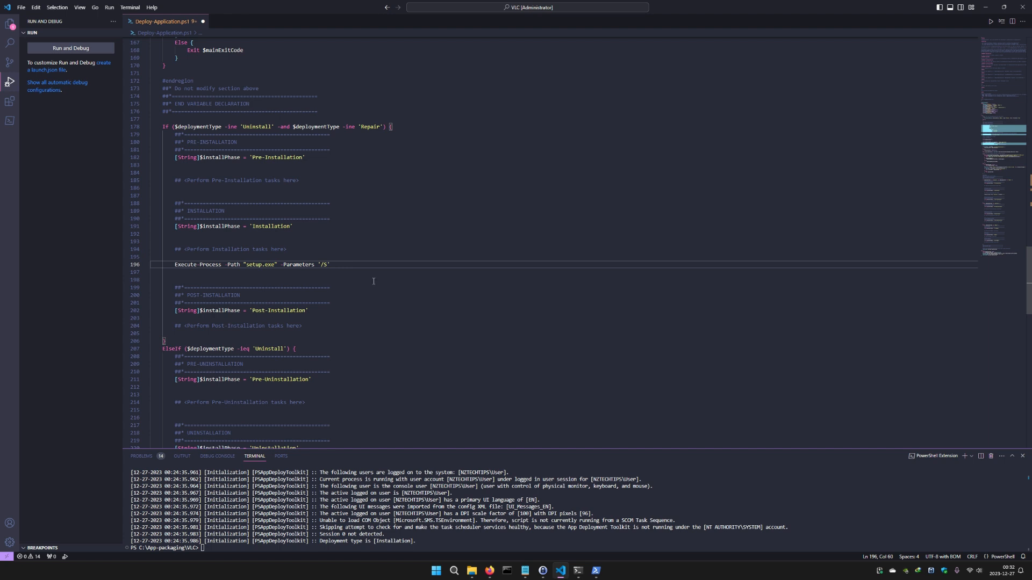
{"action": "left_click_drag", "start_coordinate": [281, 264], "coordinate": [350, 270]}
{"action": "key", "text": "BackSpace"}
{"action": "key", "text": "BackSpace"}
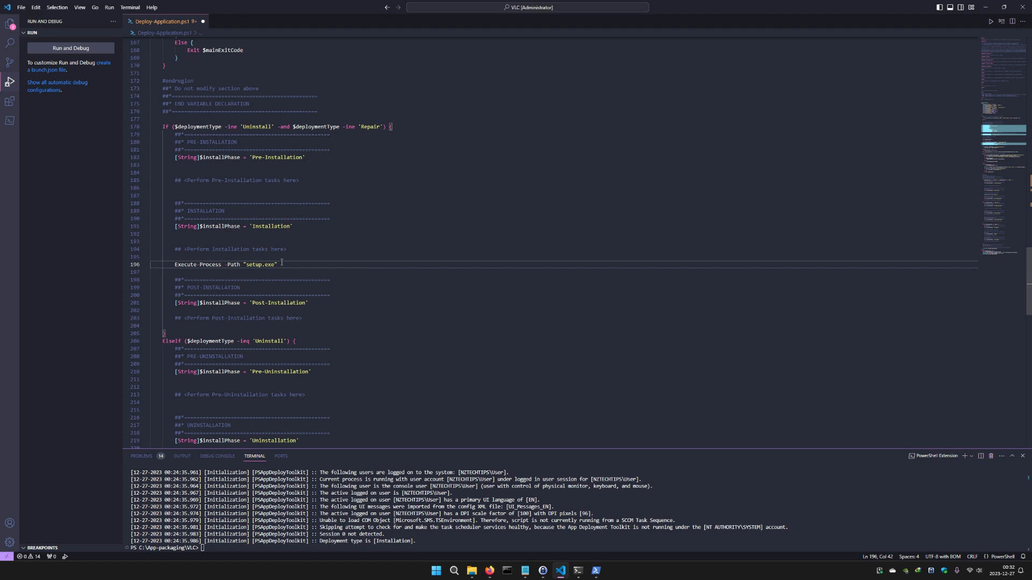
- Run only the Execute-Process setup.exe line in the terminal, and cancel the installer's language selection
{"action": "left_click_drag", "start_coordinate": [281, 264], "coordinate": [175, 264]}
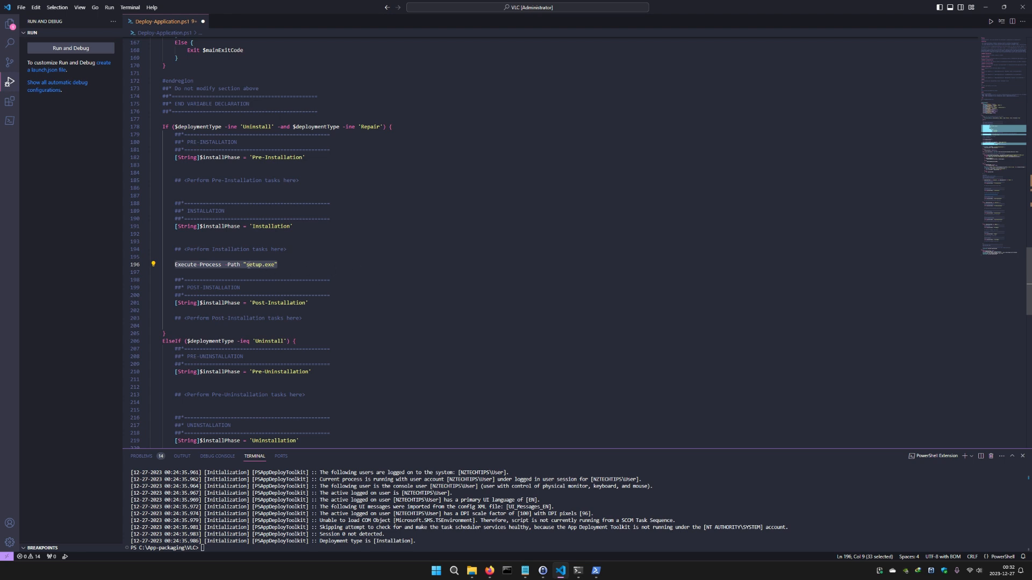
{"action": "right_click", "coordinate": [248, 265]}
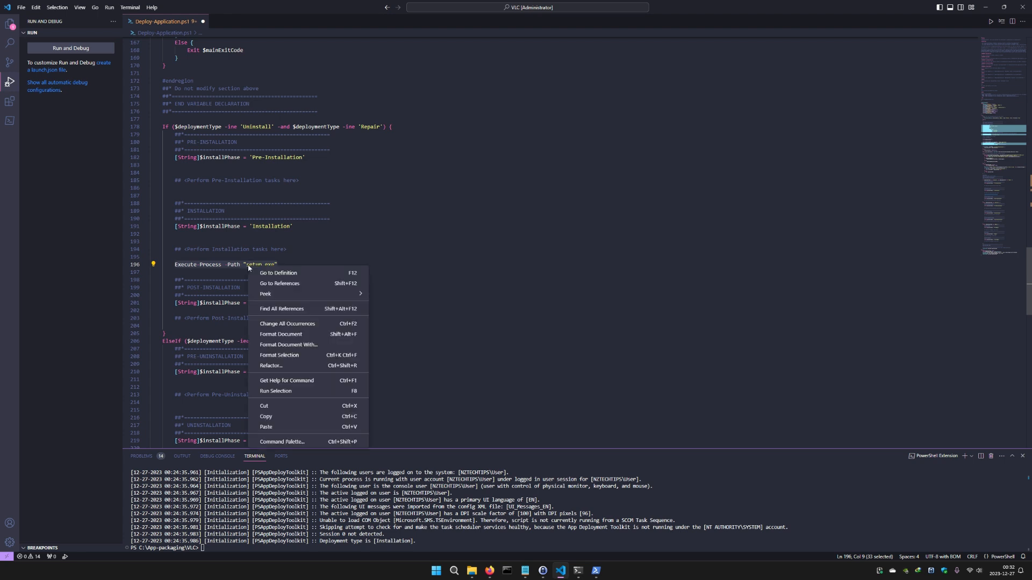
{"action": "left_click", "coordinate": [286, 392]}
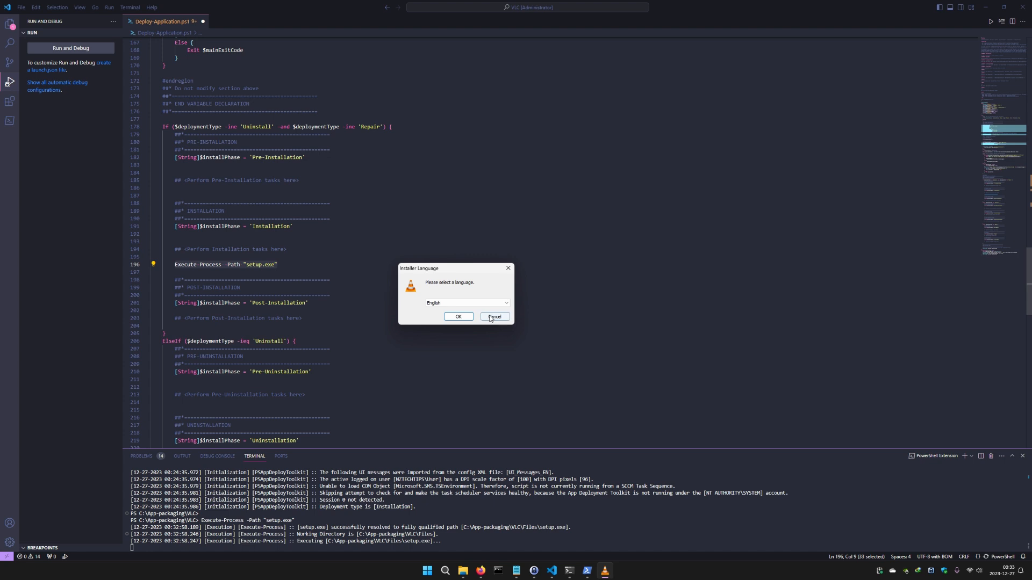
{"action": "left_click", "coordinate": [492, 317]}
- Append -Parameters "/S" to the Execute-Process setup.exe command and add an empty line below it
{"action": "left_click", "coordinate": [297, 262]}
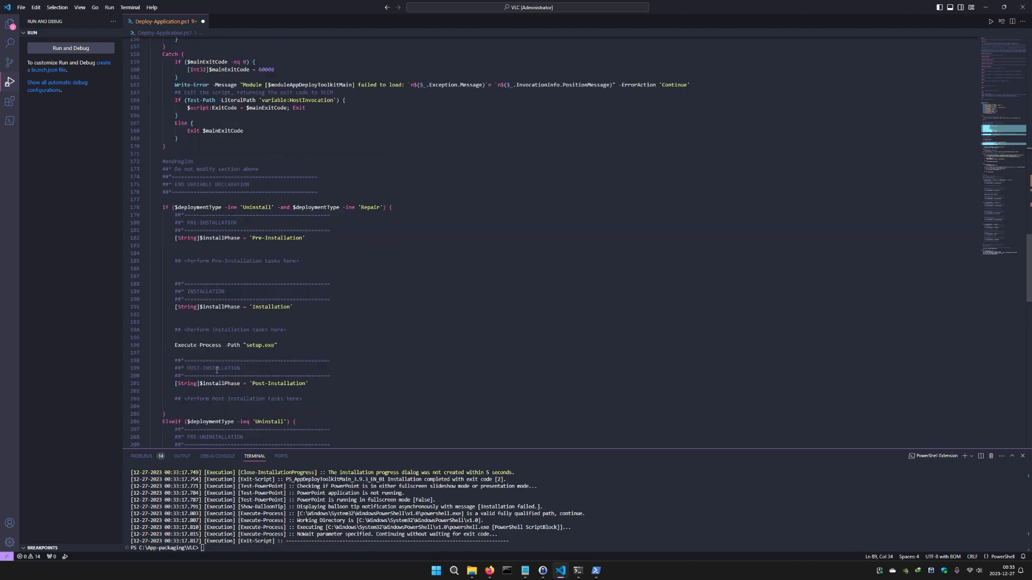
{"action": "scroll", "coordinate": [239, 357], "scroll_direction": "down", "scroll_amount": 4}
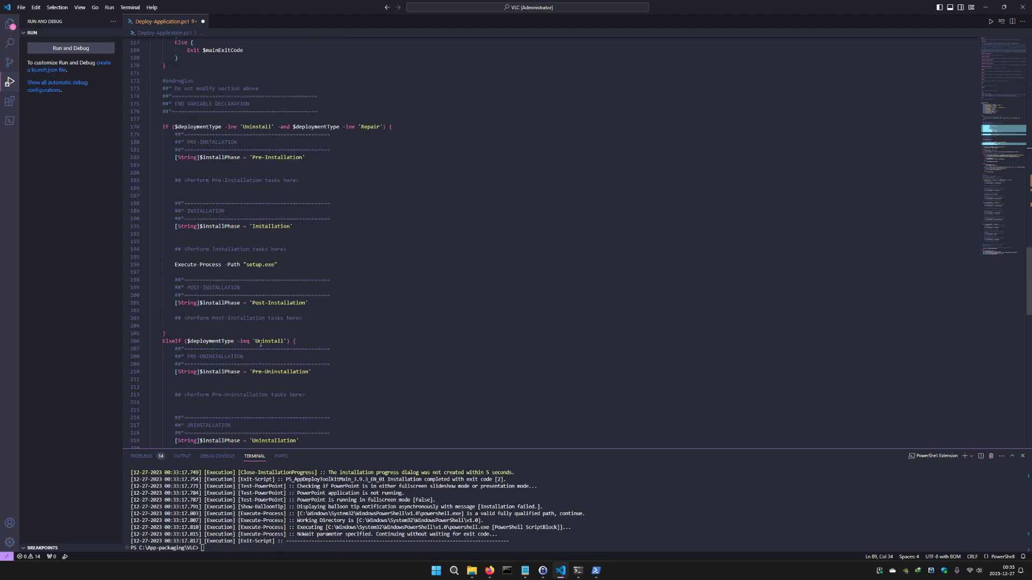
{"action": "left_click", "coordinate": [284, 266]}
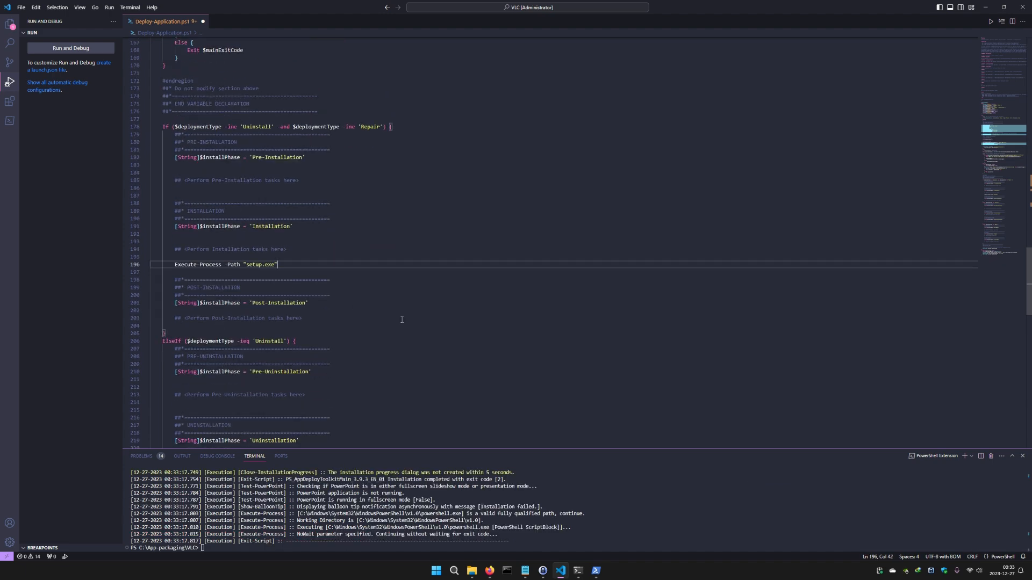
{"action": "type", "text": "-Parameters"}
{"action": "type", "text": " \""}
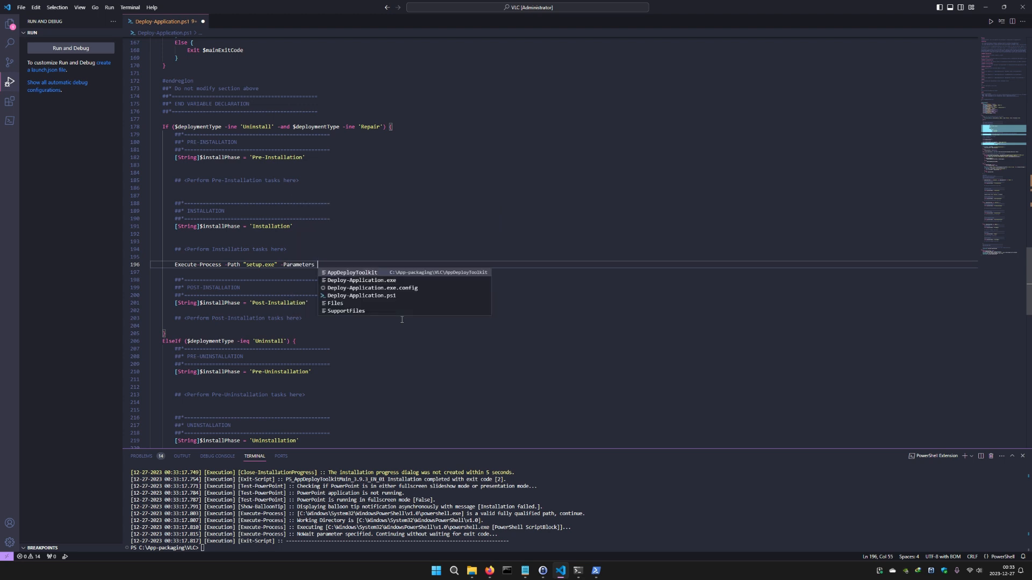
{"action": "type", "text": "/S"}
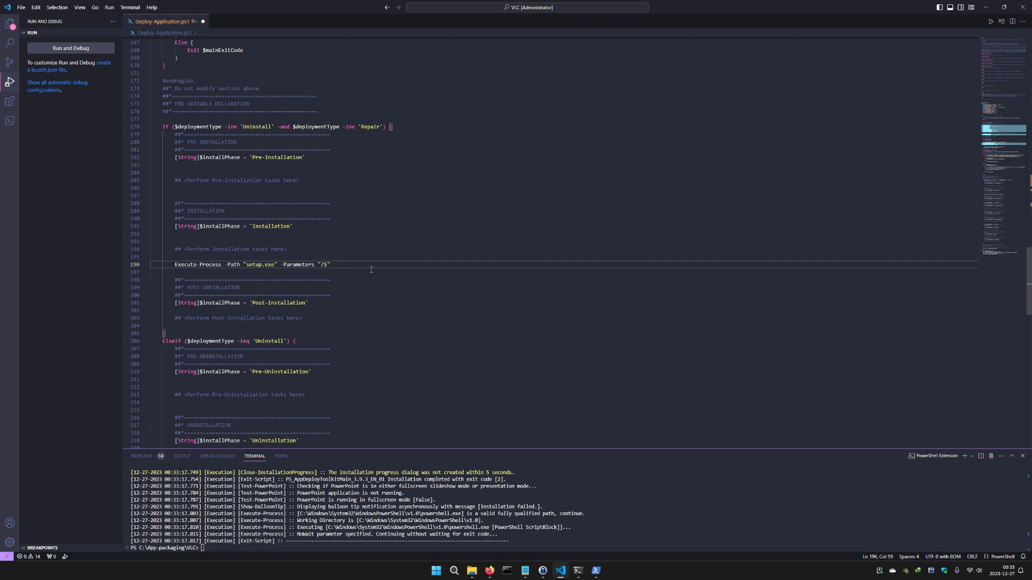
{"action": "key", "text": "Return"}
- Run only the Execute-Process line with the "/S" parameter in the terminal and check the executed command and exit code in its log
{"action": "left_click_drag", "start_coordinate": [337, 263], "coordinate": [238, 264]}
{"action": "left_click", "coordinate": [336, 265]}
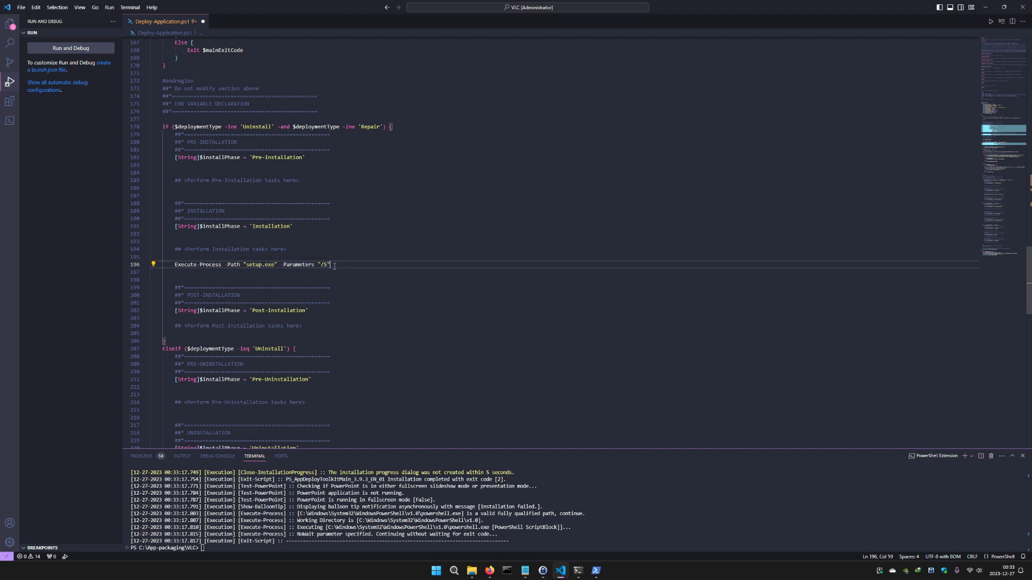
{"action": "left_click", "coordinate": [275, 270]}
{"action": "left_click_drag", "start_coordinate": [330, 264], "coordinate": [174, 265]}
{"action": "right_click", "coordinate": [209, 265]}
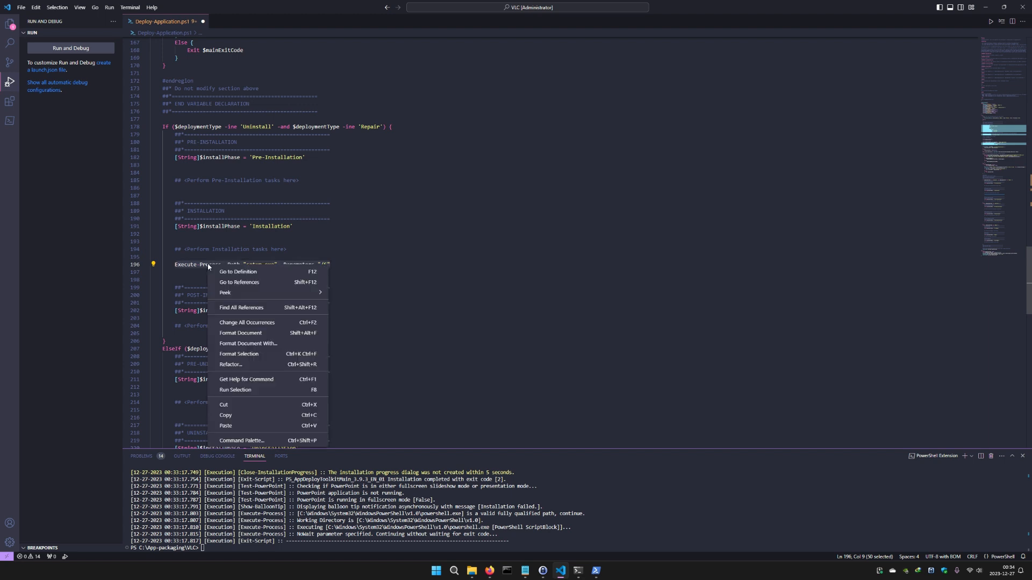
{"action": "left_click", "coordinate": [246, 392]}
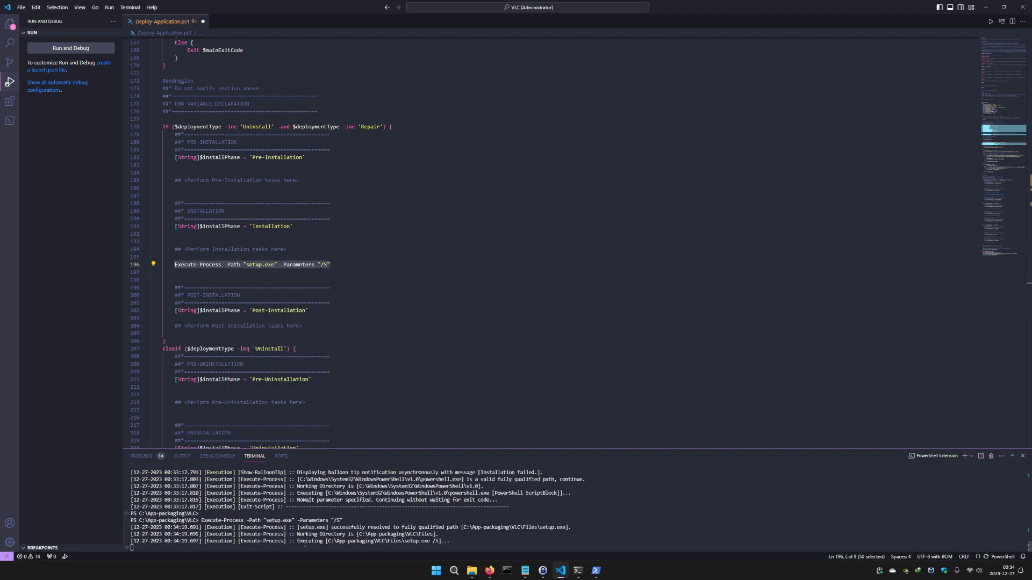
{"action": "left_click_drag", "start_coordinate": [298, 542], "coordinate": [444, 535]}
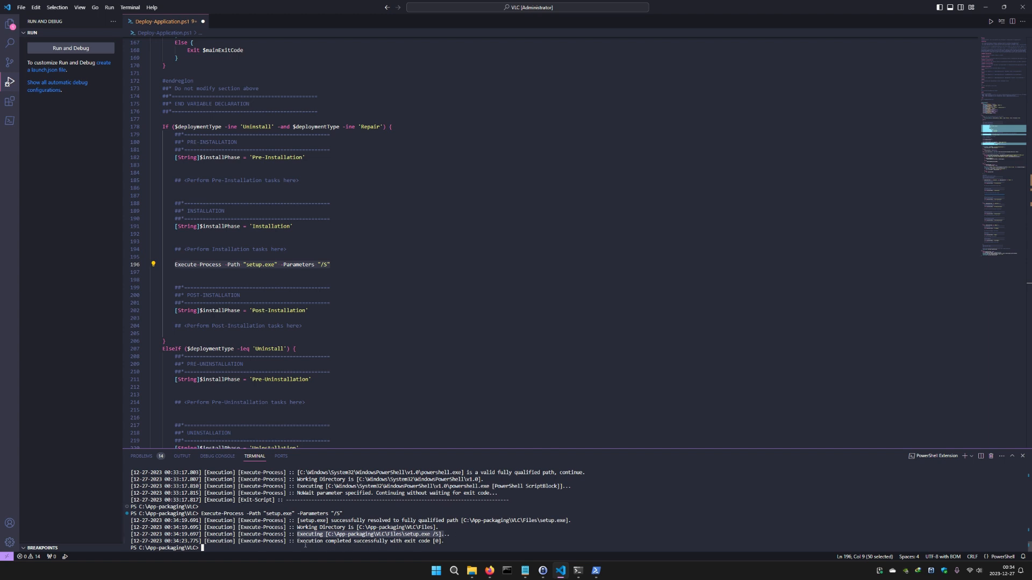
{"action": "left_click_drag", "start_coordinate": [299, 542], "coordinate": [442, 542]}
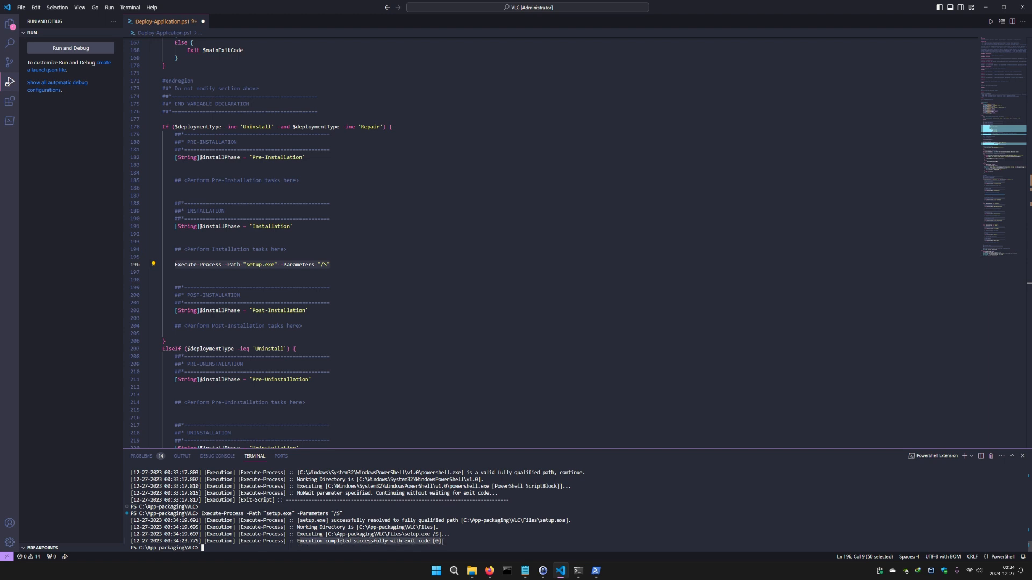
{"action": "left_click", "coordinate": [455, 540]}
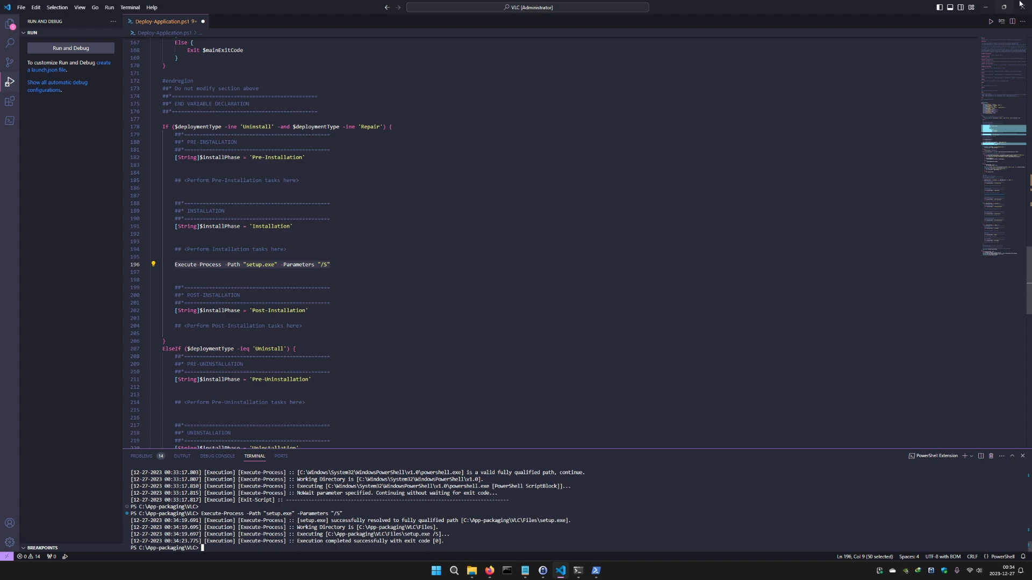
- Minimize the code editor, browser and PowerShell windows and check the desktop for the VLC media player shortcut
{"action": "left_click", "coordinate": [987, 9]}
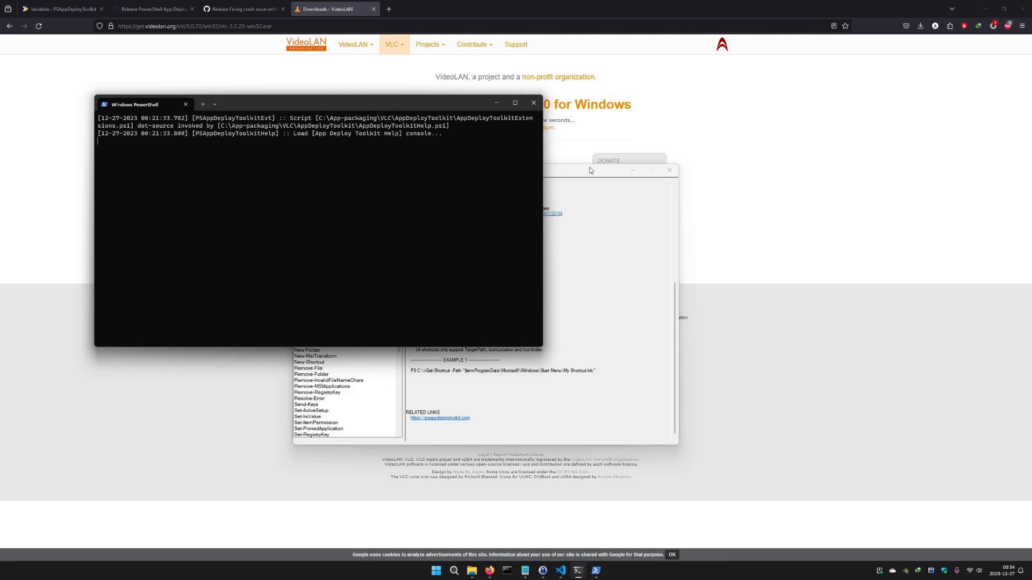
{"action": "left_click", "coordinate": [987, 9]}
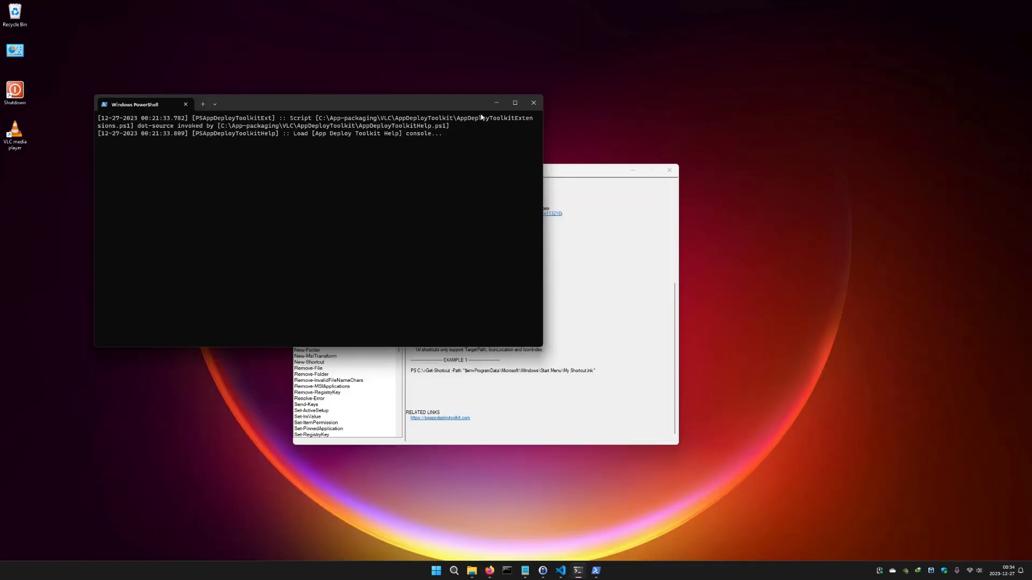
{"action": "left_click", "coordinate": [496, 103]}
{"action": "left_click", "coordinate": [15, 134]}
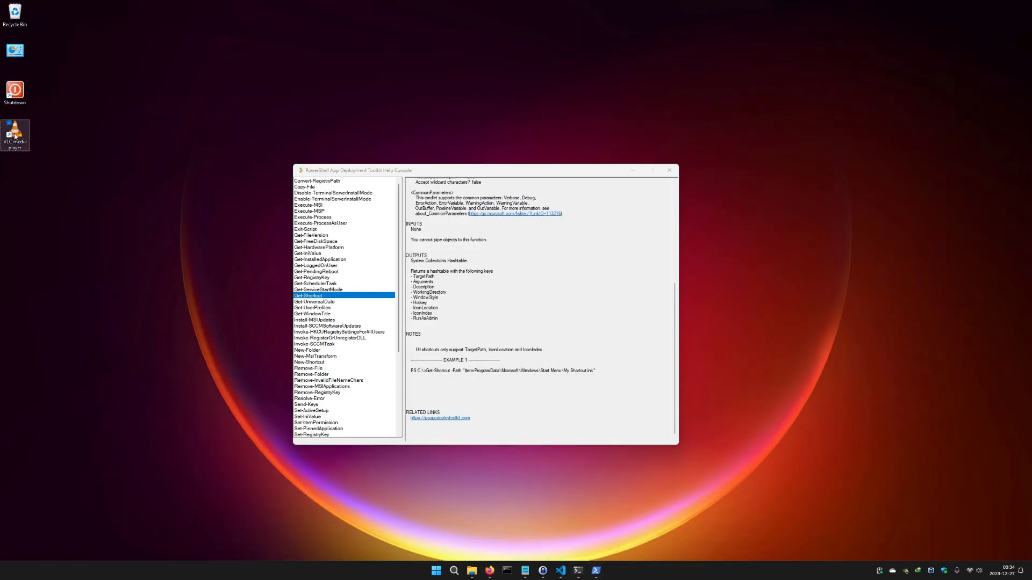
{"action": "left_click", "coordinate": [44, 230]}
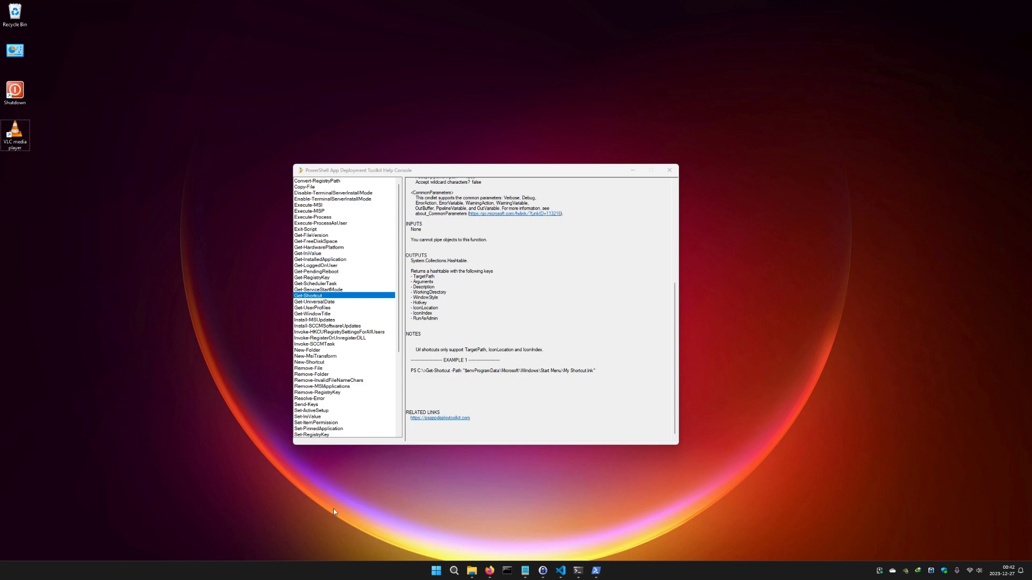
- Open the folder C:\Program Files (x86)\VideoLAN\VLC in a new File Explorer tab
{"action": "left_click", "coordinate": [473, 570]}
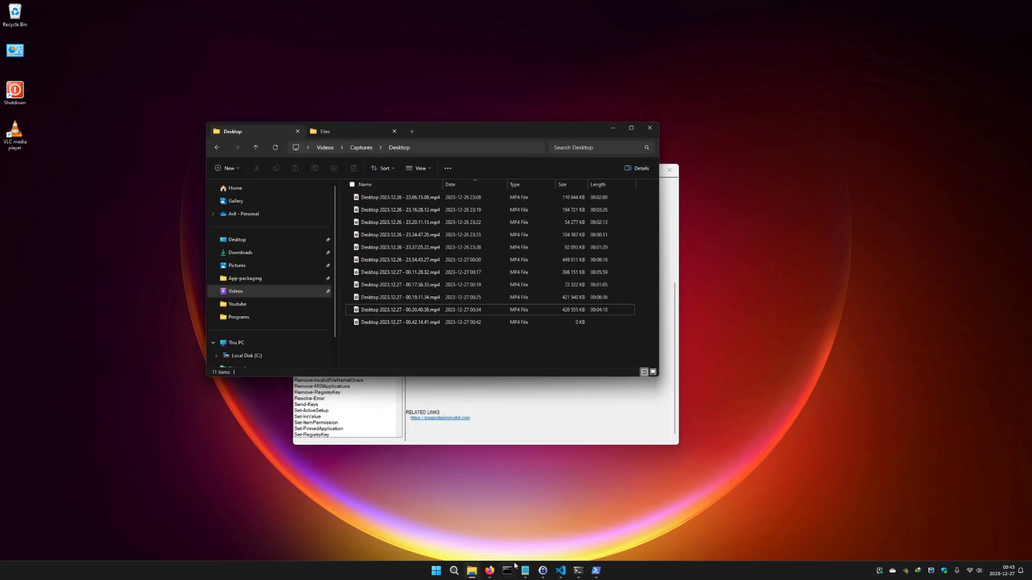
{"action": "left_click", "coordinate": [349, 131]}
{"action": "left_click", "coordinate": [413, 132]}
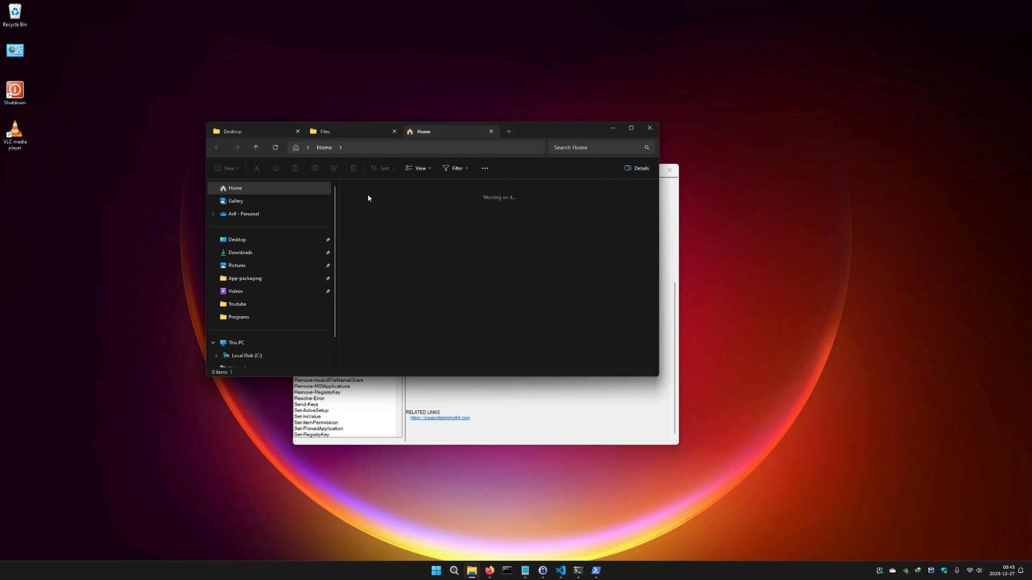
{"action": "scroll", "coordinate": [297, 307], "scroll_direction": "down", "scroll_amount": 1}
{"action": "left_click", "coordinate": [259, 328]}
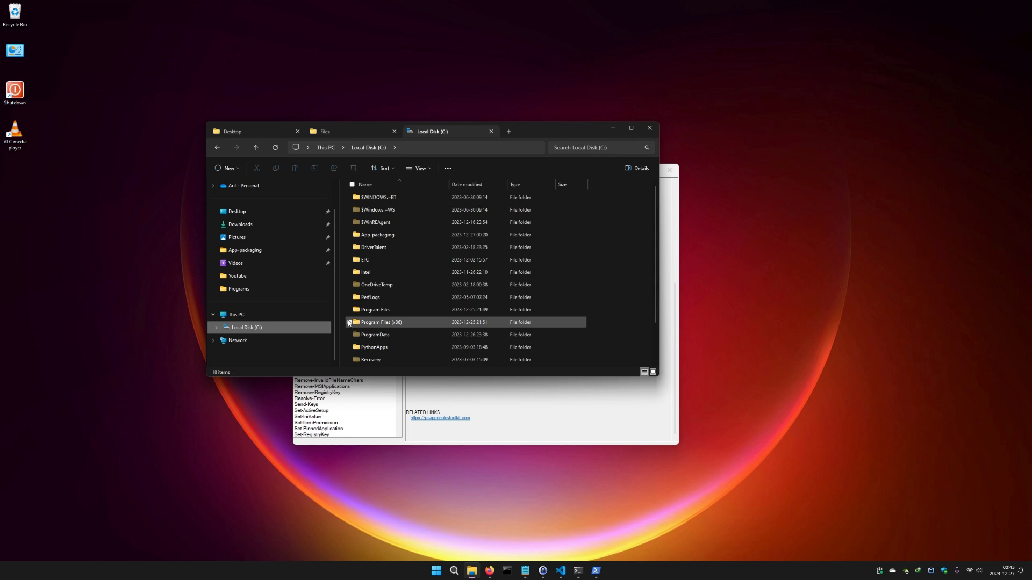
{"action": "double_click", "coordinate": [389, 323]}
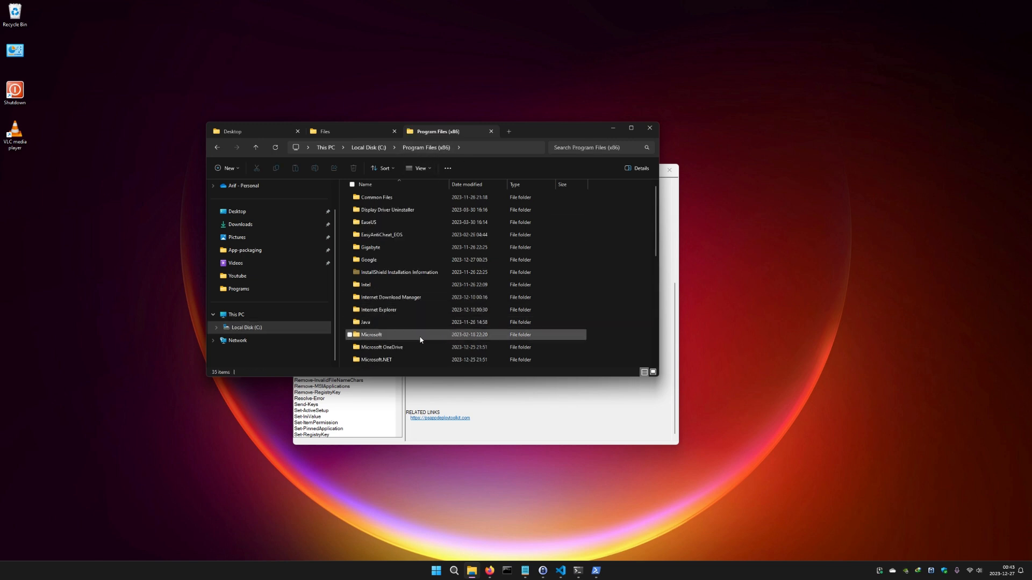
{"action": "left_click", "coordinate": [414, 260]}
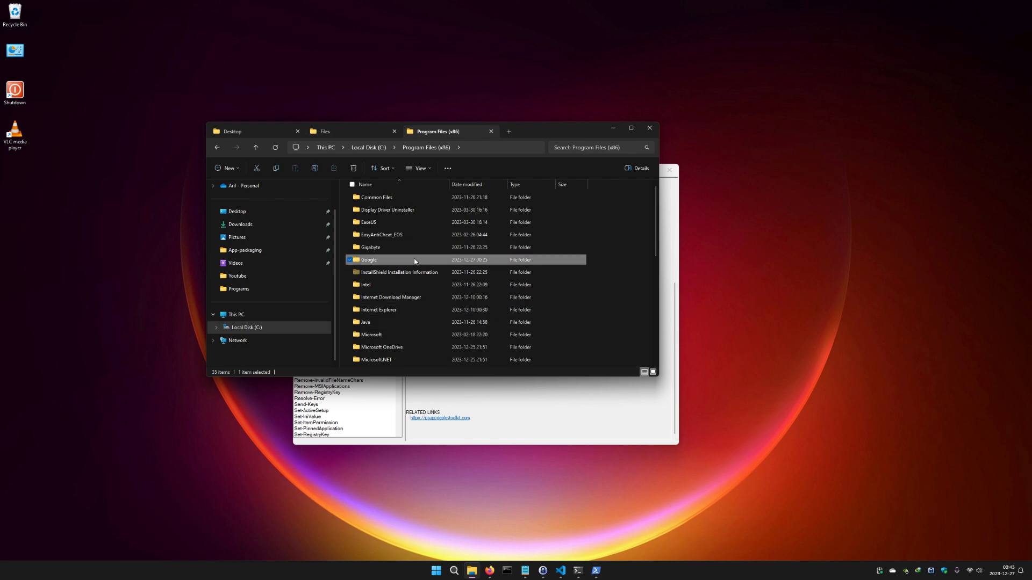
{"action": "scroll", "coordinate": [414, 262], "scroll_direction": "down", "scroll_amount": 7}
{"action": "left_click", "coordinate": [415, 261]}
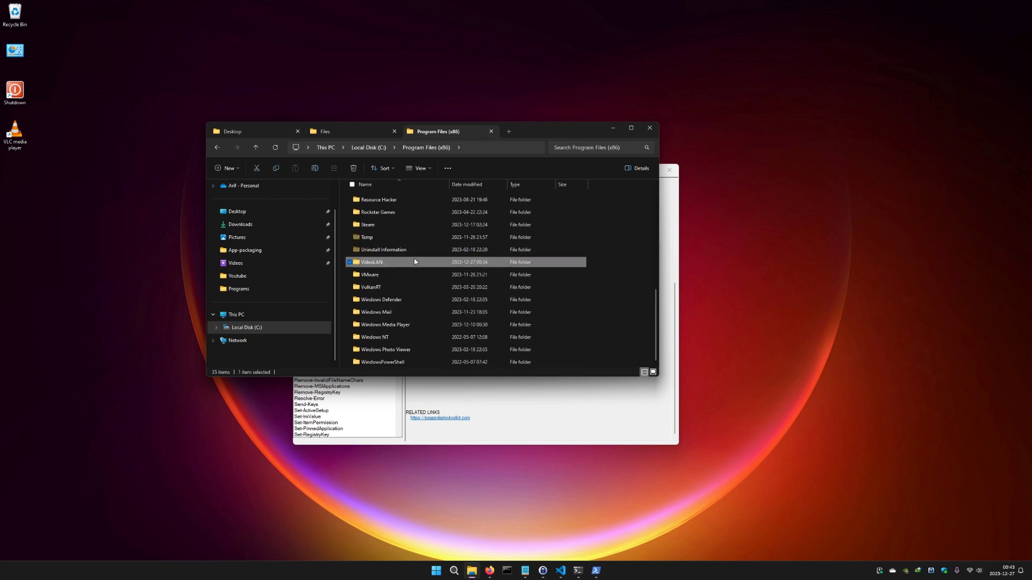
{"action": "double_click", "coordinate": [382, 265]}
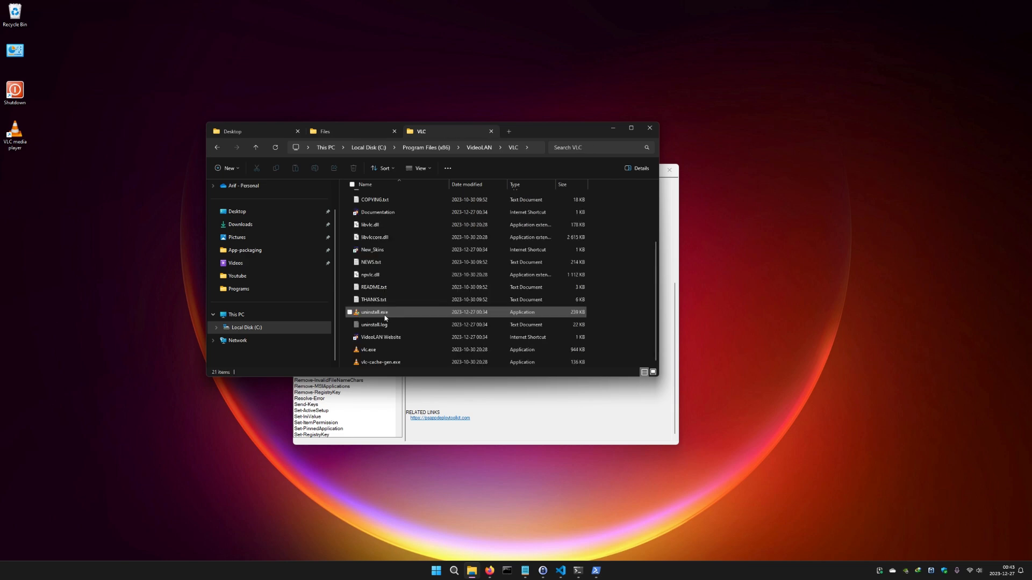
- Select uninstall.exe in the VLC folder and highlight the folder's full path for copying
{"action": "left_click", "coordinate": [389, 315]}
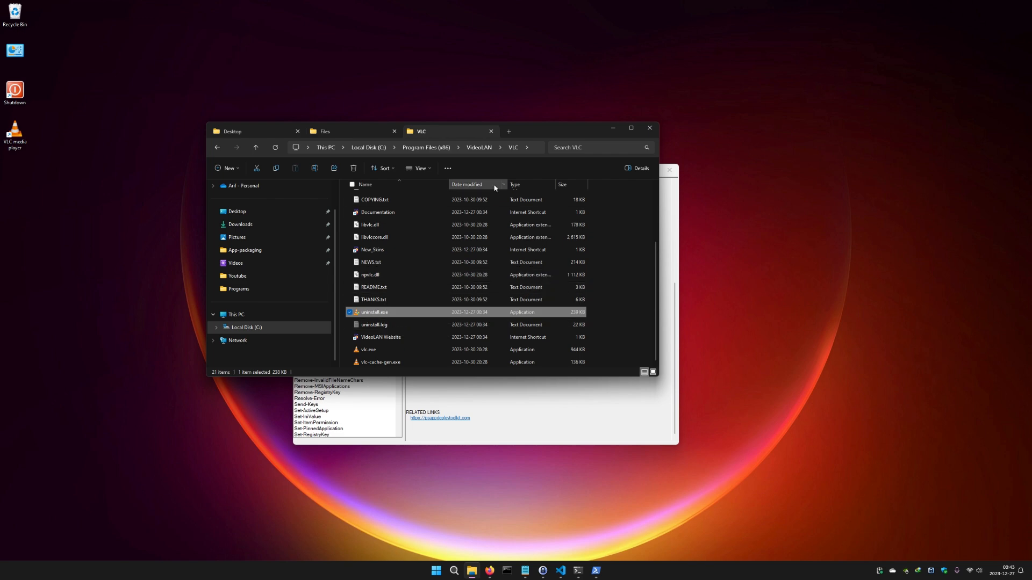
{"action": "left_click", "coordinate": [530, 148]}
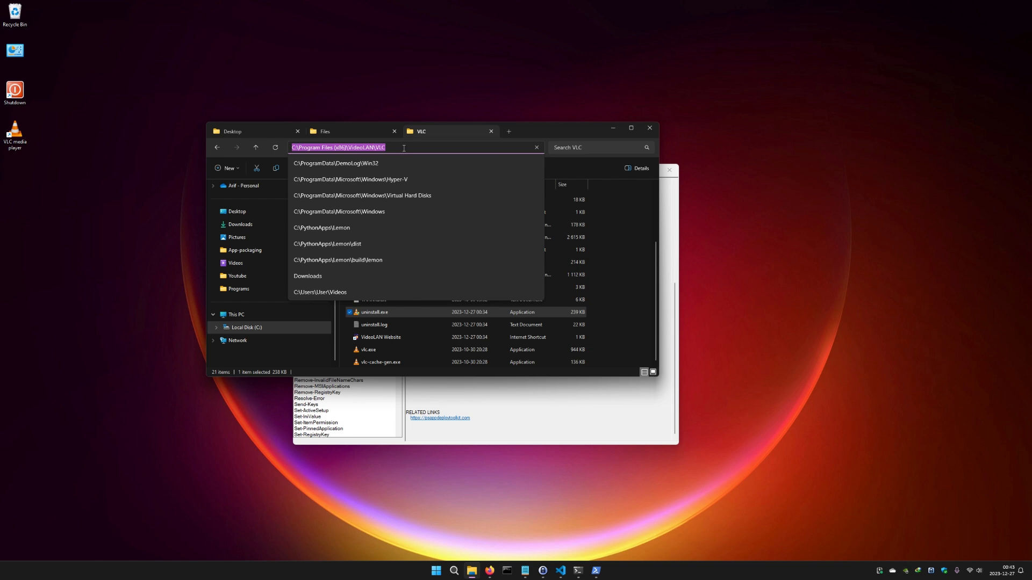
- Copy the "C:\Program Files (x86)" part of the VLC folder's path in File Explorer
{"action": "left_click", "coordinate": [540, 131]}
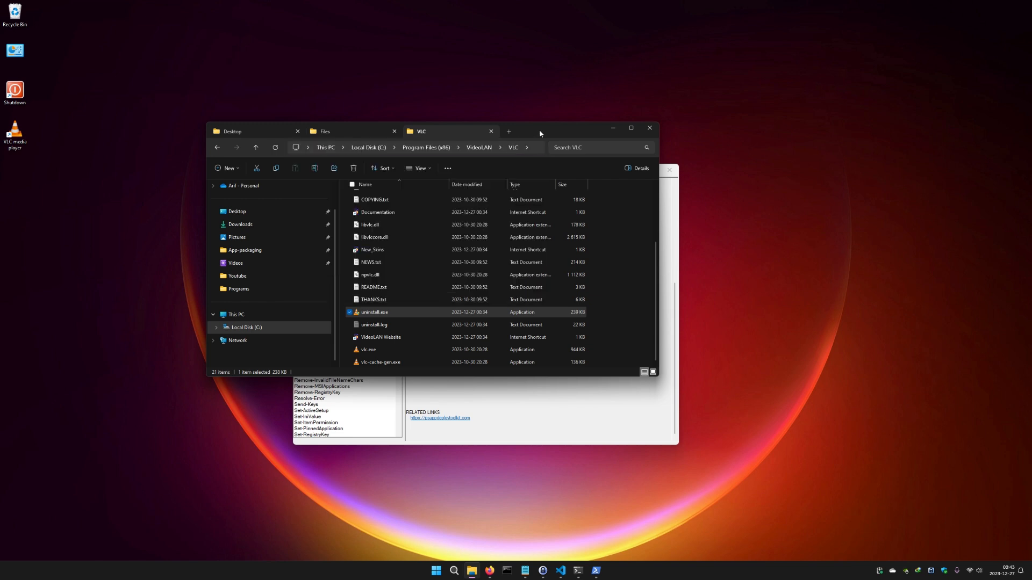
{"action": "left_click", "coordinate": [531, 147]}
{"action": "left_click", "coordinate": [535, 147]}
{"action": "left_click", "coordinate": [535, 146]}
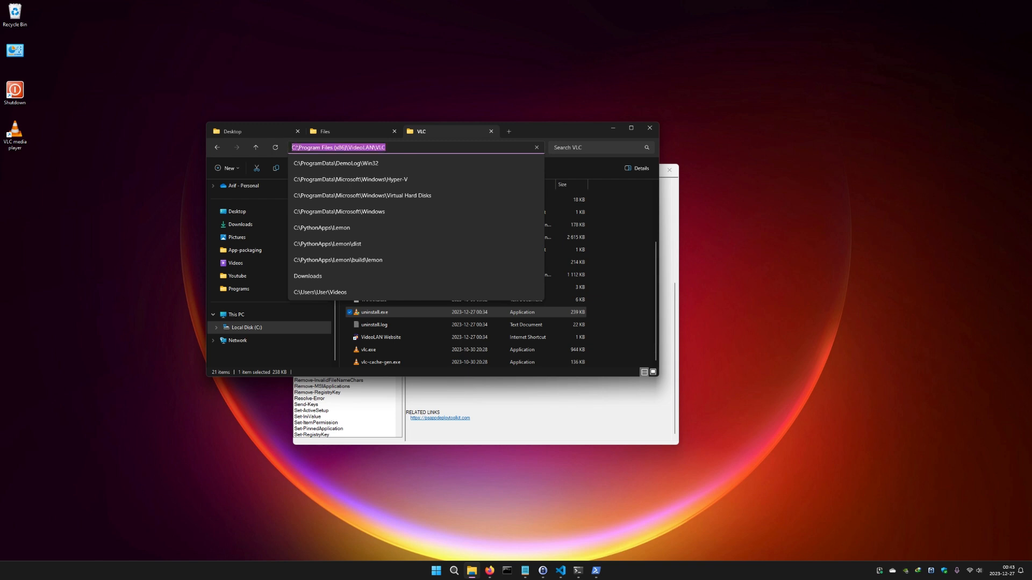
{"action": "left_click_drag", "start_coordinate": [347, 147], "coordinate": [286, 147]}
{"action": "right_click", "coordinate": [315, 148]}
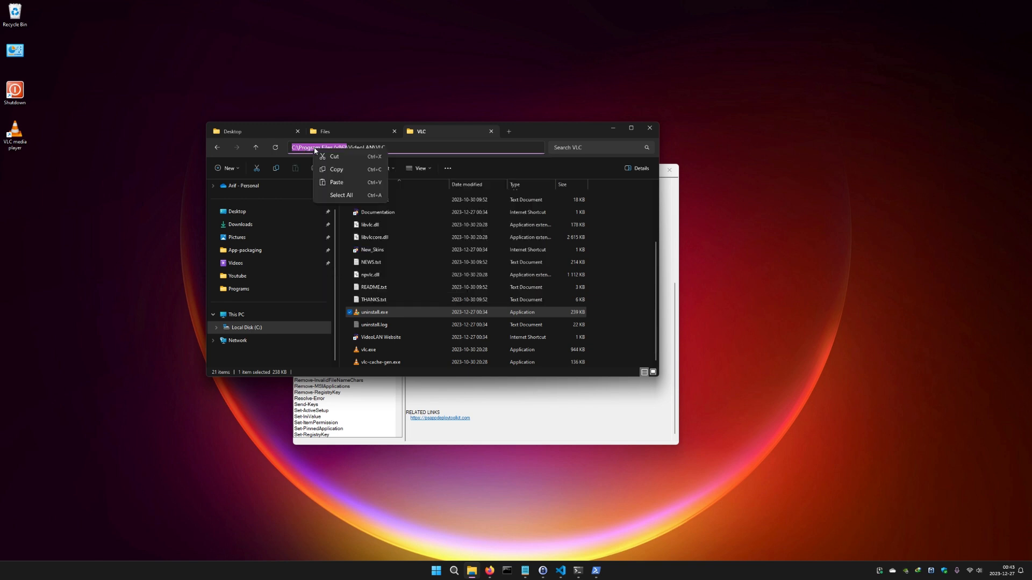
{"action": "left_click", "coordinate": [346, 169]}
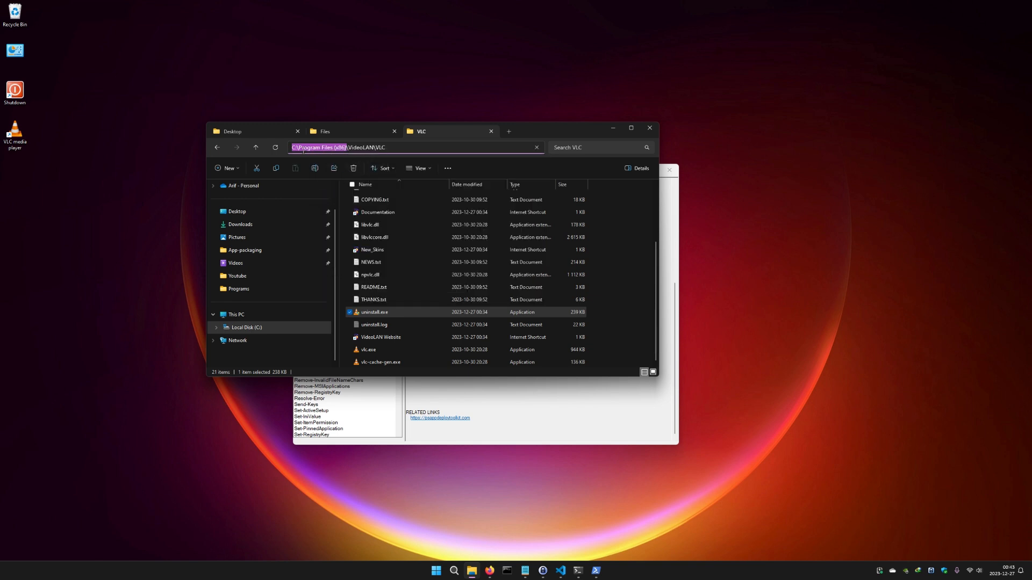
- Switch to Firefox and search the PSAppDeployToolkit Variables page for "C:\Program Files (x86)"
{"action": "left_click", "coordinate": [487, 571]}
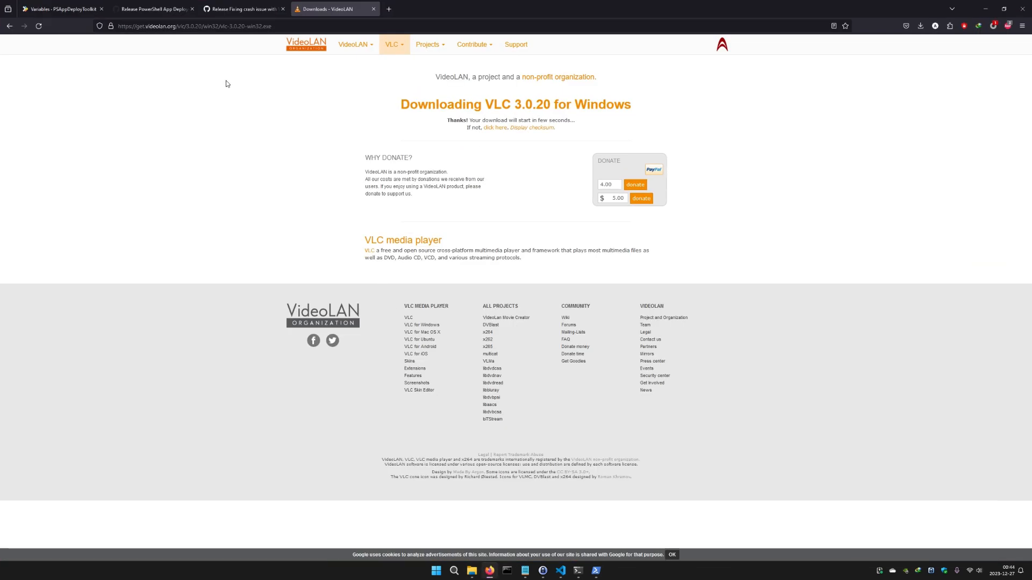
{"action": "left_click", "coordinate": [61, 8]}
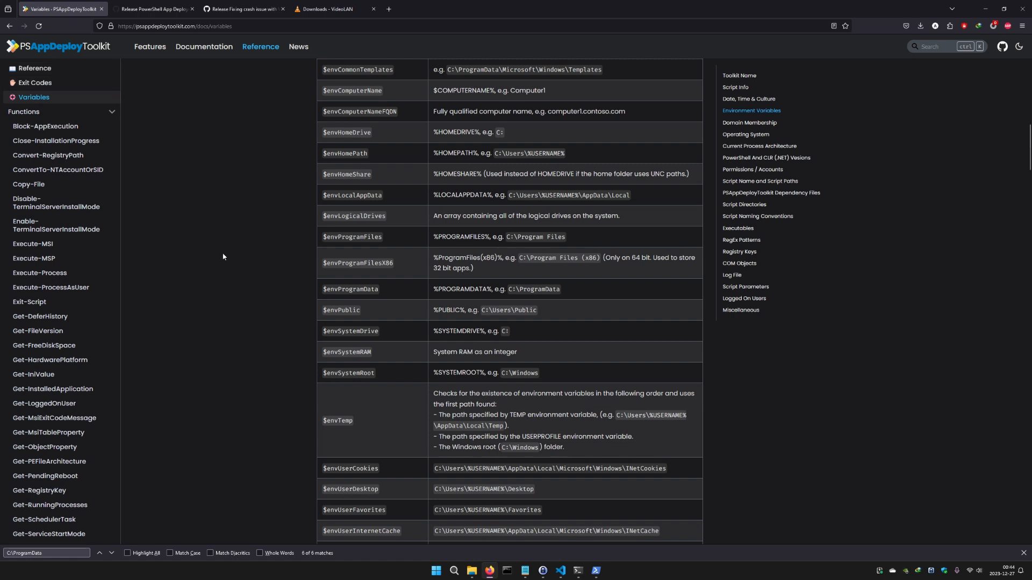
{"action": "key", "text": "ctrl+f"}
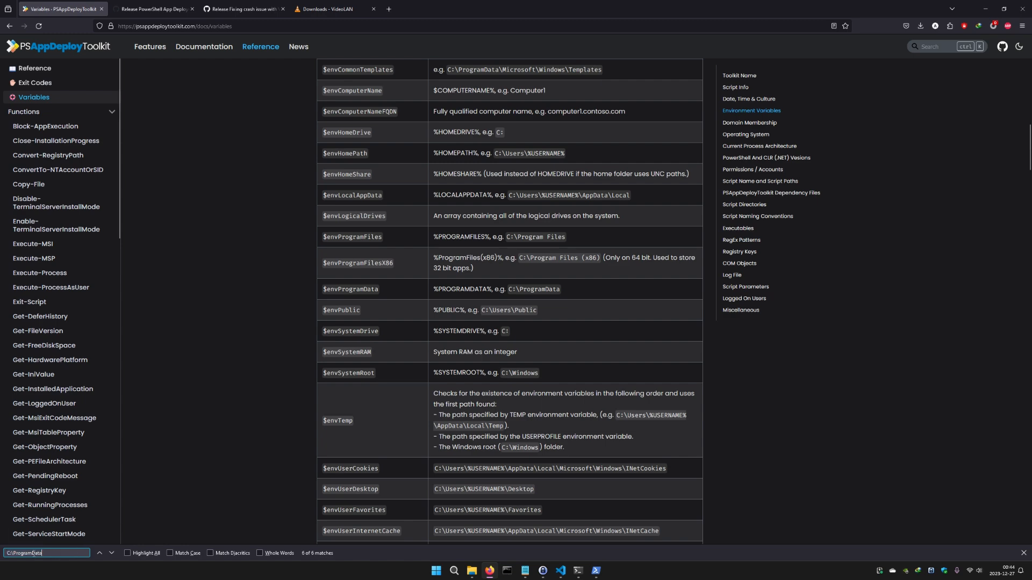
{"action": "key", "text": "ctrl+v"}
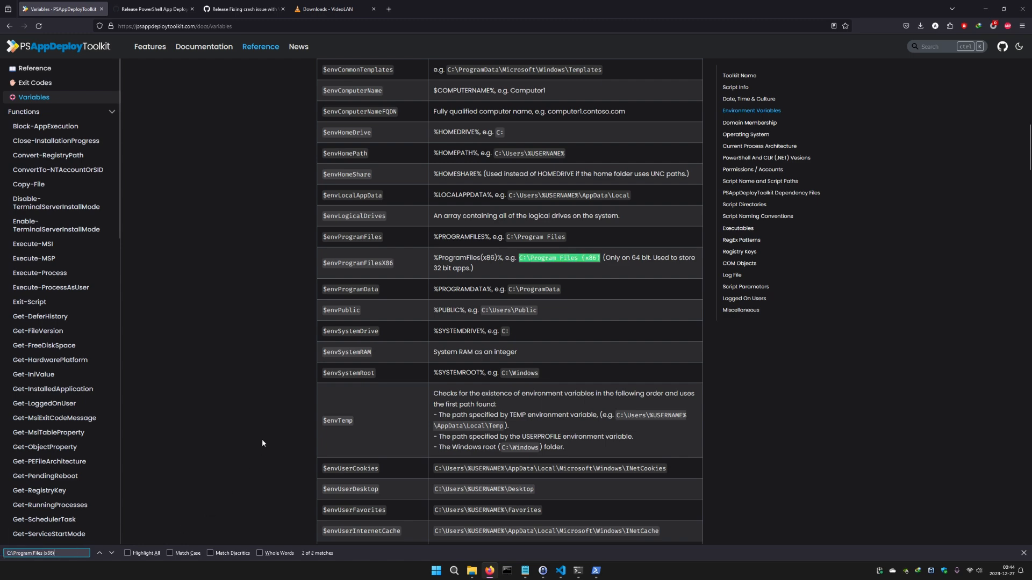
{"action": "scroll", "coordinate": [578, 317], "scroll_direction": "up", "scroll_amount": 1}
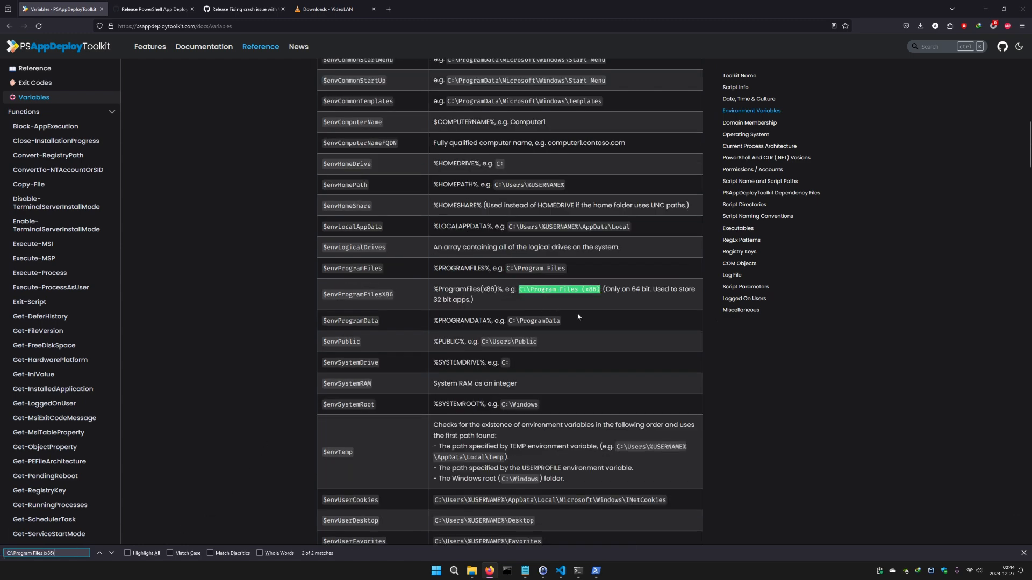
- Copy the variable name $envProgramFilesX86 from the environment variables table
{"action": "left_click_drag", "start_coordinate": [323, 297], "coordinate": [392, 299]}
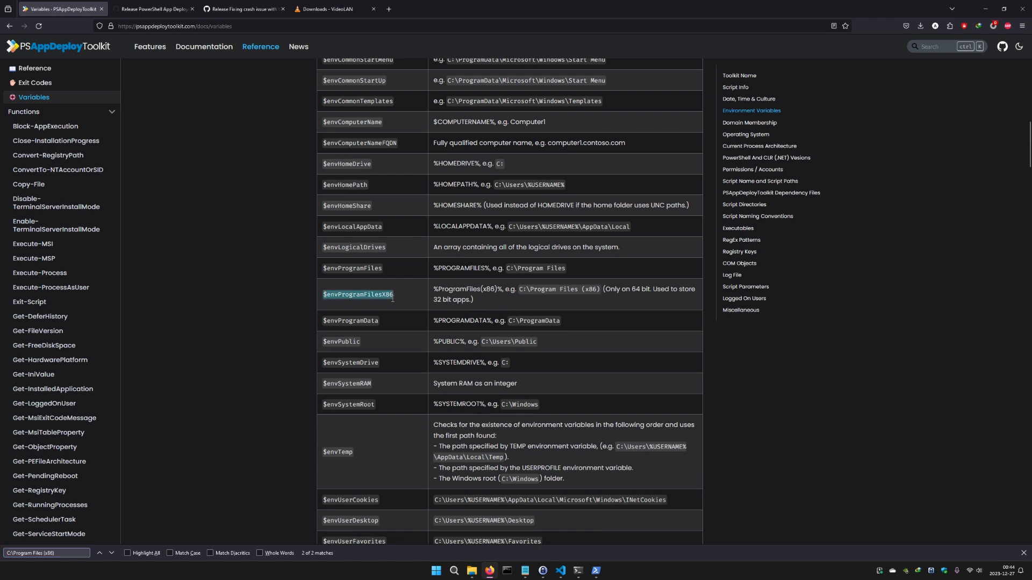
{"action": "left_click", "coordinate": [440, 289]}
{"action": "left_click_drag", "start_coordinate": [518, 289], "coordinate": [603, 289]}
{"action": "left_click", "coordinate": [479, 300]}
{"action": "left_click_drag", "start_coordinate": [392, 295], "coordinate": [322, 294]}
{"action": "right_click", "coordinate": [337, 295]}
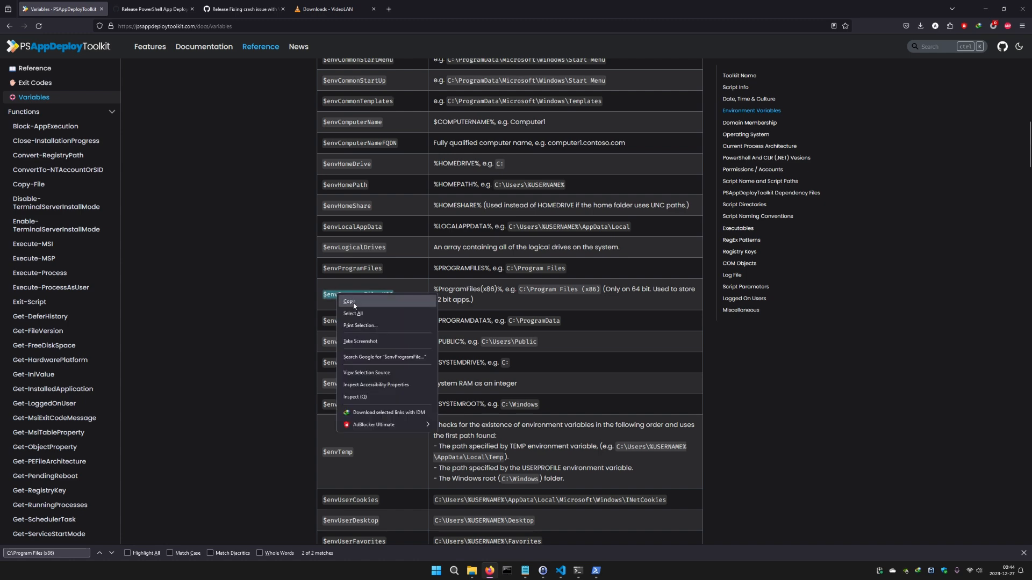
{"action": "left_click", "coordinate": [349, 302]}
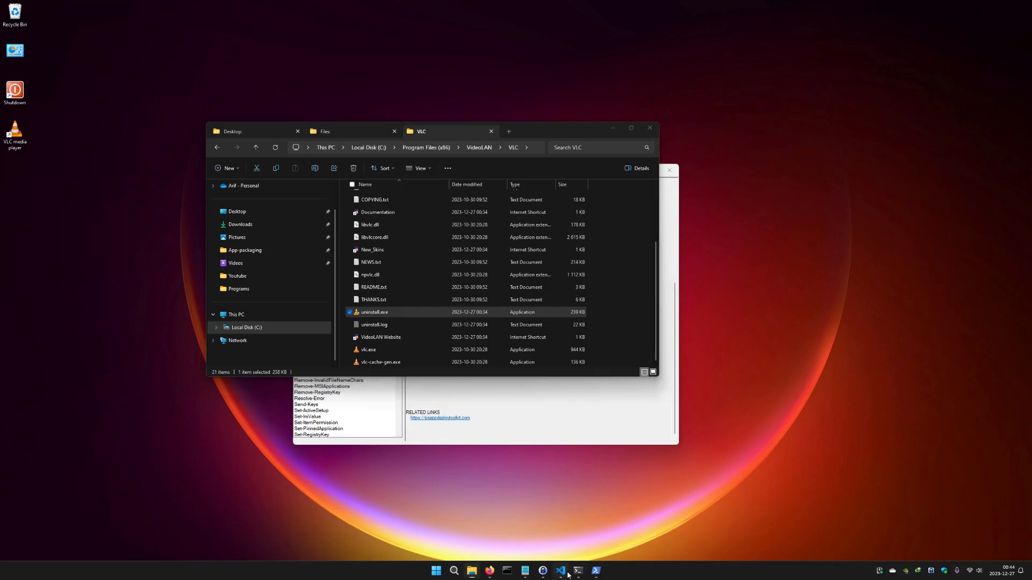
- Switch to VS Code and paste $envProgramFilesX86 a few lines below the "Perform Uninstallation tasks here" comment in Deploy-Application.ps1
{"action": "left_click", "coordinate": [561, 571]}
{"action": "scroll", "coordinate": [328, 327], "scroll_direction": "down", "scroll_amount": 5}
{"action": "scroll", "coordinate": [329, 327], "scroll_direction": "up", "scroll_amount": 3}
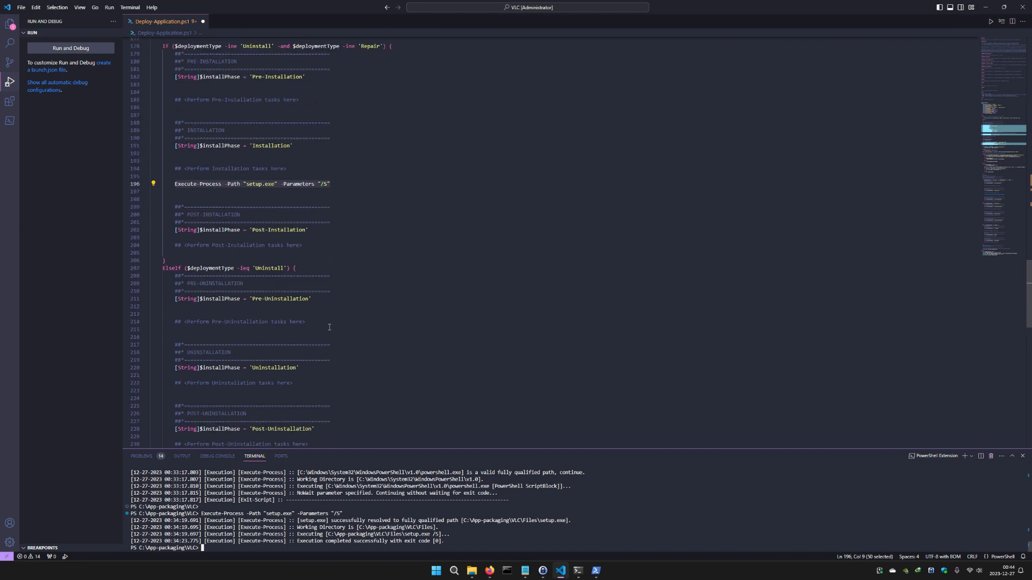
{"action": "left_click_drag", "start_coordinate": [175, 383], "coordinate": [294, 381]}
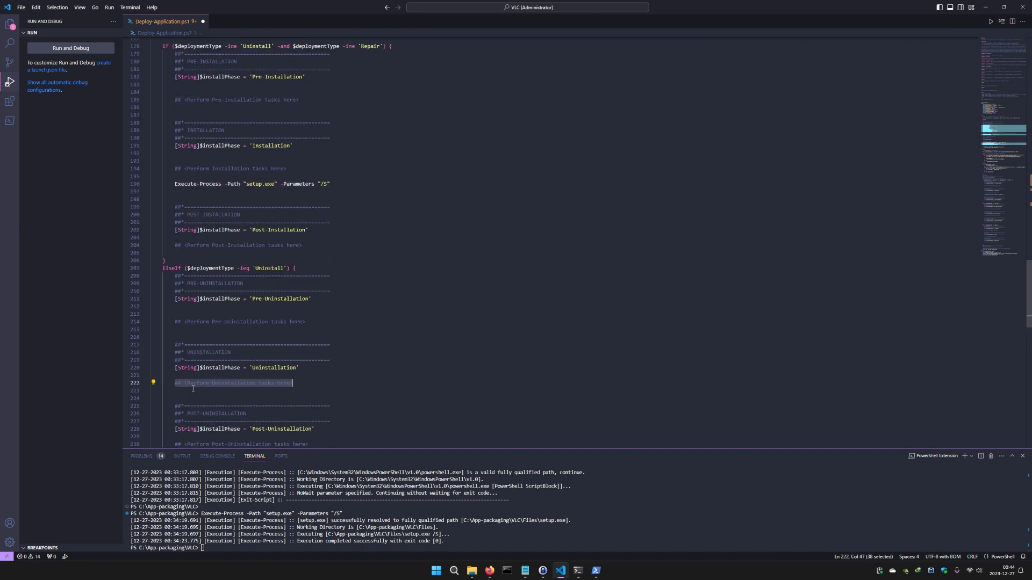
{"action": "left_click", "coordinate": [355, 383]}
{"action": "key", "text": "Return"}
{"action": "key", "text": "Return"}
{"action": "key", "text": "Return"}
{"action": "key", "text": "ctrl+v"}
- Add an Execute-Process command with an empty quoted -Path value between the uninstallation comment and the pasted variable
{"action": "left_click", "coordinate": [314, 385]}
{"action": "key", "text": "Return"}
{"action": "key", "text": "Return"}
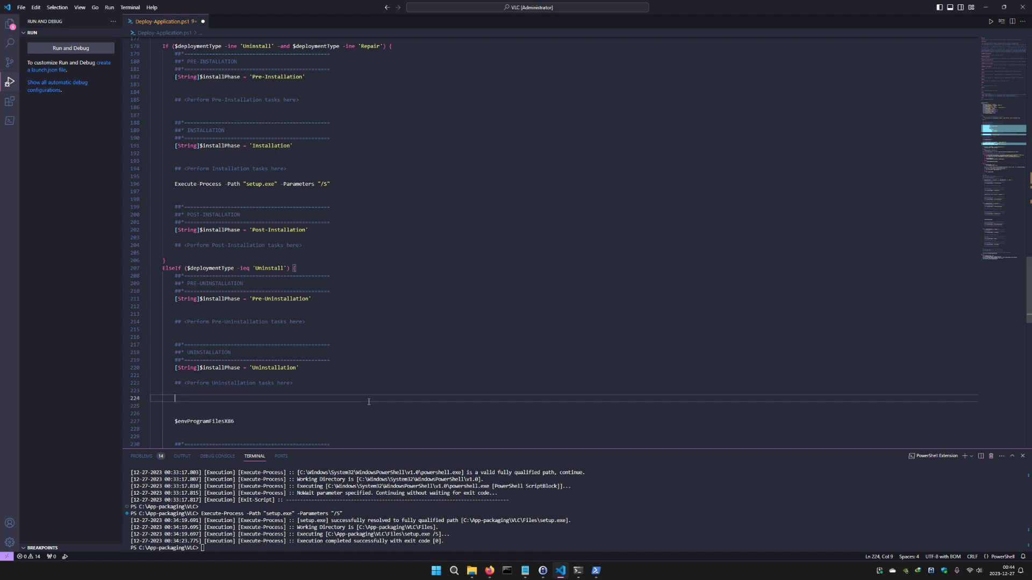
{"action": "type", "text": "exe "}
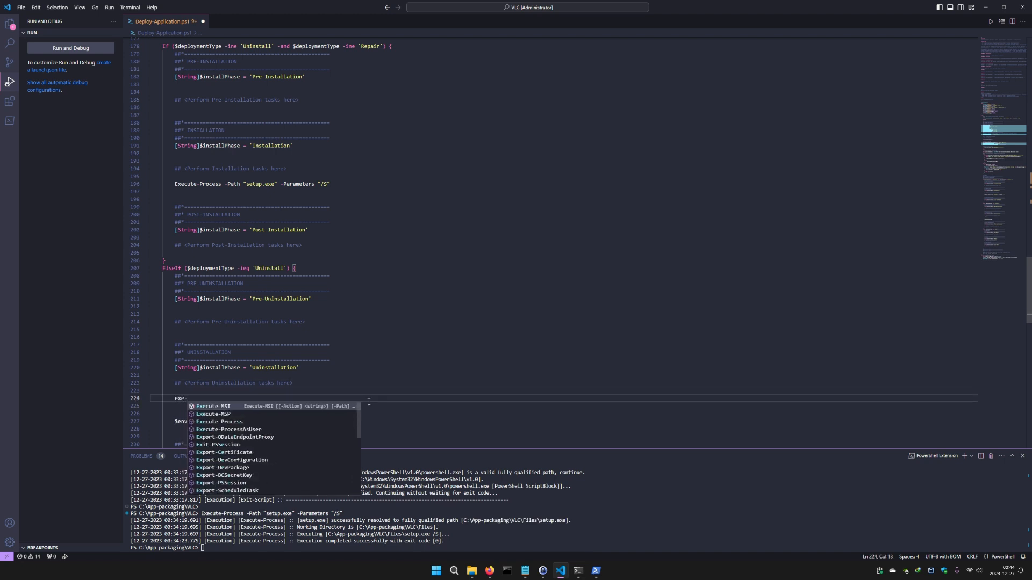
{"action": "type", "text": "ute"}
{"action": "key", "text": "Down"}
{"action": "key", "text": "Down"}
{"action": "key", "text": "Tab"}
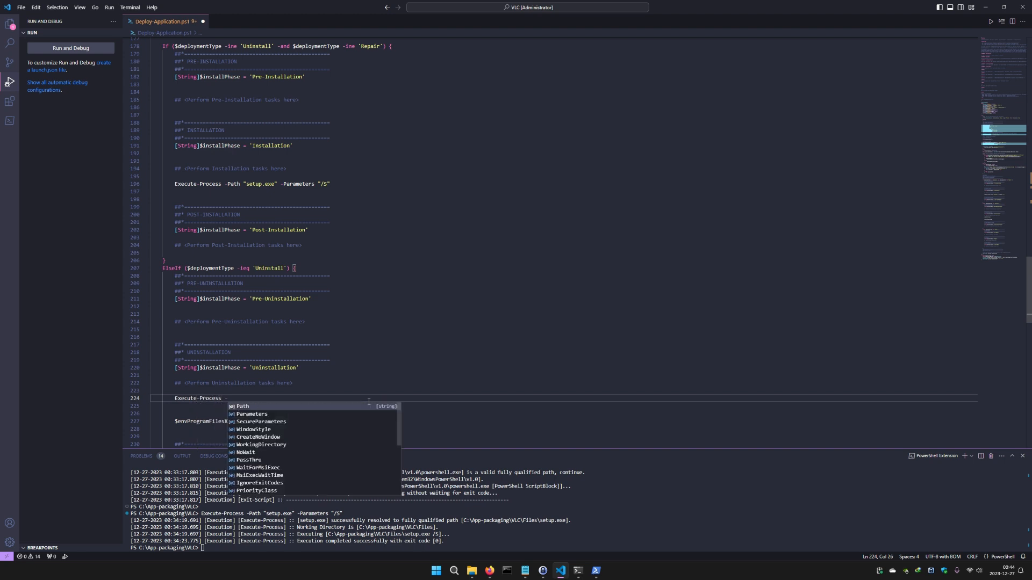
{"action": "type", "text": "-Path \"\""}
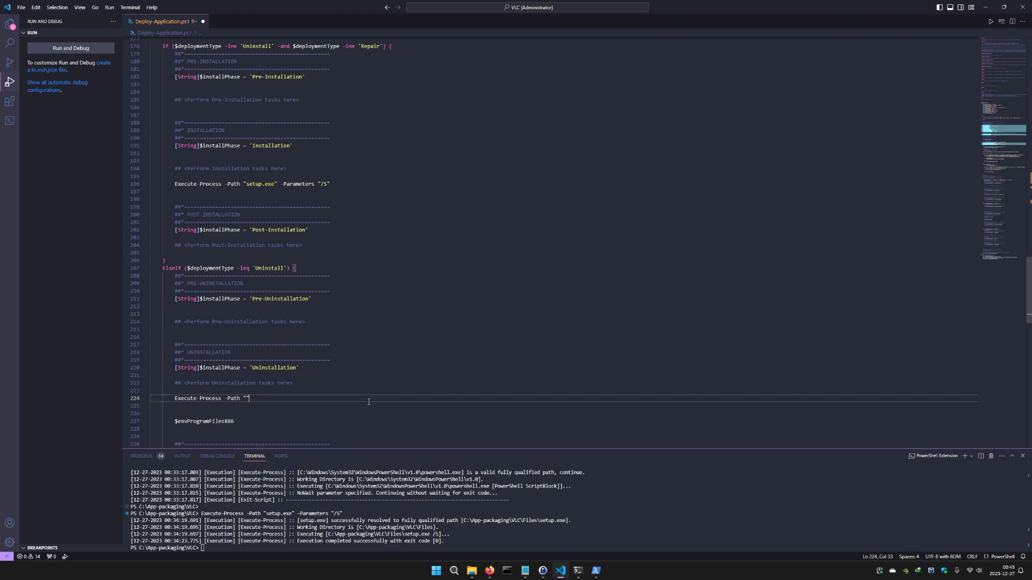
- Move $envProgramFilesX86 into the quotes of the uninstall command's -Path value and add a backslash after it
{"action": "left_click_drag", "start_coordinate": [235, 422], "coordinate": [175, 421]}
{"action": "key", "text": "ctrl+x"}
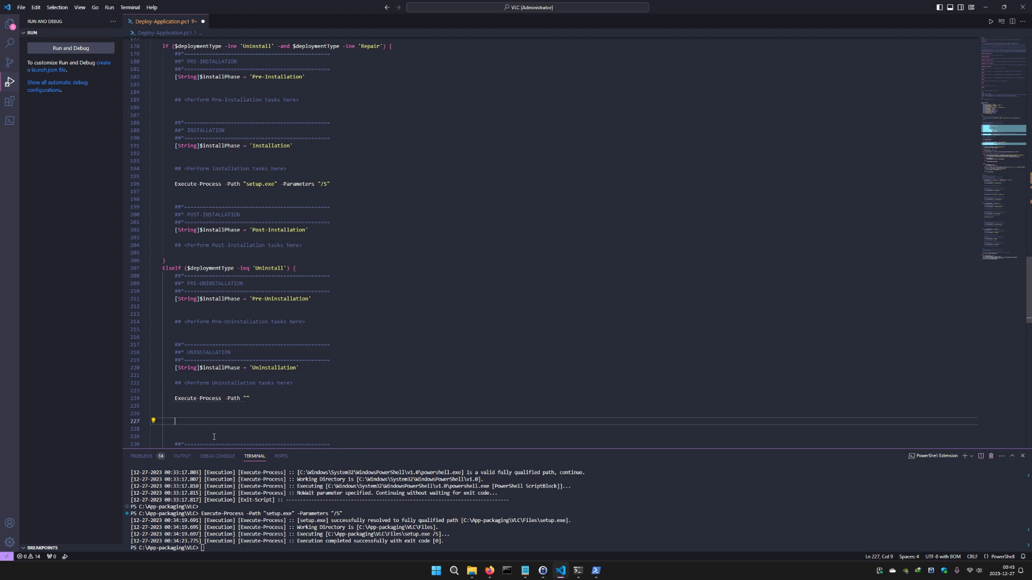
{"action": "left_click", "coordinate": [247, 398]}
{"action": "key", "text": "ctrl+v"}
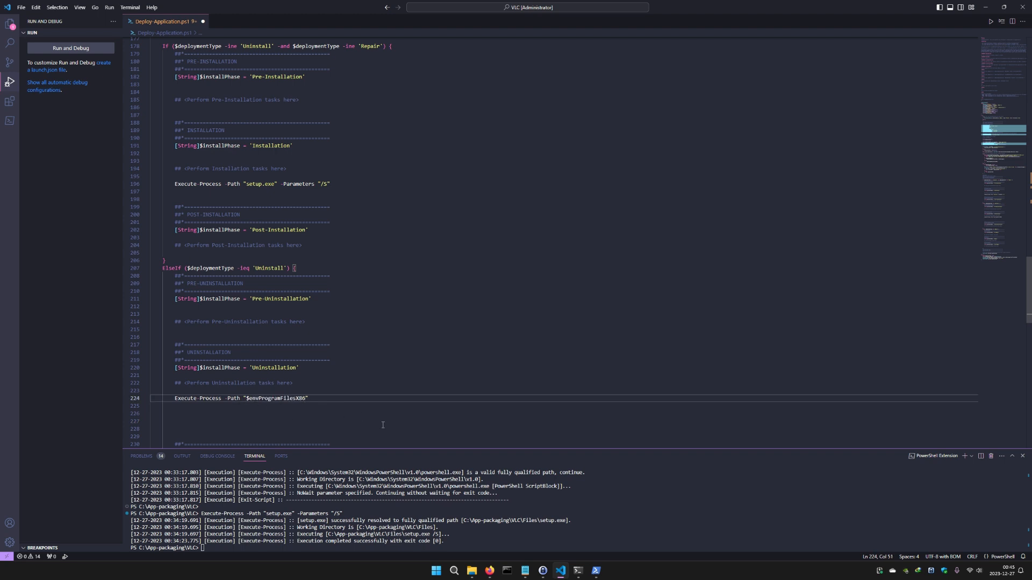
{"action": "type", "text": "\\"}
- Copy the VideoLAN\VLC part of the folder path from File Explorer and append "VideoLAN\VLC\" to the -Path value in VS Code
{"action": "left_click", "coordinate": [472, 571]}
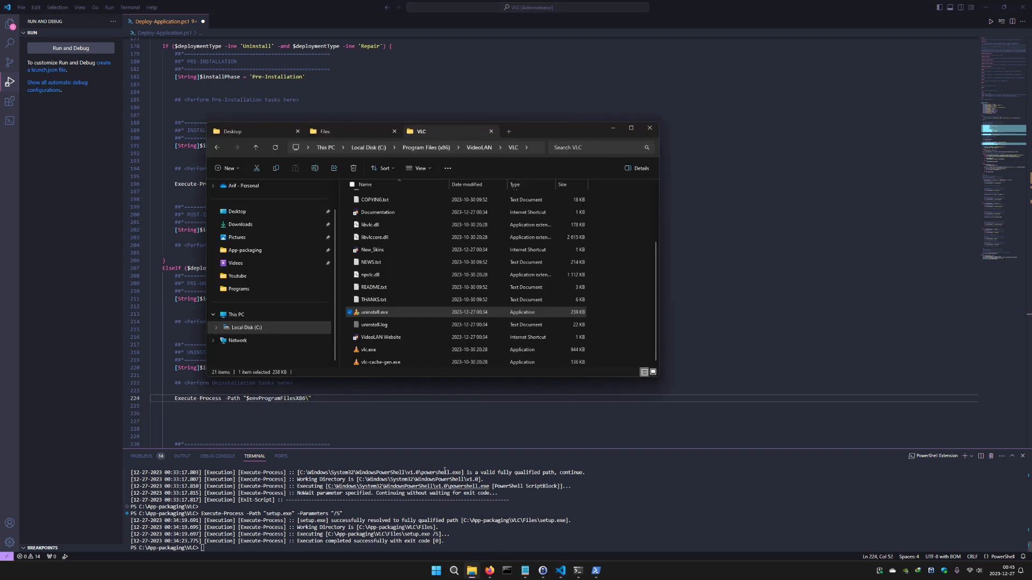
{"action": "left_click", "coordinate": [531, 149]}
{"action": "left_click_drag", "start_coordinate": [350, 147], "coordinate": [385, 147]}
{"action": "key", "text": "ctrl+c"}
{"action": "left_click", "coordinate": [613, 128]}
{"action": "key", "text": "ctrl+v"}
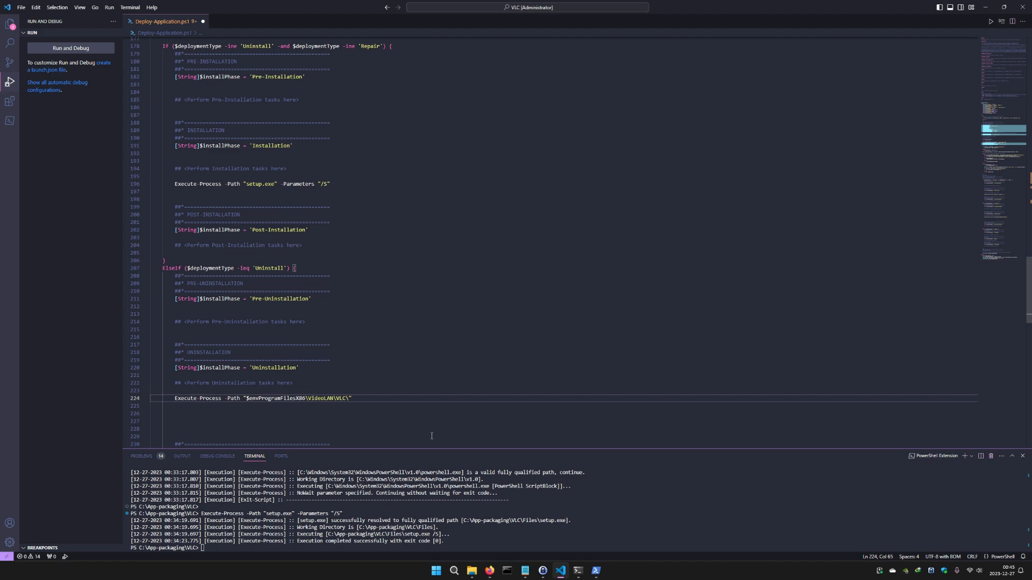
- Copy the uninstaller's file name from the VLC folder and append uninstall.exe to the -Path value in the script
{"action": "left_click", "coordinate": [472, 571]}
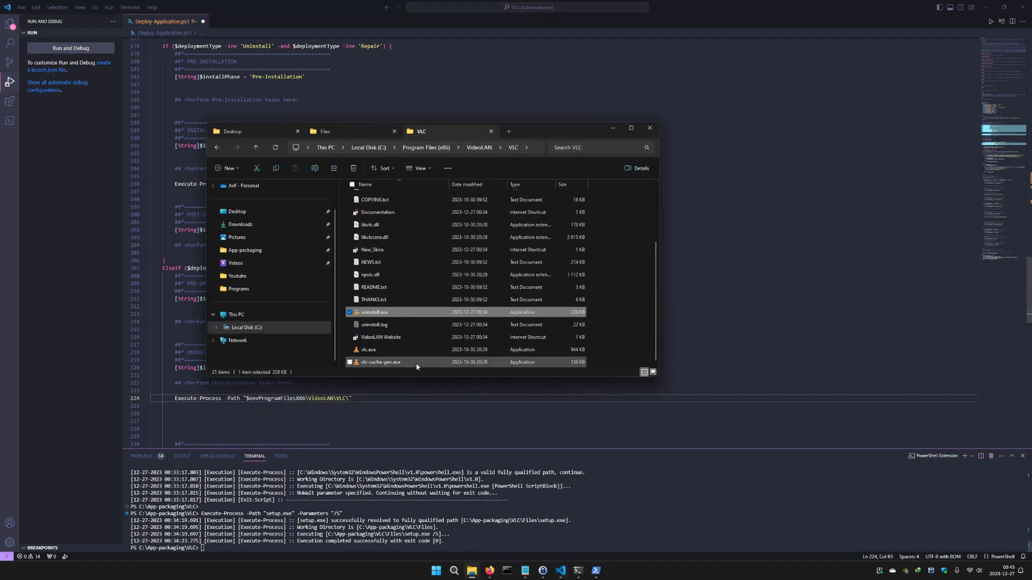
{"action": "key", "text": "F2"}
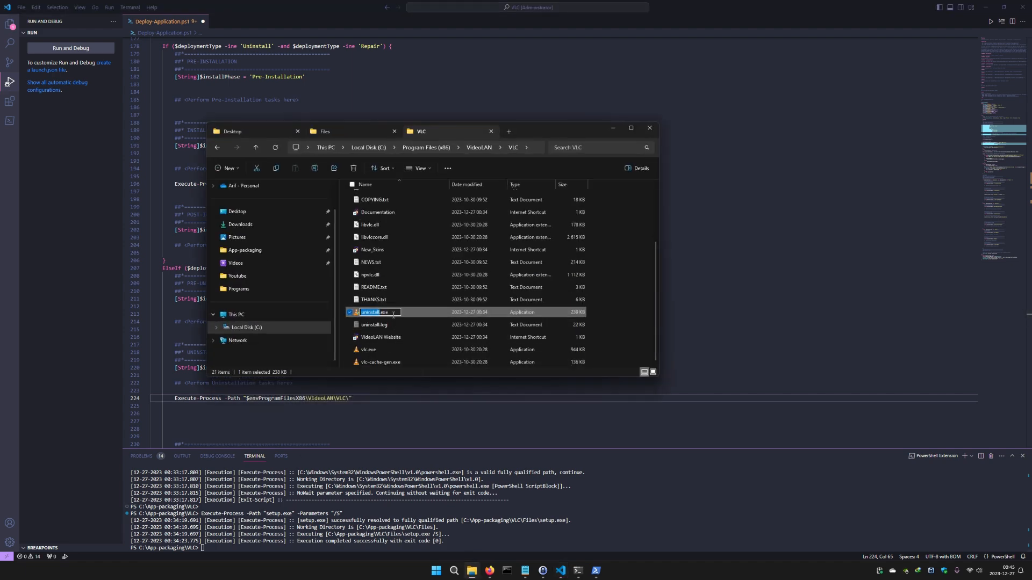
{"action": "left_click", "coordinate": [624, 308]}
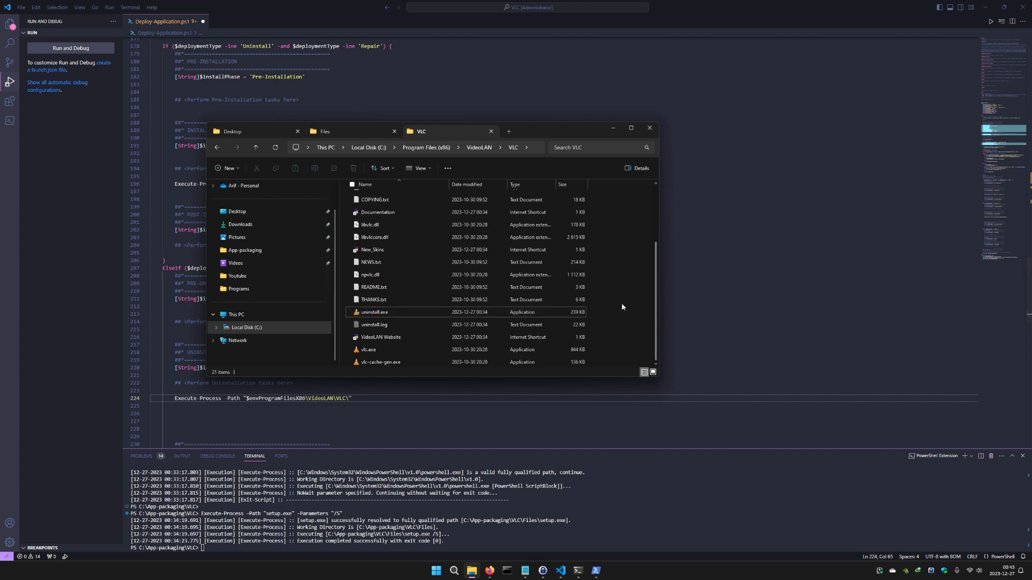
{"action": "left_click", "coordinate": [612, 129]}
{"action": "key", "text": "ctrl+v"}
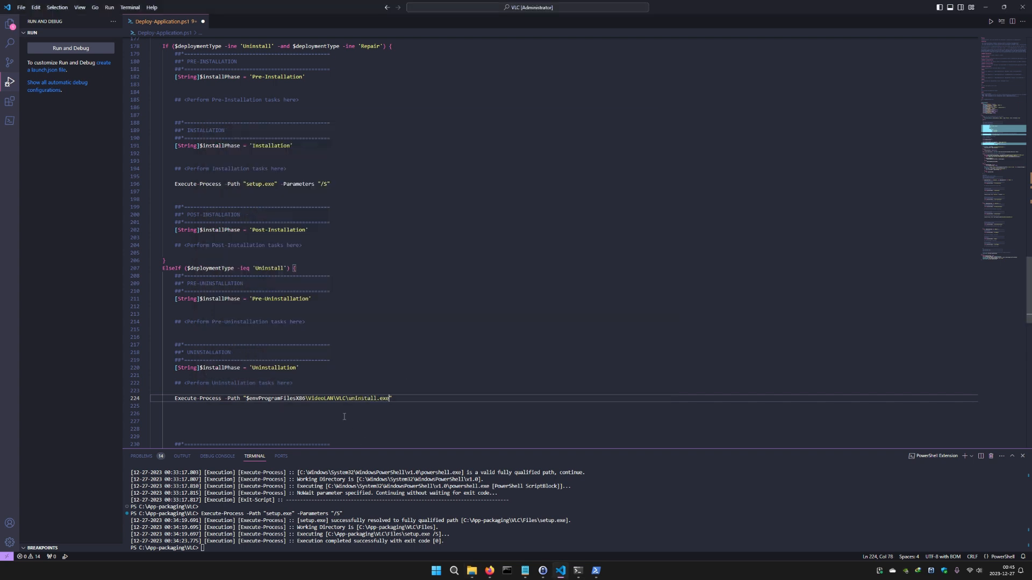
- Add -Parameters "/S" to the uninstall command and remove one surplus blank line below it
{"action": "left_click", "coordinate": [398, 398]}
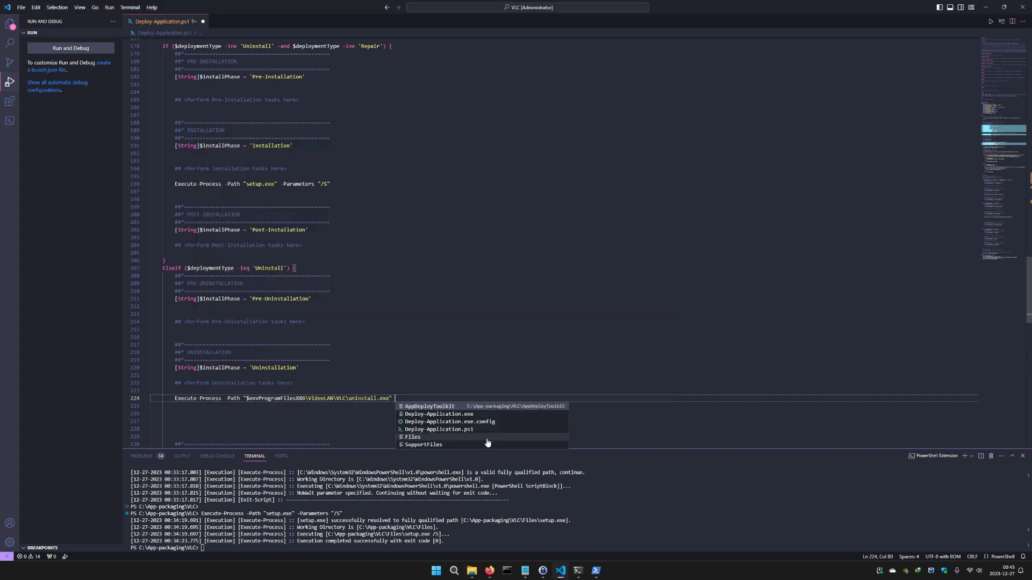
{"action": "type", "text": "-Parameters"}
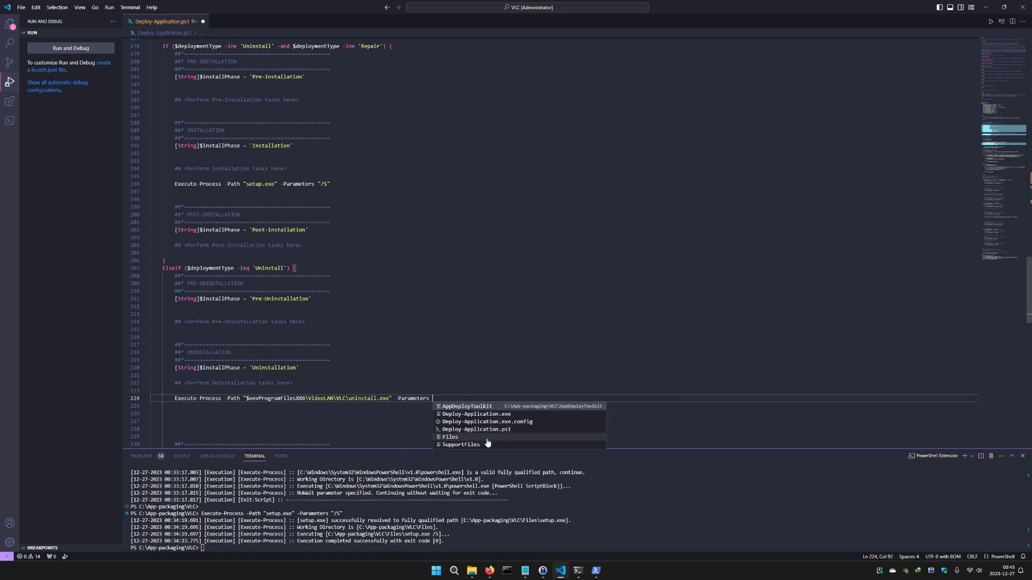
{"action": "type", "text": " \"\""}
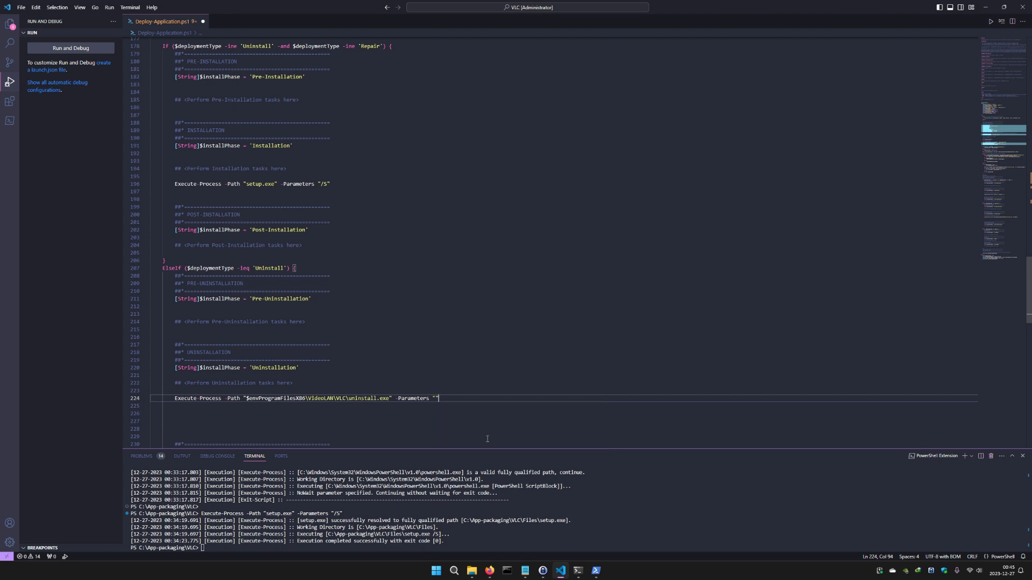
{"action": "type", "text": "/S"}
{"action": "left_click", "coordinate": [453, 396]}
{"action": "left_click", "coordinate": [273, 432]}
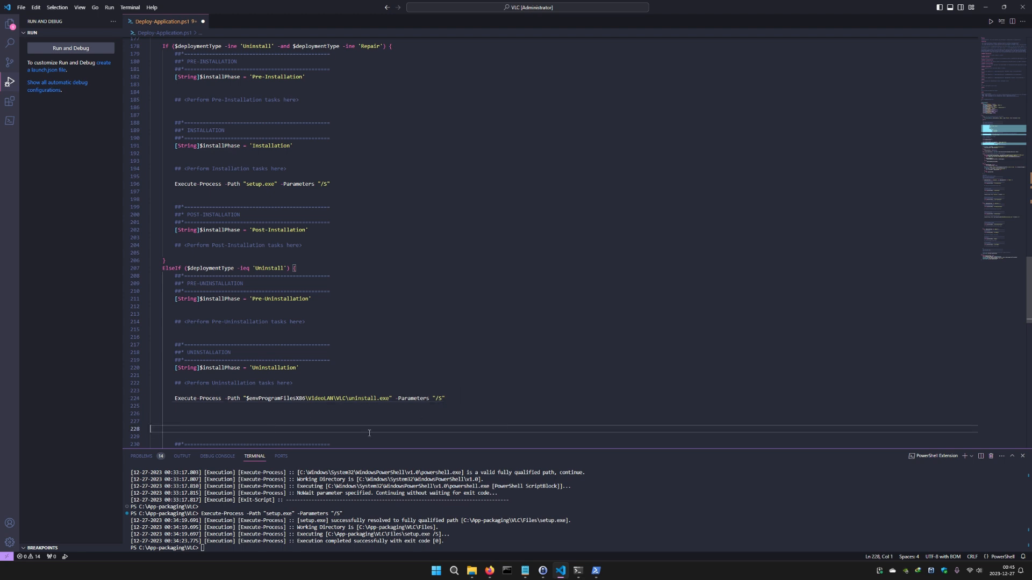
{"action": "key", "text": "BackSpace"}
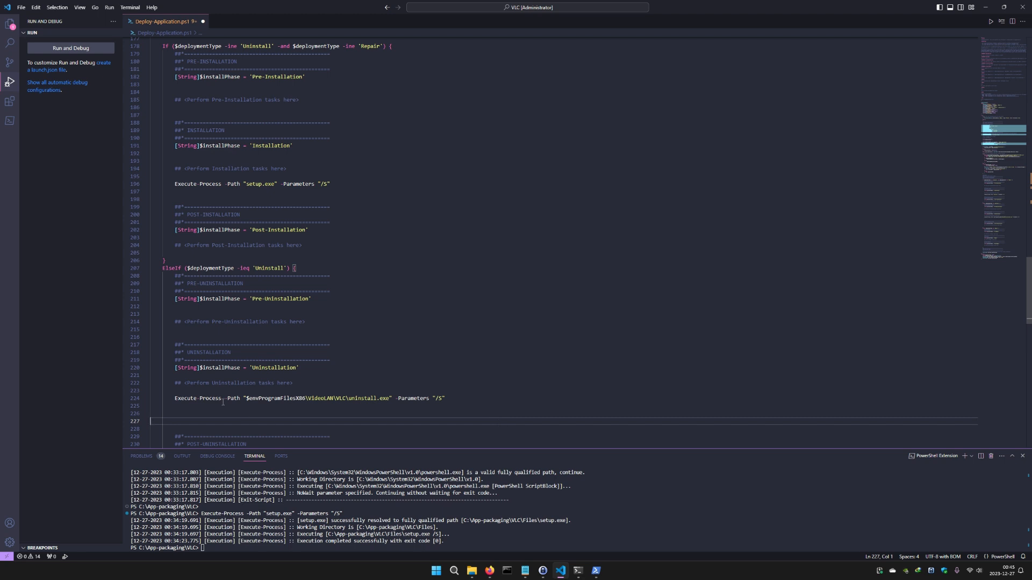
- With the complete uninstall command line selected in the script, clear the terminal with cls and make the terminal area taller
{"action": "left_click_drag", "start_coordinate": [170, 399], "coordinate": [458, 396]}
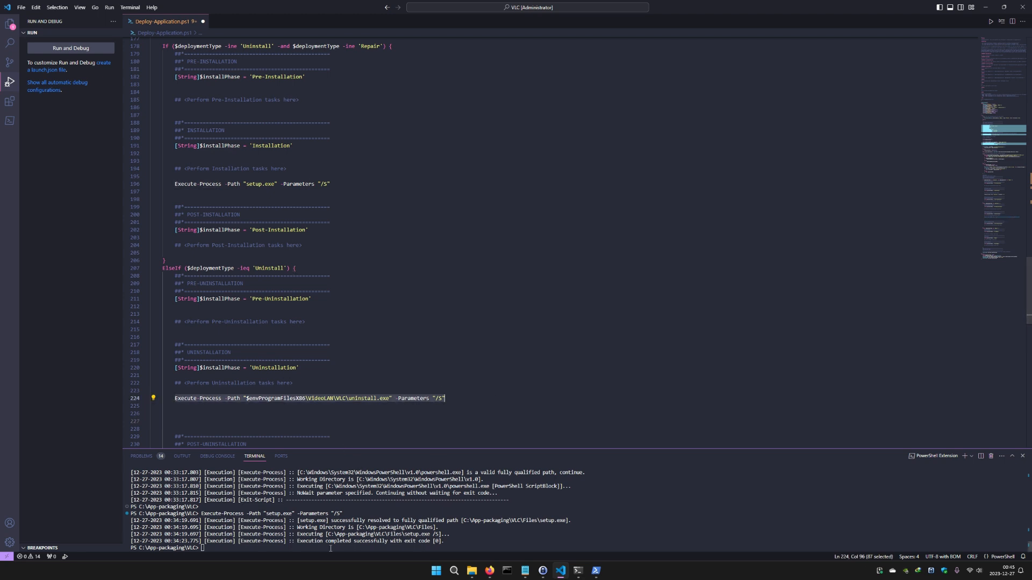
{"action": "key", "text": "F8"}
{"action": "type", "text": "cls"}
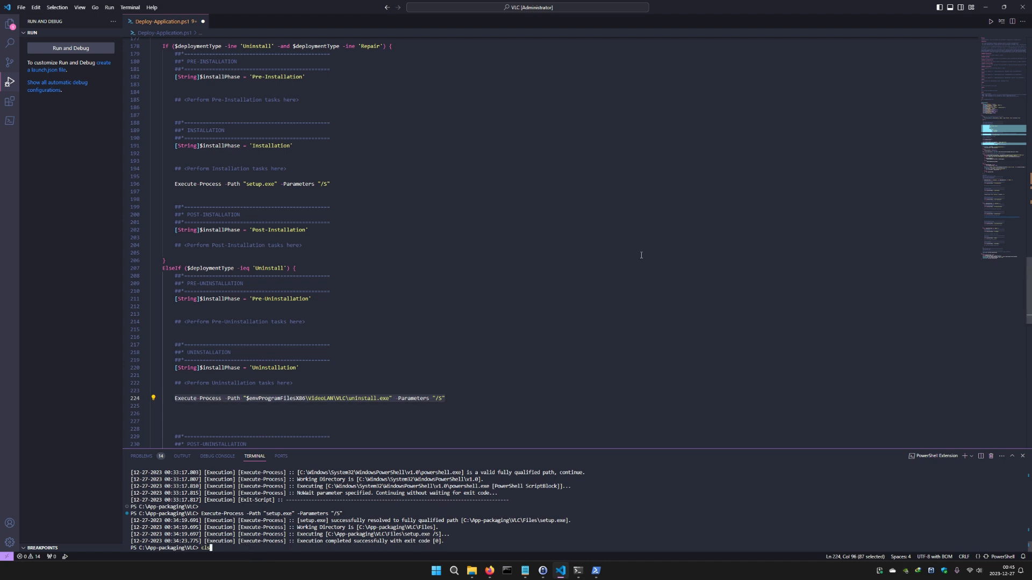
{"action": "key", "text": "Return"}
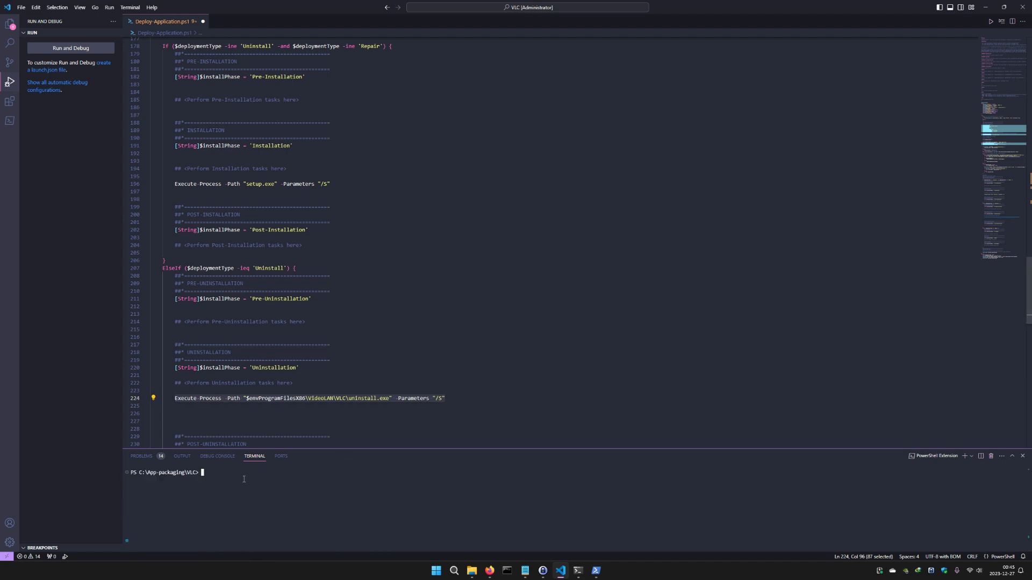
{"action": "left_click_drag", "start_coordinate": [316, 450], "coordinate": [323, 383]}
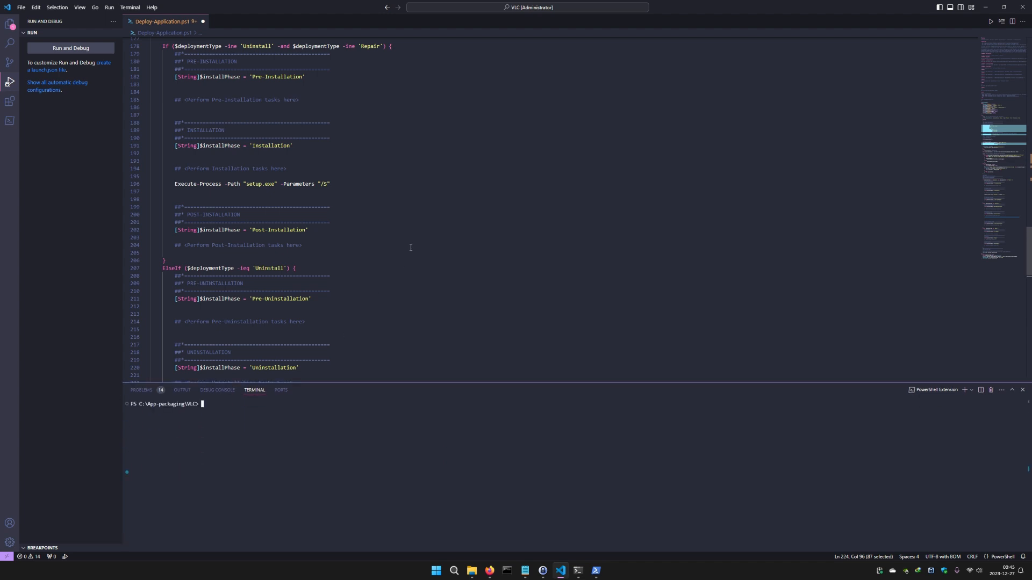
- Show the project's file list and locate the $DeploymentType parameter in the Param block of Deploy-Application.ps1
{"action": "scroll", "coordinate": [410, 248], "scroll_direction": "down", "scroll_amount": 5}
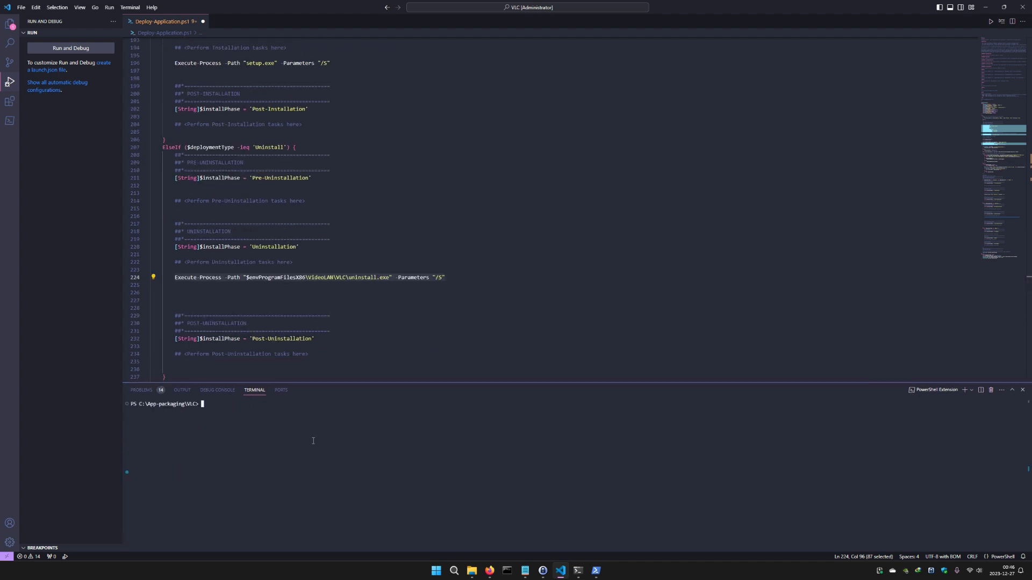
{"action": "left_click", "coordinate": [9, 23]}
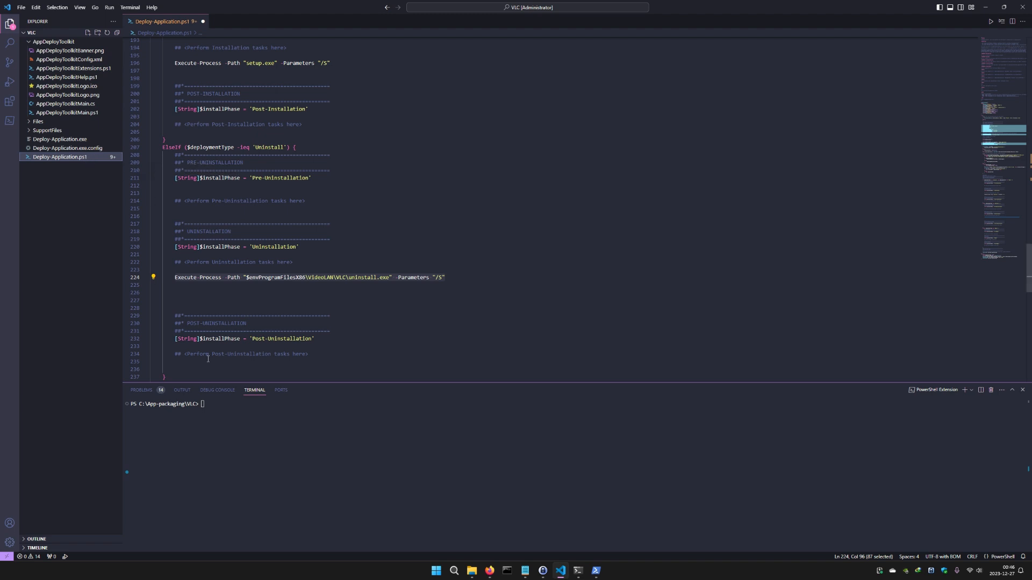
{"action": "left_click", "coordinate": [284, 425]}
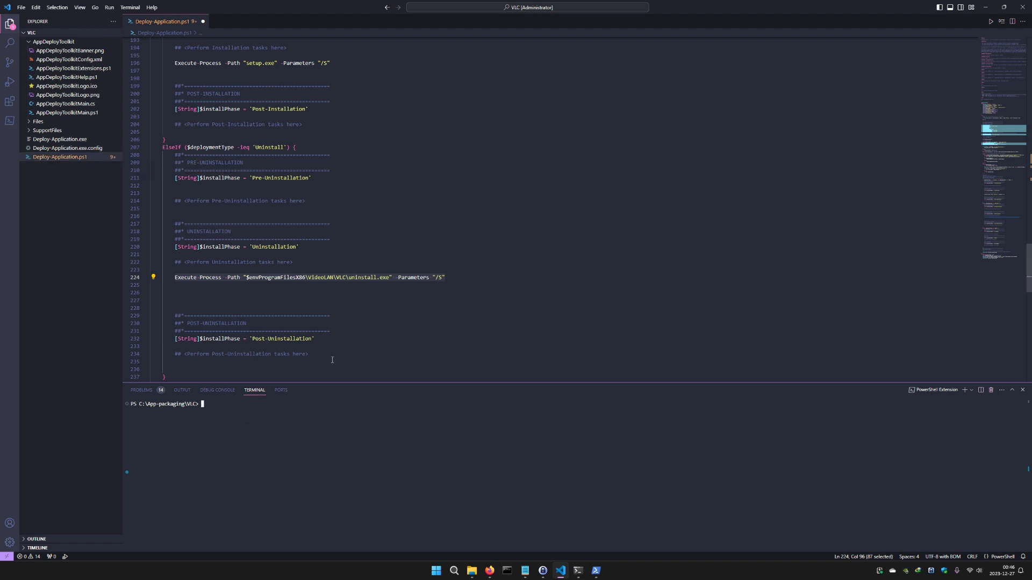
{"action": "scroll", "coordinate": [331, 329], "scroll_direction": "up", "scroll_amount": 5}
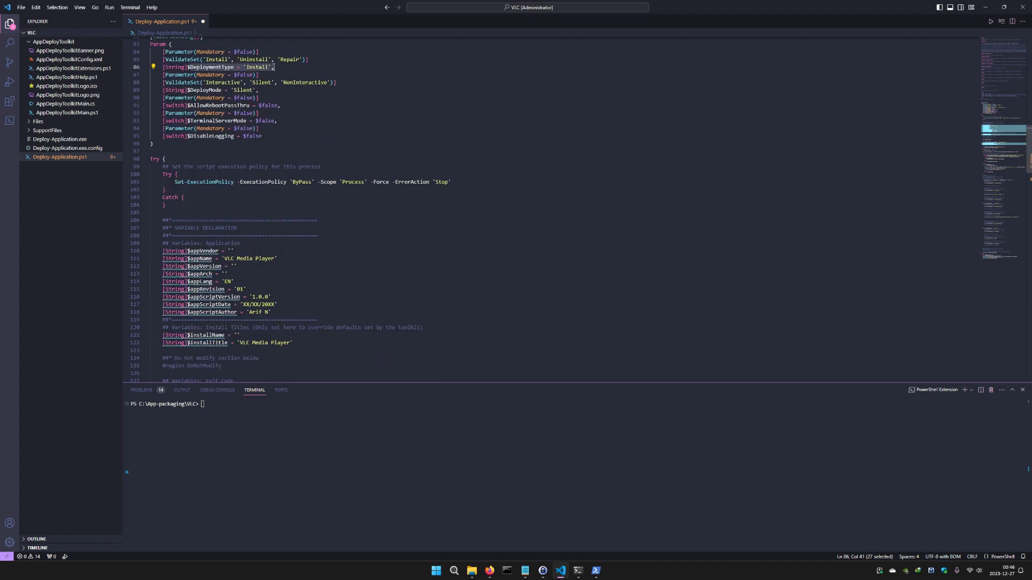
{"action": "left_click", "coordinate": [277, 69]}
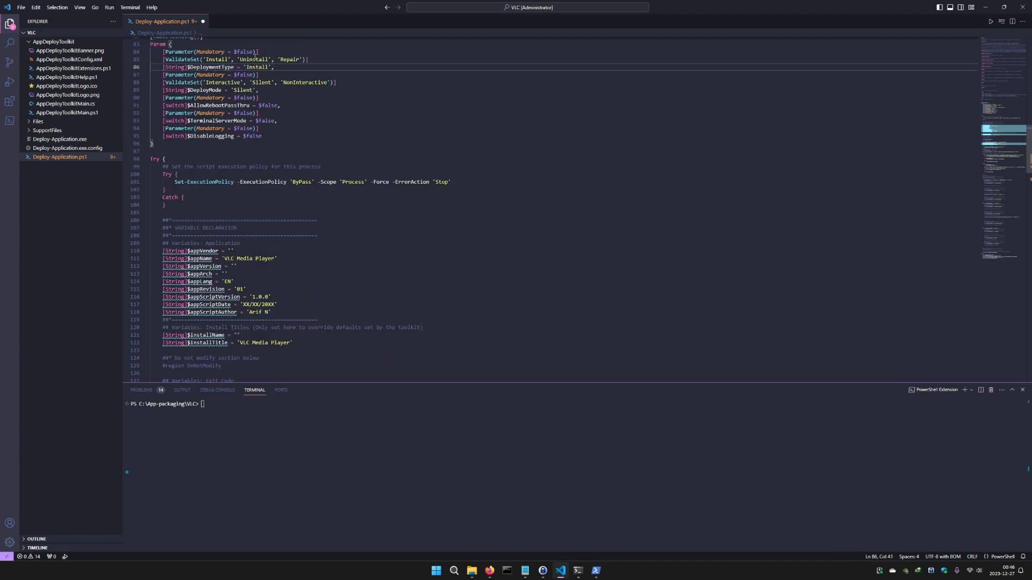
- Enter the command .\Deploy-Application.ps1 -DeploymentType Uninstall at the terminal prompt
{"action": "left_click", "coordinate": [283, 459]}
{"action": "type", "text": ".\\De"}
{"action": "key", "text": "Tab"}
{"action": "key", "text": "Tab"}
{"action": "key", "text": "Tab"}
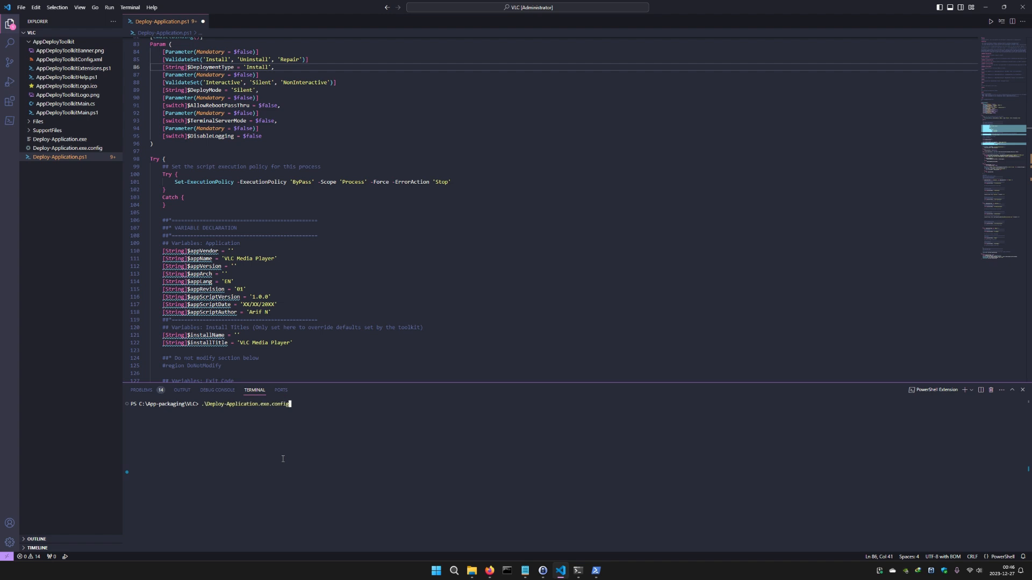
{"action": "type", "text": "-deploy"}
{"action": "key", "text": "Tab"}
{"action": "type", "text": "un"}
{"action": "key", "text": "Tab"}
- Highlight the script's Uninstallation section and run the prepared uninstall command in the terminal
{"action": "scroll", "coordinate": [360, 286], "scroll_direction": "down", "scroll_amount": 20}
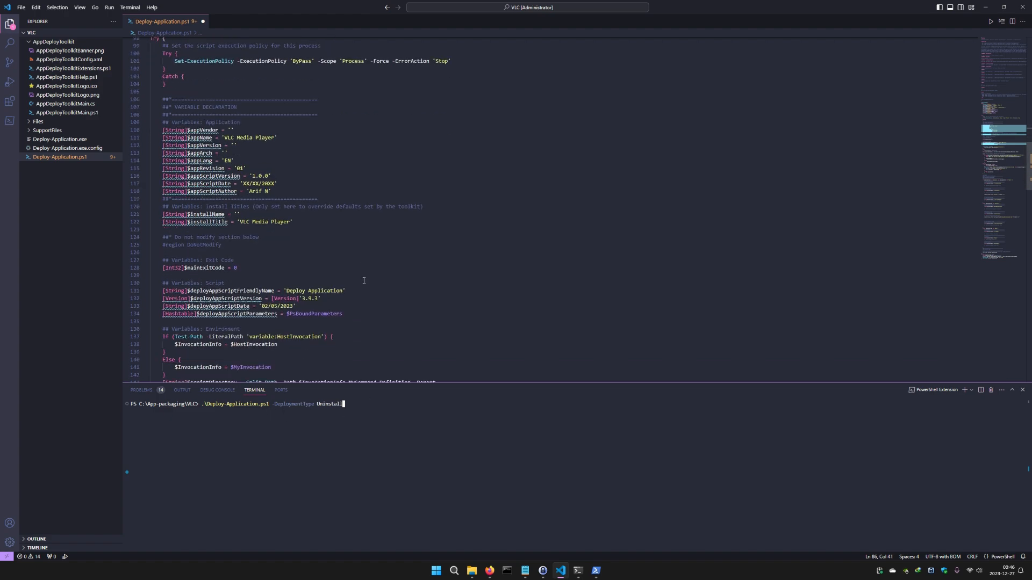
{"action": "scroll", "coordinate": [361, 285], "scroll_direction": "down", "scroll_amount": 16}
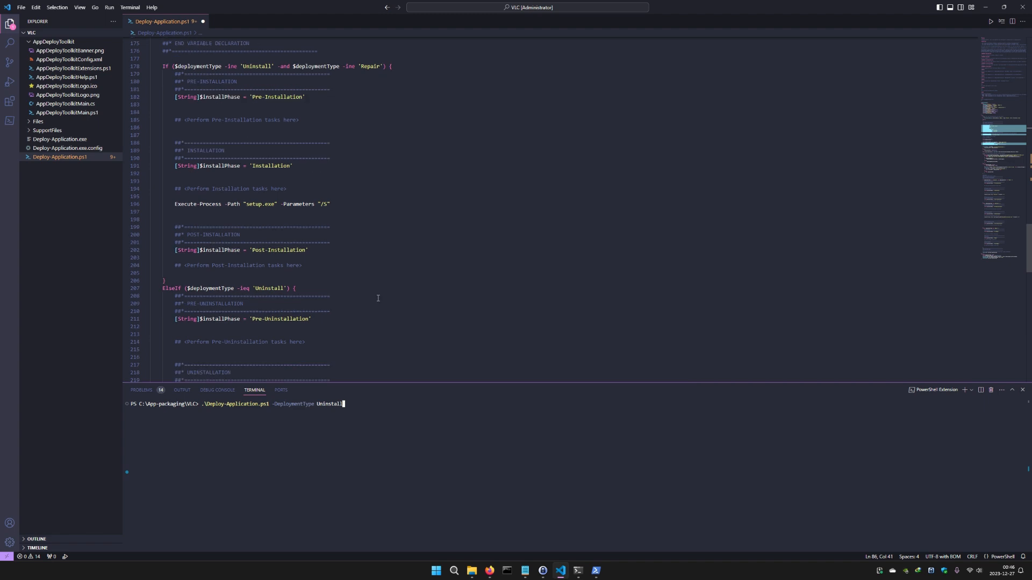
{"action": "left_click_drag", "start_coordinate": [421, 292], "coordinate": [178, 239]}
{"action": "left_click", "coordinate": [409, 423]}
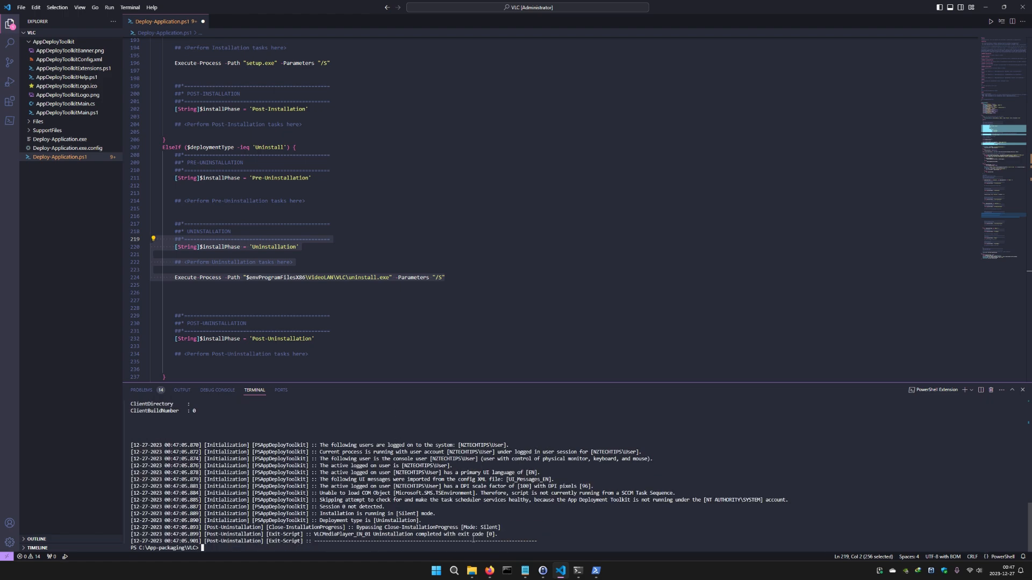
{"action": "left_click", "coordinate": [592, 278]}
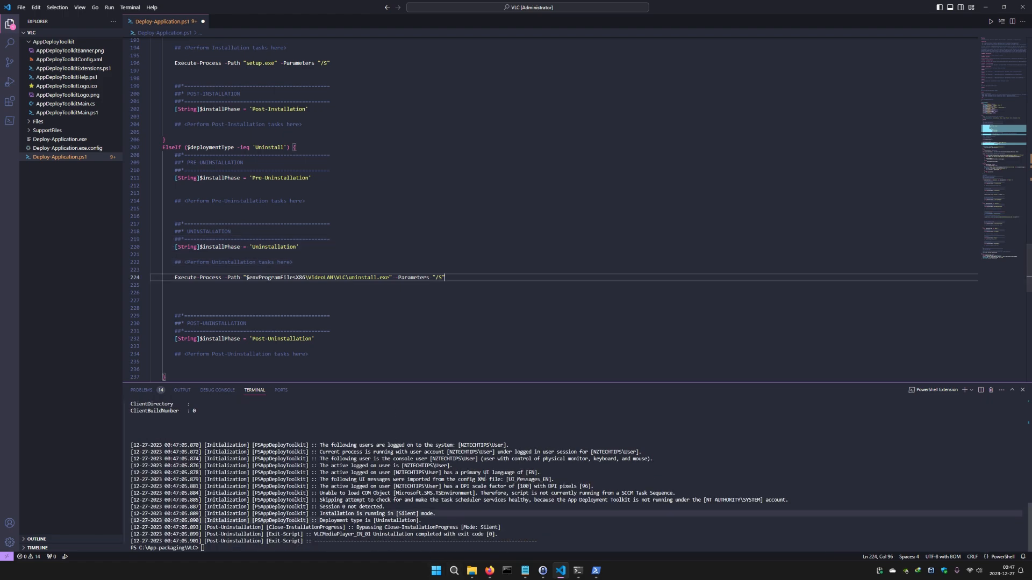
- Refresh the desktop and test the uninstall by launching VLC media player from its shortcut, closing the player again
{"action": "left_click", "coordinate": [984, 9]}
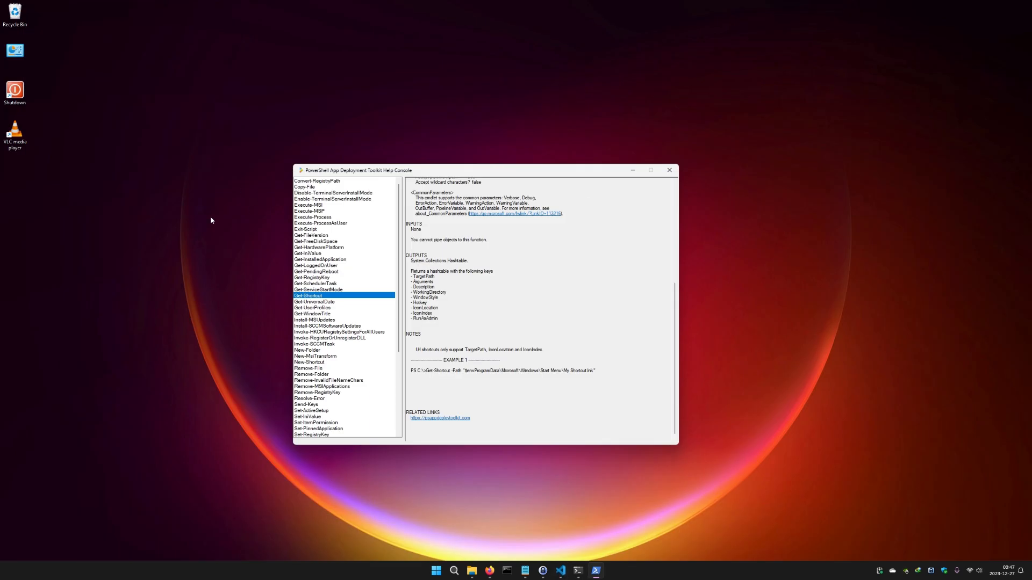
{"action": "right_click", "coordinate": [110, 234]}
{"action": "left_click", "coordinate": [131, 269]}
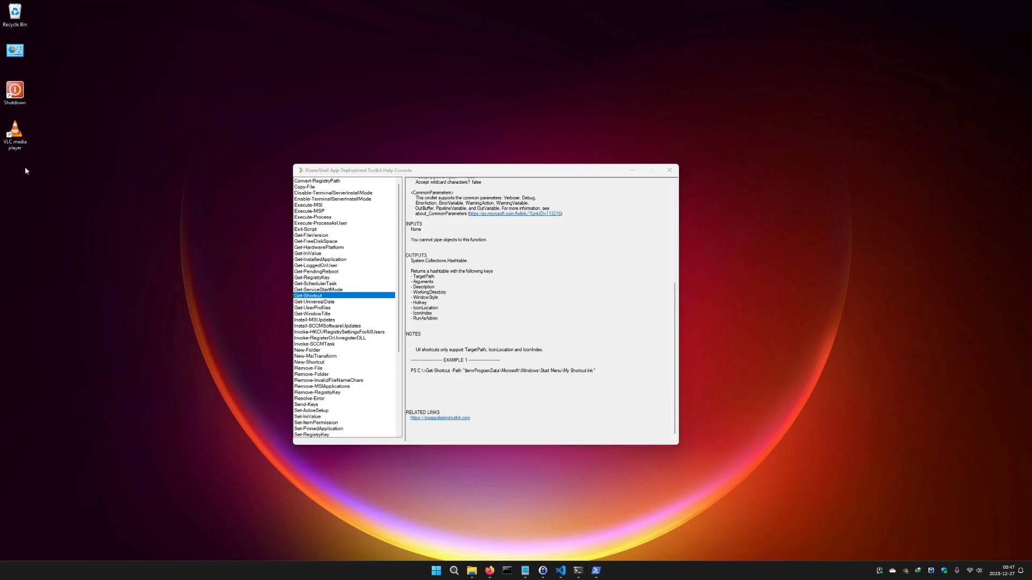
{"action": "double_click", "coordinate": [20, 138]}
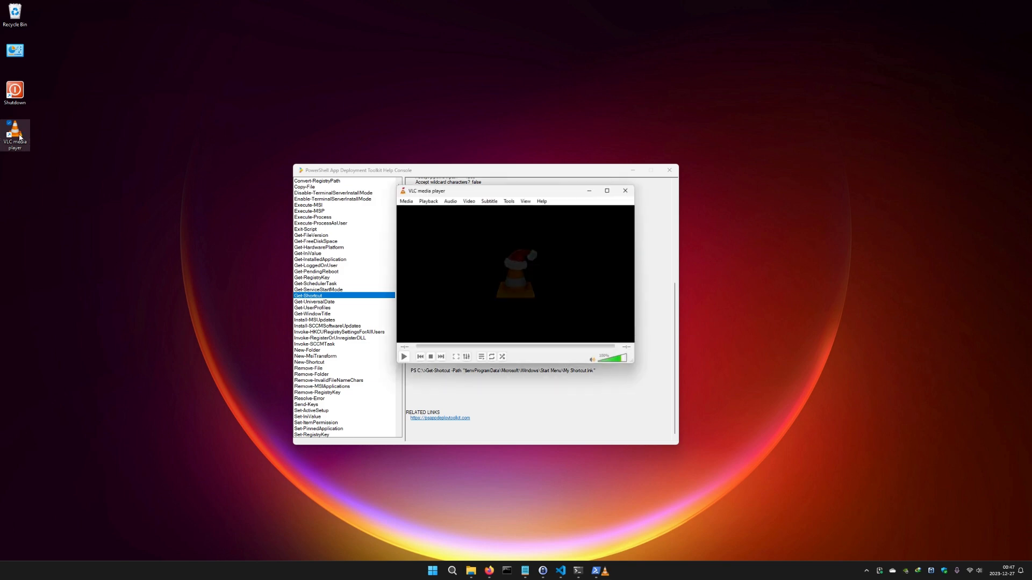
{"action": "left_click", "coordinate": [623, 192]}
{"action": "left_click", "coordinate": [162, 272]}
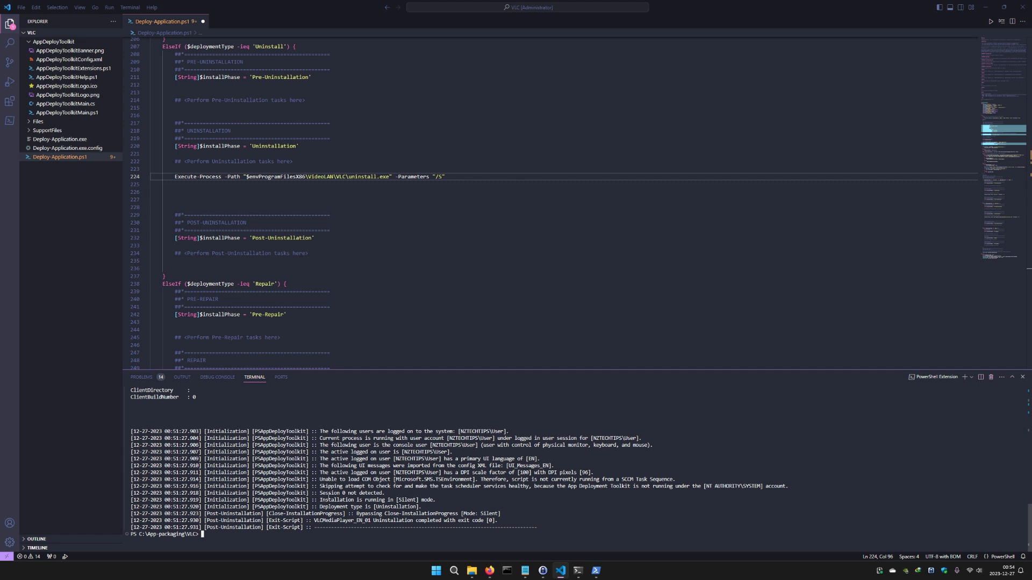
- Examine the uninstall run's log in the terminal and compare it with the script's Execute-Process uninstall line
{"action": "left_click_drag", "start_coordinate": [320, 507], "coordinate": [422, 507]}
{"action": "left_click", "coordinate": [329, 513]}
{"action": "left_click_drag", "start_coordinate": [499, 513], "coordinate": [456, 515]}
{"action": "left_click_drag", "start_coordinate": [315, 520], "coordinate": [433, 523]}
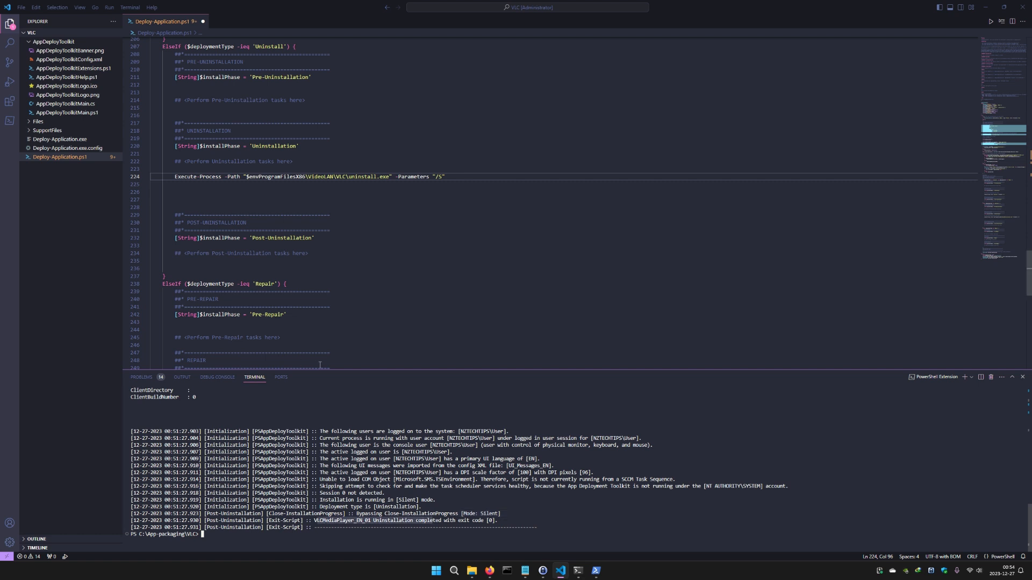
{"action": "left_click", "coordinate": [434, 496]}
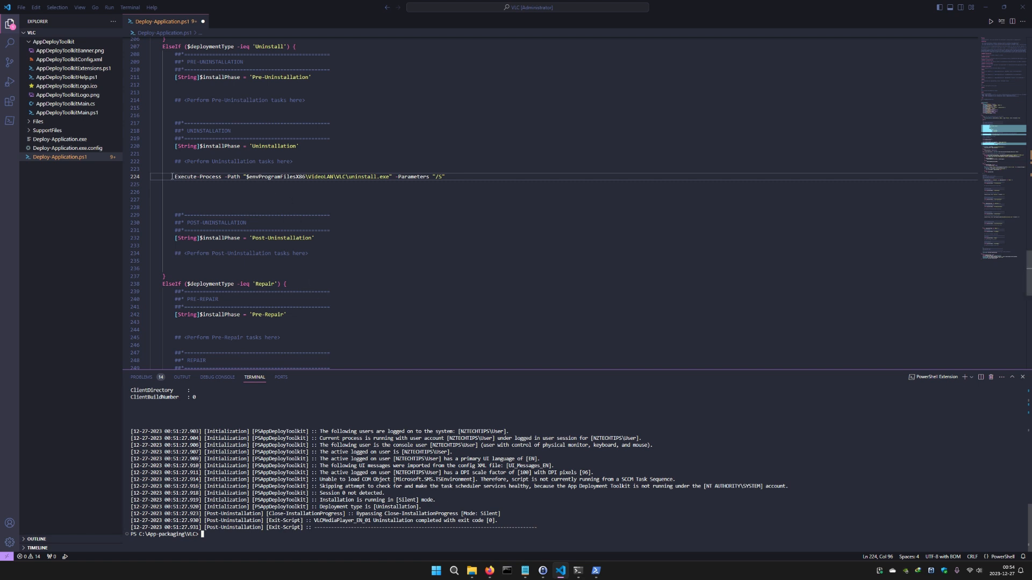
{"action": "left_click_drag", "start_coordinate": [173, 177], "coordinate": [454, 177]}
{"action": "left_click", "coordinate": [453, 177]}
{"action": "left_click", "coordinate": [246, 544]}
{"action": "left_click", "coordinate": [344, 185]}
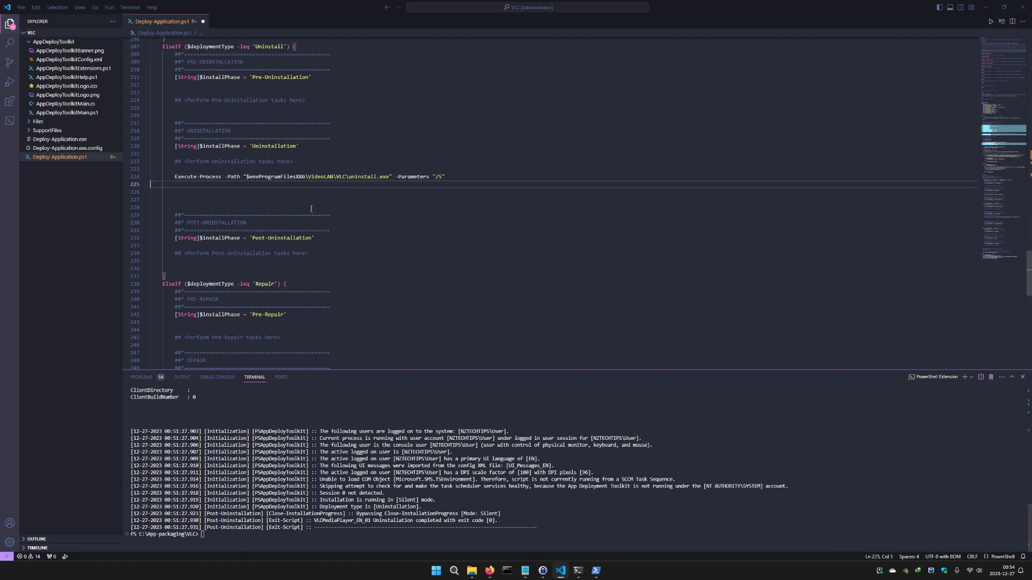
- Save Deploy-Application.ps1, rerun the previous uninstall command in the terminal and check the desktop for the VLC shortcut
{"action": "left_click", "coordinate": [21, 7]}
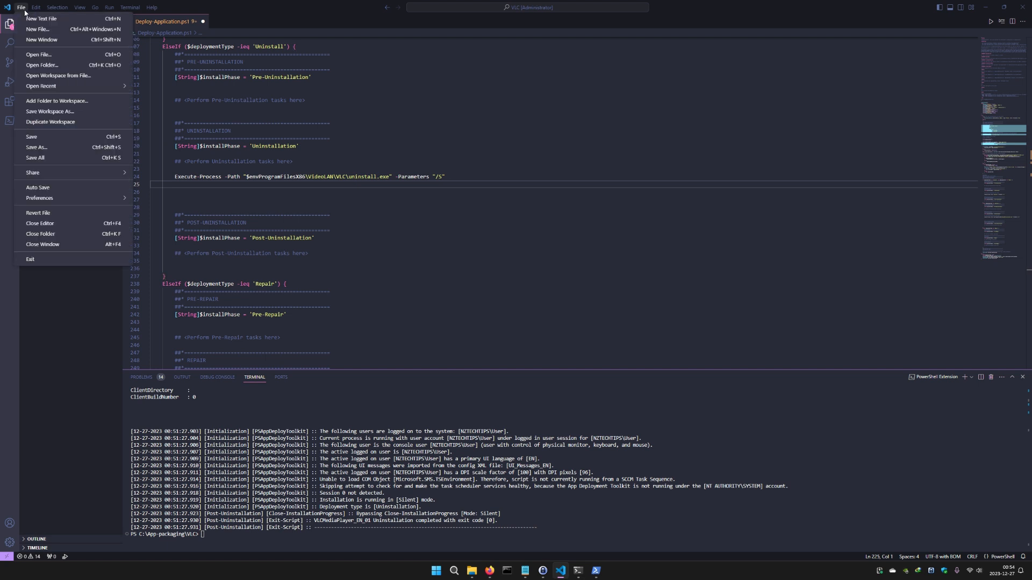
{"action": "left_click", "coordinate": [46, 139]}
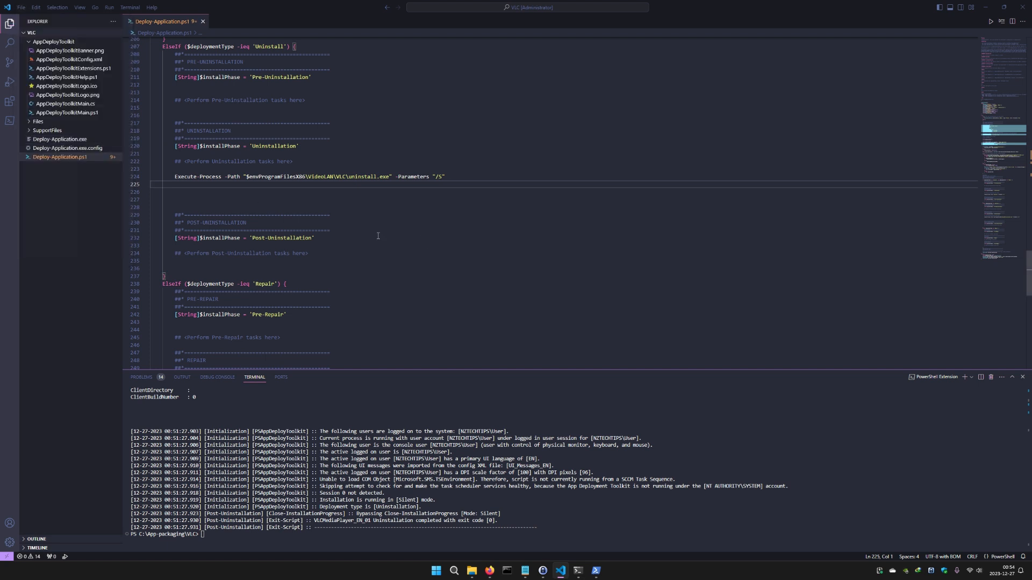
{"action": "left_click", "coordinate": [543, 473]}
{"action": "key", "text": "Up"}
{"action": "key", "text": "Return"}
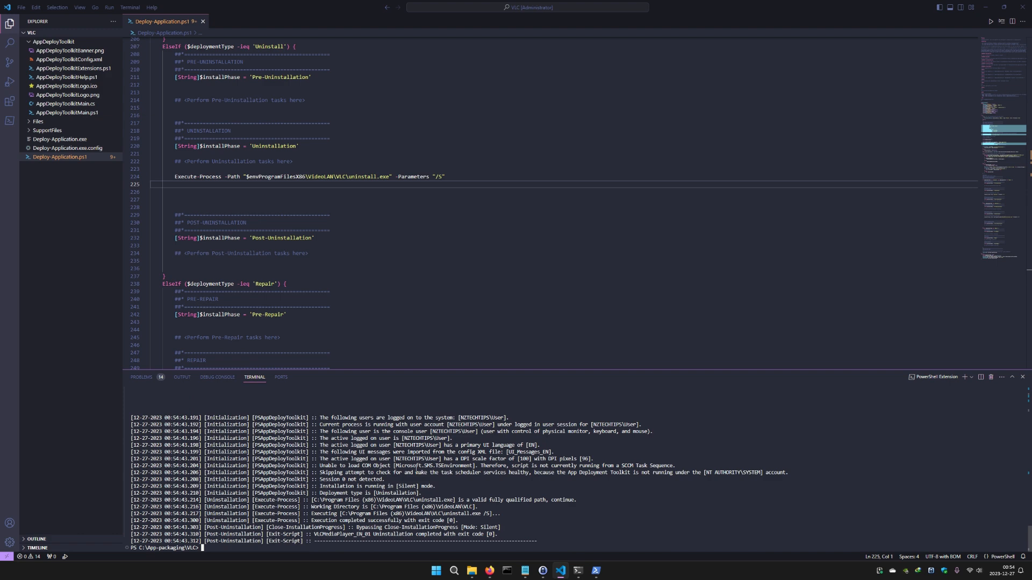
{"action": "left_click", "coordinate": [992, 13]}
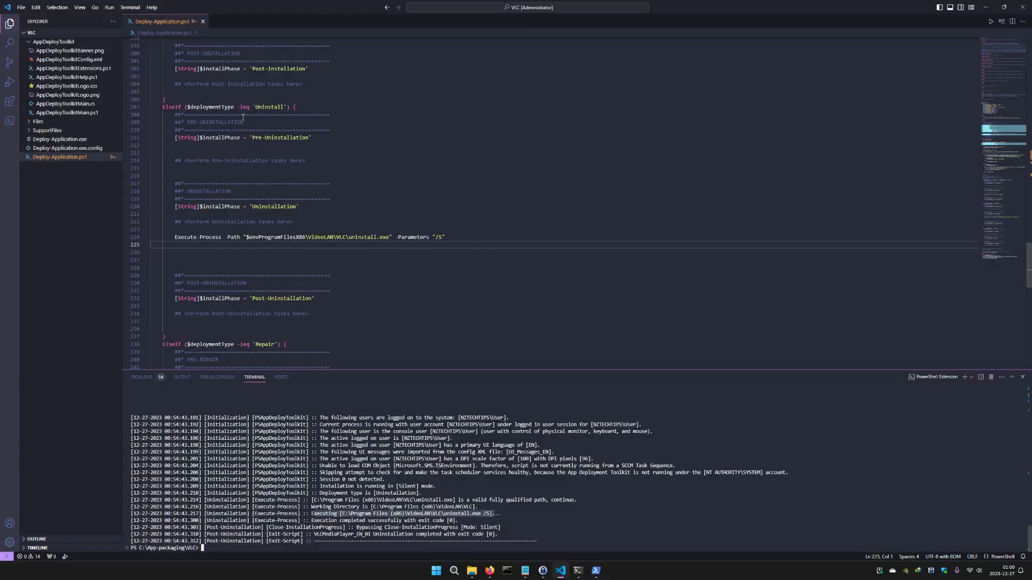
- Close the script and switch to a maximized File Explorer window showing the App-packaging\VLC folder
{"action": "left_click", "coordinate": [203, 22]}
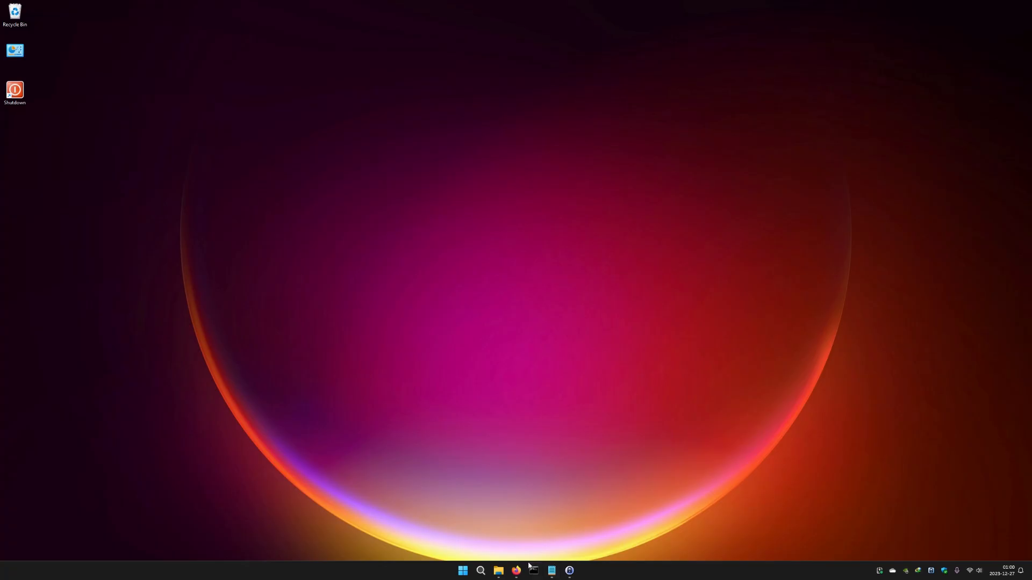
{"action": "left_click", "coordinate": [488, 572]}
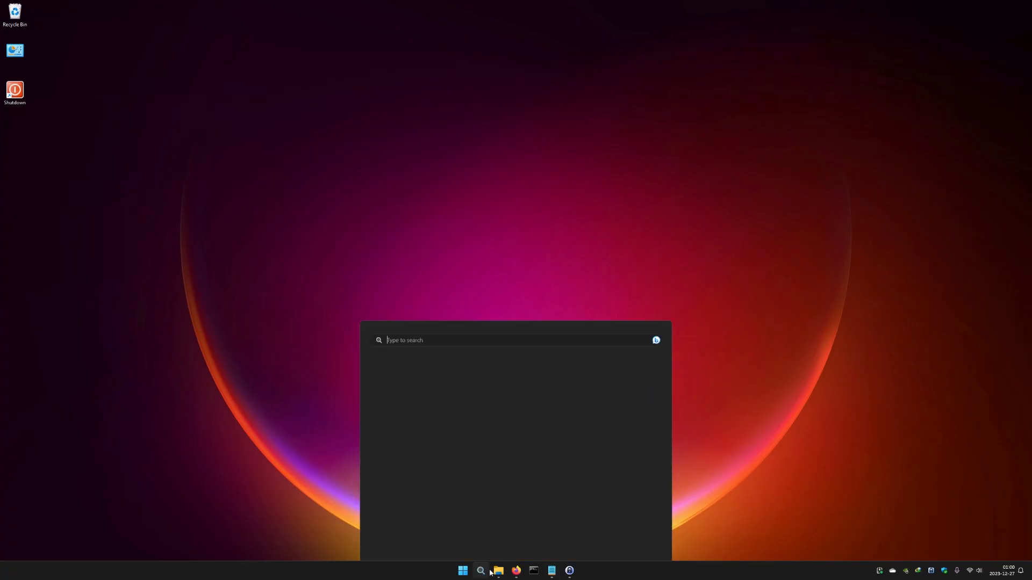
{"action": "left_click", "coordinate": [498, 571]}
{"action": "left_click", "coordinate": [347, 133]}
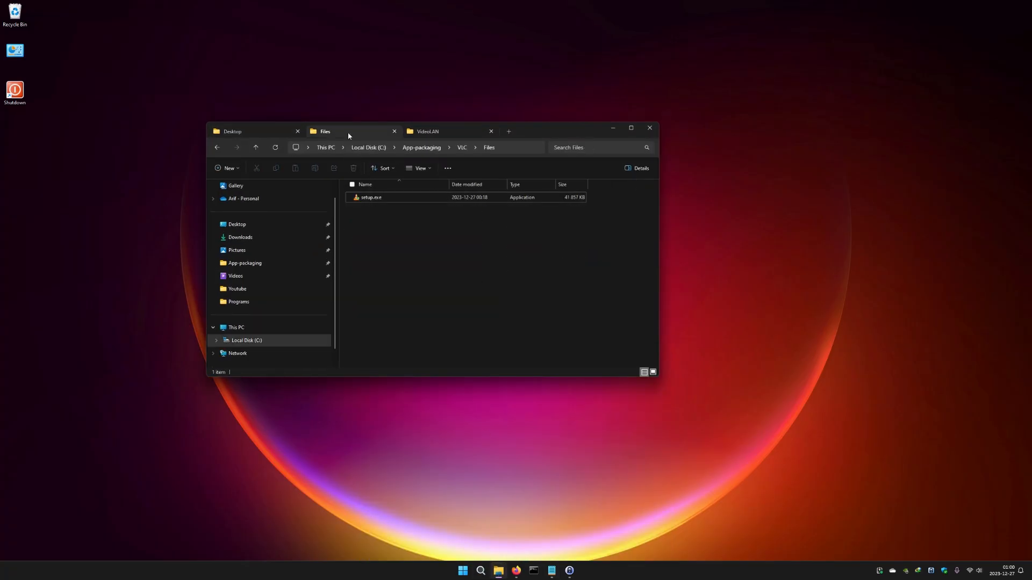
{"action": "left_click", "coordinate": [631, 128]}
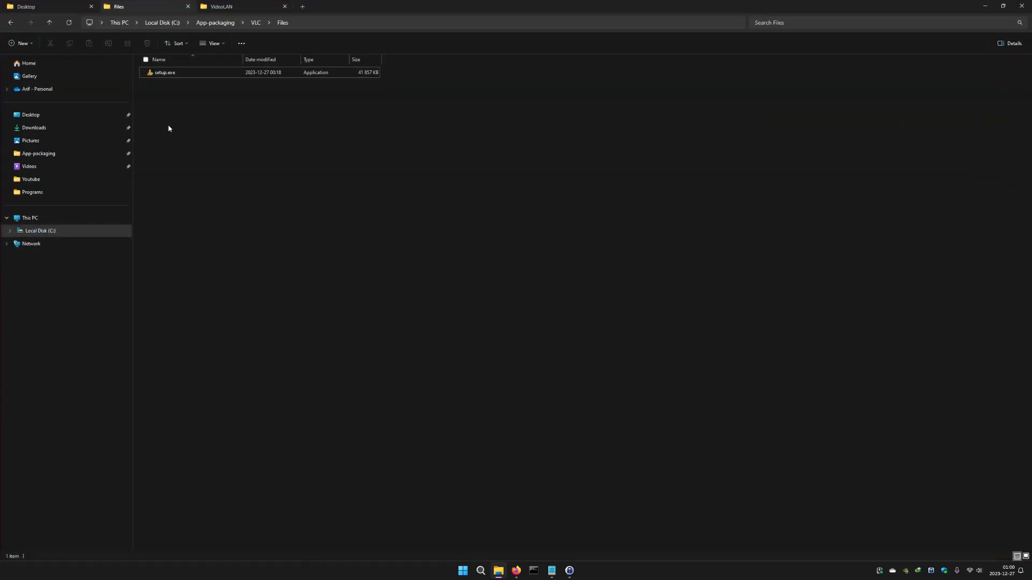
{"action": "left_click", "coordinate": [49, 22]}
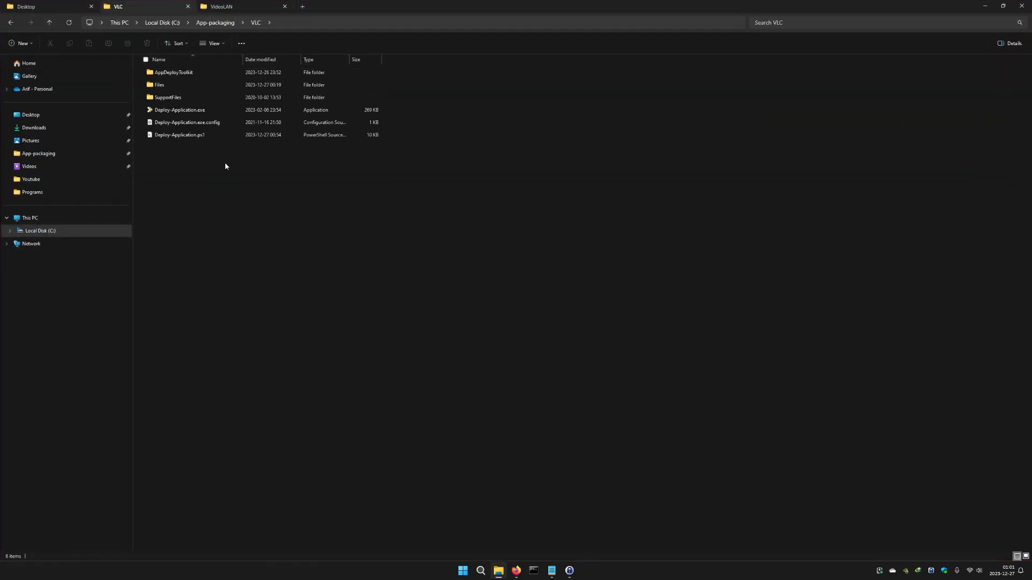
- Check inside SupportFiles, then permanently delete that folder, Deploy-Application.exe and Deploy-Application.exe.config from the VLC folder
{"action": "double_click", "coordinate": [168, 97]}
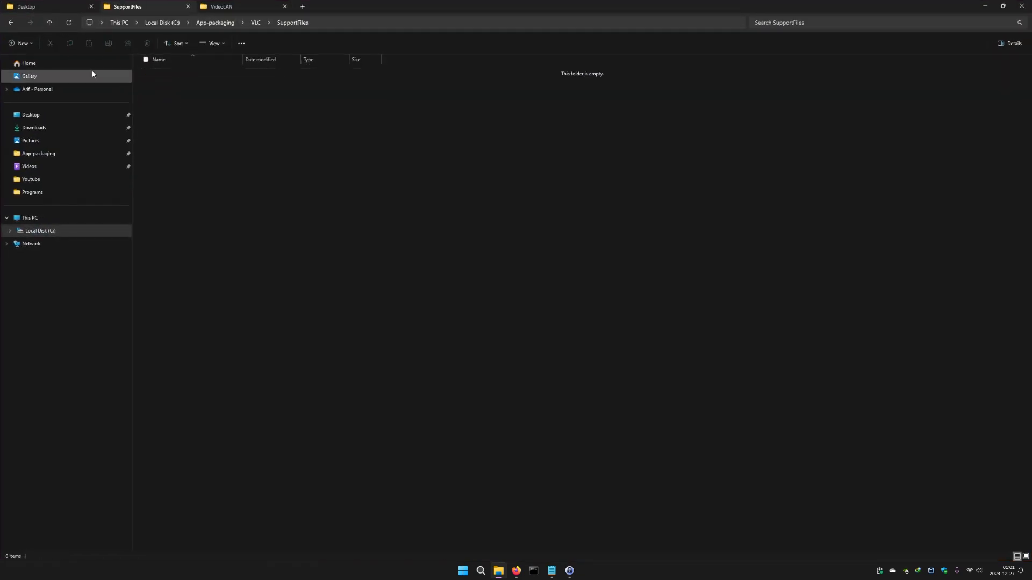
{"action": "left_click", "coordinate": [49, 22]}
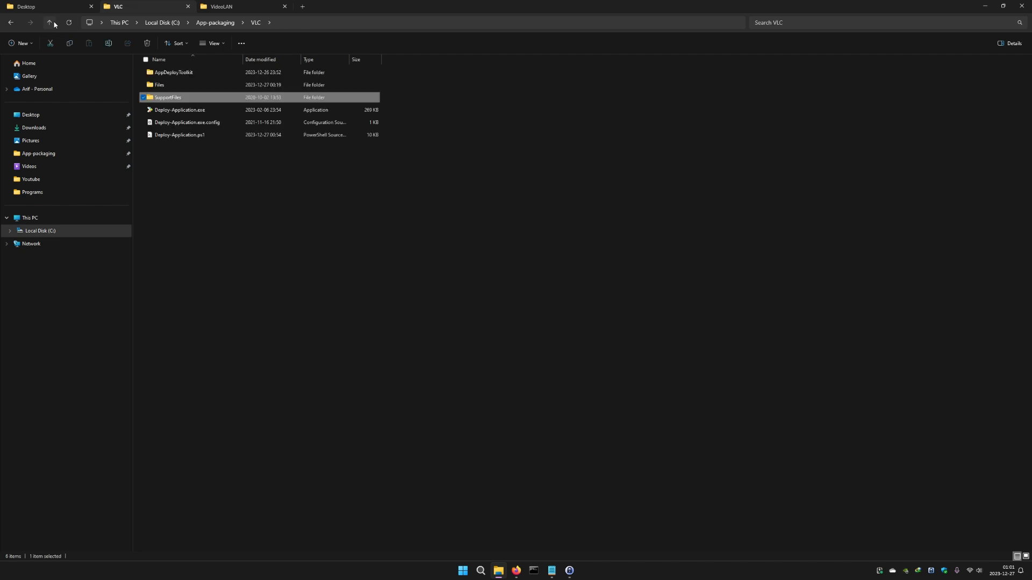
{"action": "left_click", "coordinate": [196, 110]}
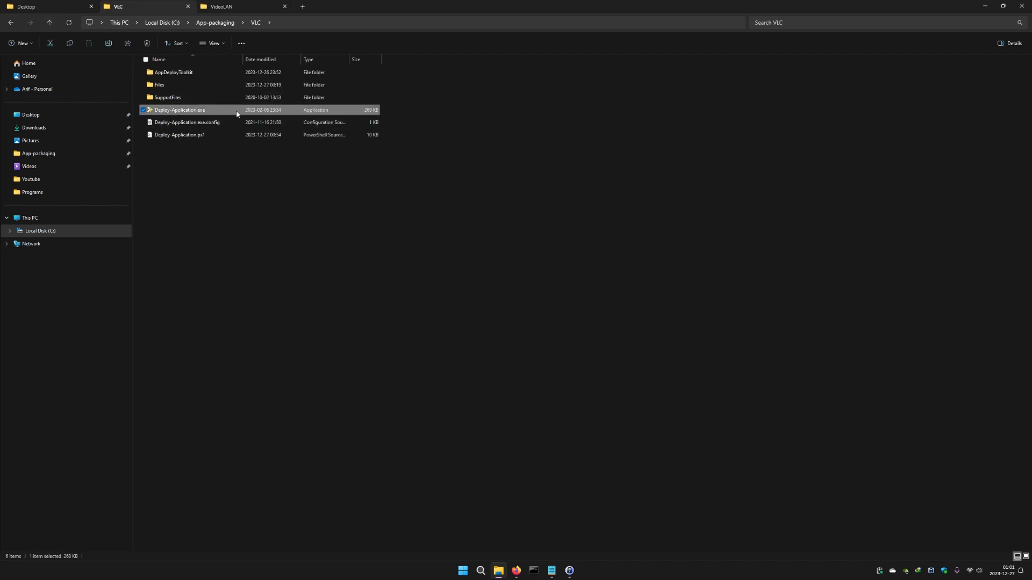
{"action": "left_click", "coordinate": [193, 168]}
{"action": "left_click", "coordinate": [161, 127]}
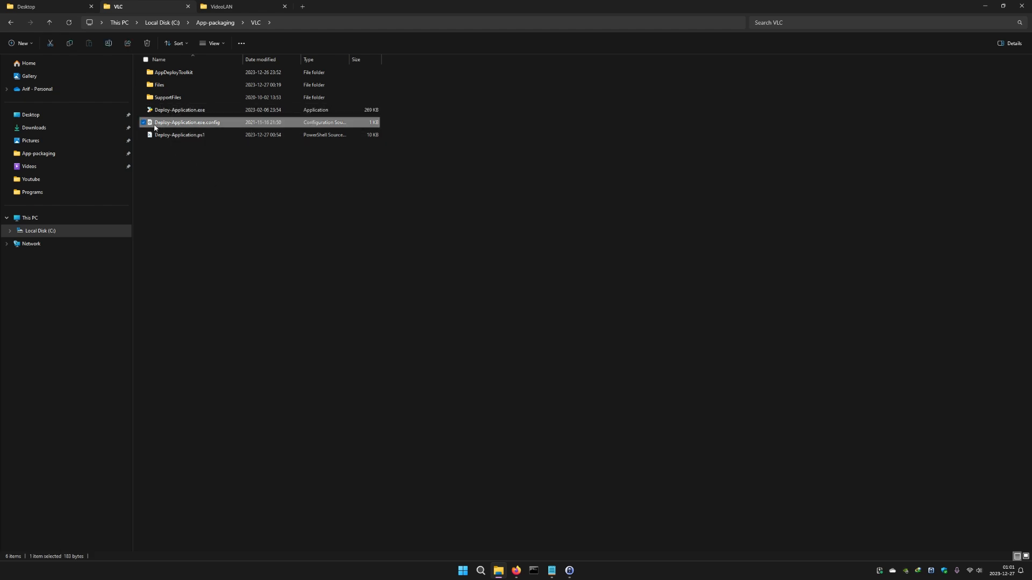
{"action": "left_click", "coordinate": [202, 110], "text": "ctrl"}
{"action": "left_click", "coordinate": [201, 99], "text": "ctrl"}
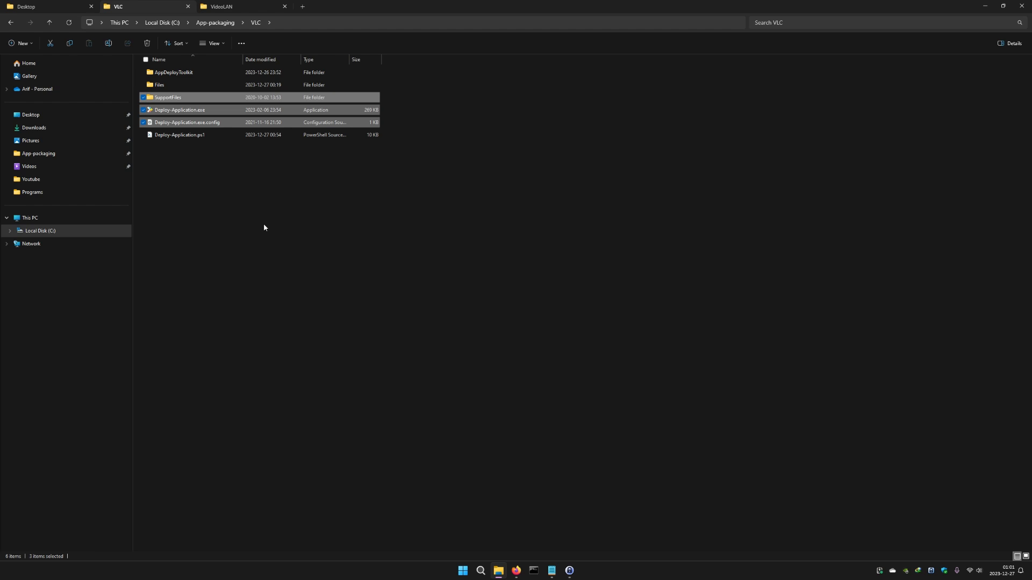
{"action": "key", "text": "shift+Delete"}
{"action": "key", "text": "Return"}
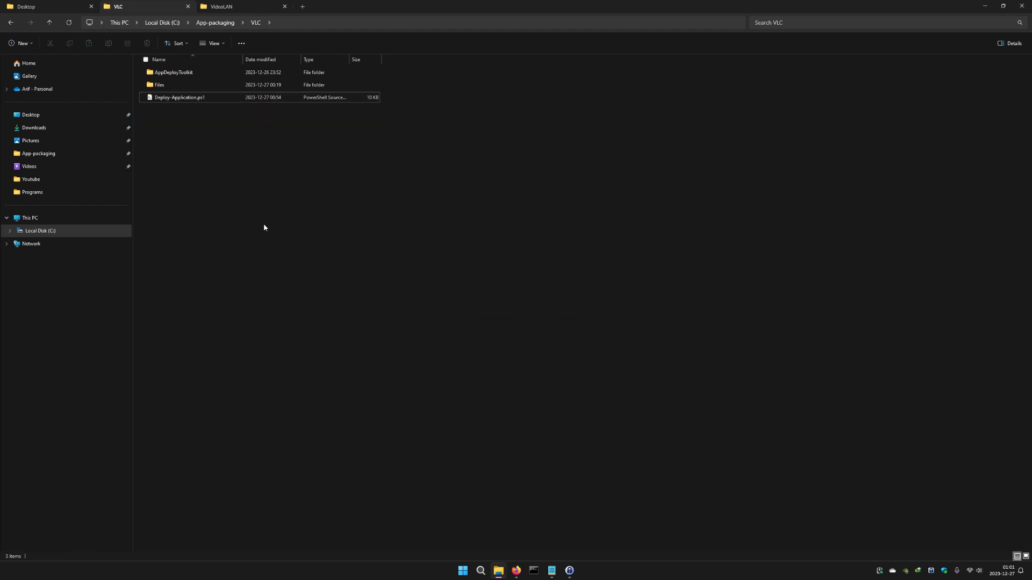
- Create a new folder named Output inside the App-packaging folder
{"action": "left_click", "coordinate": [52, 22]}
{"action": "left_click", "coordinate": [226, 163]}
{"action": "right_click", "coordinate": [198, 147]}
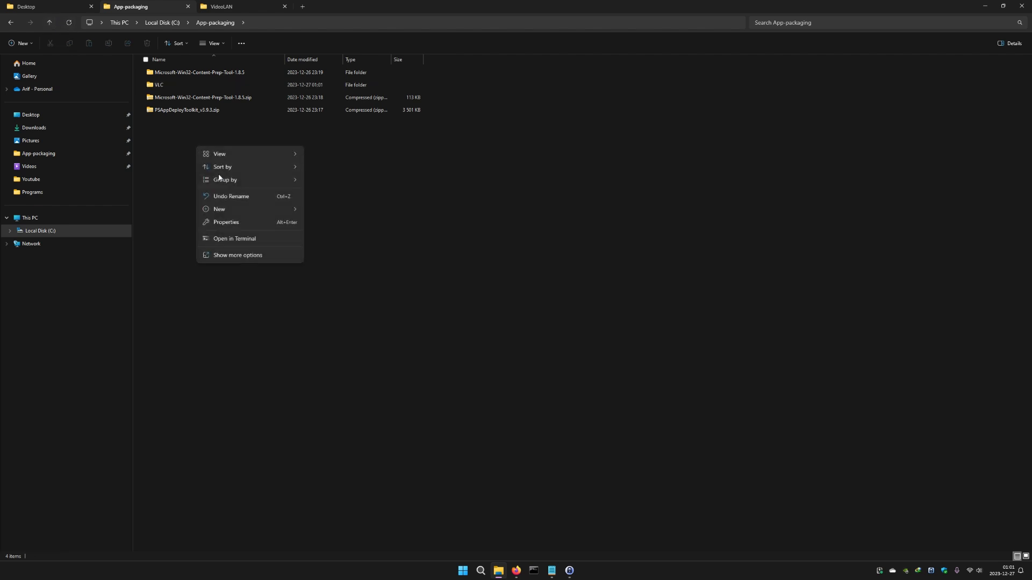
{"action": "mouse_move", "coordinate": [223, 210]}
{"action": "left_click", "coordinate": [356, 212]}
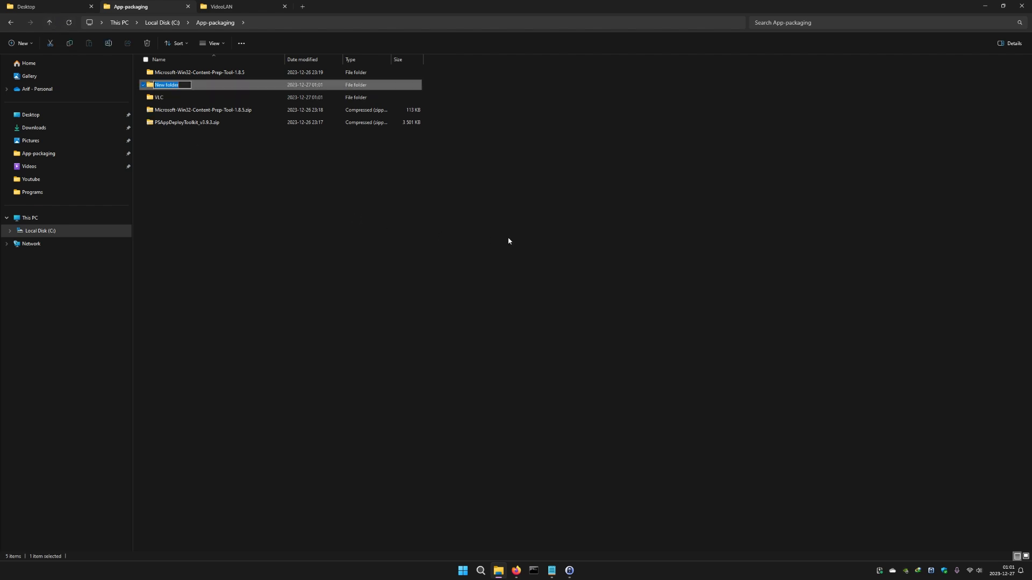
{"action": "type", "text": "Output"}
{"action": "key", "text": "Return"}
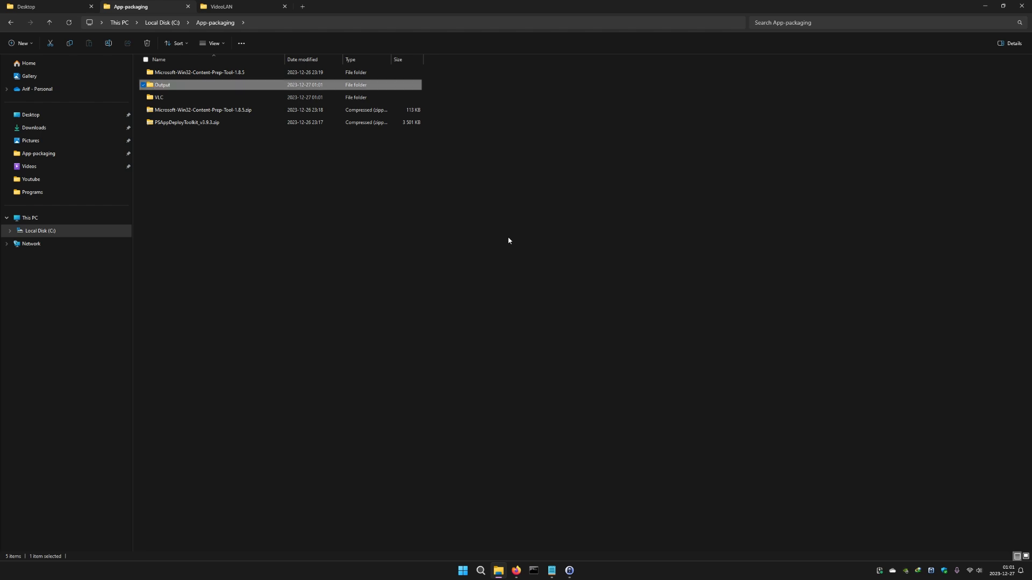
- Open the inner Microsoft-Win32-Content-Prep-Tool-1.8.5 folder and locate IntuneWinAppUtil.exe
{"action": "left_click", "coordinate": [324, 264]}
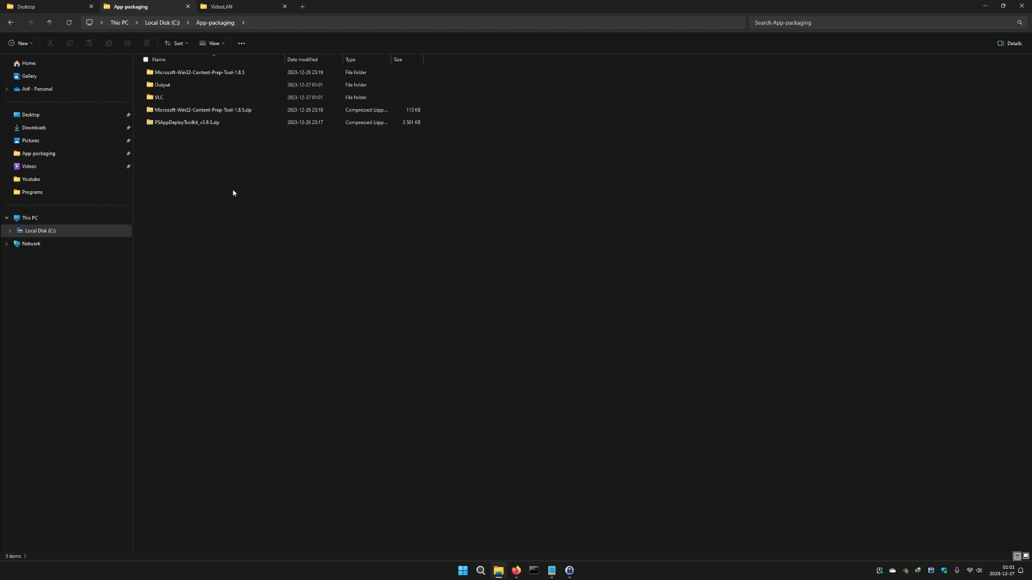
{"action": "double_click", "coordinate": [167, 74]}
{"action": "double_click", "coordinate": [203, 72]}
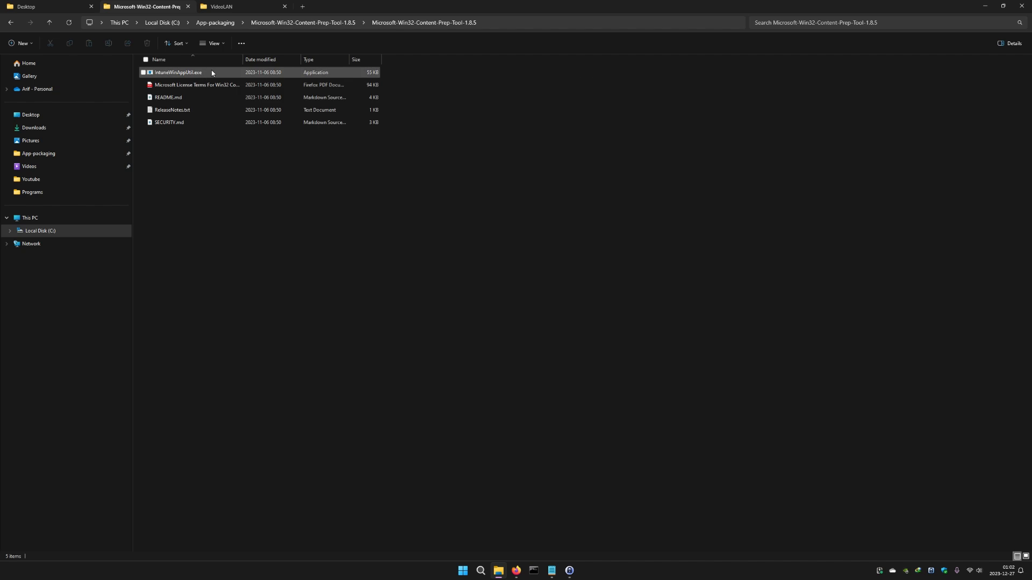
{"action": "left_click", "coordinate": [191, 75]}
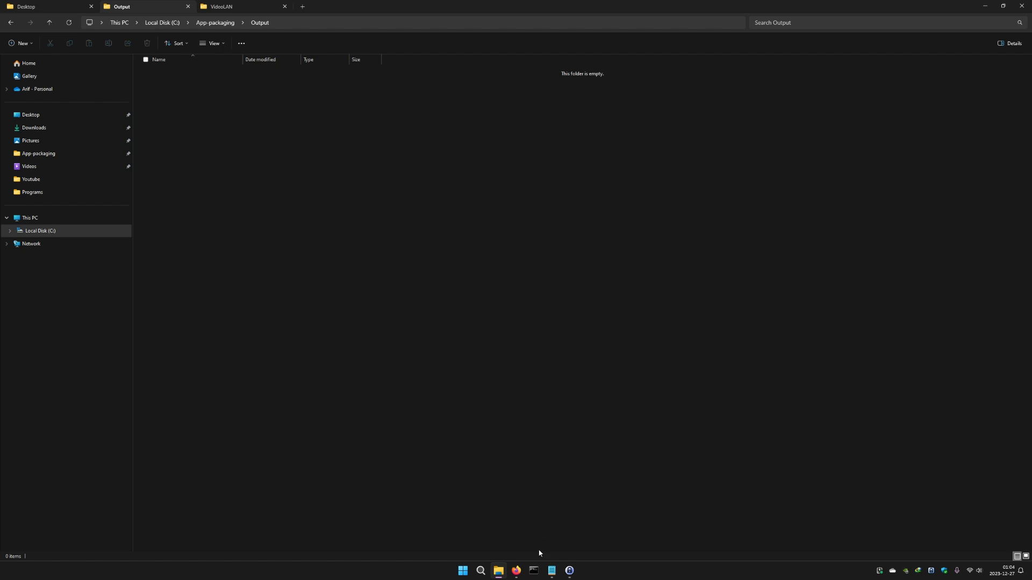
- Switch to a new Command Prompt run as administrator, enlarge its text and clear the screen
{"action": "right_click", "coordinate": [533, 571], "text": "shift"}
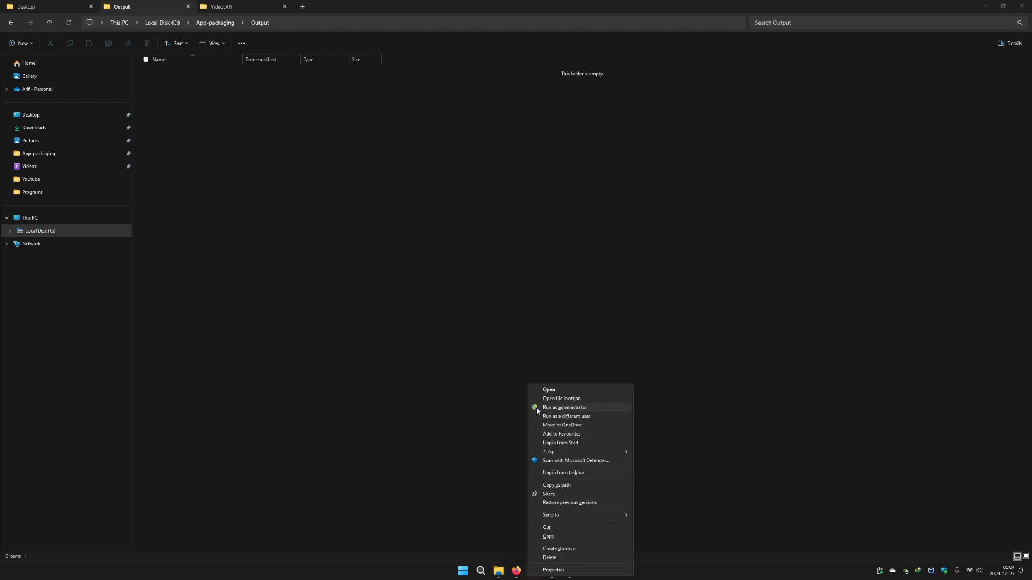
{"action": "left_click", "coordinate": [579, 411]}
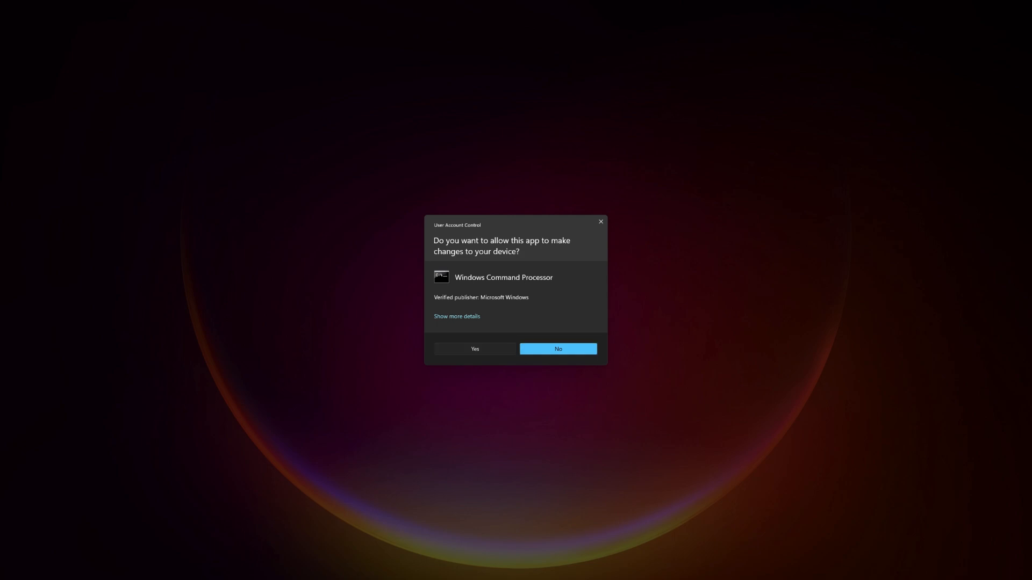
{"action": "left_click", "coordinate": [505, 352]}
{"action": "left_click", "coordinate": [341, 194]}
{"action": "left_click_drag", "start_coordinate": [283, 129], "coordinate": [441, 196]}
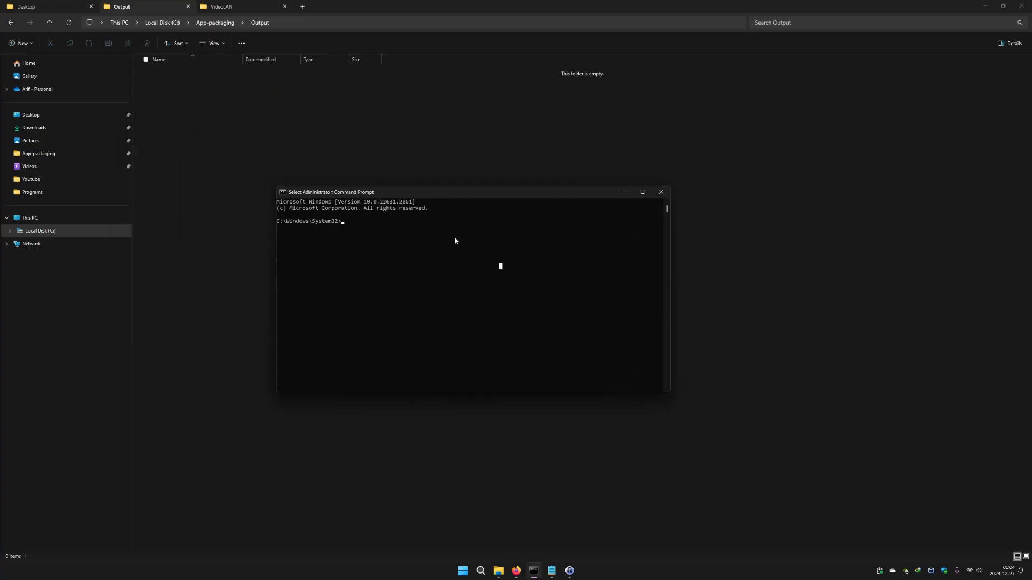
{"action": "scroll", "coordinate": [452, 234], "scroll_direction": "up", "scroll_amount": 5}
{"action": "scroll", "coordinate": [519, 272], "scroll_direction": "up", "scroll_amount": 5}
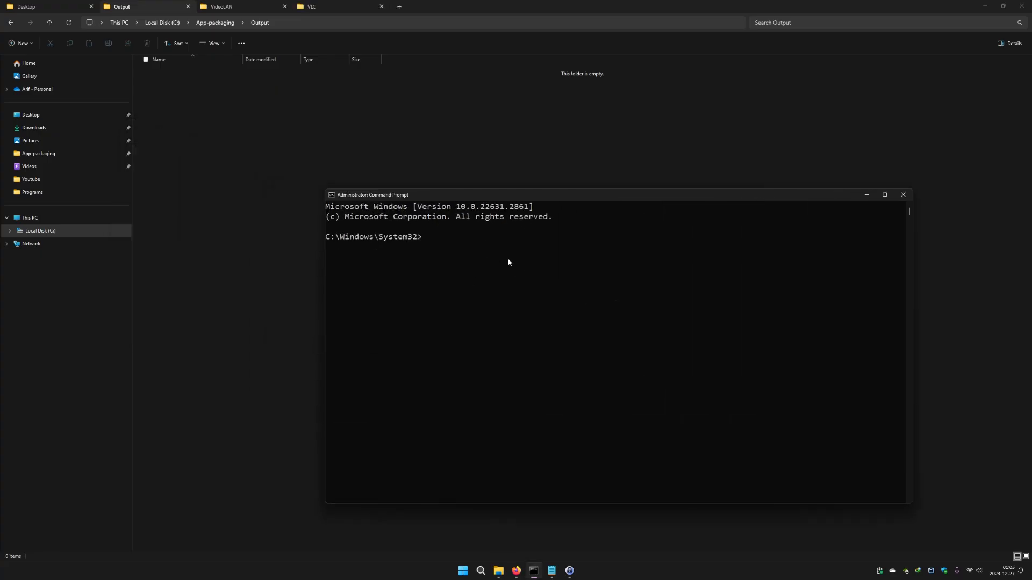
{"action": "type", "text": "cls"}
{"action": "key", "text": "Return"}
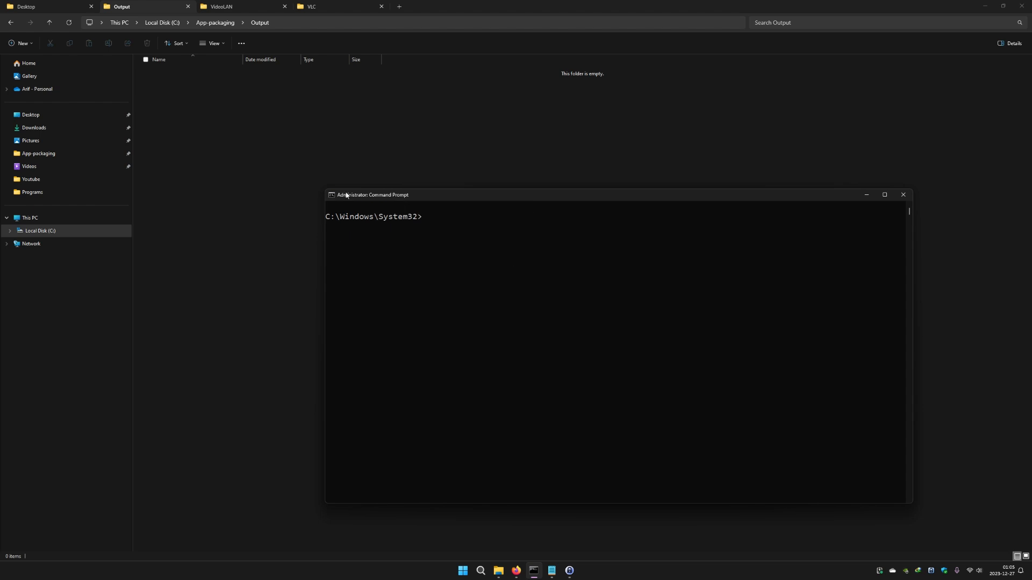
- Switch to File Explorer, check the contents of the VLC folder and return to App-packaging
{"action": "left_click", "coordinate": [217, 105]}
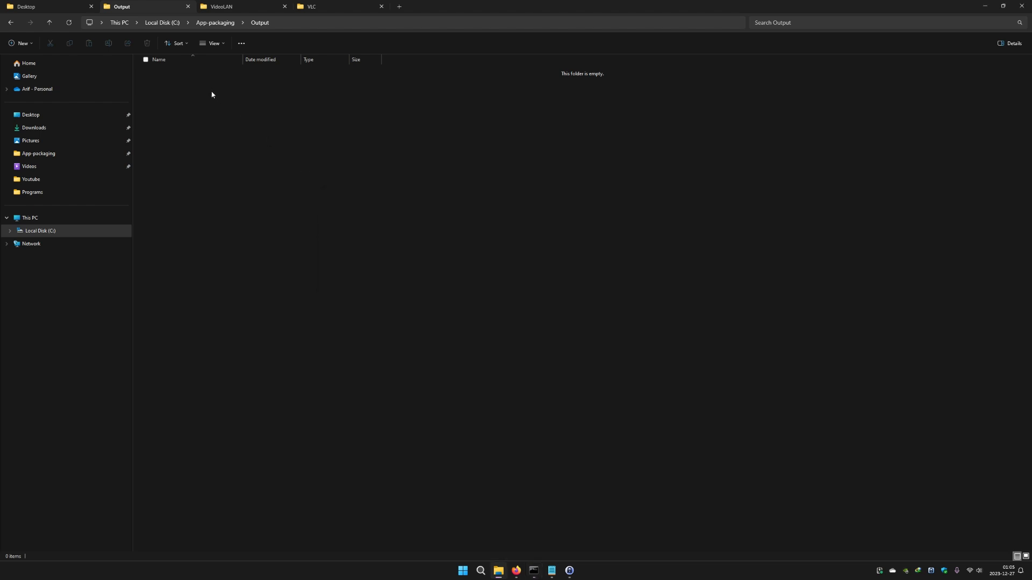
{"action": "left_click", "coordinate": [213, 25]}
{"action": "double_click", "coordinate": [174, 97]}
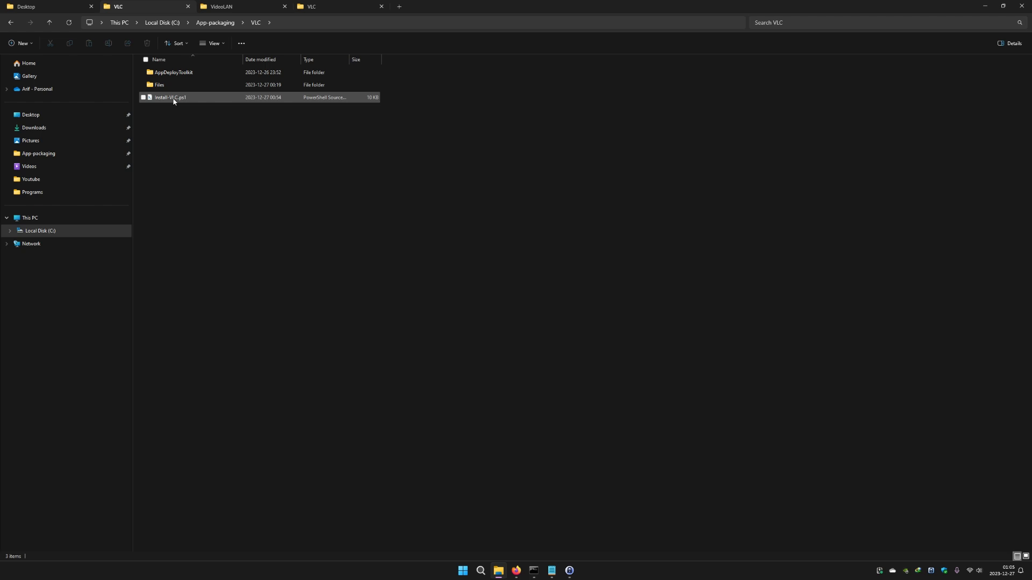
{"action": "left_click", "coordinate": [215, 23]}
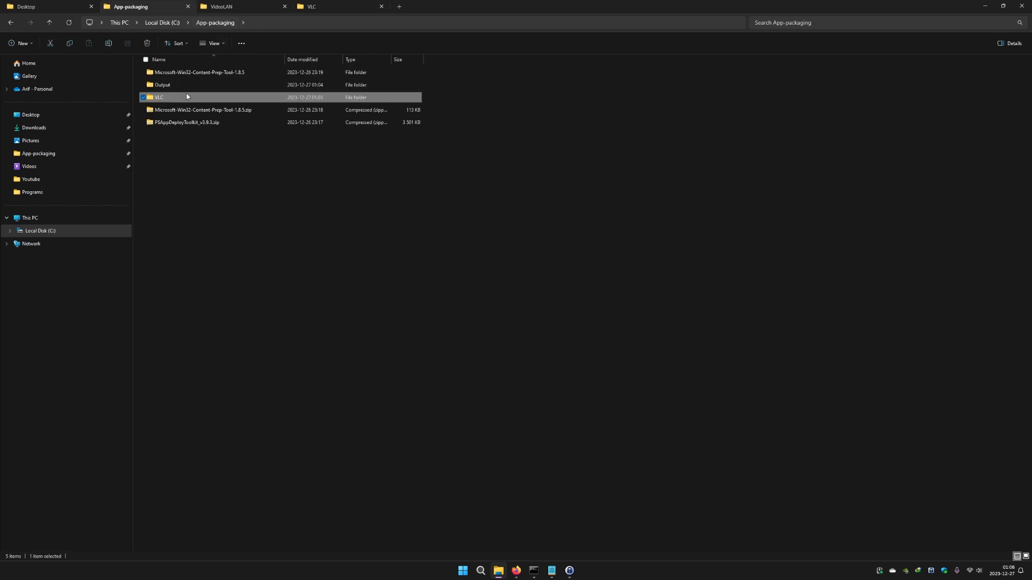
- Open the inner Microsoft-Win32-Content-Prep-Tool-1.8.5 folder and copy its full path
{"action": "double_click", "coordinate": [167, 74]}
{"action": "double_click", "coordinate": [169, 75]}
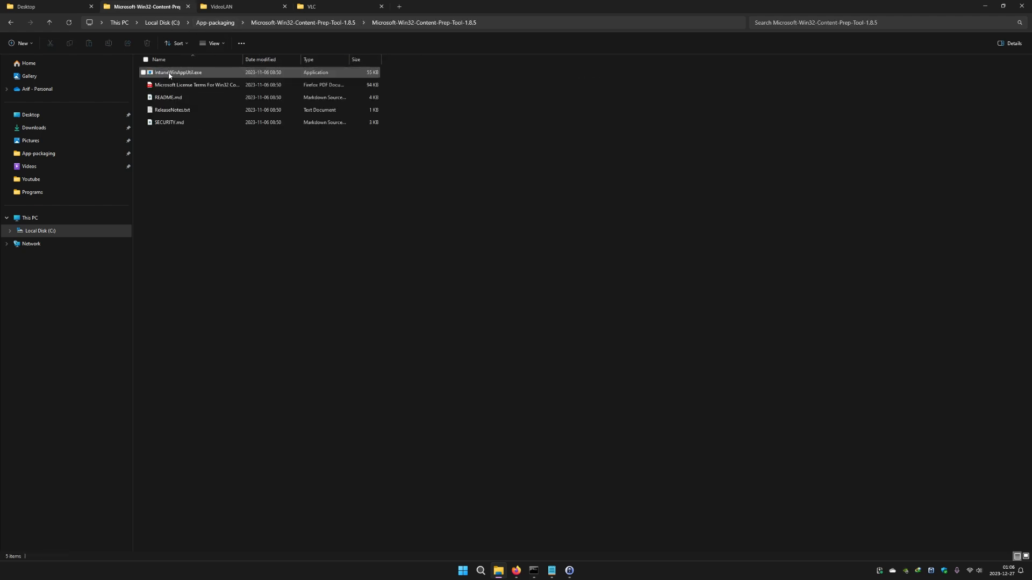
{"action": "left_click", "coordinate": [509, 26]}
{"action": "key", "text": "ctrl+c"}
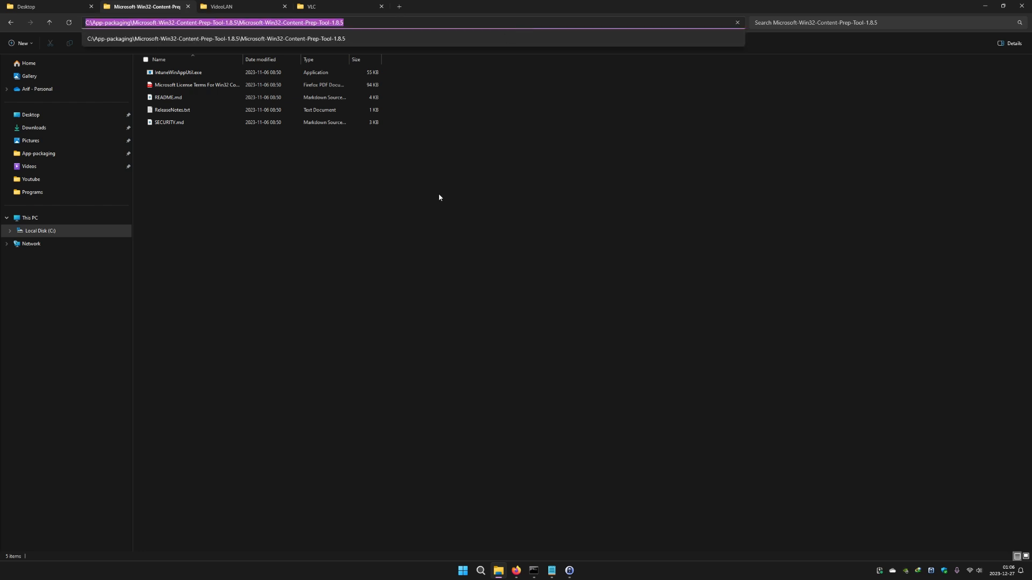
{"action": "left_click", "coordinate": [384, 246]}
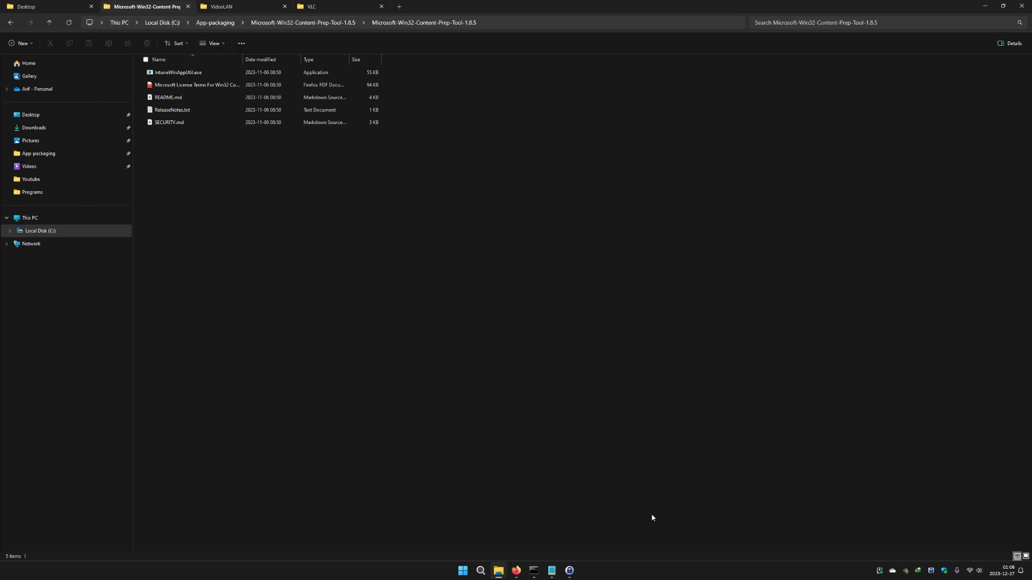
- In Command Prompt, change directory to the copied Microsoft-Win32-Content-Prep-Tool-1.8.5 path and clear the screen
{"action": "left_click", "coordinate": [536, 569]}
{"action": "left_click", "coordinate": [468, 267]}
{"action": "type", "text": "cd"}
{"action": "key", "text": "ctrl+v"}
{"action": "key", "text": "Return"}
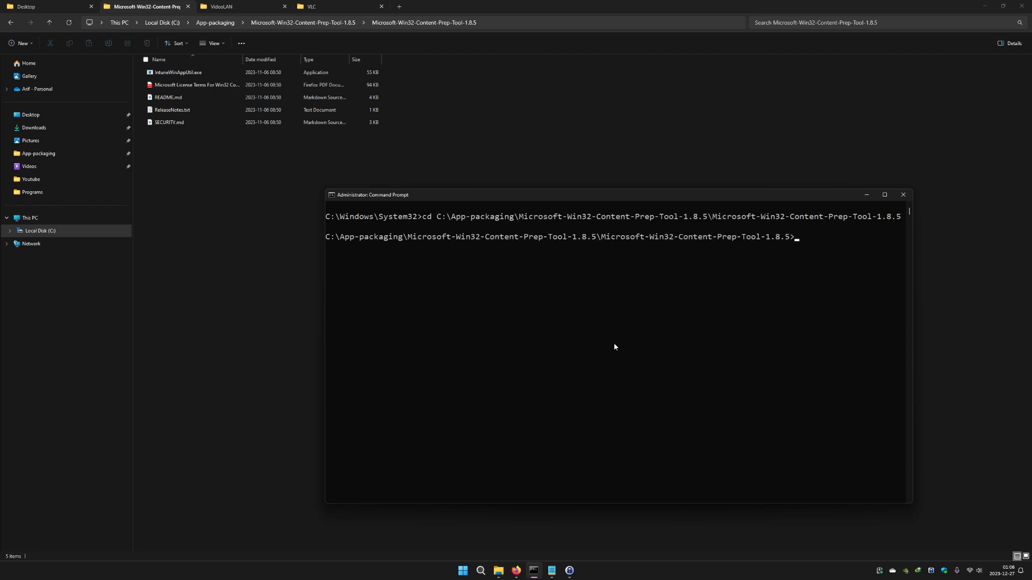
{"action": "type", "text": "cls"}
{"action": "key", "text": "Return"}
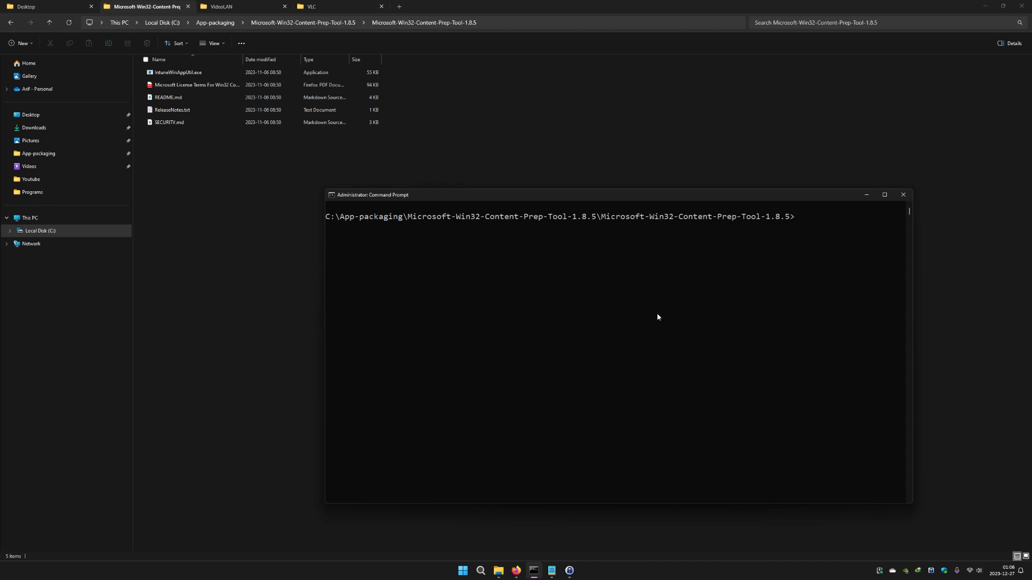
- Run IntuneWinAppUtil.exe and specify C:\App-packaging\VLC, copied from File Explorer, as the source folder
{"action": "type", "text": "In"}
{"action": "key", "text": "Tab"}
{"action": "key", "text": "Return"}
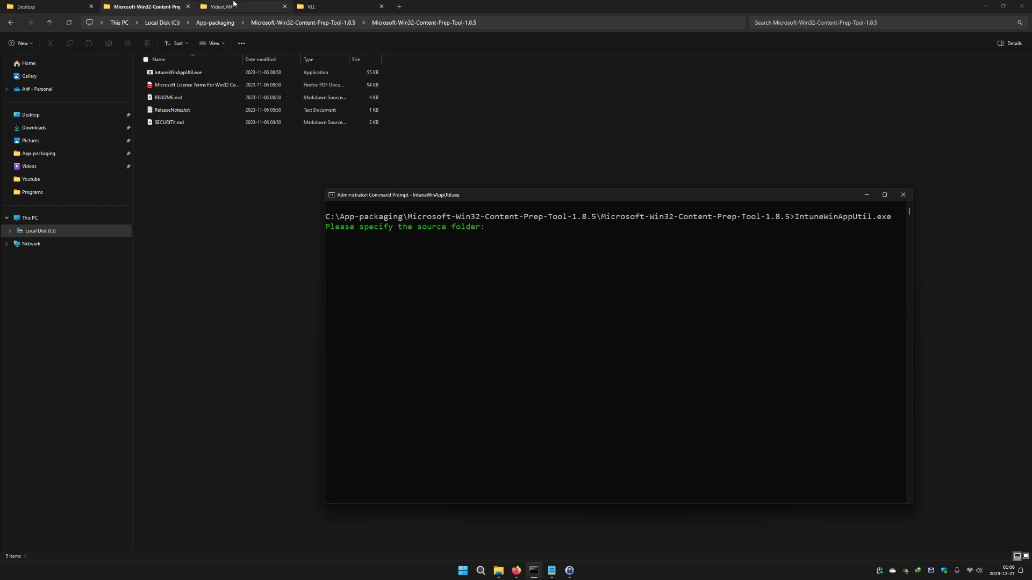
{"action": "left_click", "coordinate": [333, 7]}
{"action": "left_click", "coordinate": [309, 24]}
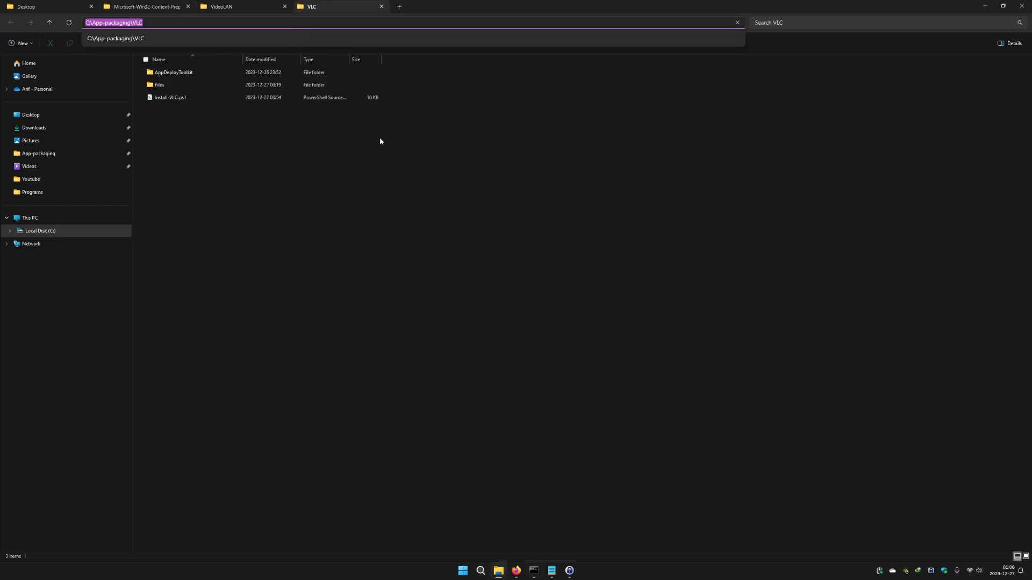
{"action": "key", "text": "ctrl+c"}
{"action": "left_click", "coordinate": [534, 571]}
{"action": "key", "text": "ctrl+v"}
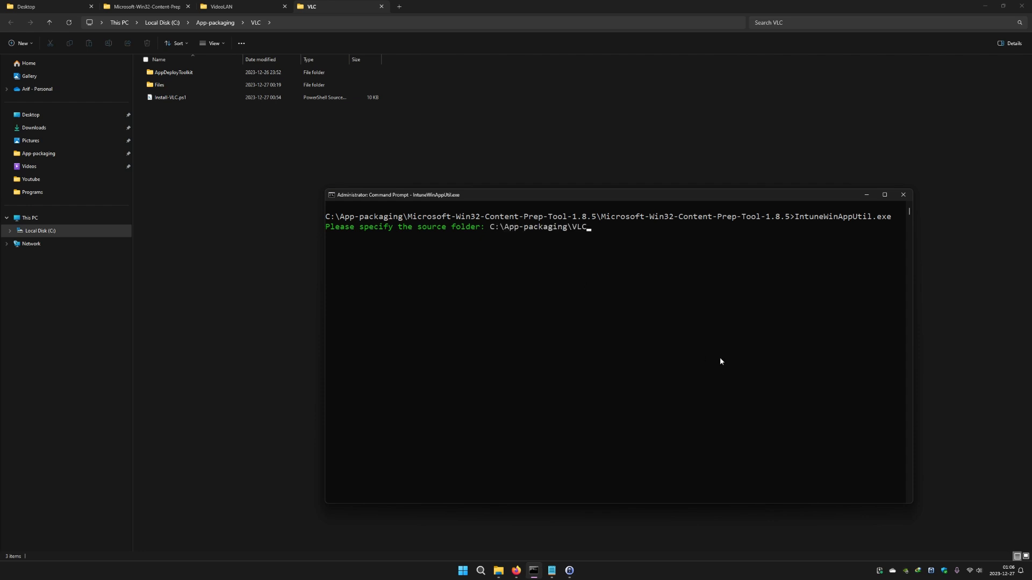
{"action": "key", "text": "Return"}
- Specify C:\App-packaging\VLC\Install-VLC.ps1 as the setup file, copying the script's name from File Explorer
{"action": "key", "text": "ctrl+v"}
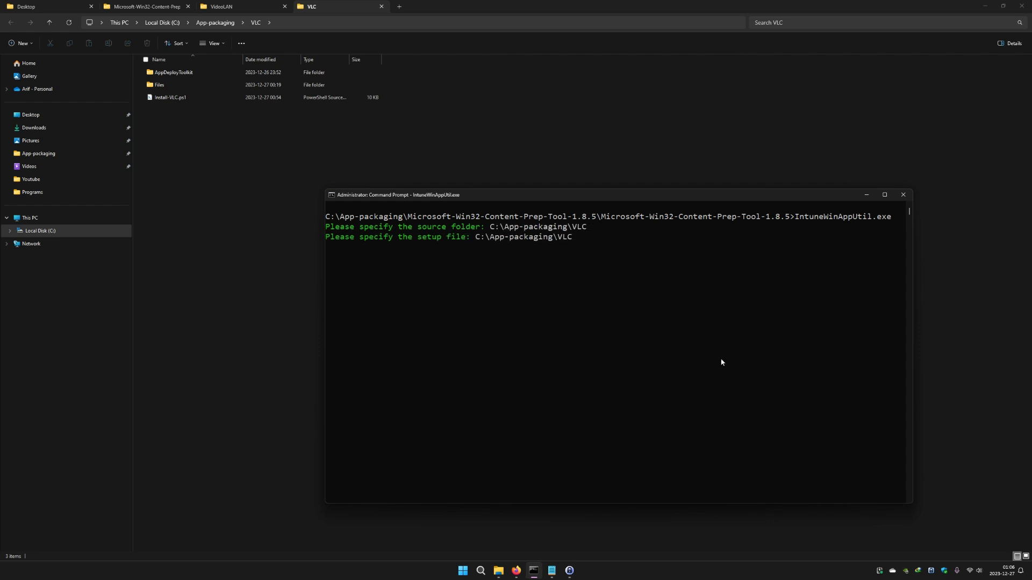
{"action": "type", "text": "\\"}
{"action": "left_click", "coordinate": [191, 98]}
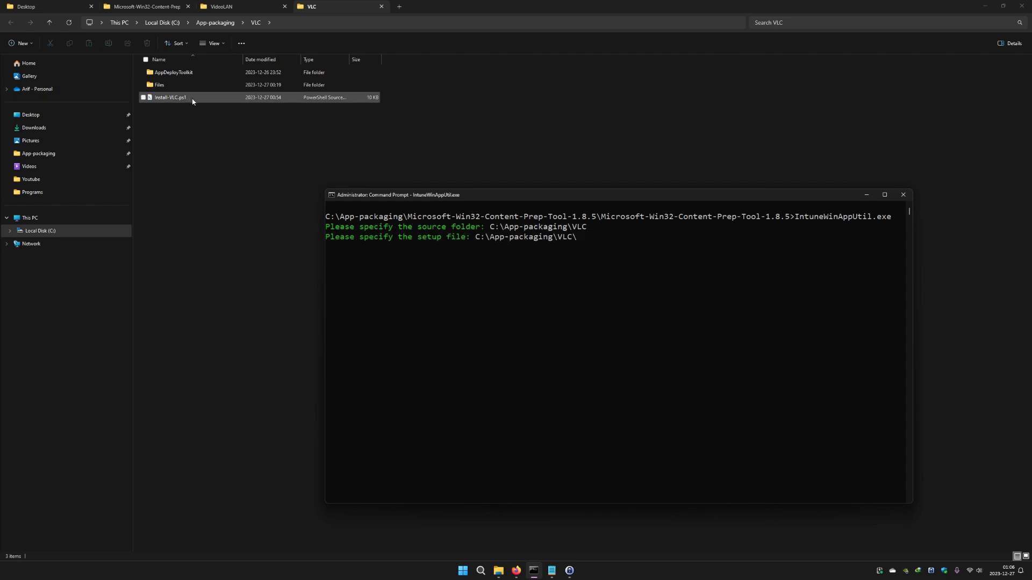
{"action": "key", "text": "F2"}
{"action": "left_click_drag", "start_coordinate": [190, 96], "coordinate": [143, 97]}
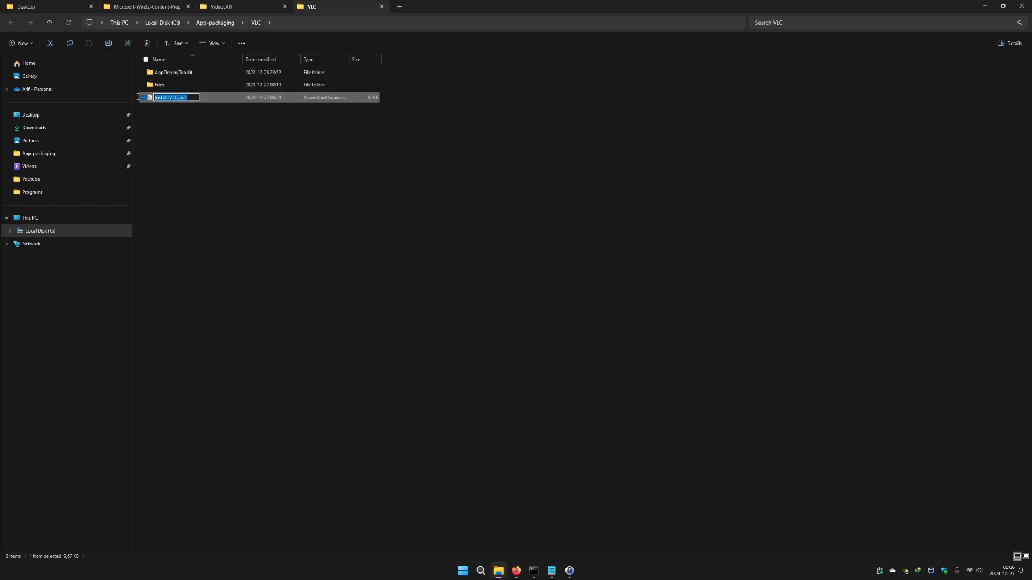
{"action": "left_click", "coordinate": [360, 278]}
{"action": "left_click", "coordinate": [534, 571]}
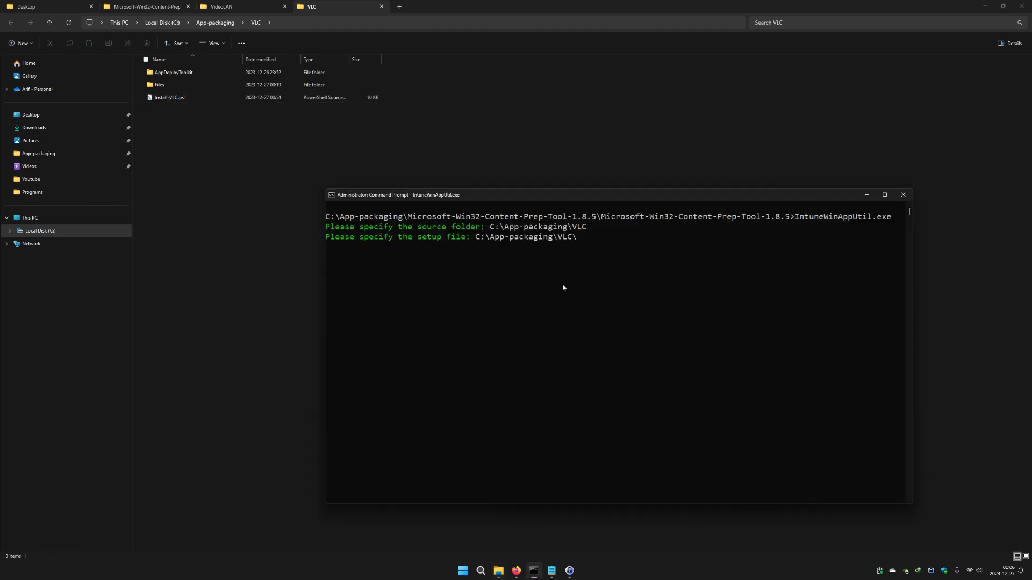
{"action": "key", "text": "ctrl+v"}
{"action": "key", "text": "Return"}
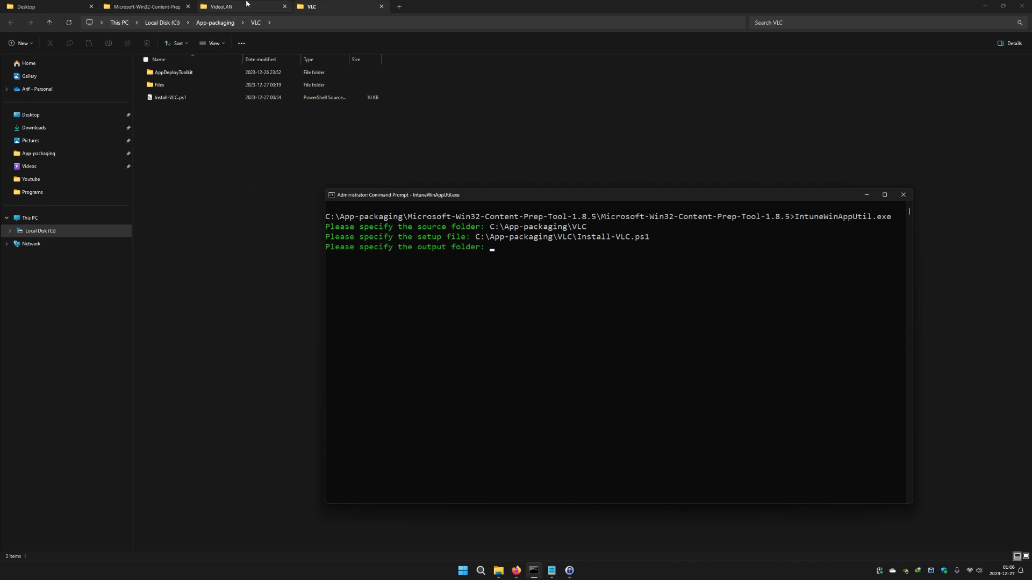
- Specify C:\App-packaging\Output, copied from File Explorer, as the output folder and answer n to the final prompt to generate the package
{"action": "left_click", "coordinate": [206, 24]}
{"action": "left_click", "coordinate": [206, 25]}
{"action": "double_click", "coordinate": [202, 84]}
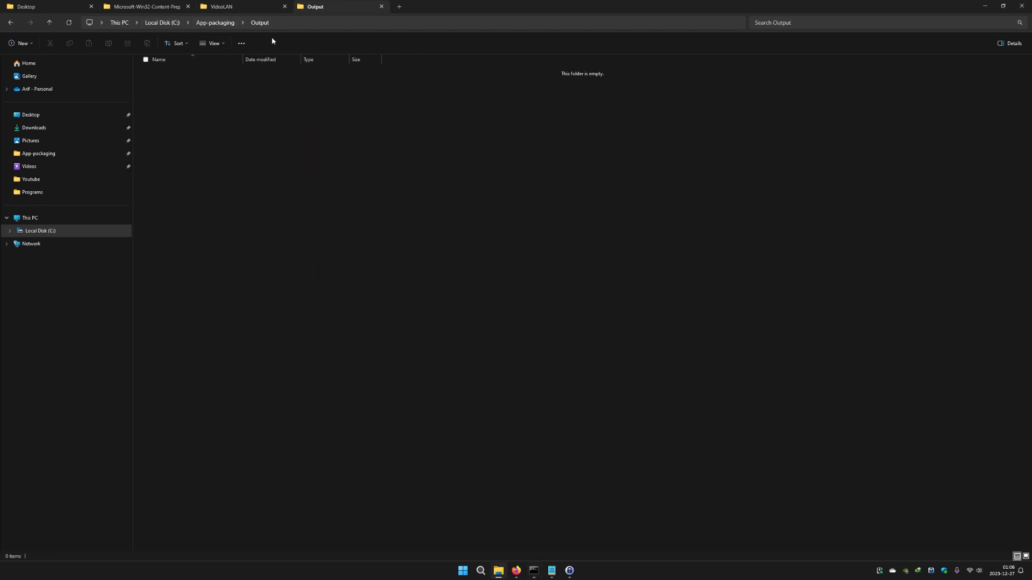
{"action": "left_click", "coordinate": [306, 22]}
{"action": "key", "text": "ctrl+c"}
{"action": "left_click", "coordinate": [455, 347]}
{"action": "left_click", "coordinate": [535, 572]}
{"action": "right_click", "coordinate": [604, 304]}
{"action": "key", "text": "Return"}
{"action": "type", "text": "n"}
{"action": "key", "text": "Return"}
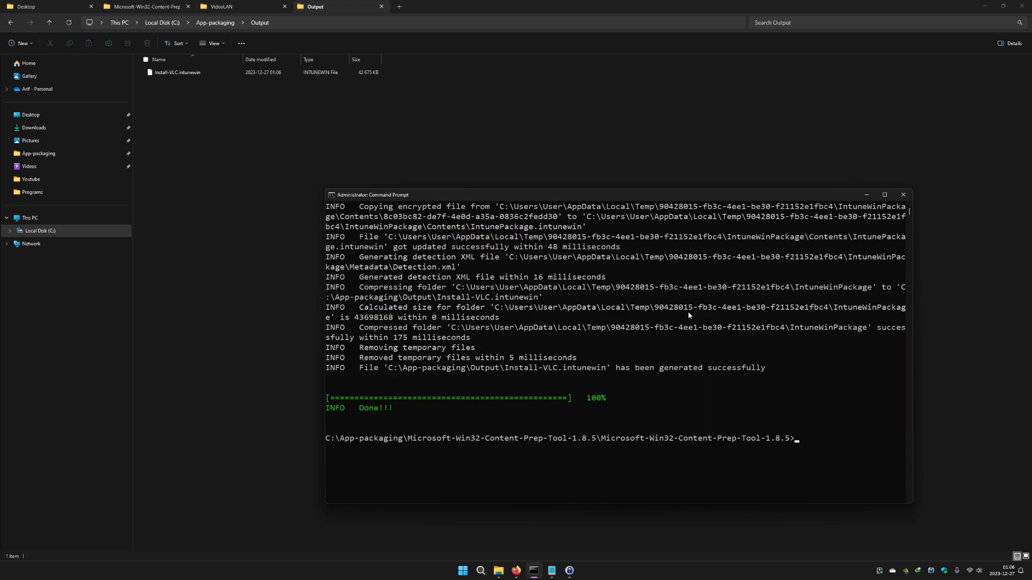
- Check the packaging result in Command Prompt, minimize it and examine Install-VLC.intunewin in the Output folder
{"action": "left_click_drag", "start_coordinate": [357, 413], "coordinate": [397, 414]}
{"action": "left_click", "coordinate": [451, 416]}
{"action": "left_click", "coordinate": [867, 194]}
{"action": "left_click", "coordinate": [186, 75]}
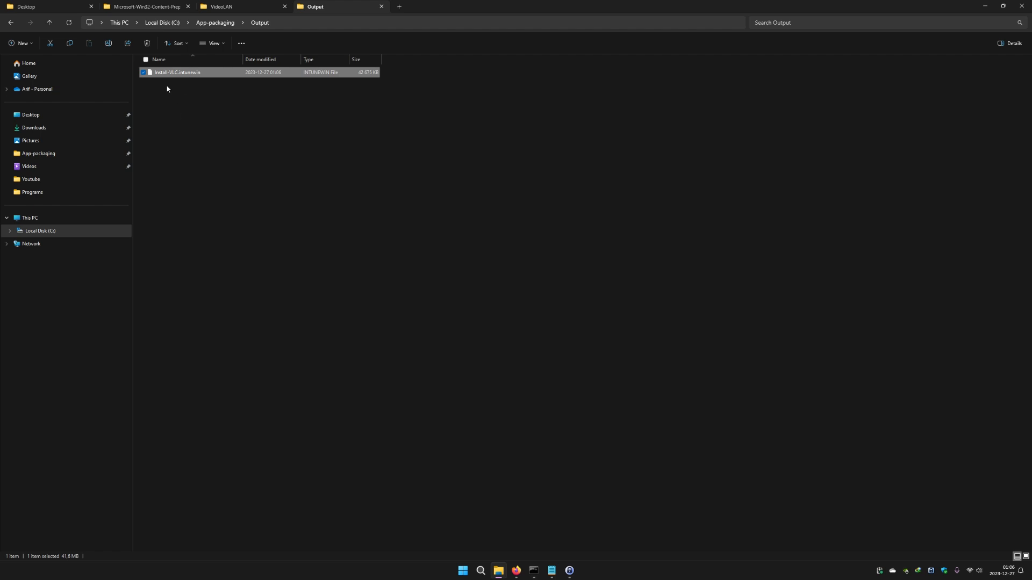
{"action": "left_click", "coordinate": [162, 87]}
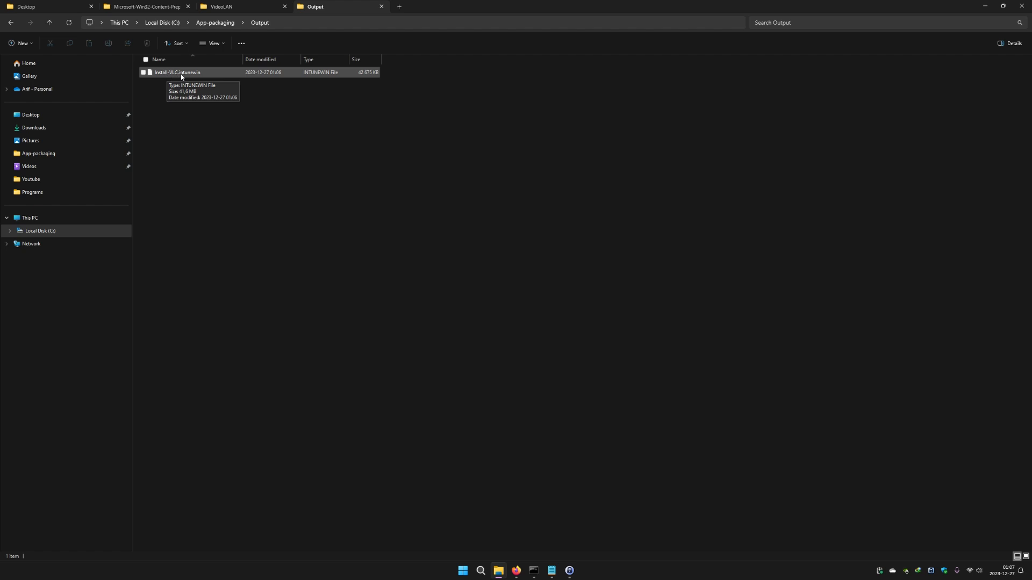
{"action": "left_click_drag", "start_coordinate": [253, 120], "coordinate": [137, 71]}
{"action": "left_click", "coordinate": [196, 119]}
{"action": "left_click", "coordinate": [221, 125]}
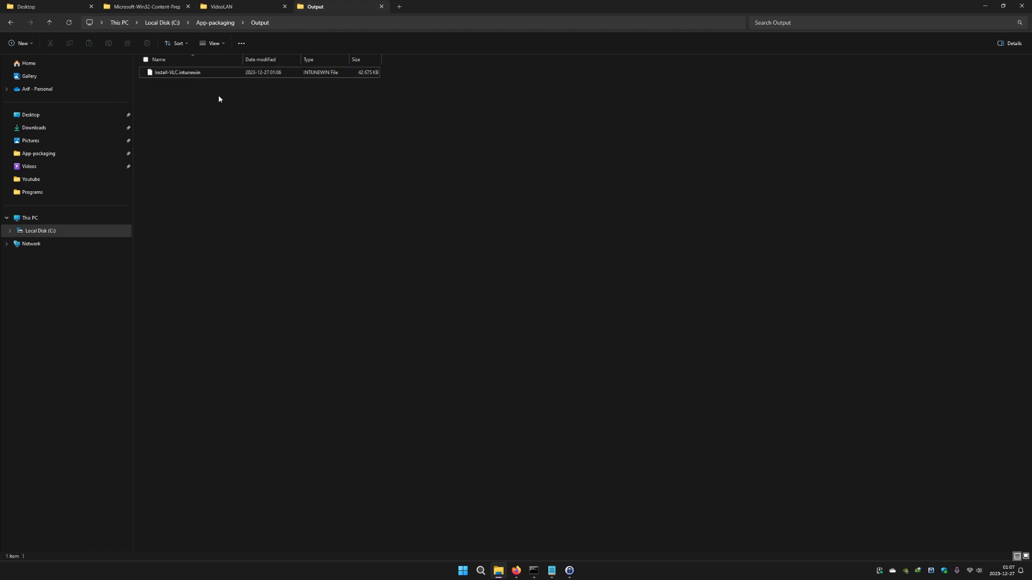
- Switch to Firefox and open intune.microsoft.com in a new tab
{"action": "left_click", "coordinate": [514, 574]}
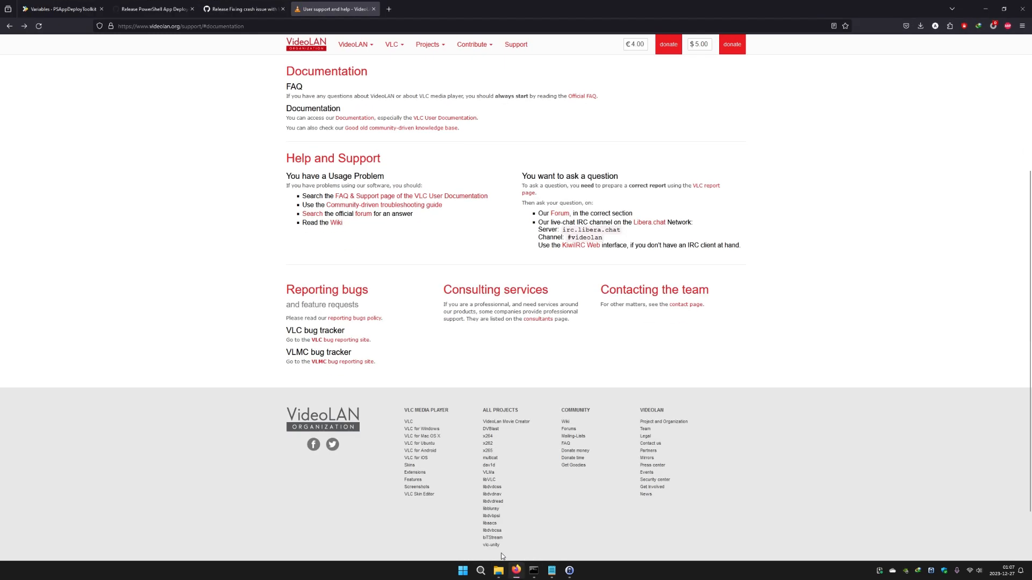
{"action": "left_click", "coordinate": [388, 9]}
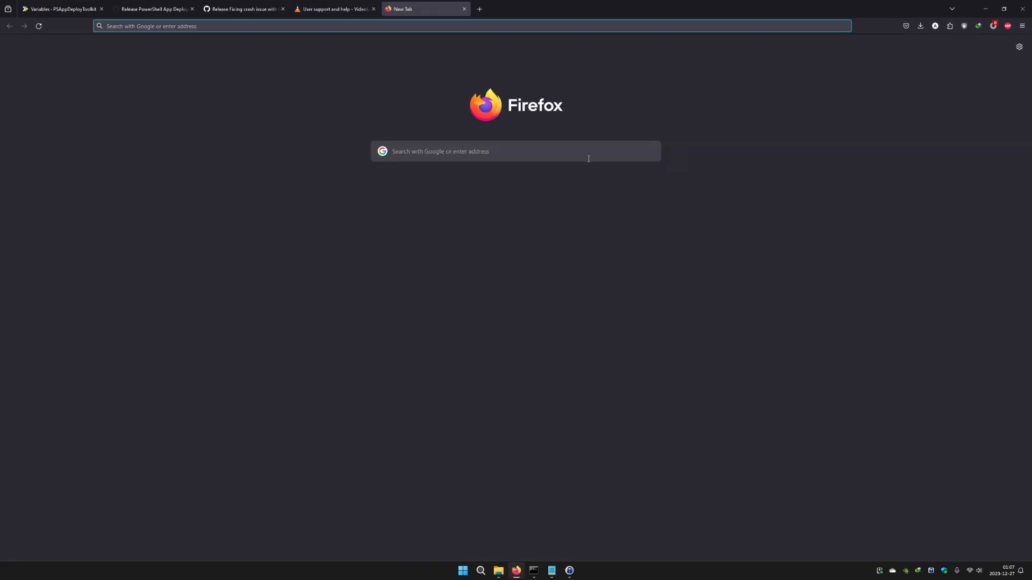
{"action": "type", "text": "intune"}
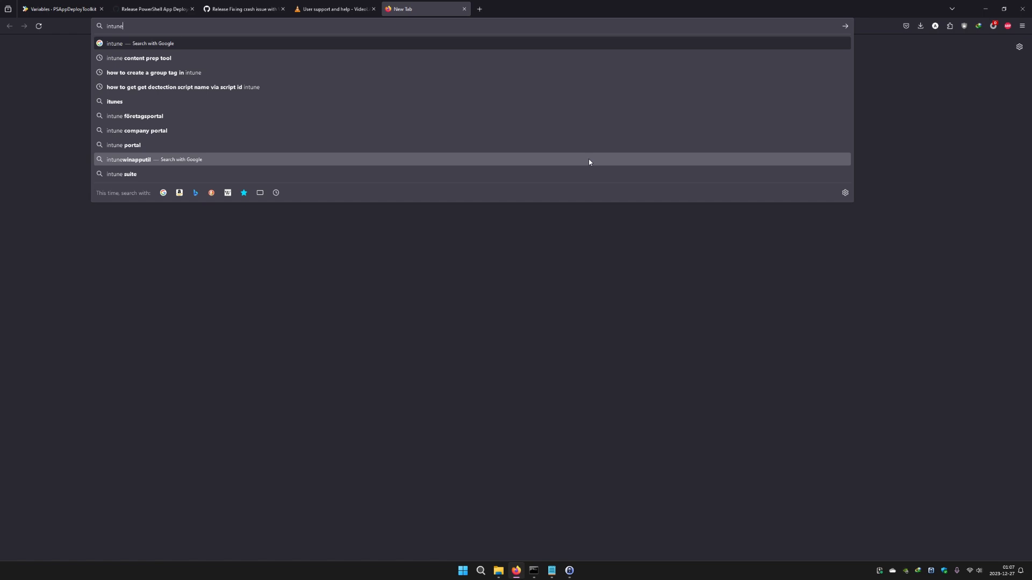
{"action": "type", "text": ".microsoft"}
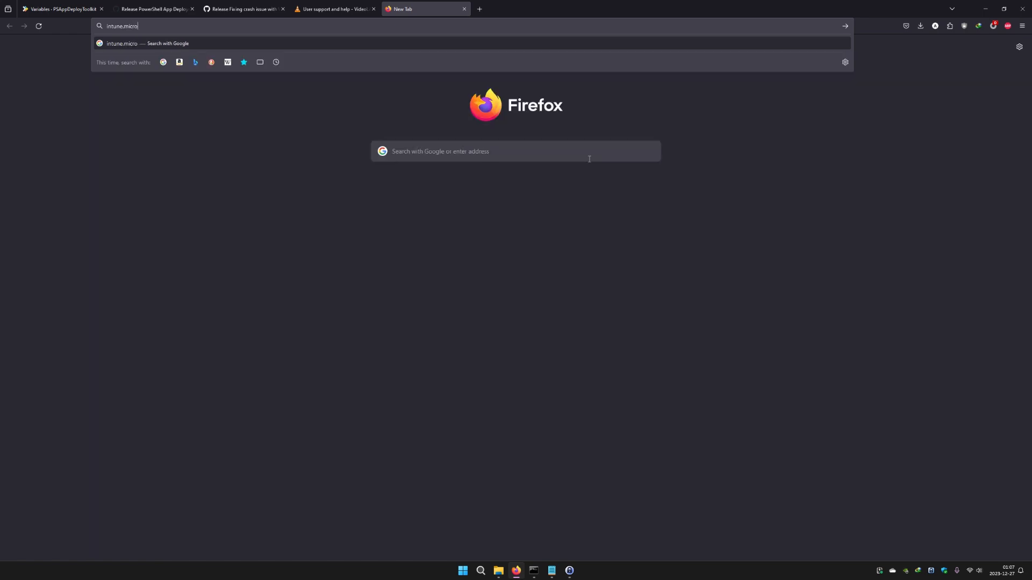
{"action": "type", "text": ".co"}
{"action": "type", "text": "m"}
{"action": "key", "text": "Return"}
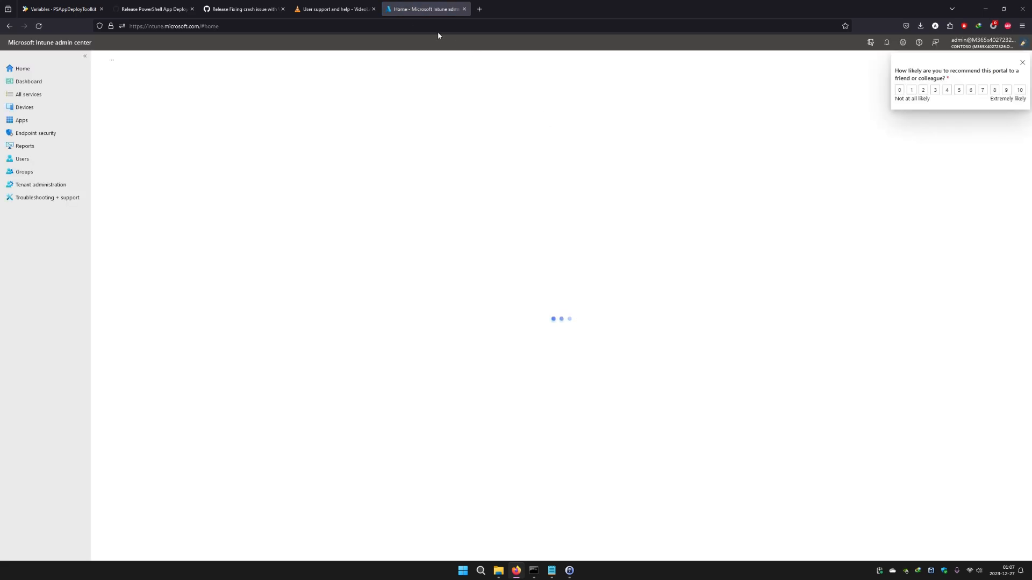
- Close the VideoLAN, GitHub release, PowerShell App Deployment and PSAppDeployToolkit variables tabs, keeping only the Intune admin center
{"action": "left_click", "coordinate": [374, 8]}
{"action": "left_click", "coordinate": [282, 8]}
{"action": "left_click", "coordinate": [191, 9]}
{"action": "middle_click", "coordinate": [49, 4]}
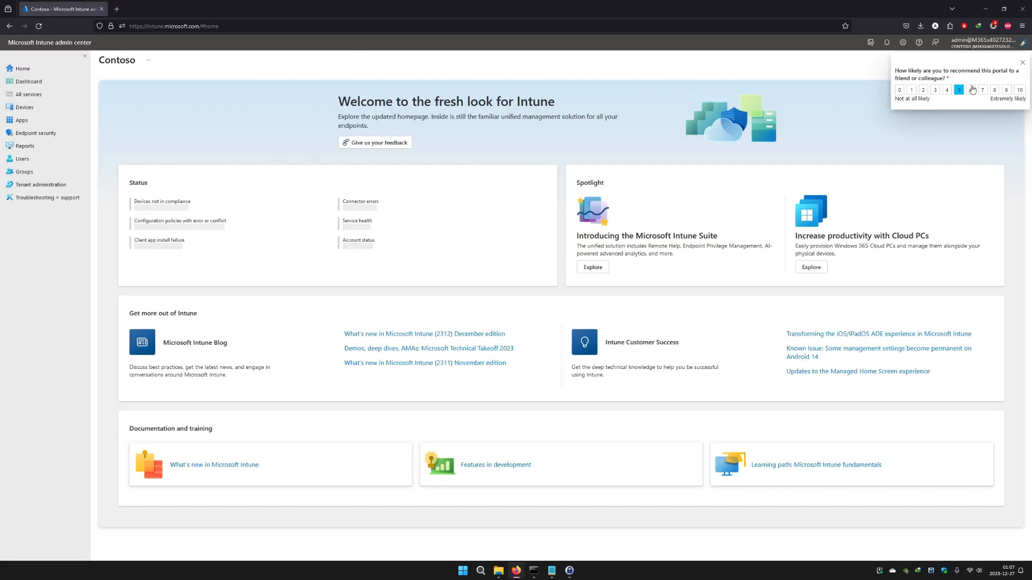
- Dismiss the feedback survey and start adding a Windows app of type Windows app (Win32) under the Windows apps
{"action": "left_click", "coordinate": [1023, 62]}
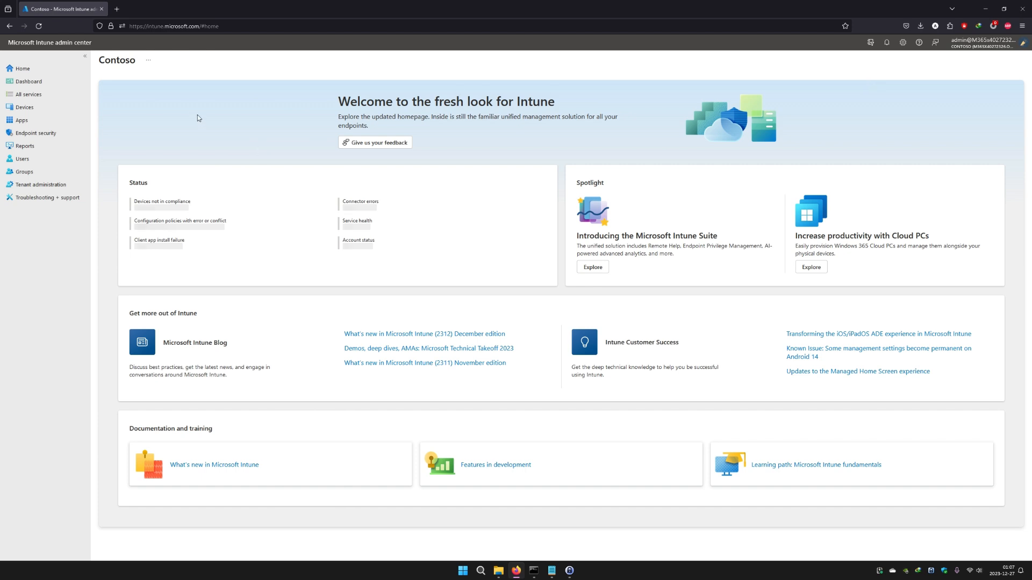
{"action": "left_click", "coordinate": [52, 120]}
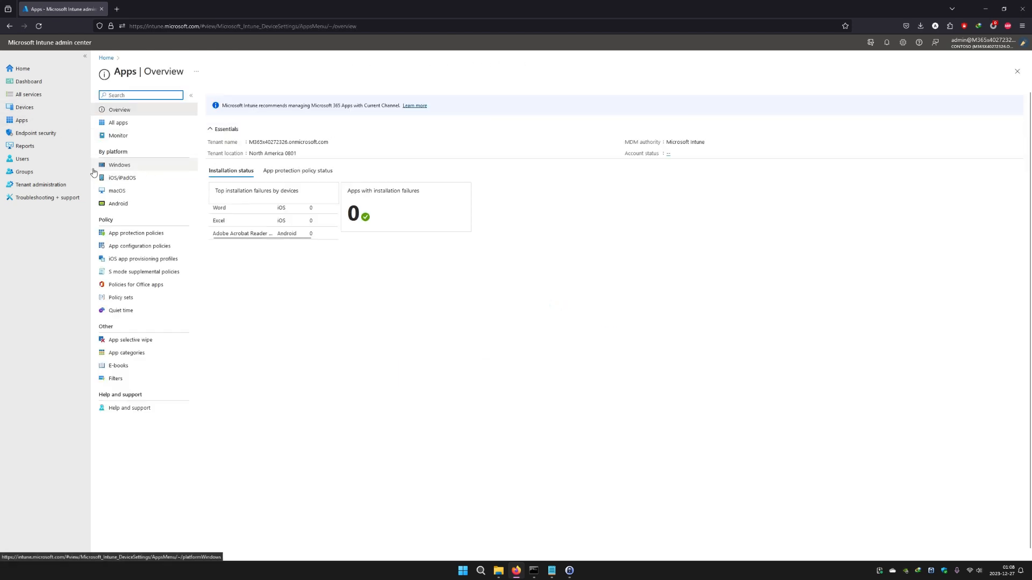
{"action": "left_click", "coordinate": [131, 169]}
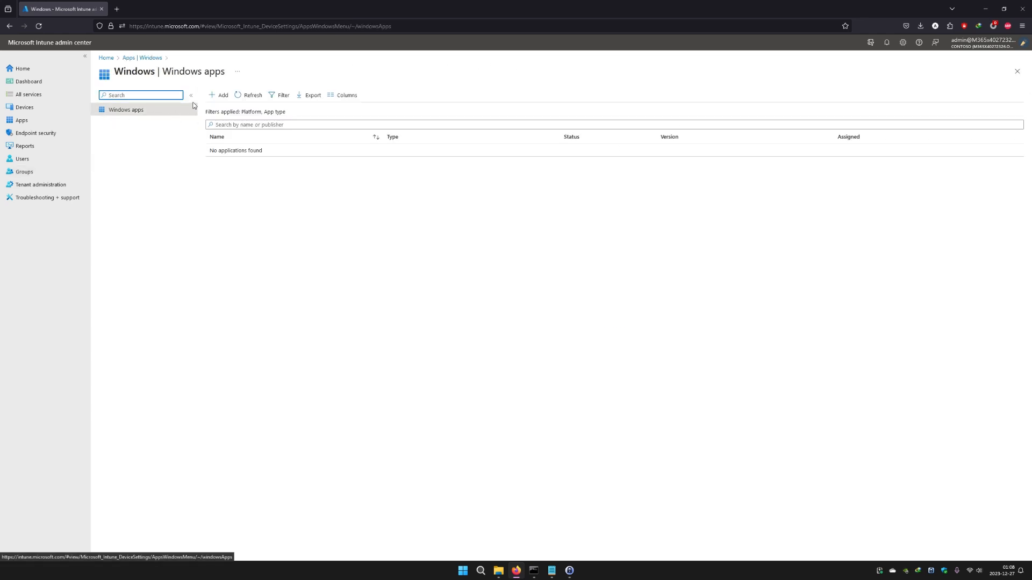
{"action": "left_click", "coordinate": [214, 98]}
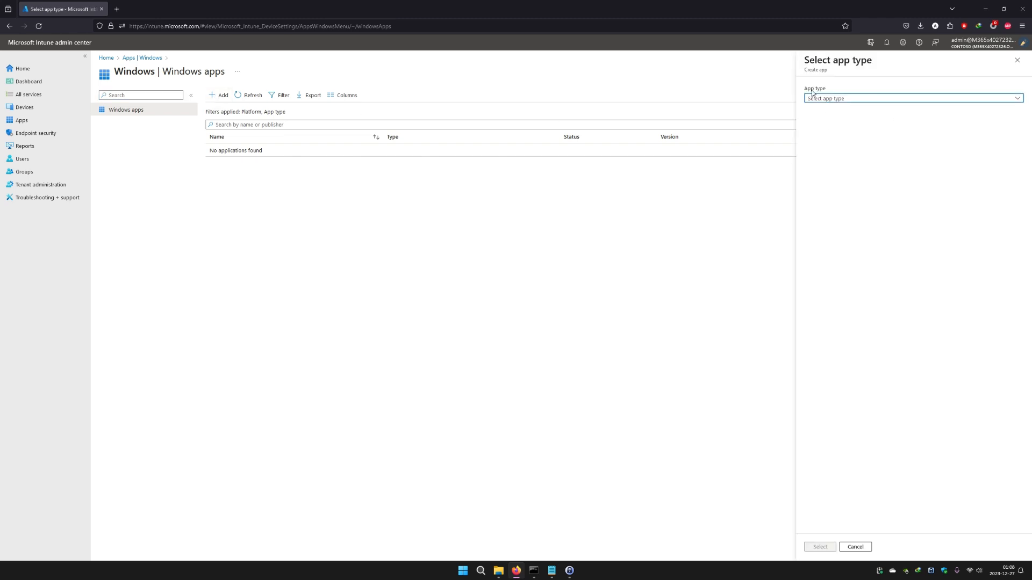
{"action": "left_click", "coordinate": [871, 100]}
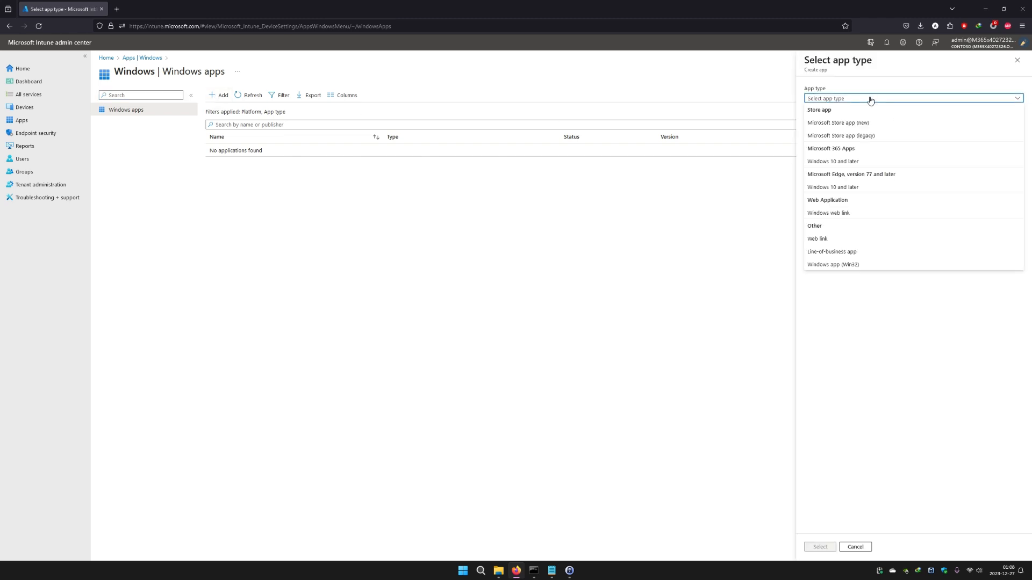
{"action": "left_click", "coordinate": [831, 267]}
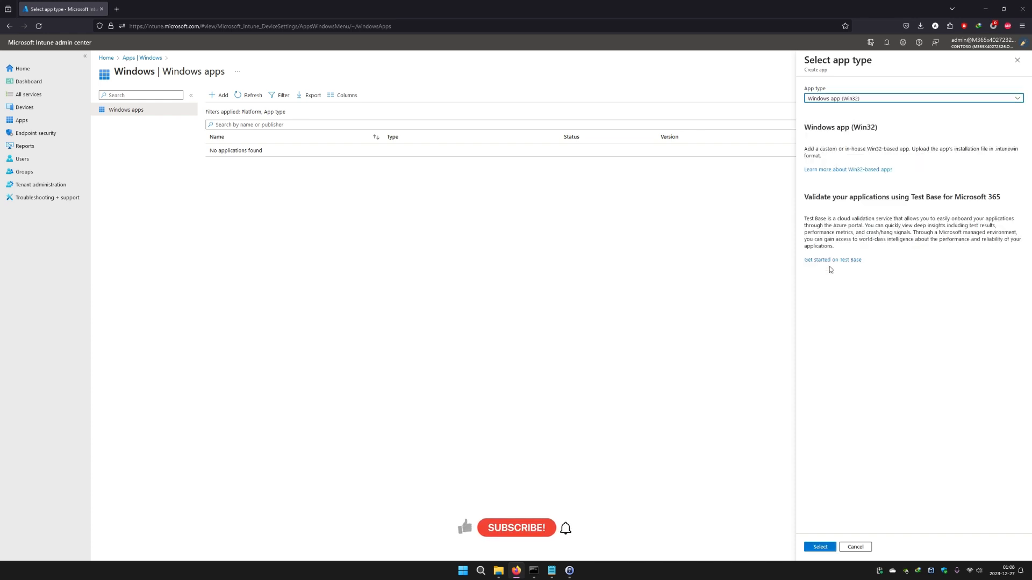
{"action": "left_click", "coordinate": [825, 549]}
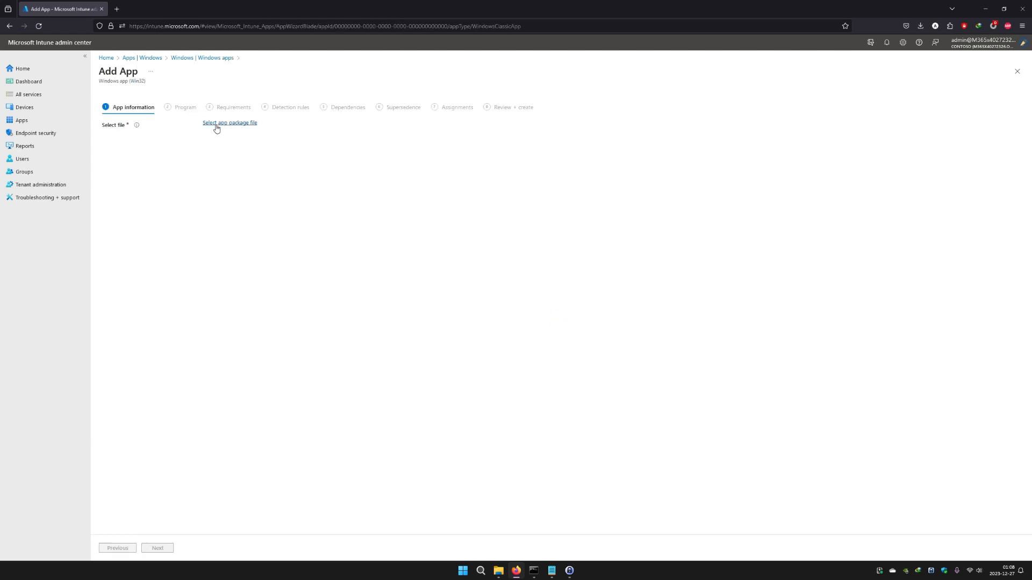
- Select Install-VLC.intunewin from C:\App-packaging\Output as the app package file and confirm it
{"action": "left_click", "coordinate": [216, 125]}
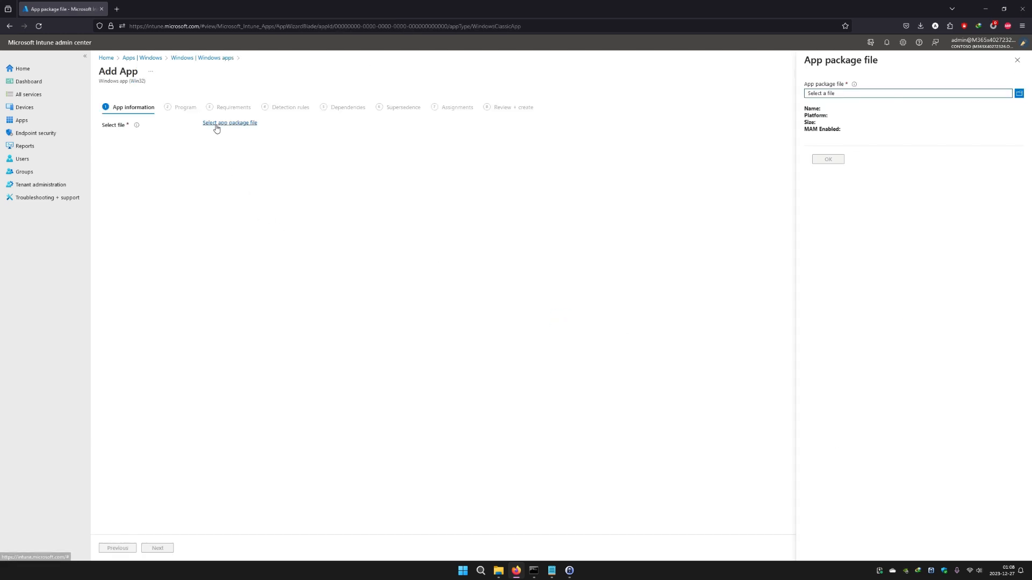
{"action": "left_click", "coordinate": [829, 95]}
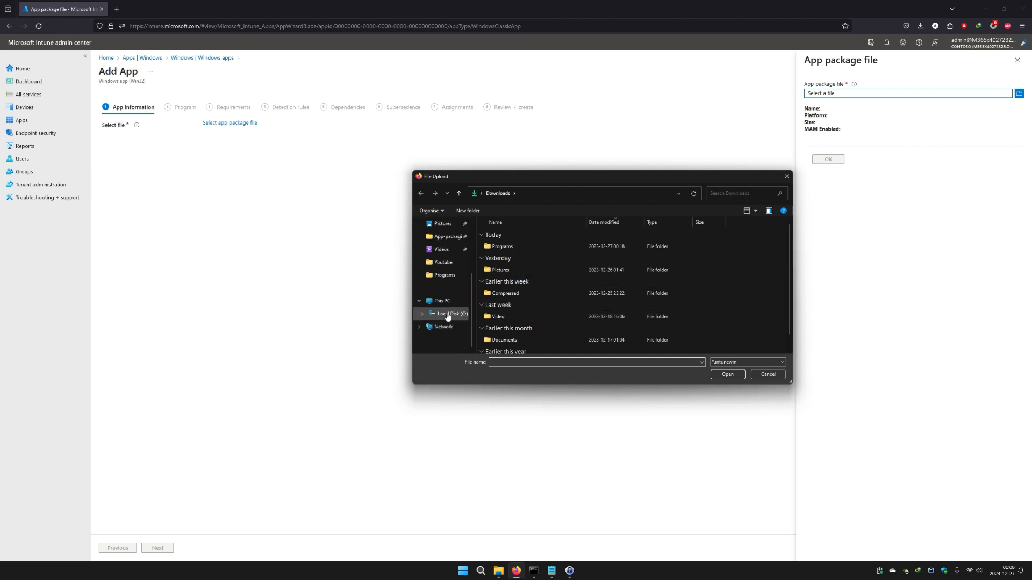
{"action": "left_click", "coordinate": [448, 317]}
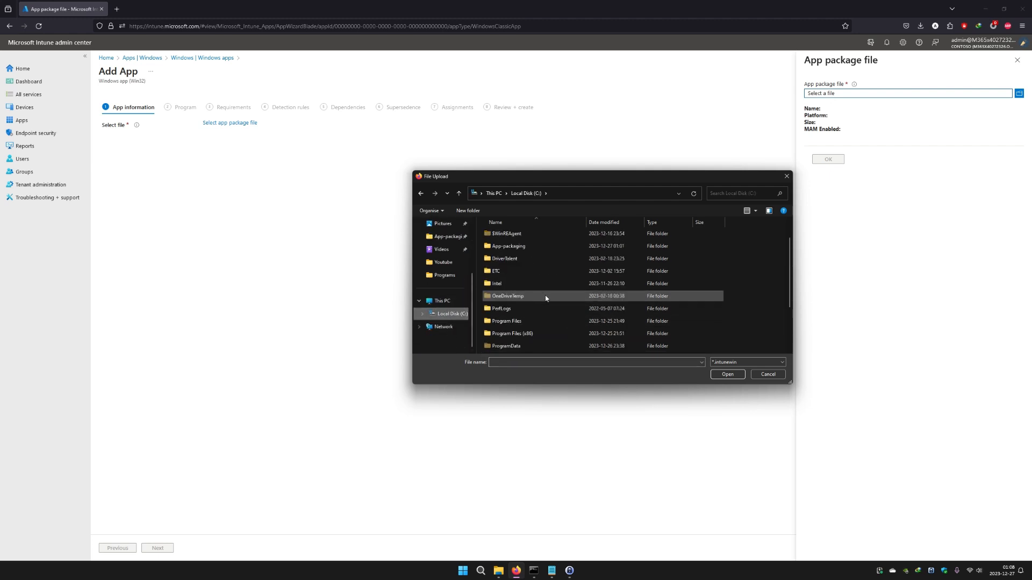
{"action": "double_click", "coordinate": [528, 247]}
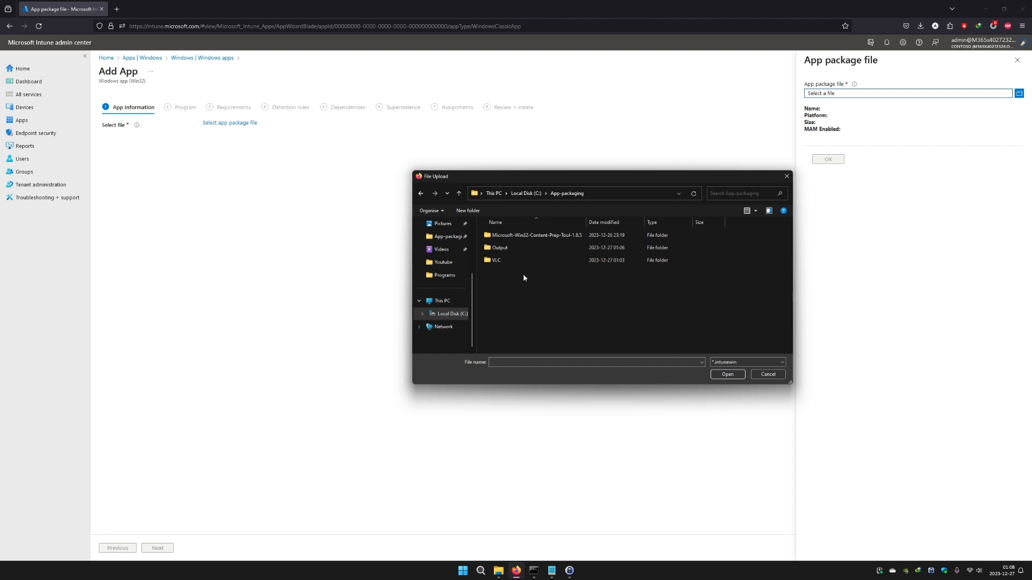
{"action": "double_click", "coordinate": [504, 259]}
{"action": "left_click", "coordinate": [567, 193]}
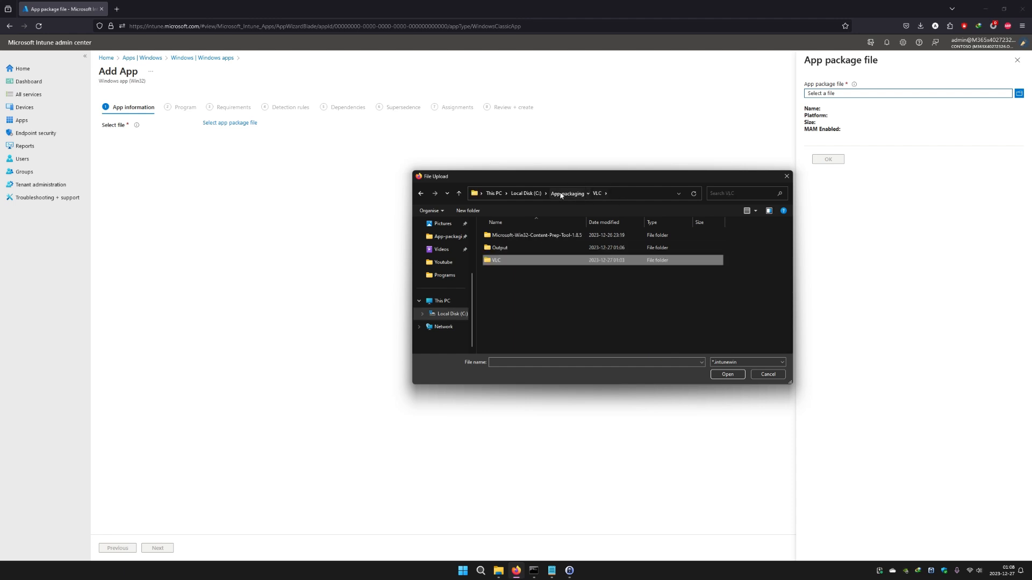
{"action": "double_click", "coordinate": [519, 248]}
{"action": "left_click", "coordinate": [514, 237]}
{"action": "left_click", "coordinate": [728, 374]}
{"action": "left_click", "coordinate": [829, 160]}
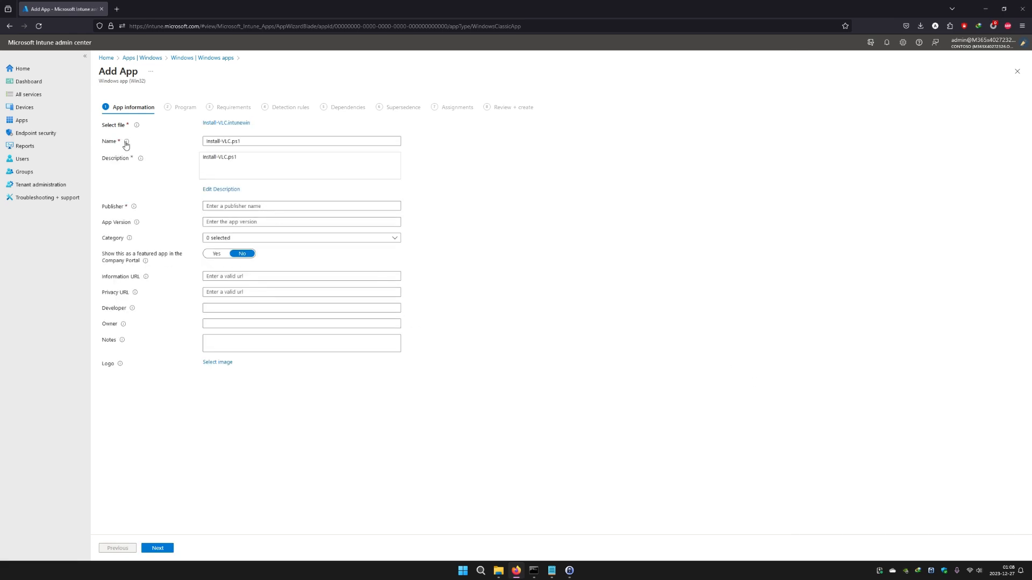
- Set the app's name and description to VLC Media Player and its publisher to VideoLan
{"action": "triple_click", "coordinate": [245, 142]}
{"action": "type", "text": "VLC Media Player"}
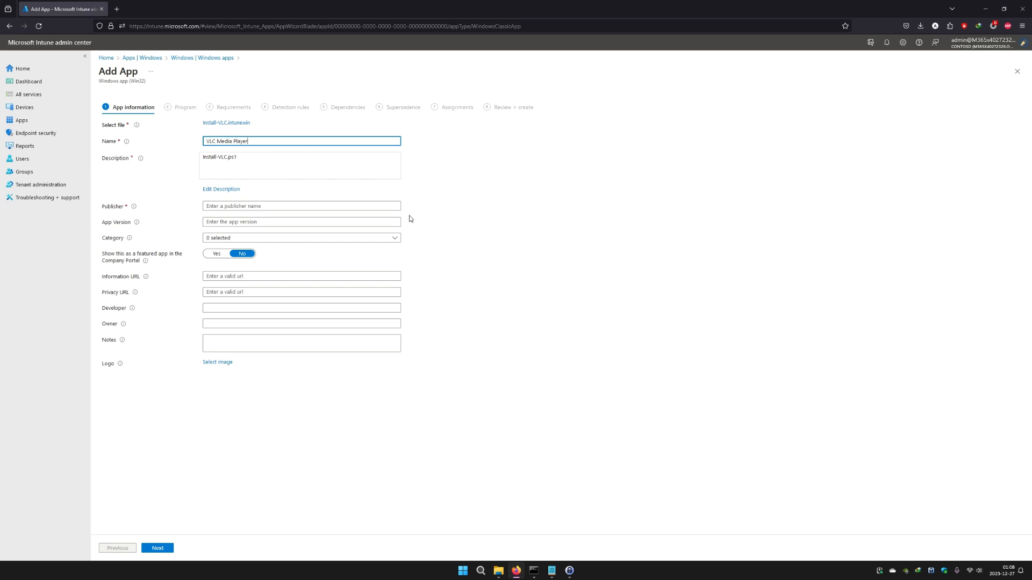
{"action": "left_click", "coordinate": [221, 189]}
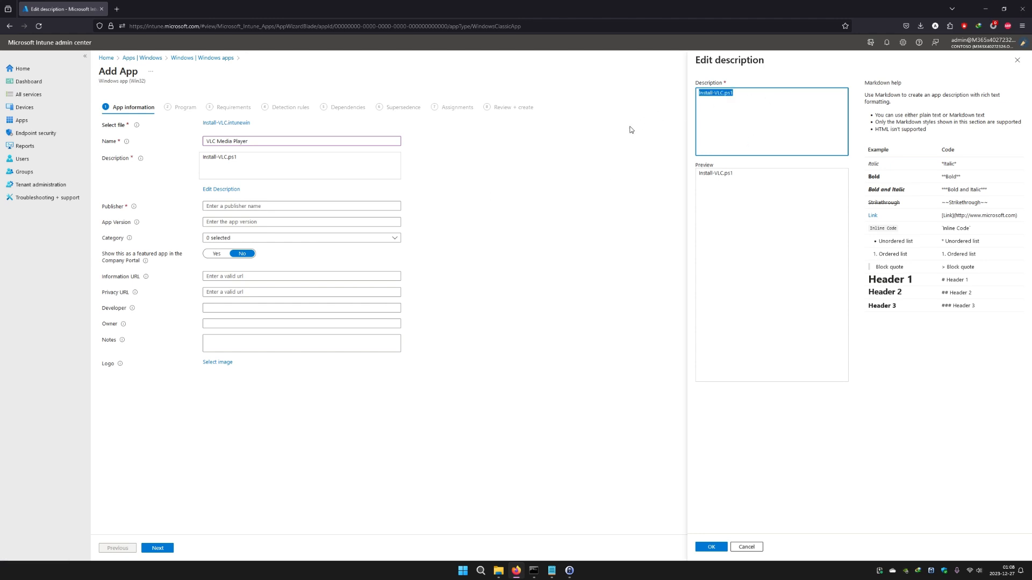
{"action": "type", "text": "VLC Media Player"}
{"action": "left_click", "coordinate": [711, 546]}
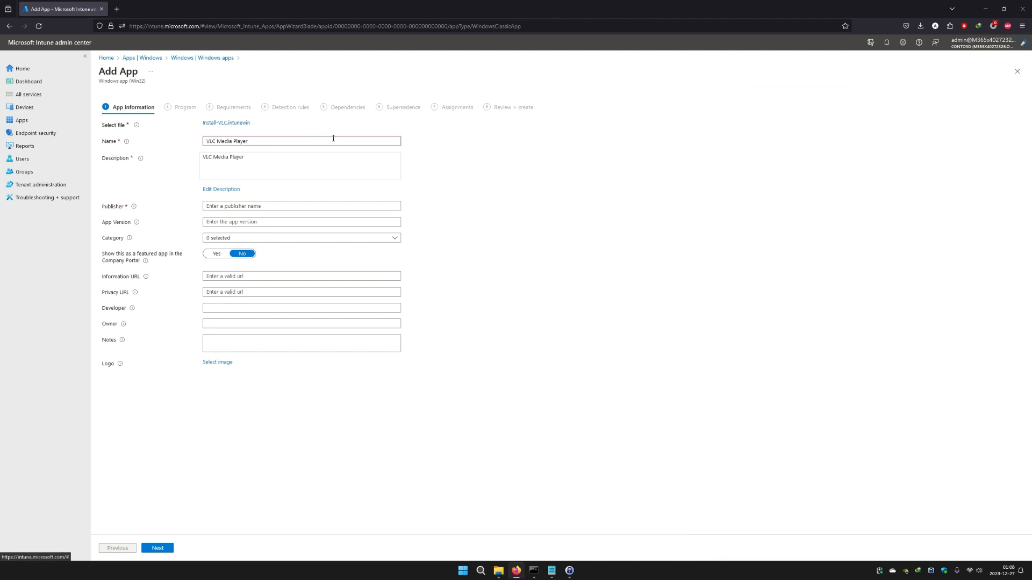
{"action": "left_click", "coordinate": [237, 207]}
{"action": "type", "text": "VideoLan"}
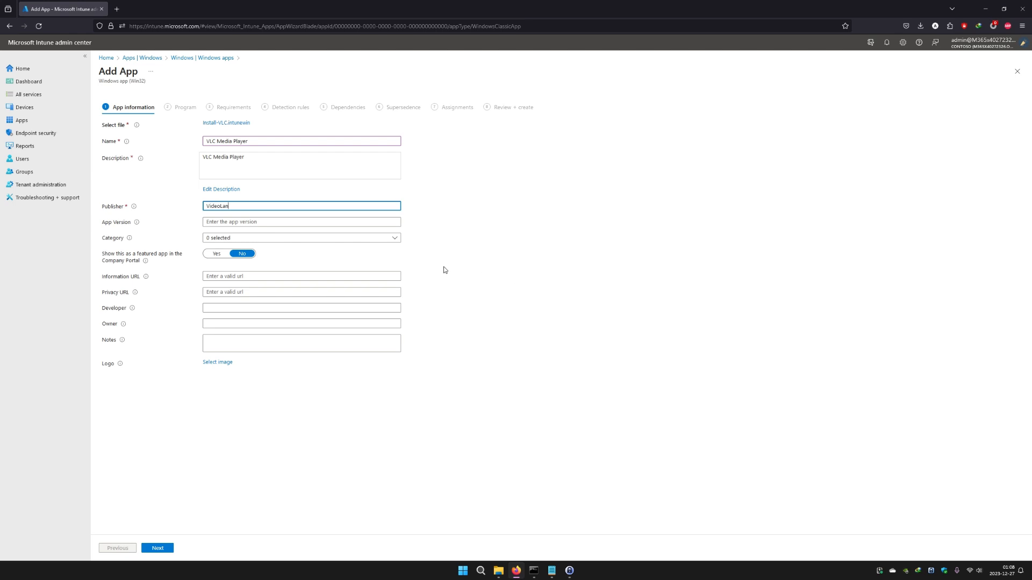
- Switch to File Explorer and open the Programs folder inside Downloads in a new tab
{"action": "left_click", "coordinate": [215, 220]}
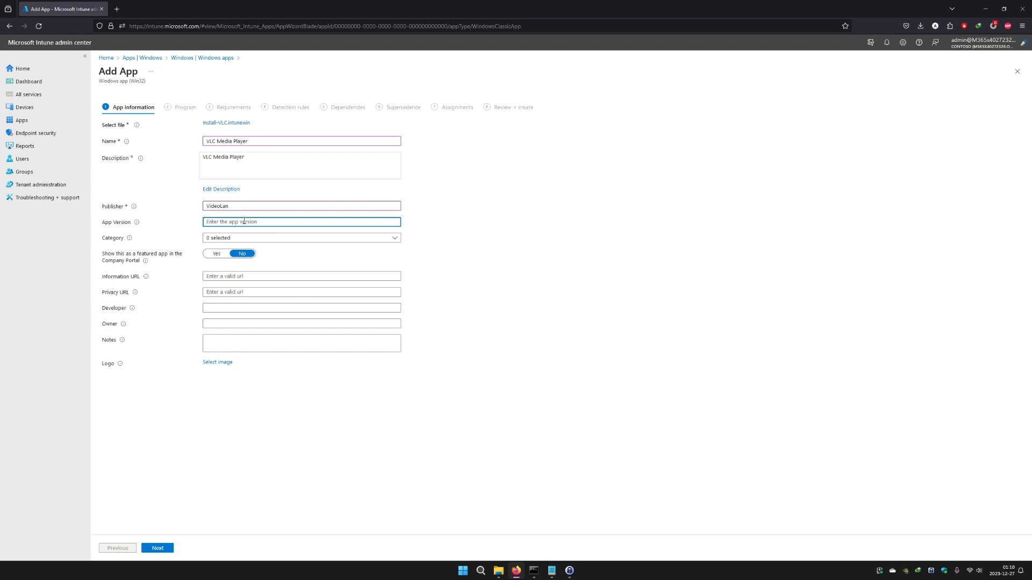
{"action": "left_click", "coordinate": [498, 572]}
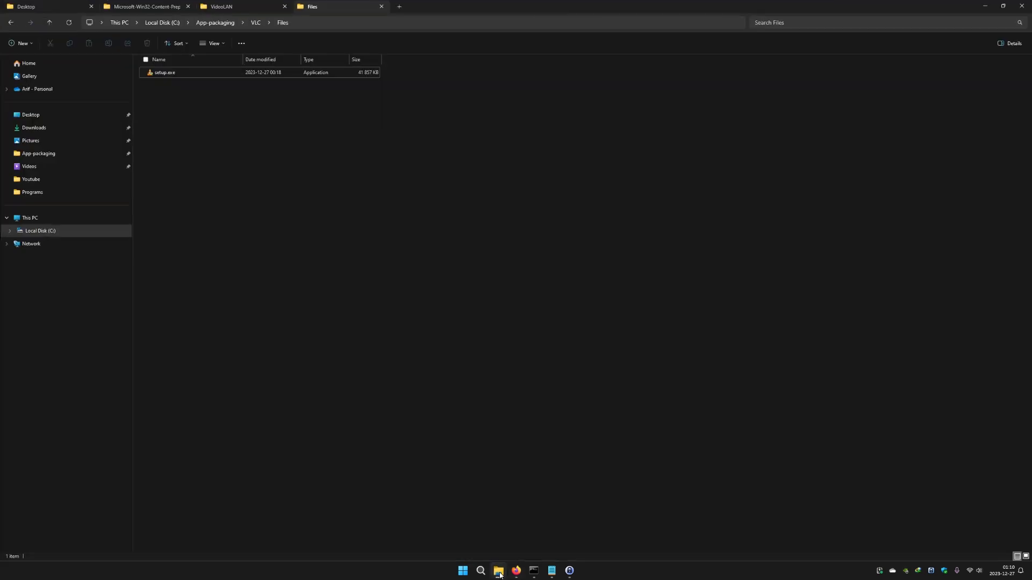
{"action": "right_click", "coordinate": [171, 75]}
{"action": "left_click", "coordinate": [398, 203]}
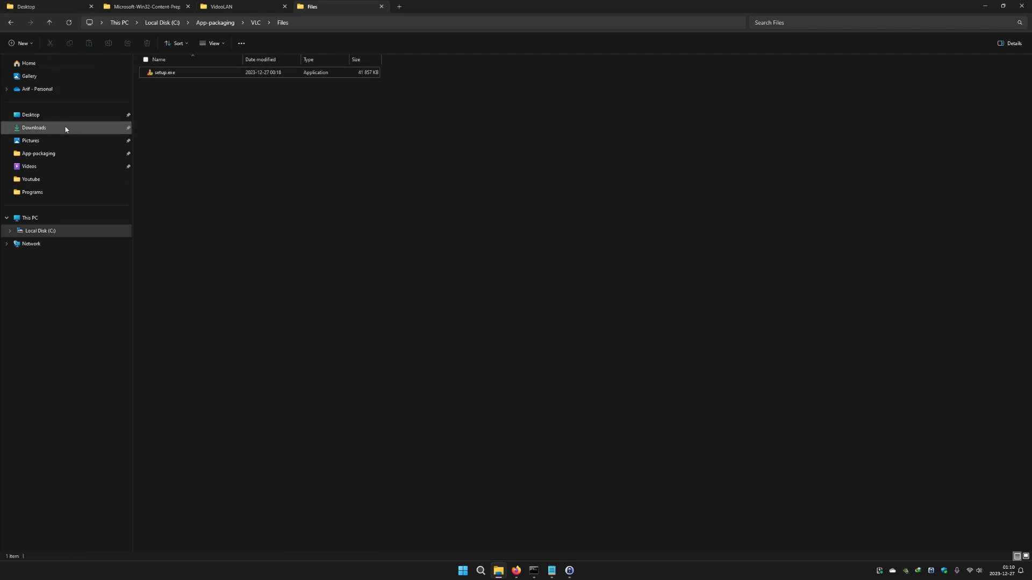
{"action": "middle_click", "coordinate": [38, 128]}
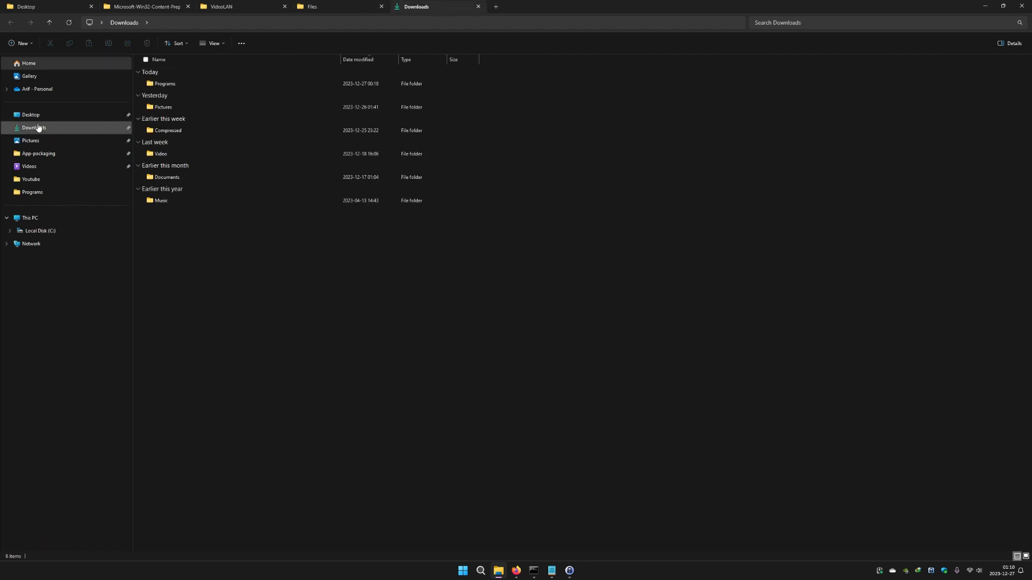
{"action": "left_click", "coordinate": [186, 83]}
{"action": "double_click", "coordinate": [186, 84]}
- Examine the detailed file properties of vlc-3.0.20-win32.exe for version information and close them
{"action": "left_click", "coordinate": [166, 85]}
{"action": "right_click", "coordinate": [165, 85]}
{"action": "left_click", "coordinate": [196, 205]}
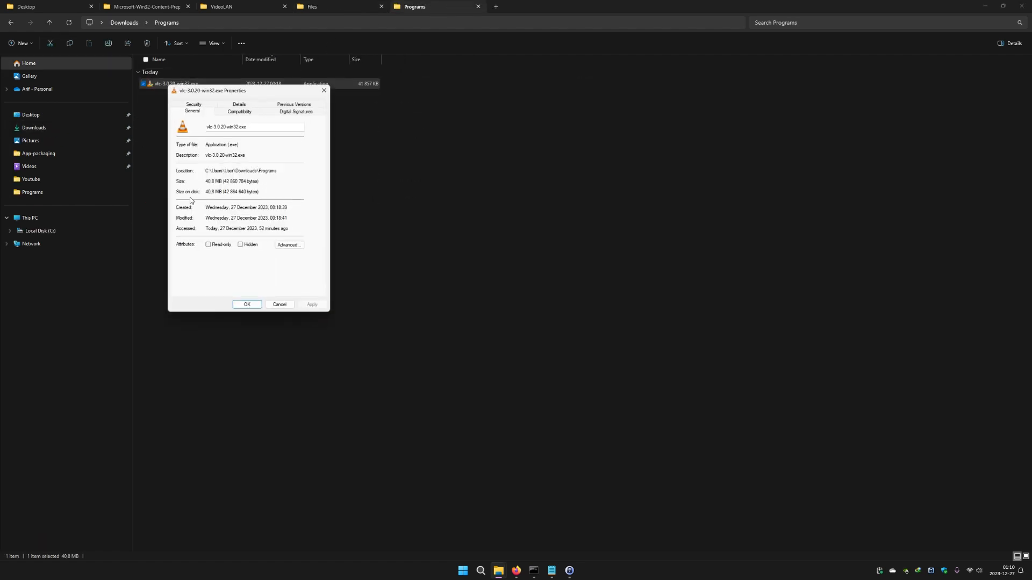
{"action": "left_click", "coordinate": [251, 106]}
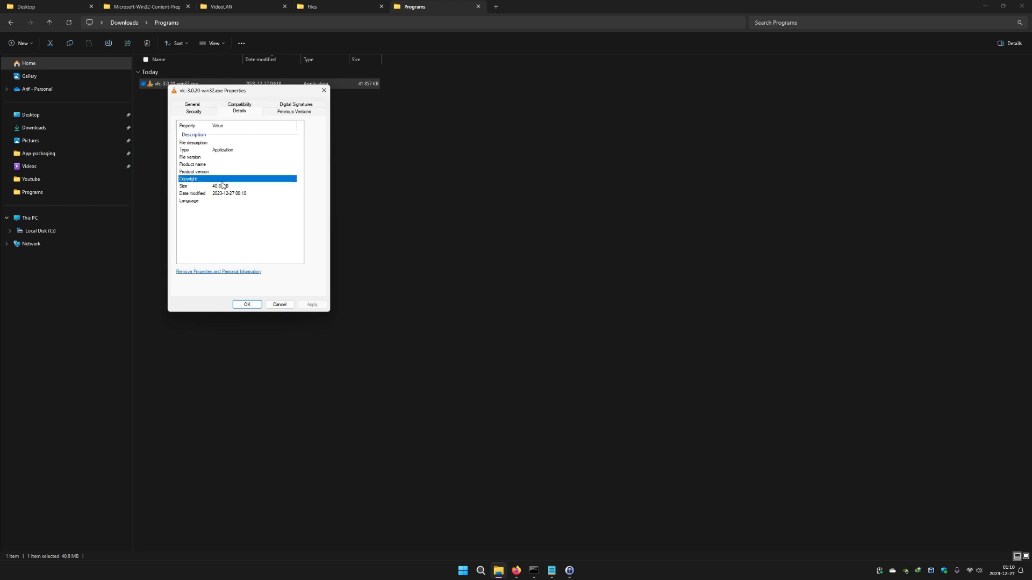
{"action": "left_click", "coordinate": [210, 201]}
{"action": "left_click", "coordinate": [209, 194]}
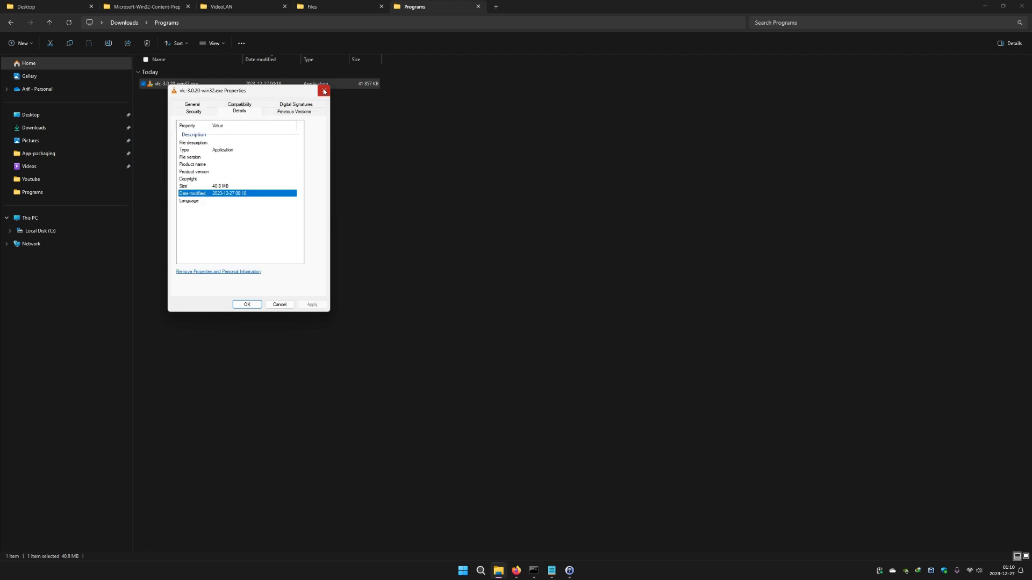
{"action": "left_click", "coordinate": [324, 91]}
- Copy 3.0.20 from the VLC installer's file name, switch back to Firefox and paste it as the app version
{"action": "left_click", "coordinate": [182, 85]}
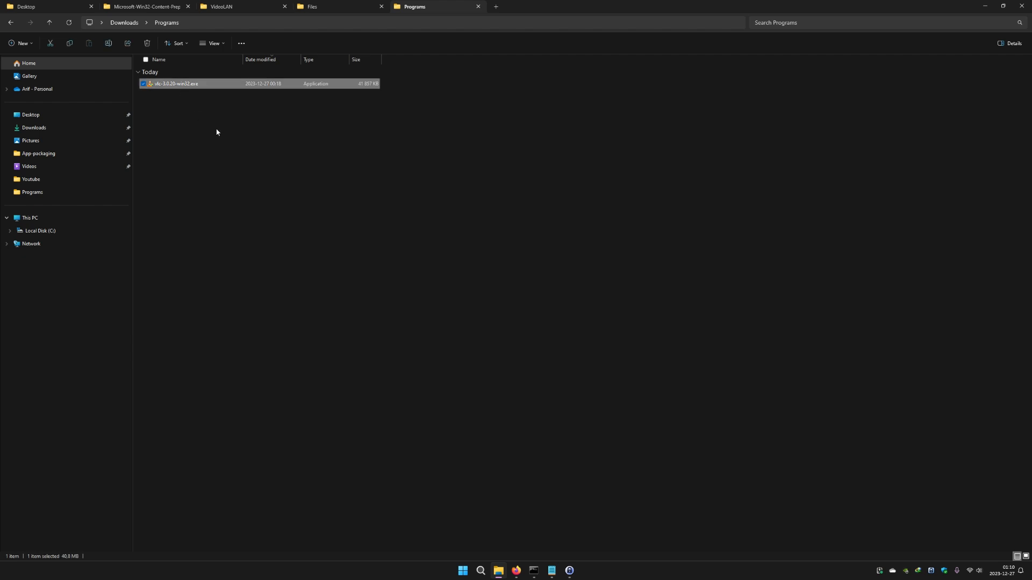
{"action": "left_click", "coordinate": [179, 84]}
{"action": "left_click_drag", "start_coordinate": [163, 85], "coordinate": [174, 88]}
{"action": "key", "text": "ctrl+c"}
{"action": "left_click", "coordinate": [273, 209]}
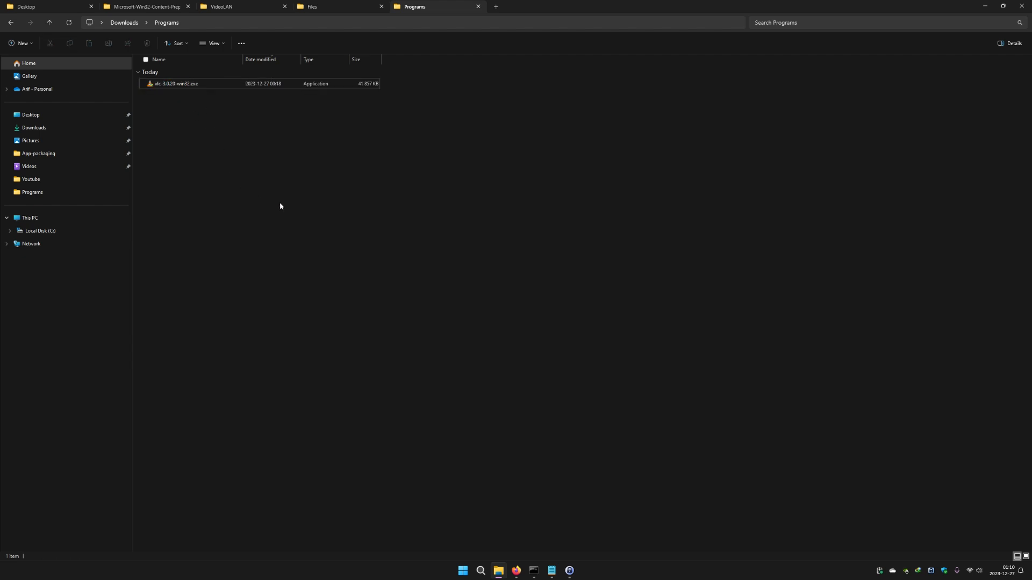
{"action": "left_click", "coordinate": [516, 571]}
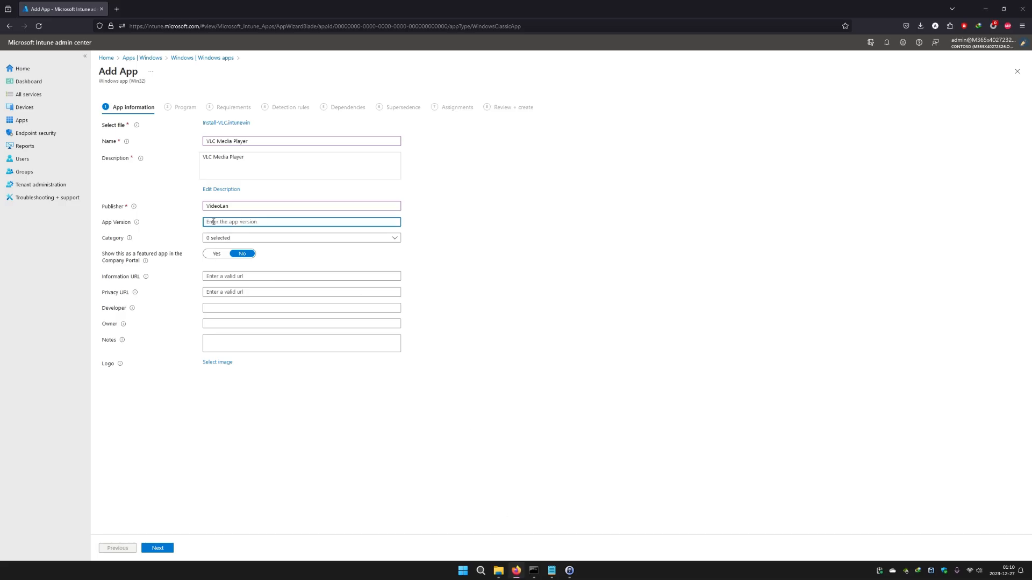
{"action": "key", "text": "ctrl+v"}
- Assign the app to the Photos & Media category and show it as a featured app in the Company Portal
{"action": "left_click", "coordinate": [265, 239]}
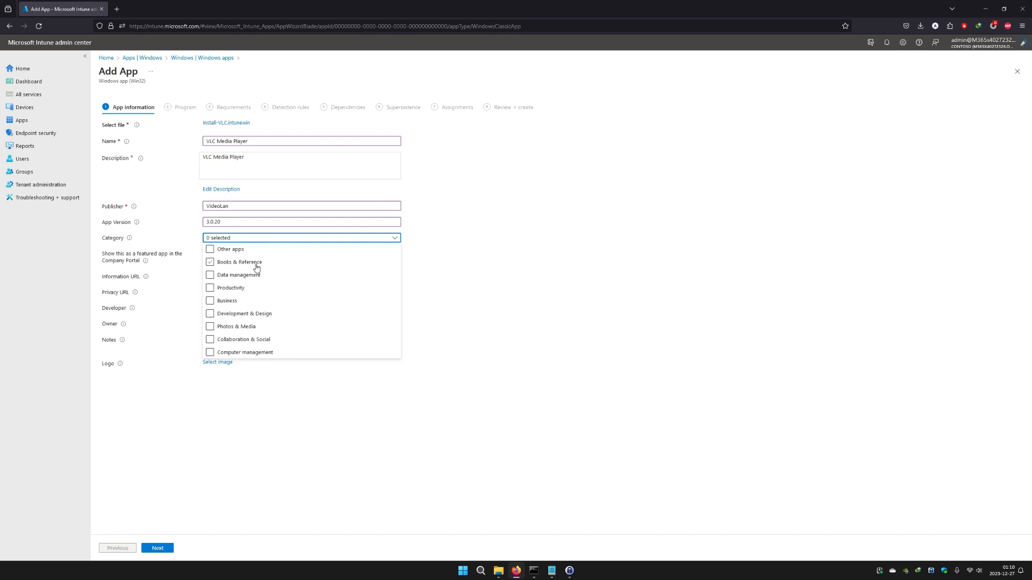
{"action": "left_click", "coordinate": [239, 292]}
{"action": "left_click", "coordinate": [246, 326]}
{"action": "left_click", "coordinate": [531, 323]}
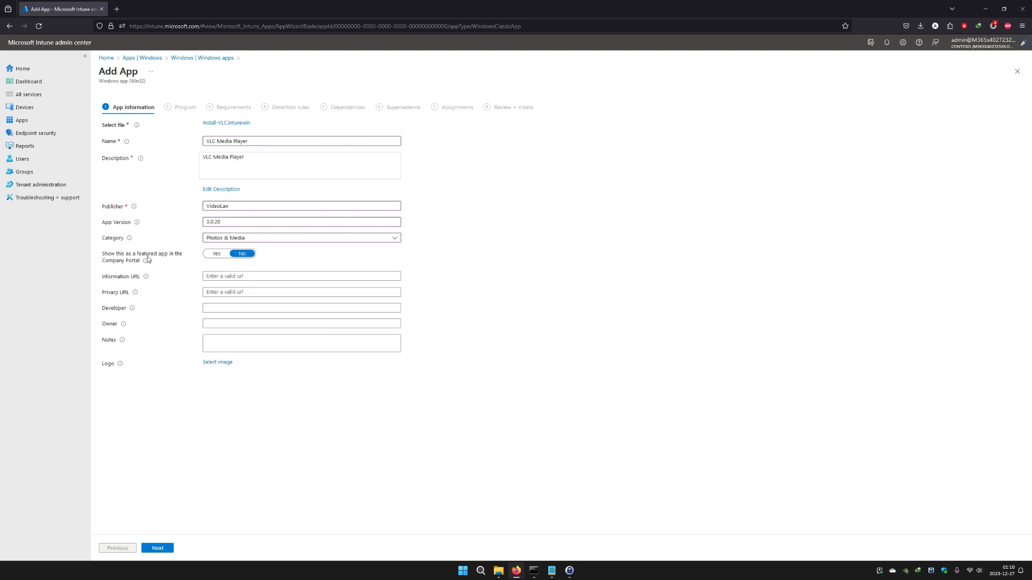
{"action": "left_click", "coordinate": [215, 254]}
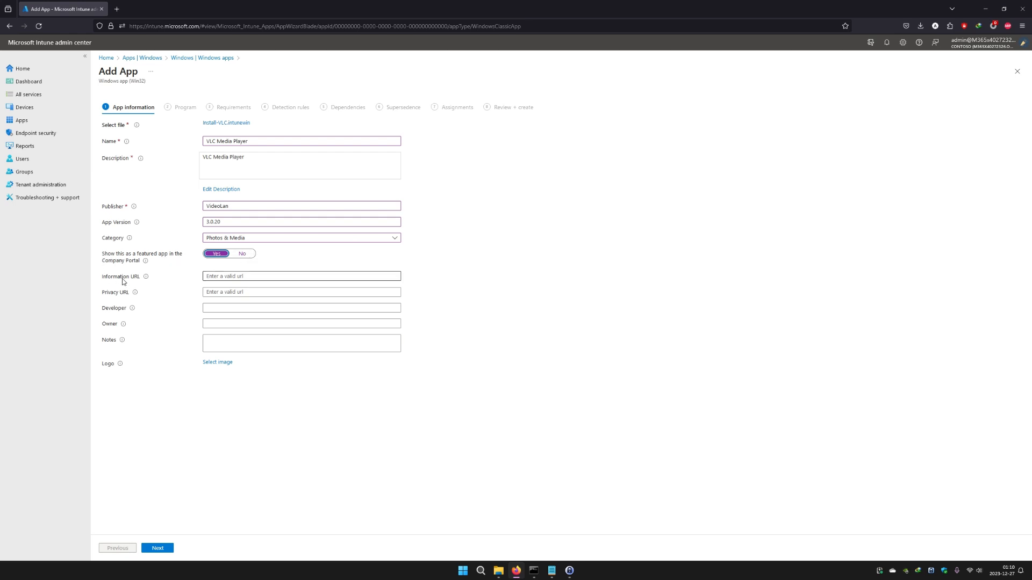
{"action": "left_click", "coordinate": [248, 276]}
{"action": "left_click", "coordinate": [490, 320]}
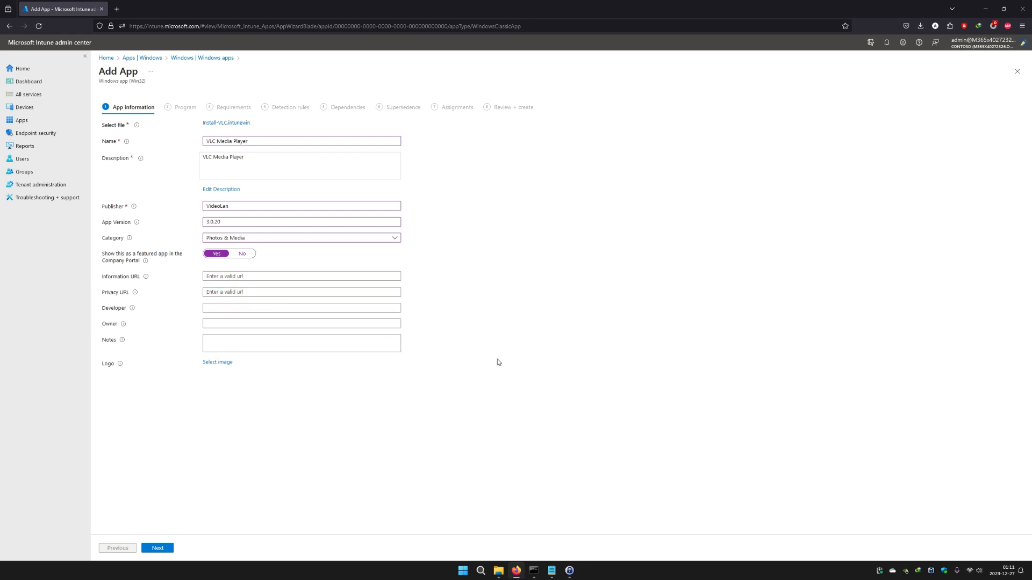
{"action": "left_click", "coordinate": [221, 325]}
{"action": "left_click", "coordinate": [230, 339]}
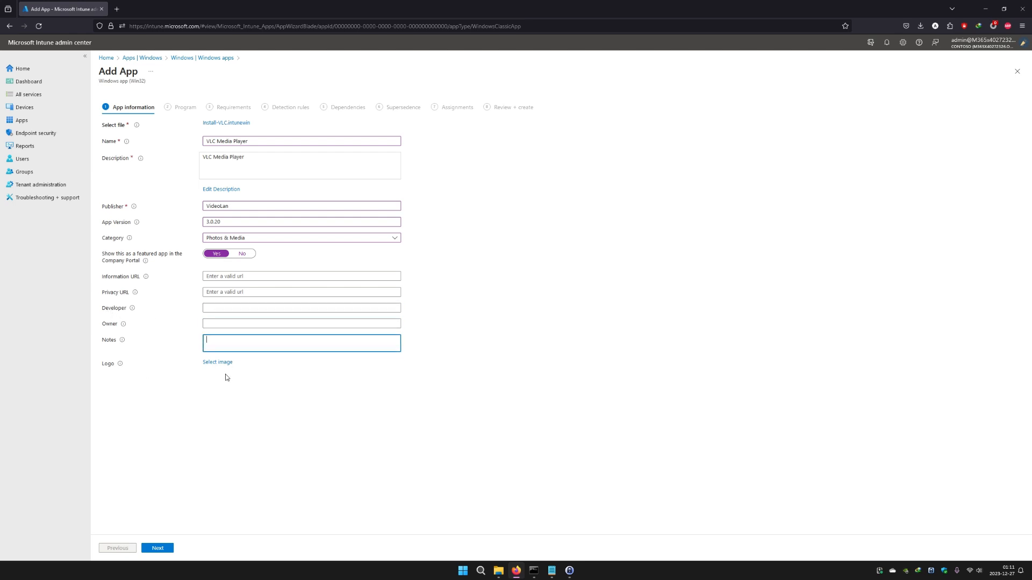
{"action": "left_click", "coordinate": [471, 430]}
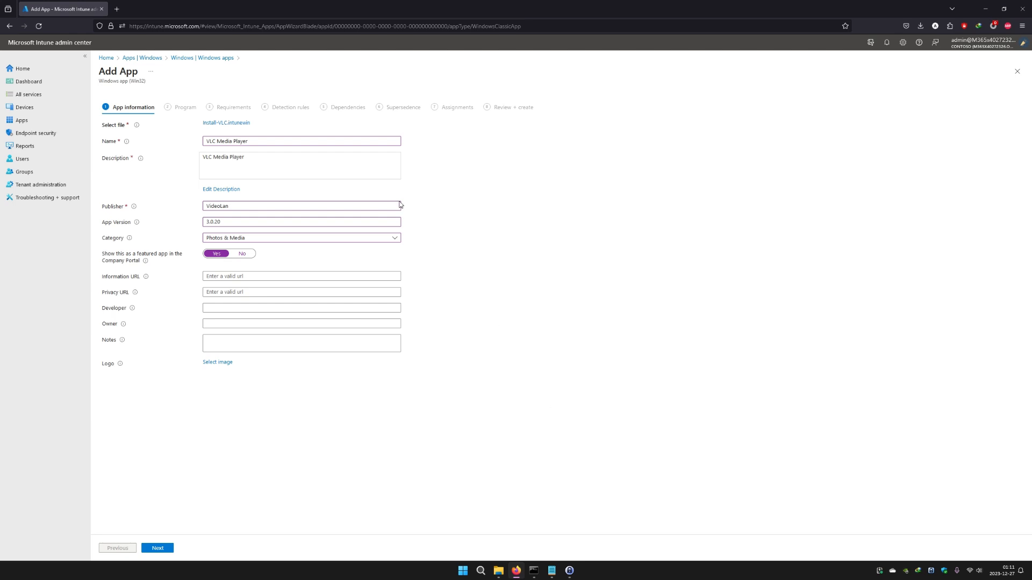
- Search Google for vlc media player in a new browser tab
{"action": "left_click", "coordinate": [117, 9]}
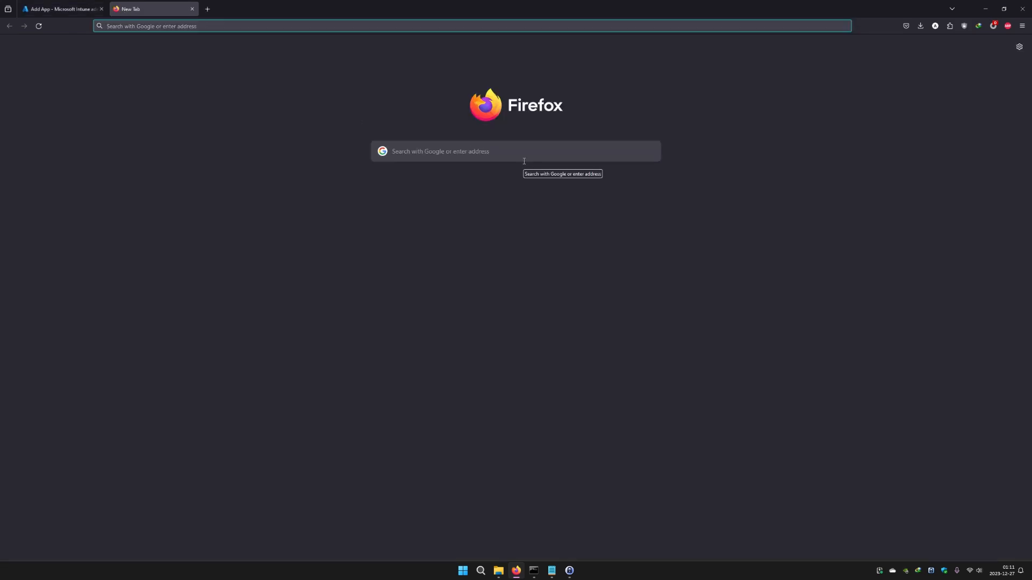
{"action": "type", "text": "vlc"}
{"action": "key", "text": "Down"}
{"action": "key", "text": "Return"}
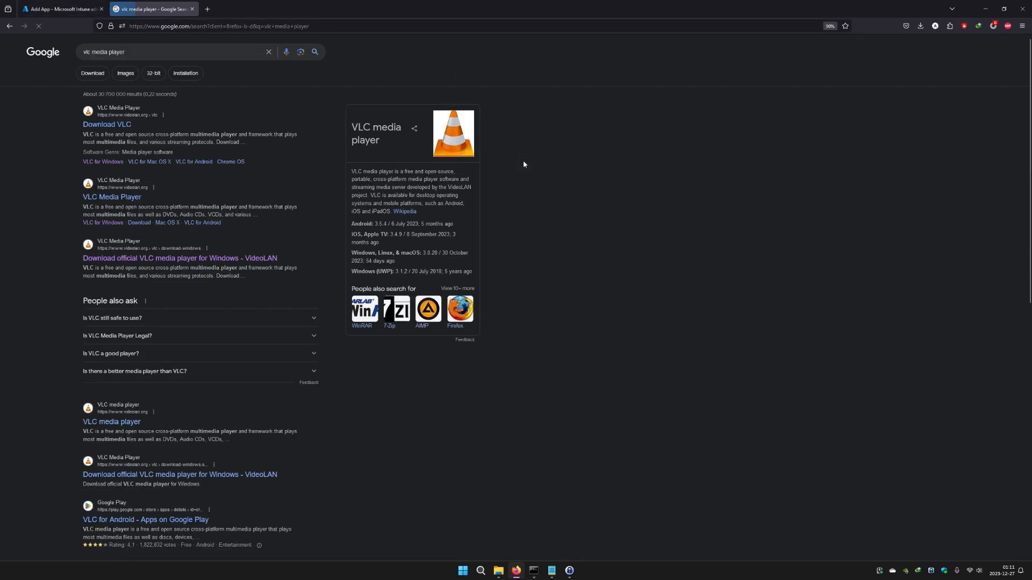
- Find a VLC cone logo among the Google image results and save it as VLC-LOGO.png in C:\App-packaging\VLC
{"action": "left_click", "coordinate": [125, 74]}
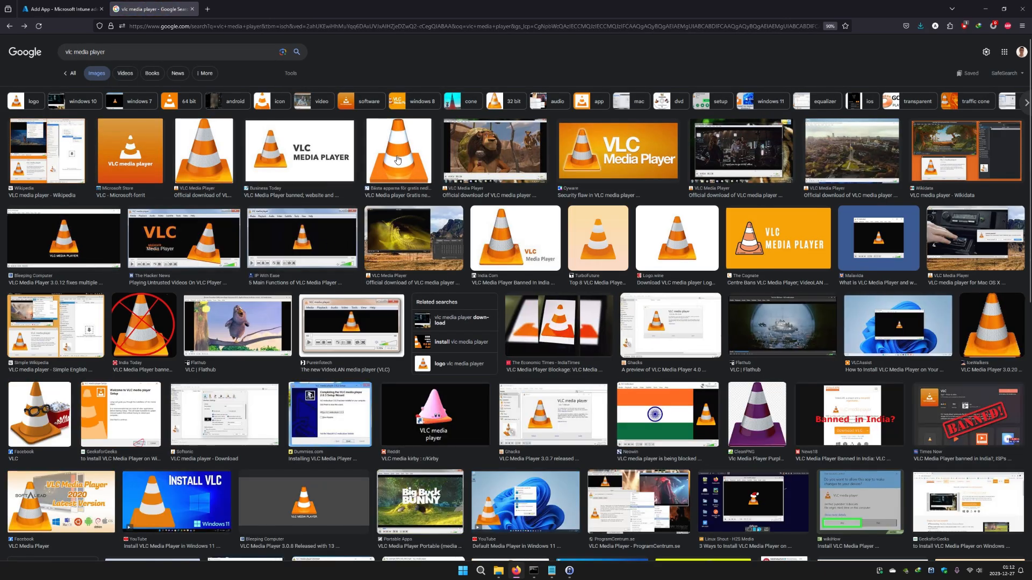
{"action": "left_click", "coordinate": [404, 148]}
{"action": "right_click", "coordinate": [913, 154]}
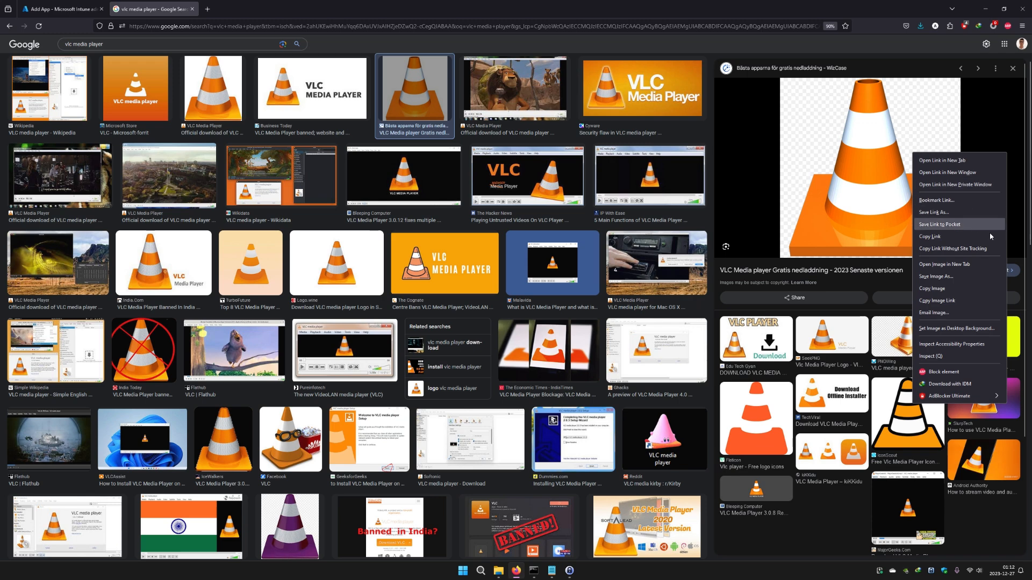
{"action": "left_click", "coordinate": [966, 277]}
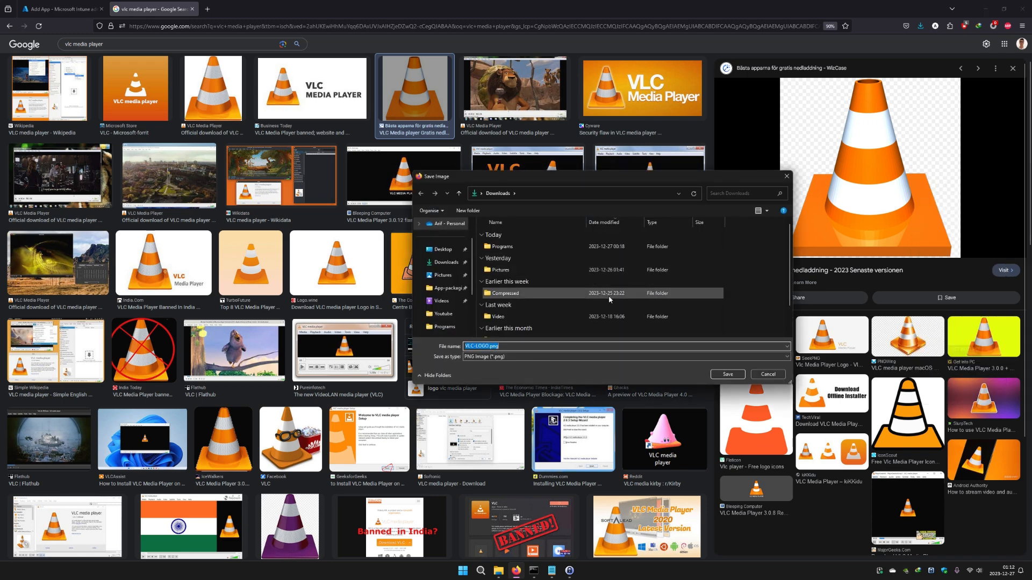
{"action": "scroll", "coordinate": [451, 301], "scroll_direction": "down", "scroll_amount": 3}
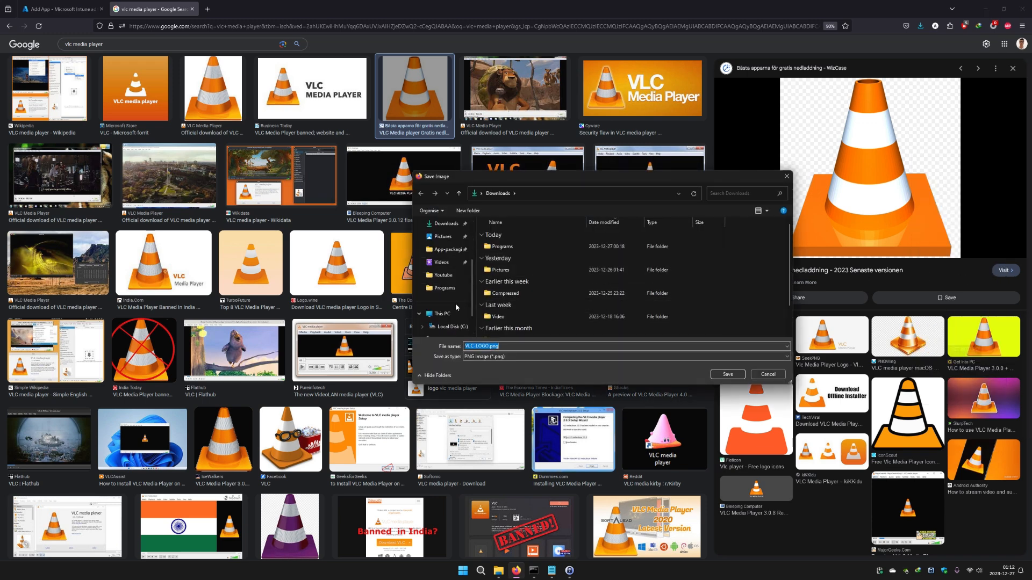
{"action": "left_click", "coordinate": [451, 301]}
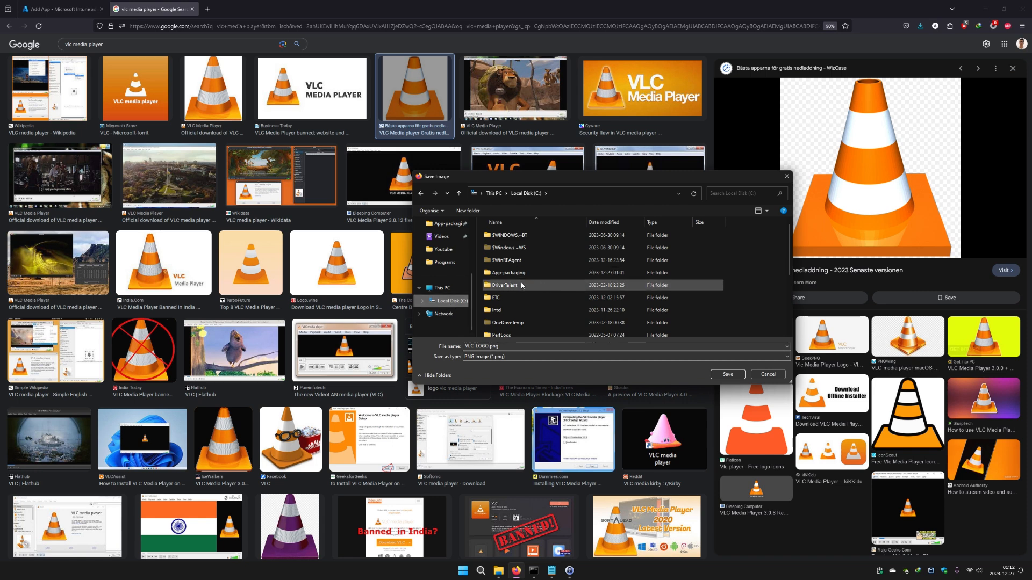
{"action": "double_click", "coordinate": [509, 273]}
{"action": "double_click", "coordinate": [491, 259]}
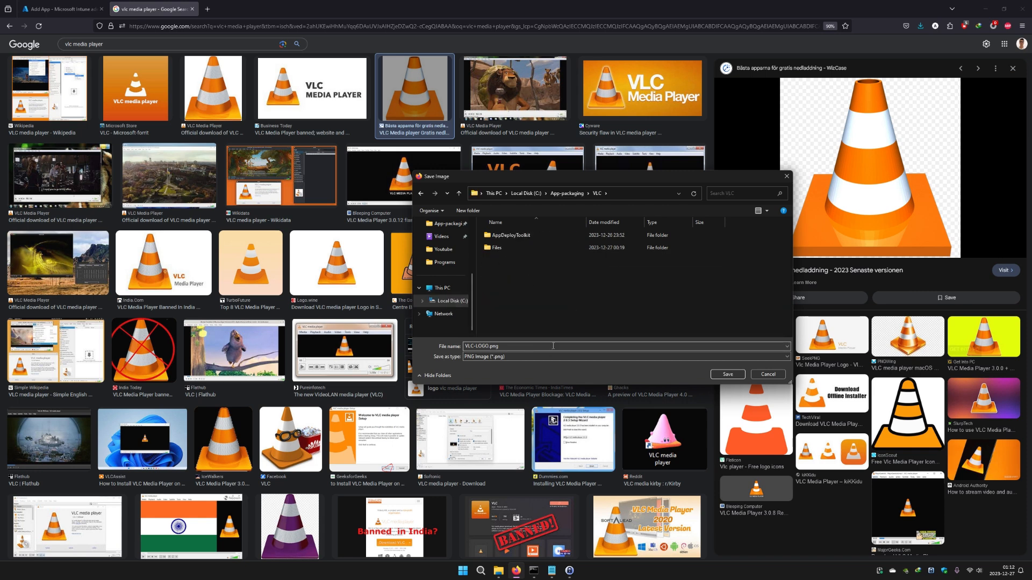
{"action": "left_click", "coordinate": [722, 375]}
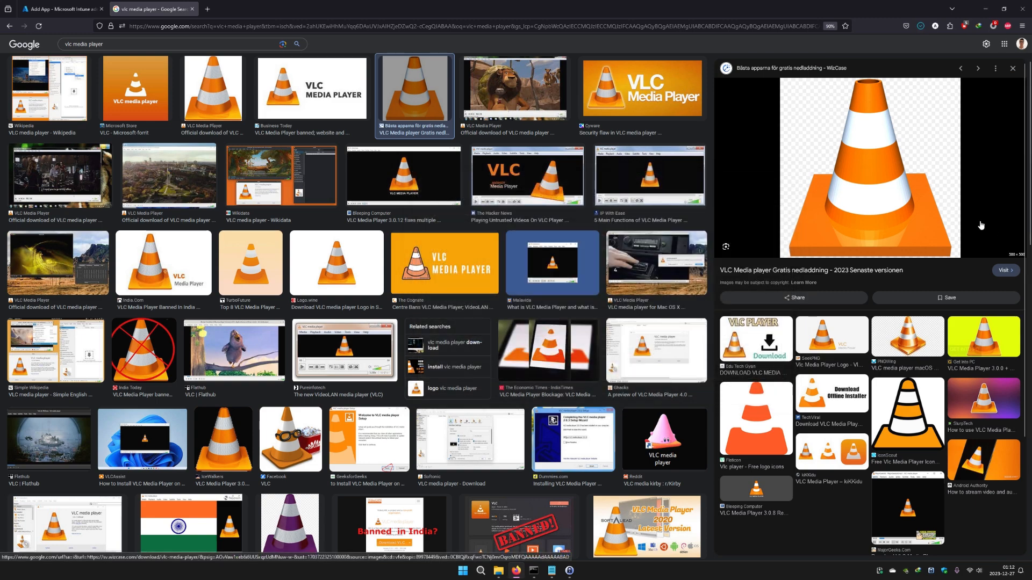
- Return to the Intune Add App page, upload VLC-LOGO.png from App-packaging\VLC as the app logo and proceed to the Program settings
{"action": "left_click", "coordinate": [97, 8]}
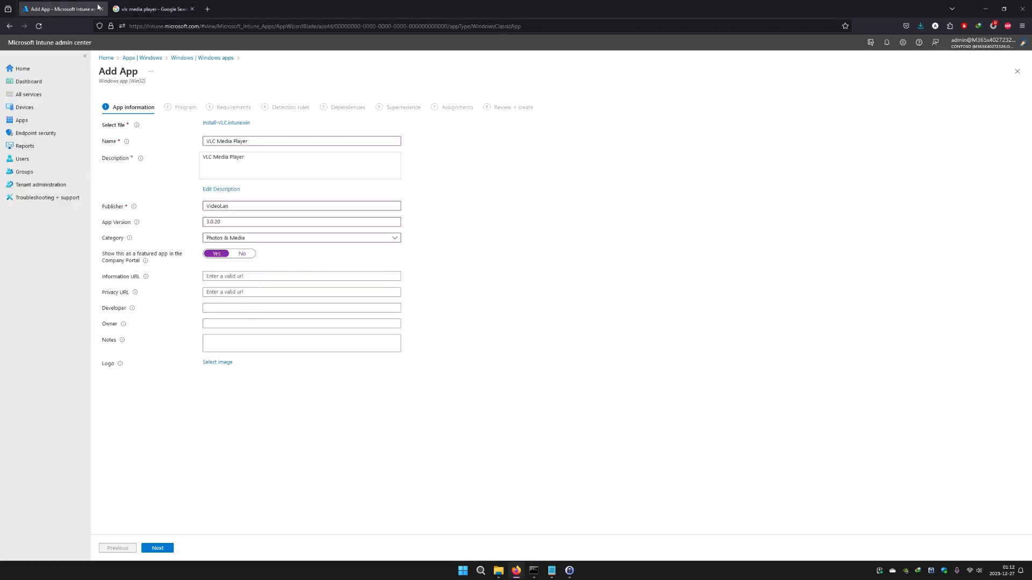
{"action": "left_click", "coordinate": [218, 362]}
{"action": "left_click", "coordinate": [969, 97]}
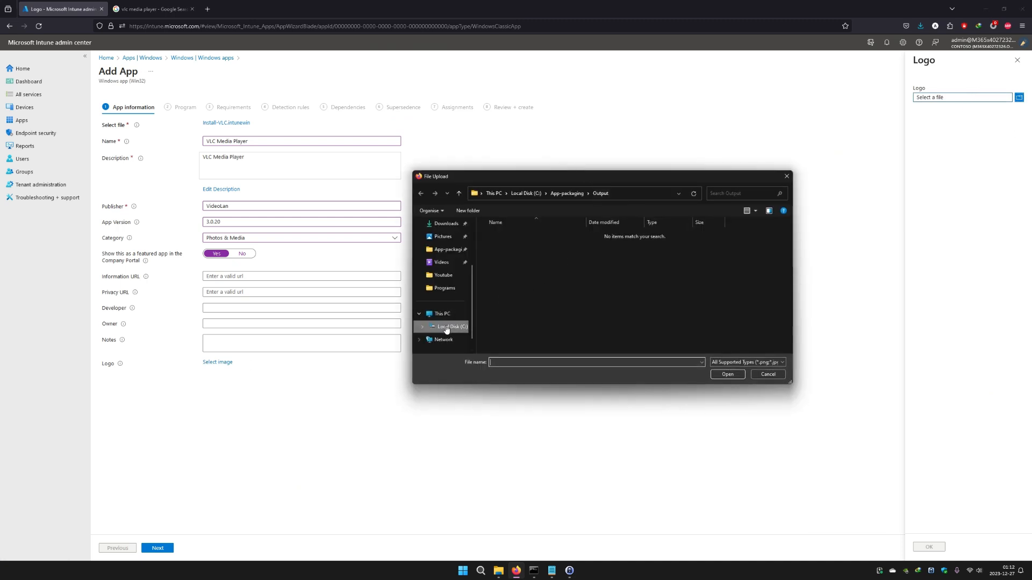
{"action": "left_click", "coordinate": [567, 194]}
{"action": "double_click", "coordinate": [516, 265]}
{"action": "left_click", "coordinate": [515, 263]}
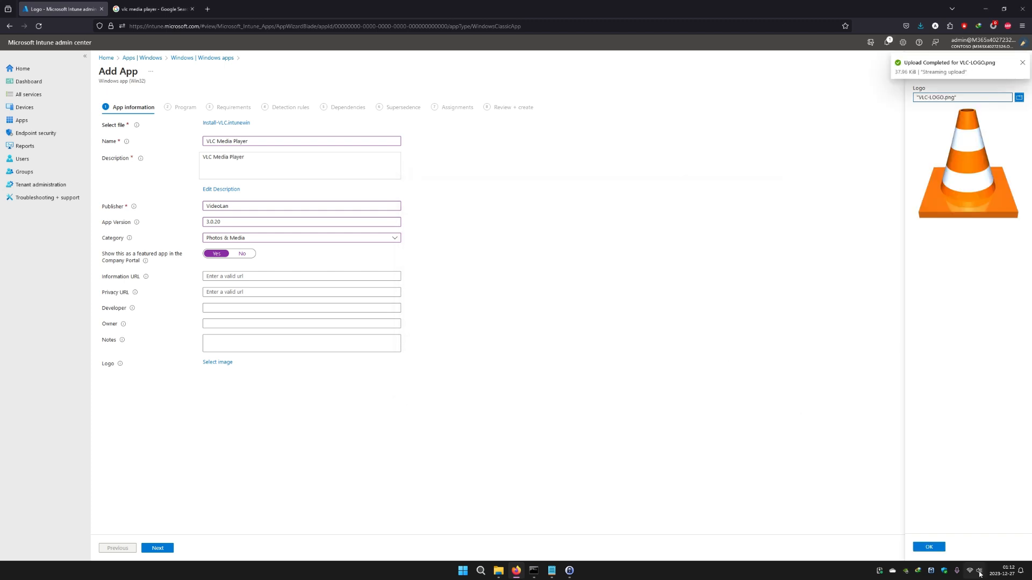
{"action": "left_click", "coordinate": [932, 549]}
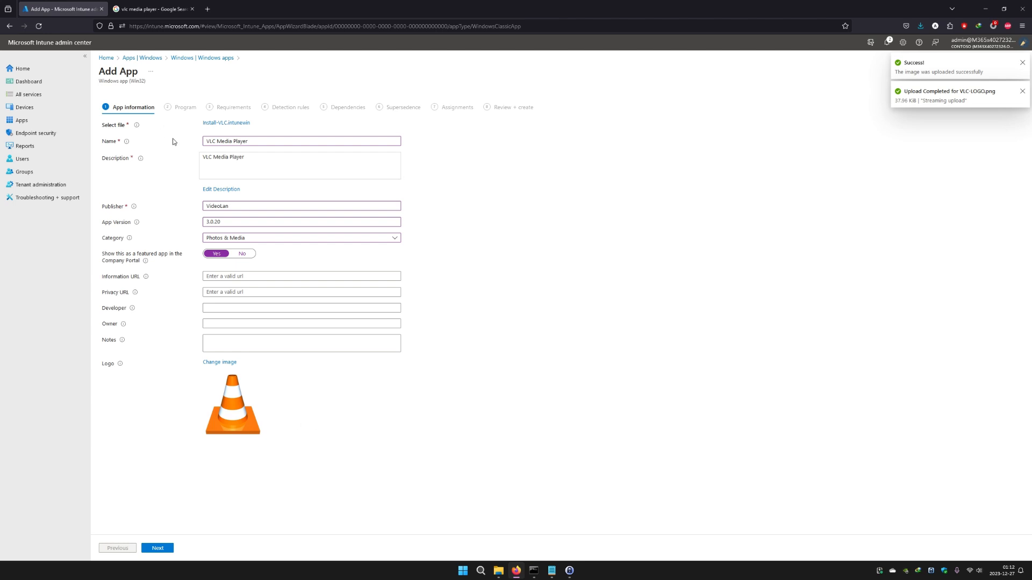
{"action": "left_click", "coordinate": [161, 549]}
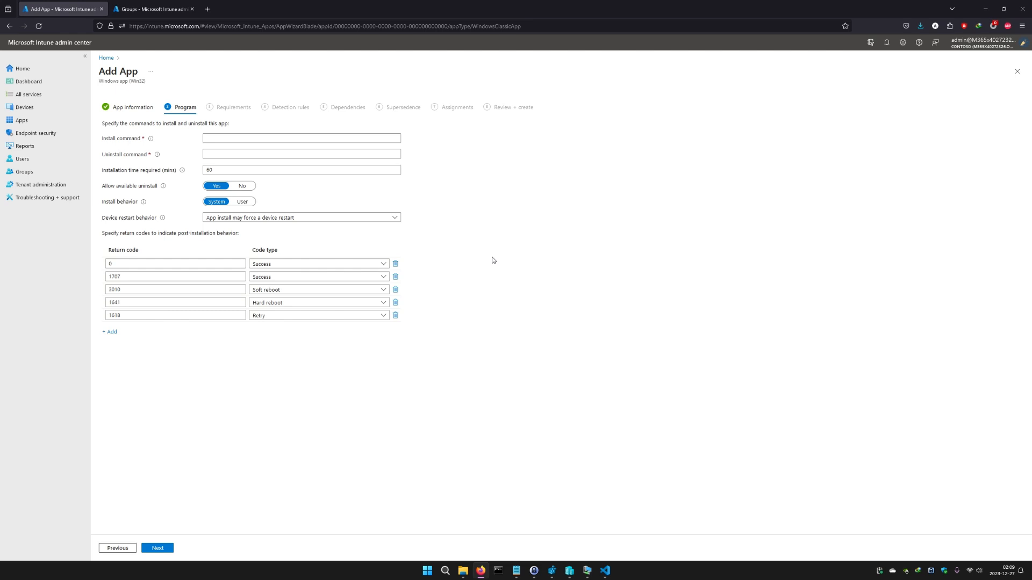
- Begin the install command with Powershell -NoProfile -ExecutionPolicy Bypass -File
{"action": "left_click", "coordinate": [270, 138]}
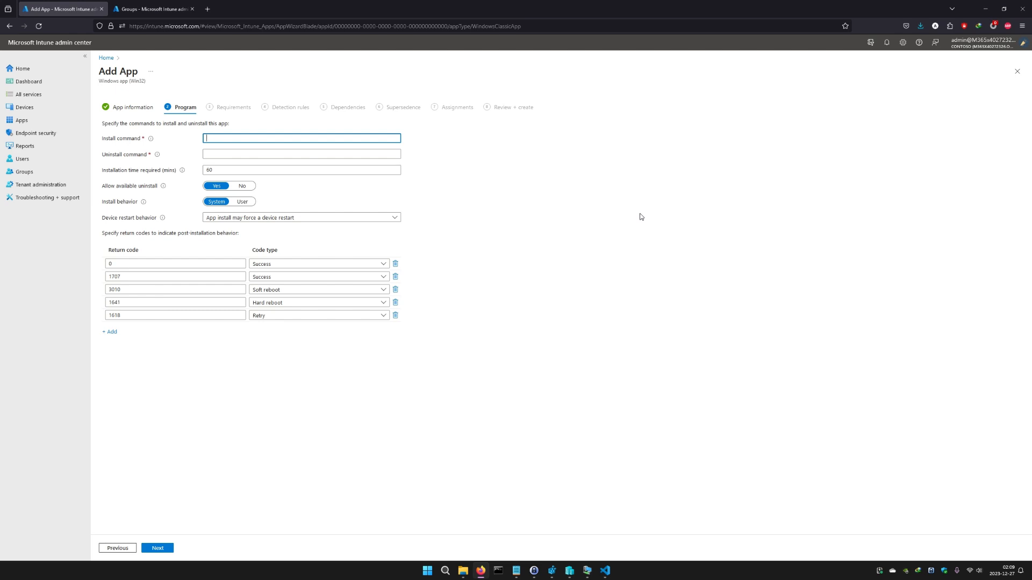
{"action": "type", "text": "Powershell -NoProfile -Ex"}
{"action": "type", "text": "ecutionPolicy Bypass -File"}
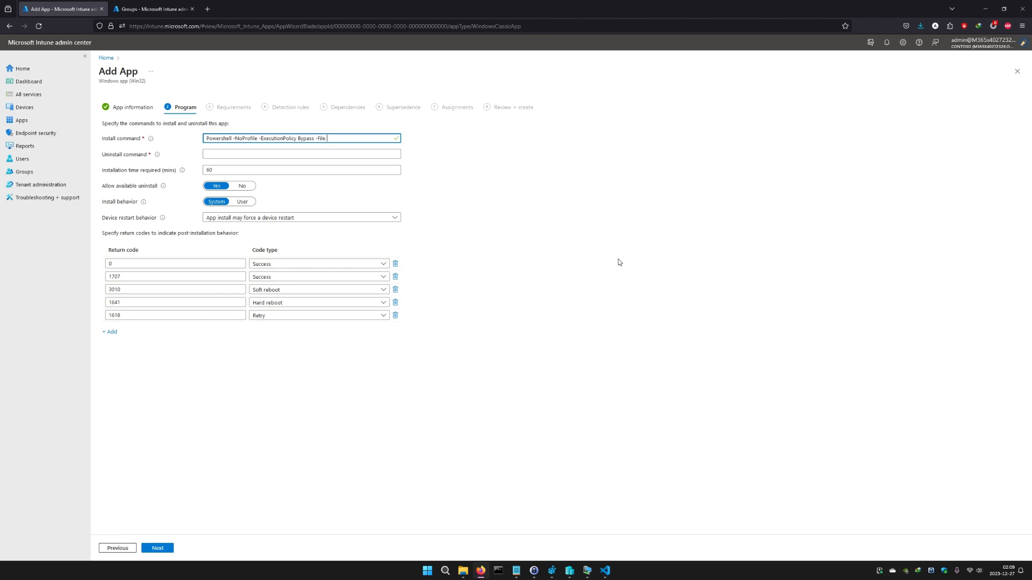
- Copy the script name Install-VLC.ps1 from the VLC folder in File Explorer and append it to the install command back in Firefox
{"action": "left_click", "coordinate": [463, 571]}
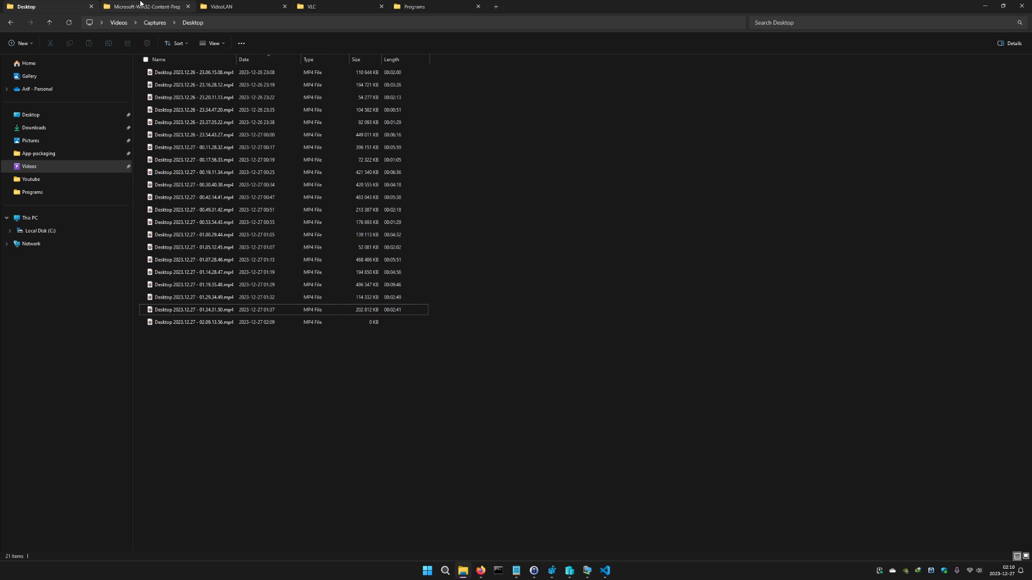
{"action": "left_click", "coordinate": [328, 7]}
{"action": "left_click", "coordinate": [174, 100]}
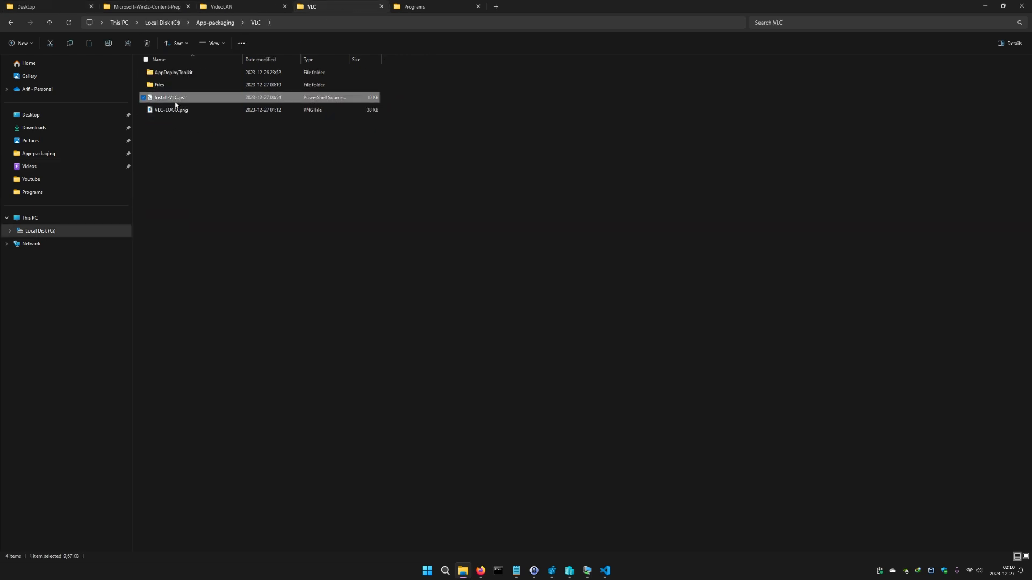
{"action": "key", "text": "F2"}
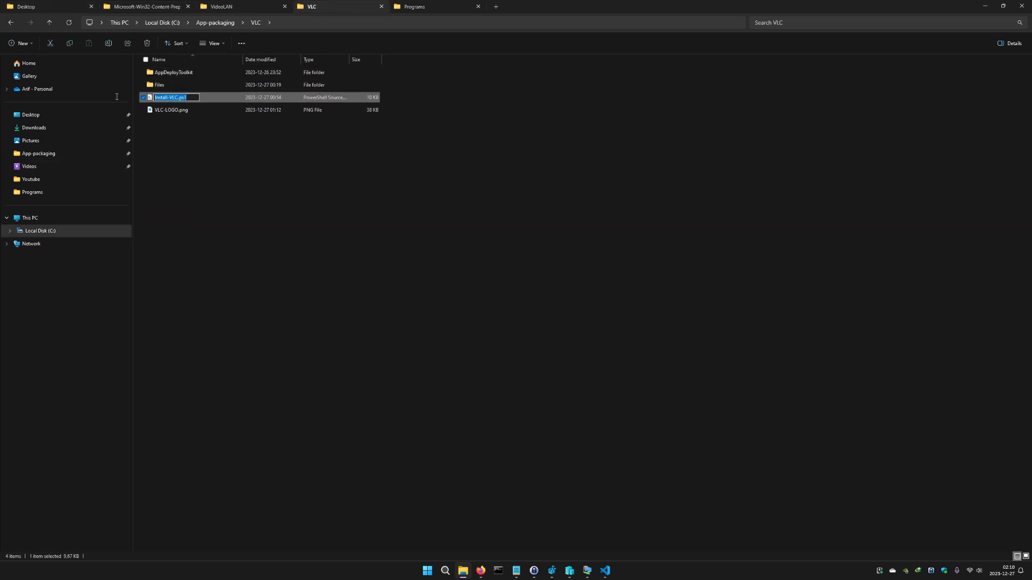
{"action": "left_click", "coordinate": [283, 237]}
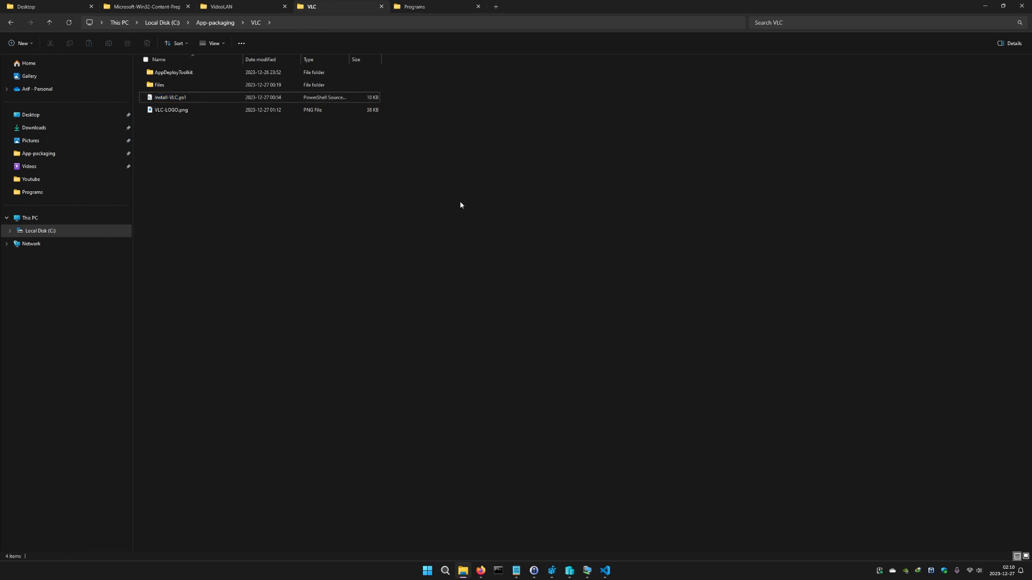
{"action": "left_click", "coordinate": [986, 6]}
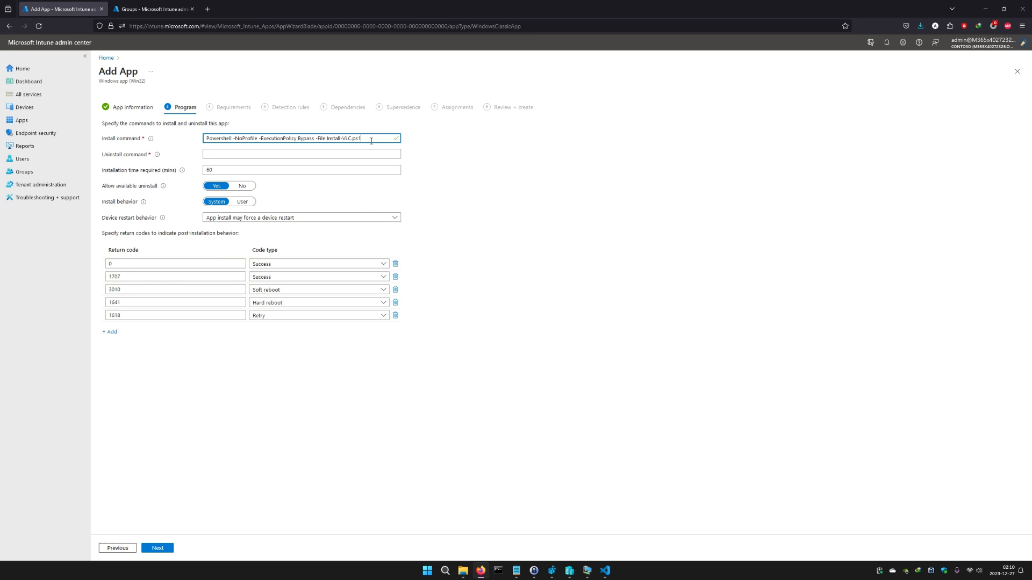
- Copy the full install command into the uninstall command and append -DeploymentType Uninstall
{"action": "left_click_drag", "start_coordinate": [366, 142], "coordinate": [180, 138]}
{"action": "key", "text": "ctrl+c"}
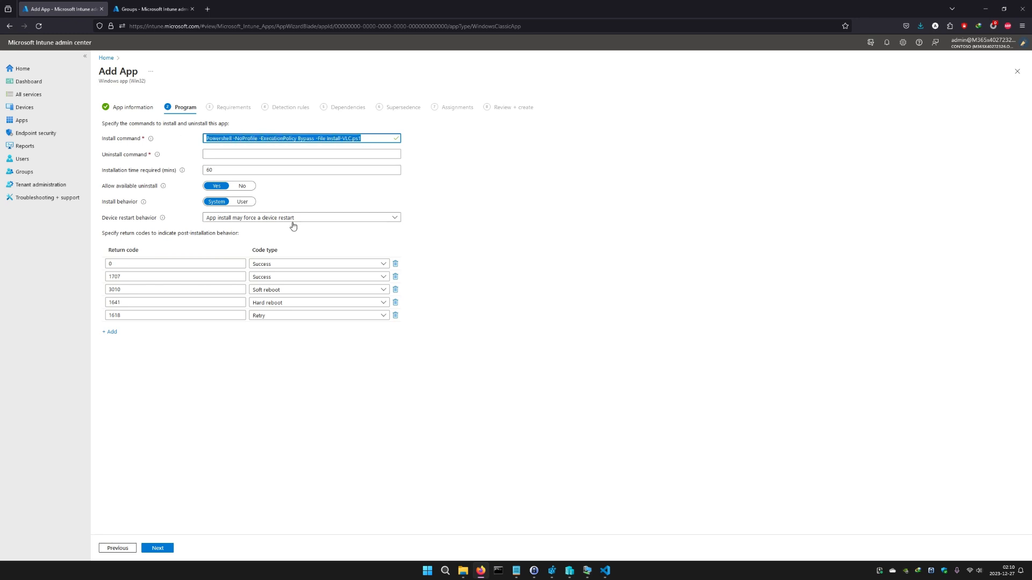
{"action": "left_click", "coordinate": [266, 154]}
{"action": "key", "text": "ctrl+v"}
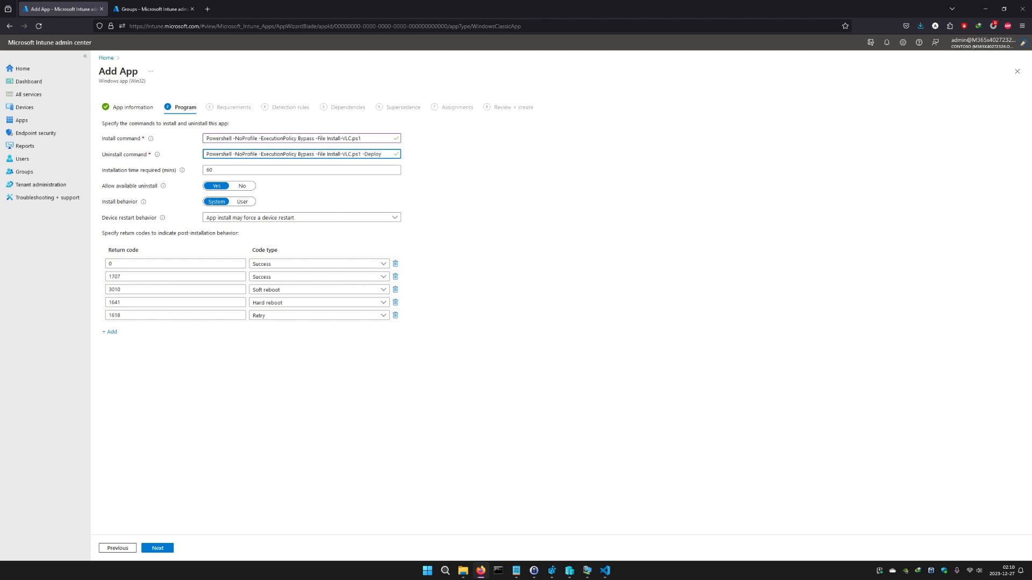
{"action": "type", "text": "-DeploymentType"}
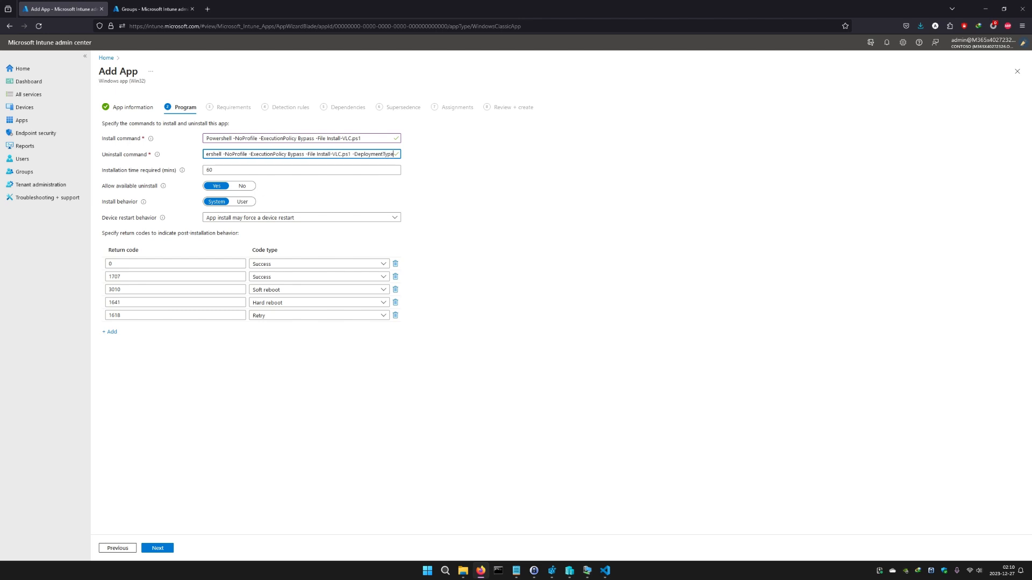
{"action": "type", "text": " Uninstall"}
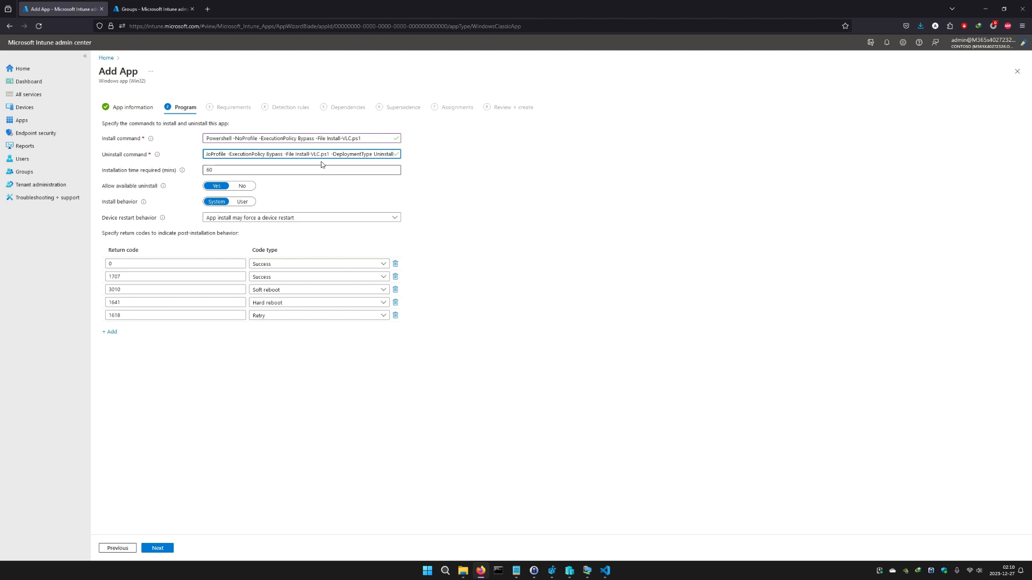
{"action": "left_click_drag", "start_coordinate": [295, 154], "coordinate": [327, 155]}
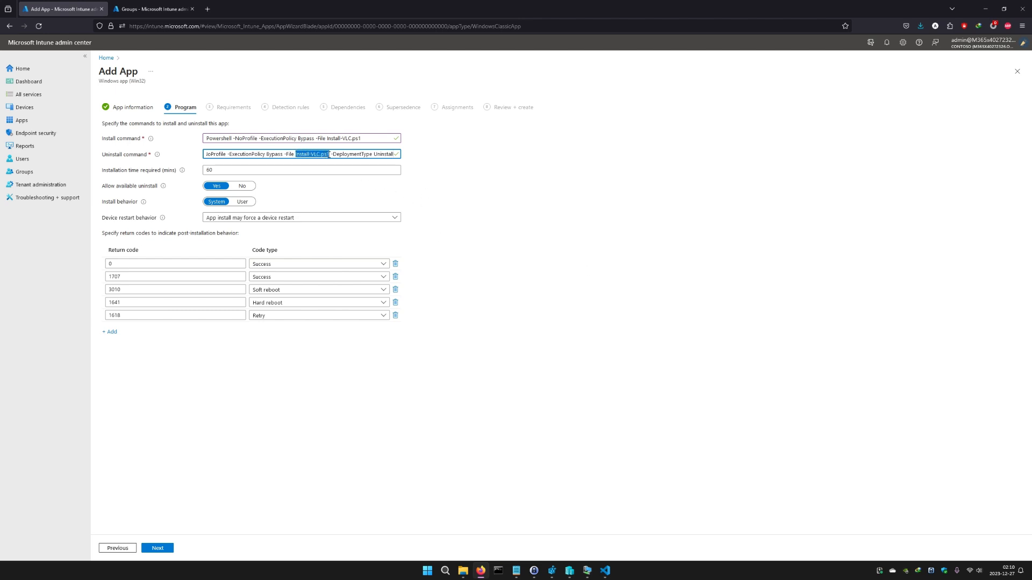
{"action": "left_click", "coordinate": [332, 154]}
{"action": "left_click_drag", "start_coordinate": [332, 154], "coordinate": [463, 177]}
{"action": "left_click", "coordinate": [510, 191]}
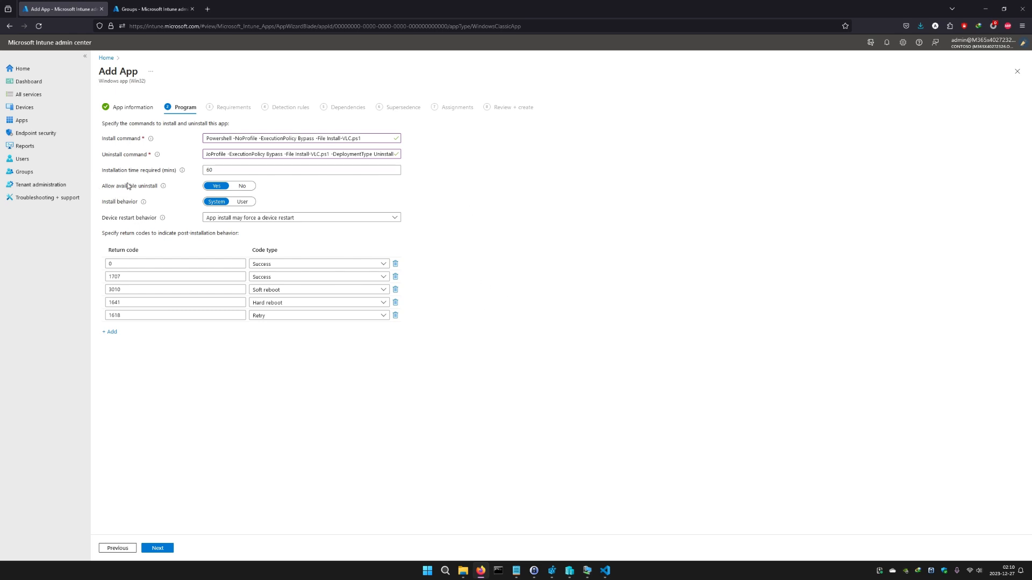
- Set the device restart behavior to No specific action and continue to the Requirements settings
{"action": "mouse_move", "coordinate": [163, 191]}
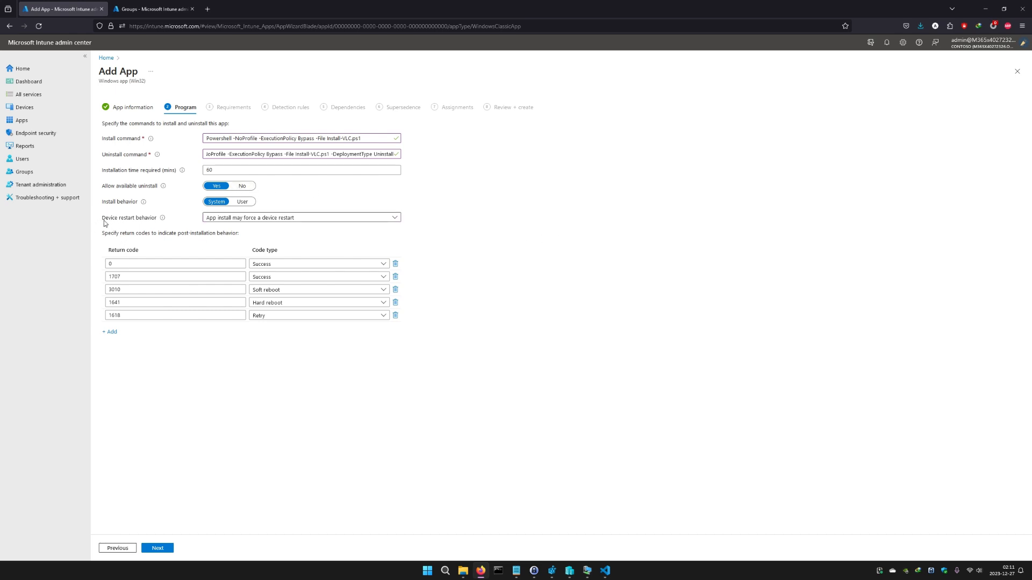
{"action": "left_click", "coordinate": [254, 220]}
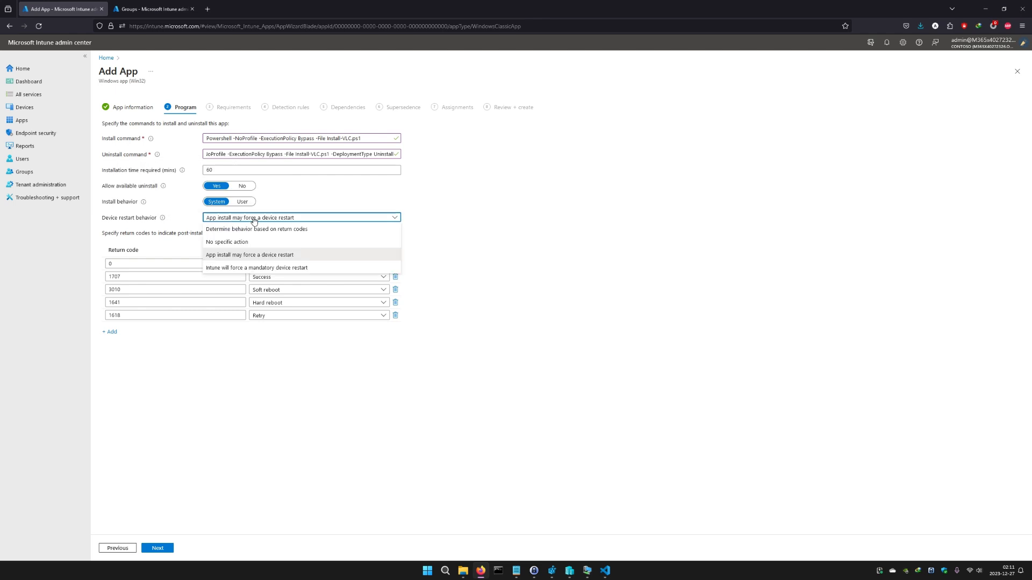
{"action": "left_click", "coordinate": [233, 243]}
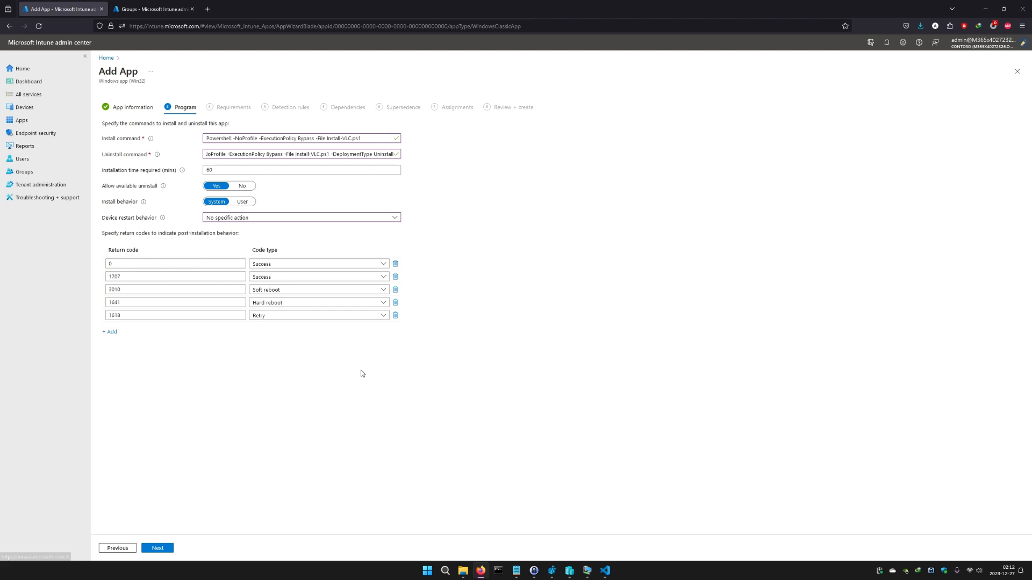
{"action": "left_click", "coordinate": [157, 549]}
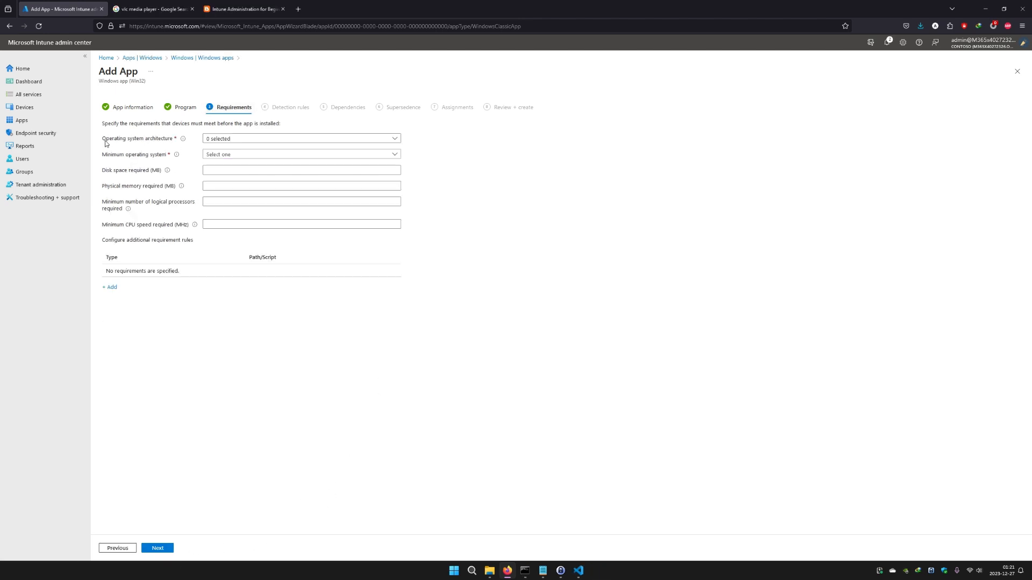
- Select both operating system architectures, set Windows 10 2004 as the minimum operating system and continue to the detection rules
{"action": "left_click", "coordinate": [230, 138]}
{"action": "left_click", "coordinate": [229, 150]}
{"action": "left_click", "coordinate": [230, 163]}
{"action": "left_click", "coordinate": [491, 187]}
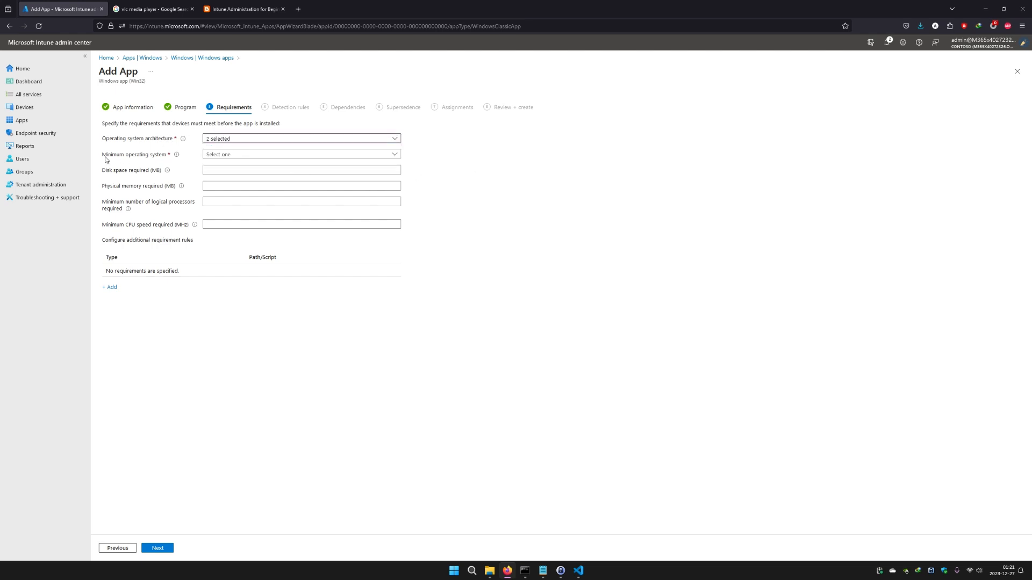
{"action": "left_click", "coordinate": [239, 155]}
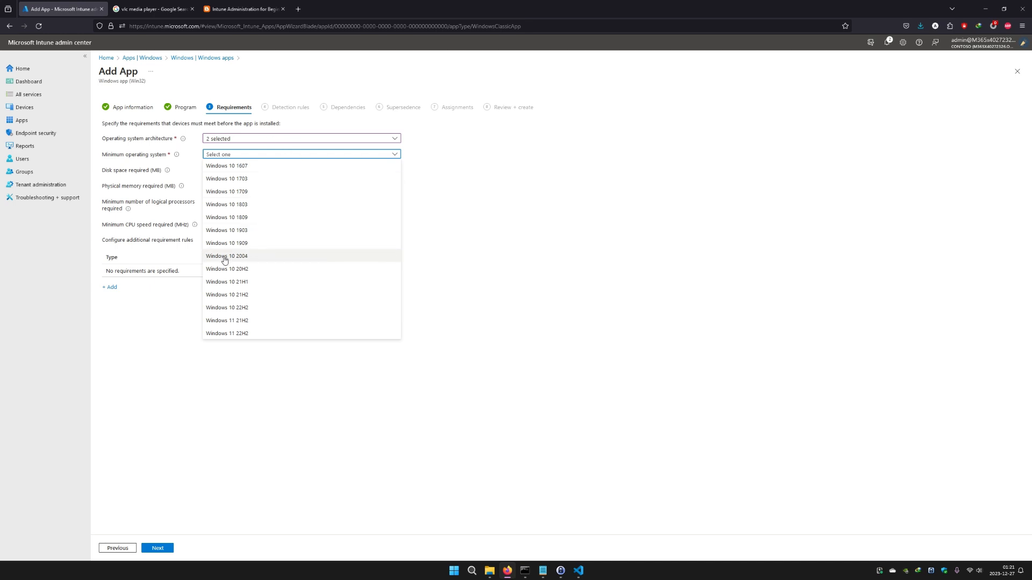
{"action": "left_click", "coordinate": [259, 259]}
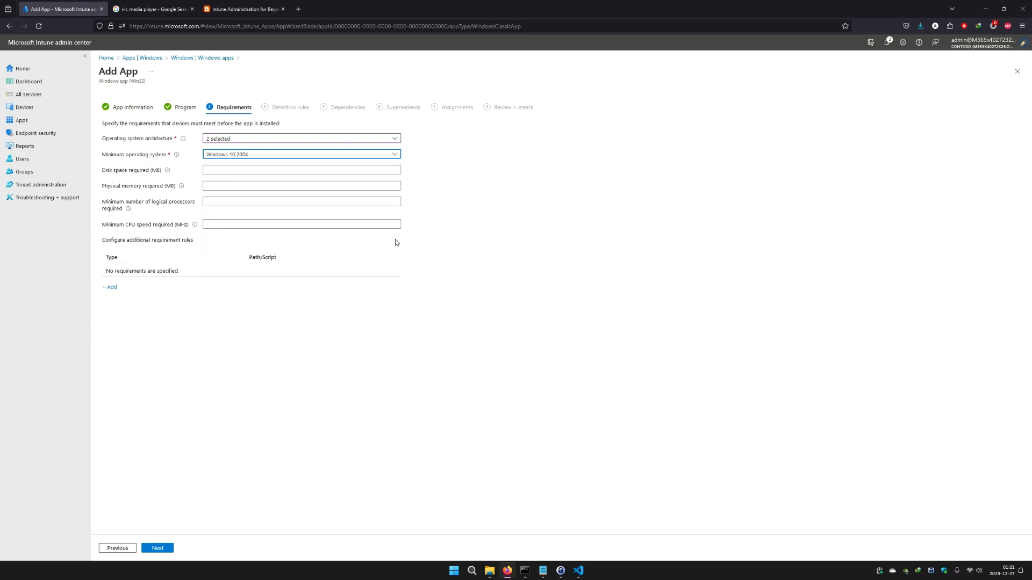
{"action": "left_click", "coordinate": [499, 229]}
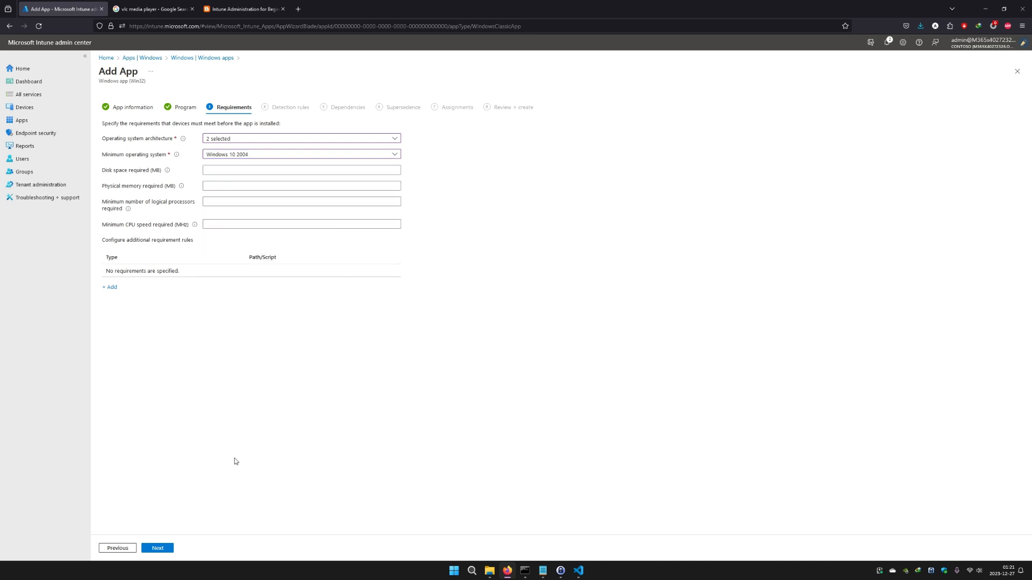
{"action": "left_click", "coordinate": [168, 549]}
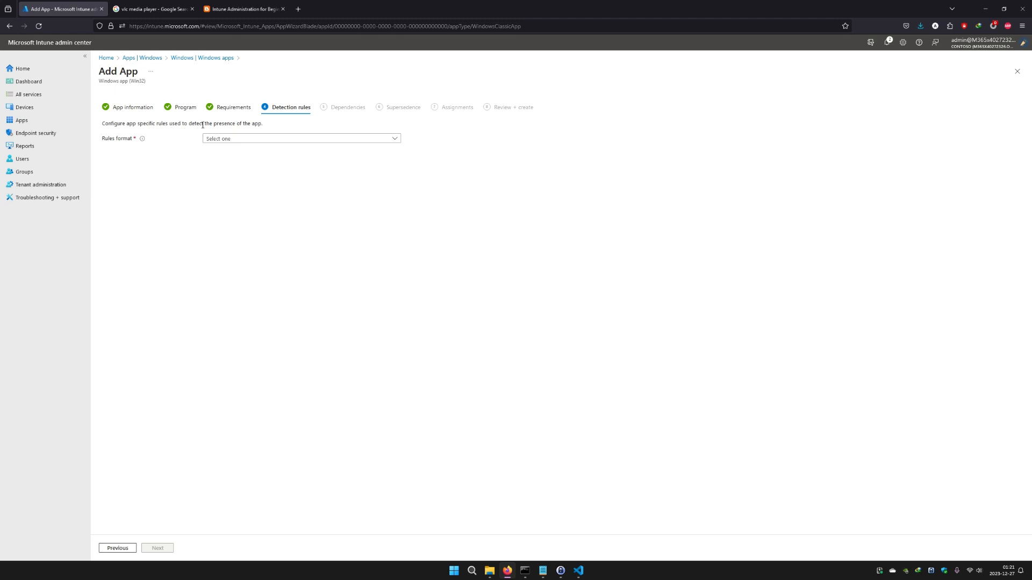
- Set the detection rules format to Manually configure detection rules
{"action": "left_click_drag", "start_coordinate": [266, 126], "coordinate": [208, 125]}
{"action": "left_click", "coordinate": [180, 131]}
{"action": "left_click", "coordinate": [216, 141]}
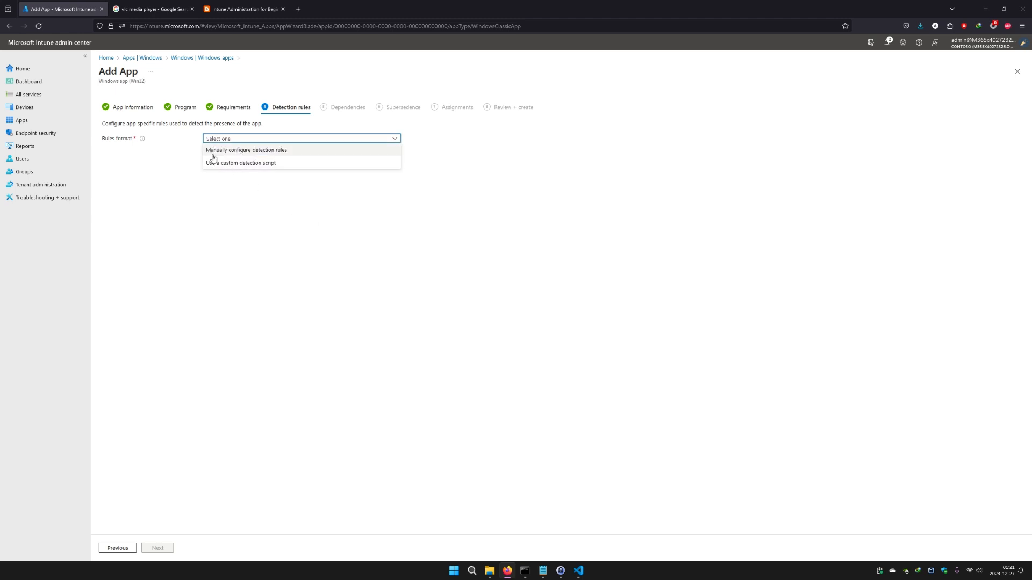
{"action": "left_click", "coordinate": [240, 156]}
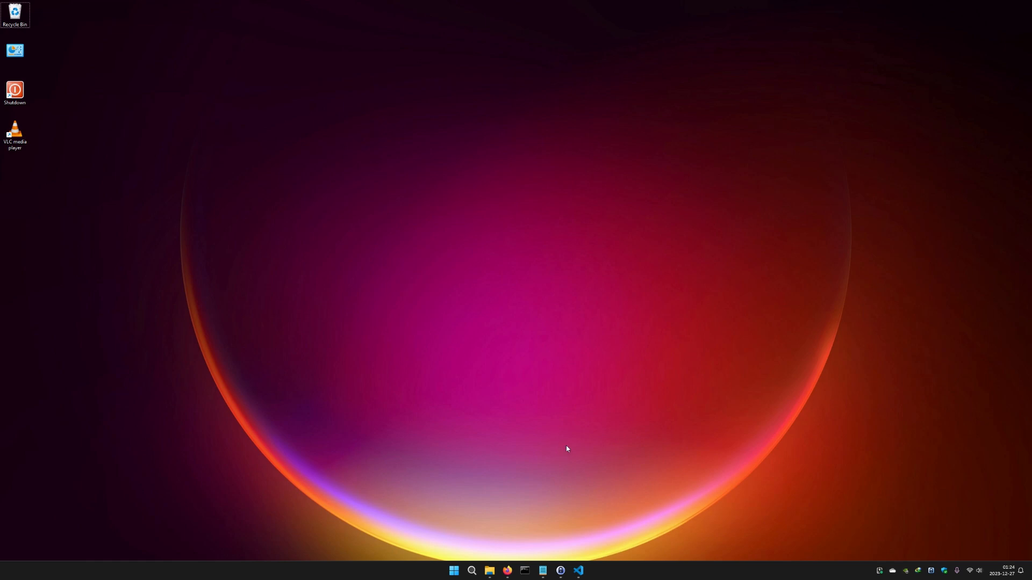
- Open Command Prompt, start a PowerShell session in it and clear the screen
{"action": "left_click", "coordinate": [525, 572]}
{"action": "type", "text": "powershell"}
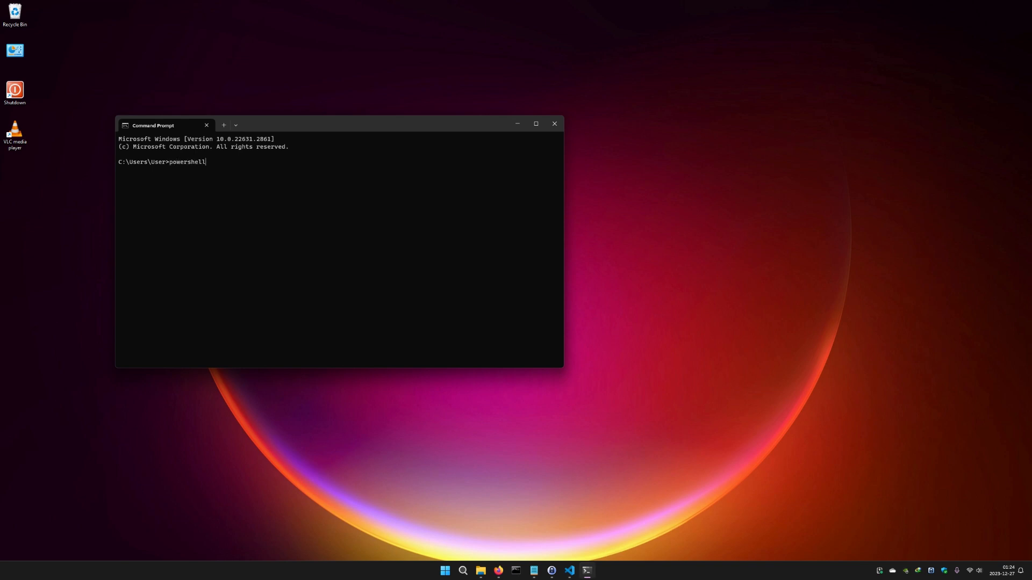
{"action": "key", "text": "Return"}
{"action": "type", "text": "cls"}
{"action": "key", "text": "Return"}
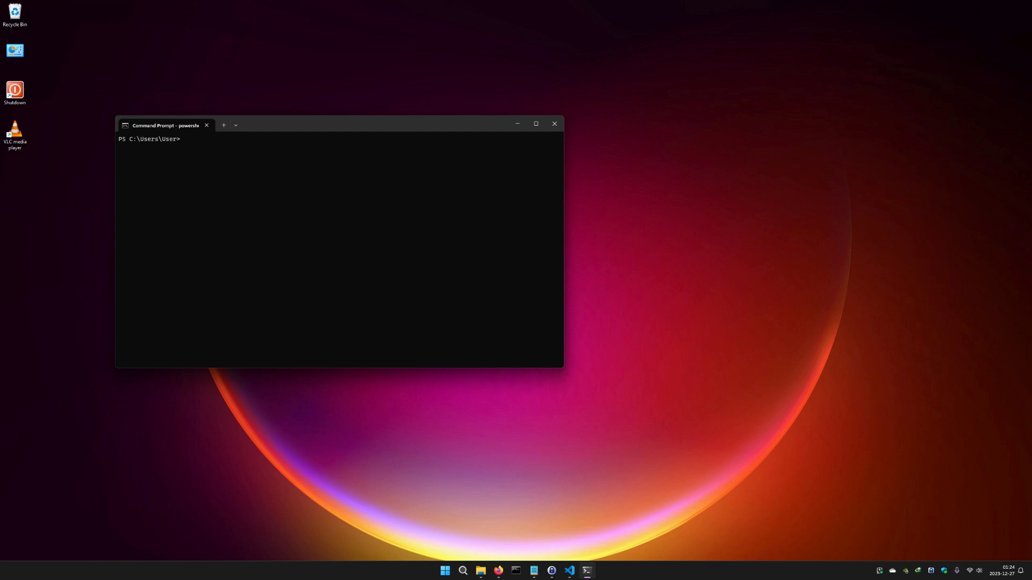
- List the installed products by running Get-WmiObject win32_product | Format-Table name,identifyingnumber
{"action": "type", "text": "get-wmi"}
{"action": "key", "text": "Tab"}
{"action": "type", "text": "win32_"}
{"action": "type", "text": "prod"}
{"action": "type", "text": "cu"}
{"action": "type", "text": "t"}
{"action": "type", "text": " | Format-Table "}
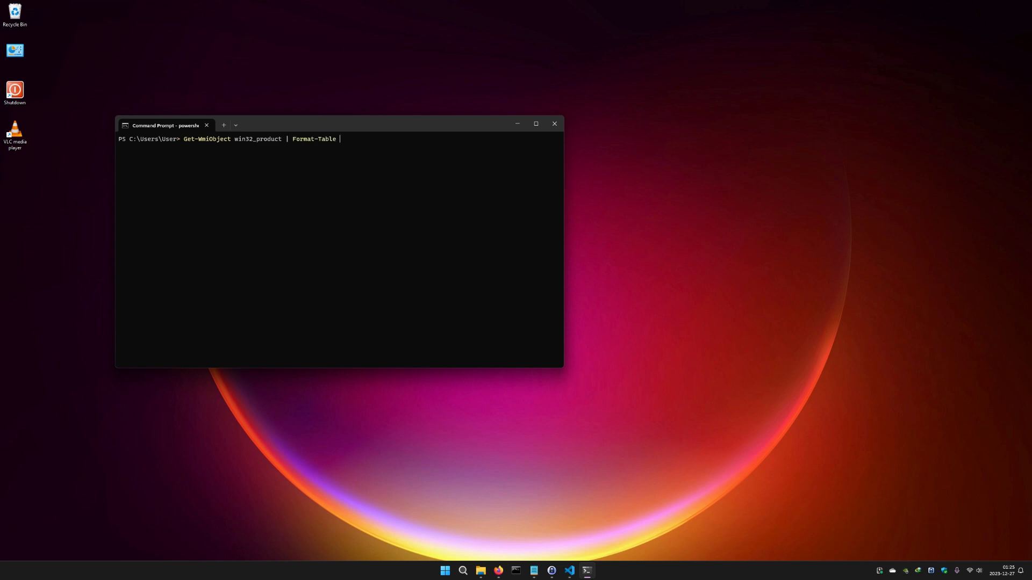
{"action": "type", "text": "name,identifyingnumbe"}
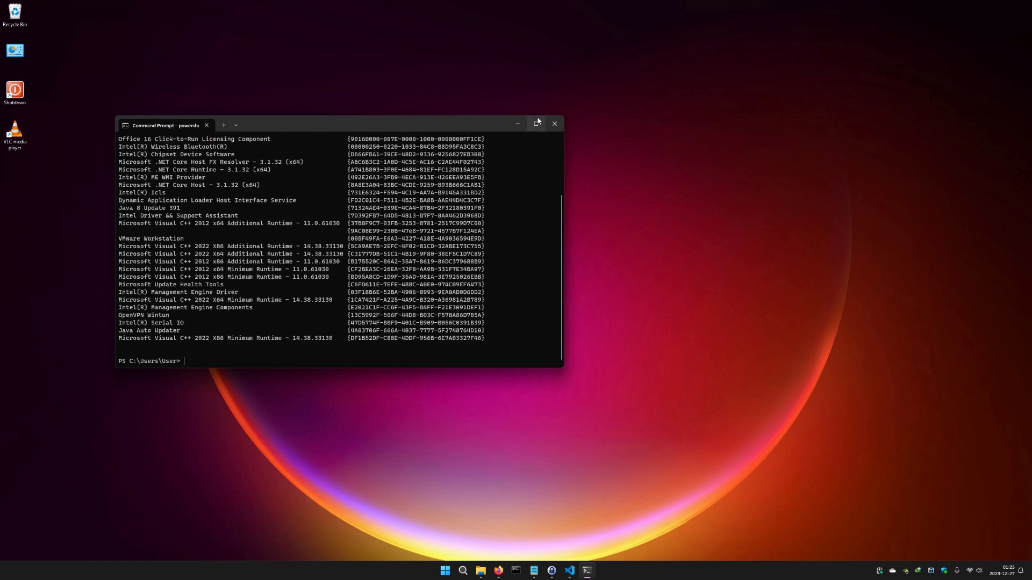
- Examine the listed product names and their identifying numbers, and copy the identifying number of Python 3.11.7 Add to Path (64-bit)
{"action": "scroll", "coordinate": [322, 260], "scroll_direction": "up", "scroll_amount": 4}
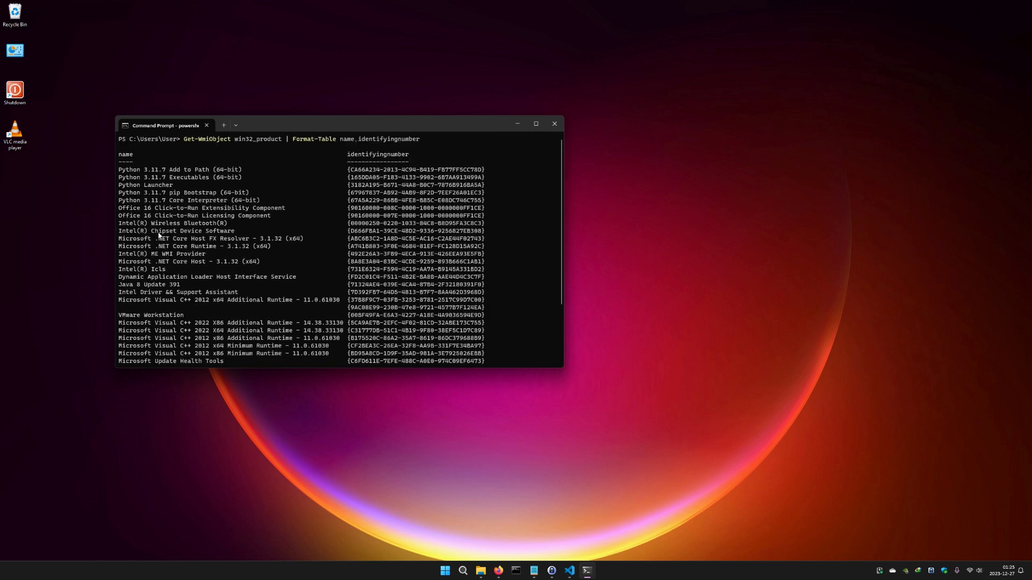
{"action": "scroll", "coordinate": [240, 242], "scroll_direction": "down", "scroll_amount": 4}
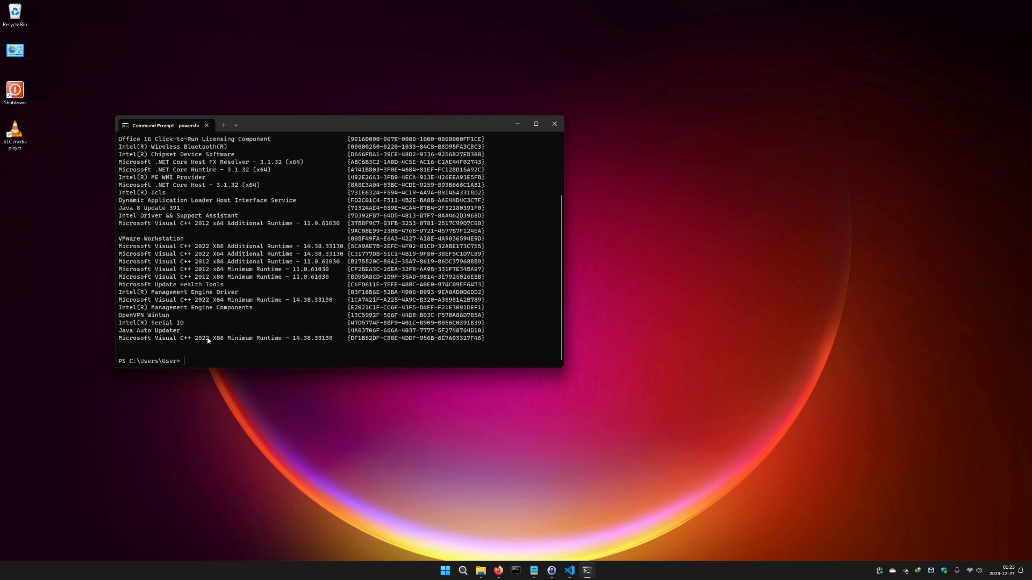
{"action": "scroll", "coordinate": [207, 339], "scroll_direction": "up", "scroll_amount": 3}
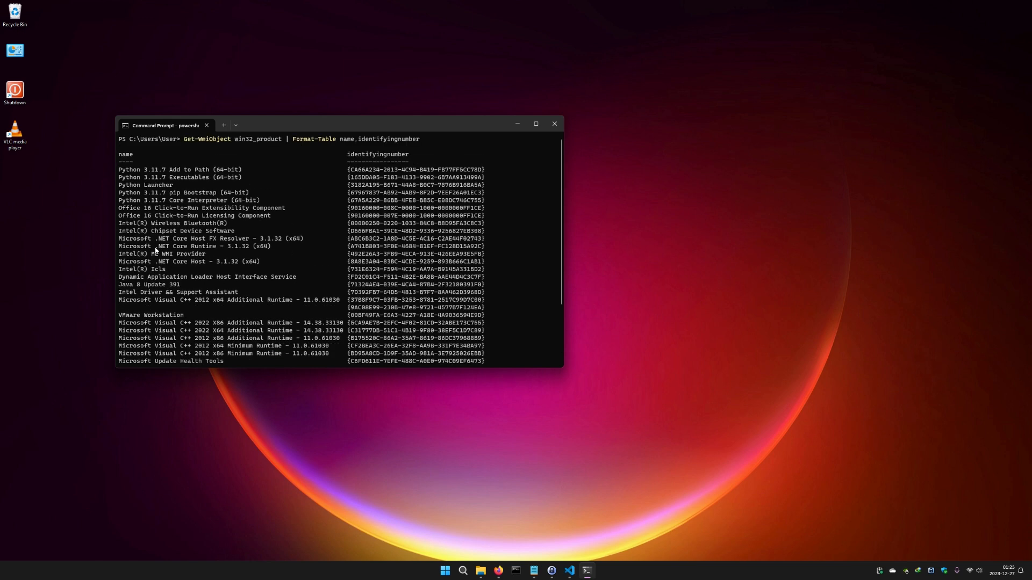
{"action": "left_click_drag", "start_coordinate": [127, 170], "coordinate": [147, 346]}
{"action": "scroll", "coordinate": [146, 268], "scroll_direction": "down", "scroll_amount": 3}
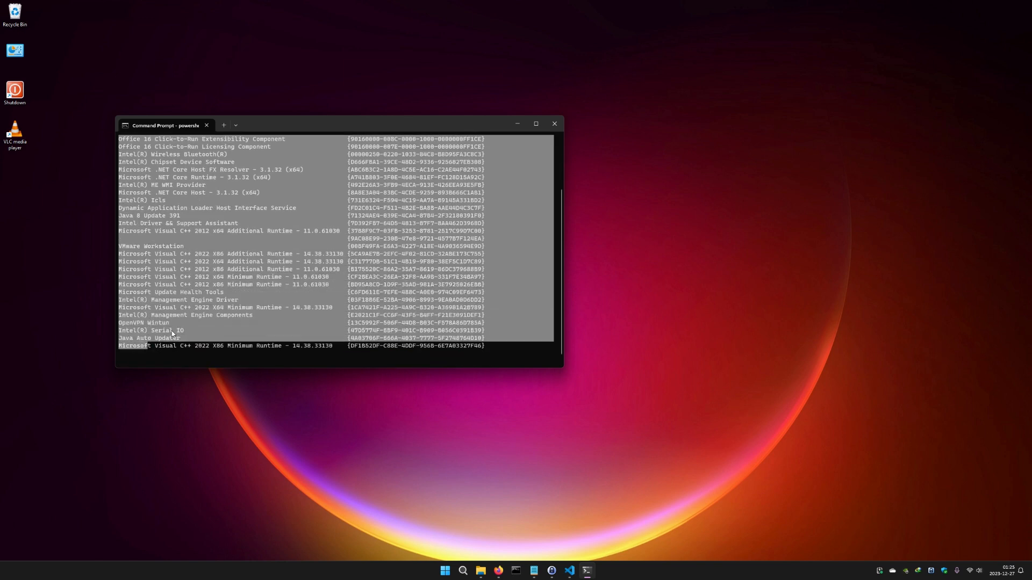
{"action": "left_click", "coordinate": [317, 344]}
{"action": "scroll", "coordinate": [317, 344], "scroll_direction": "up", "scroll_amount": 3}
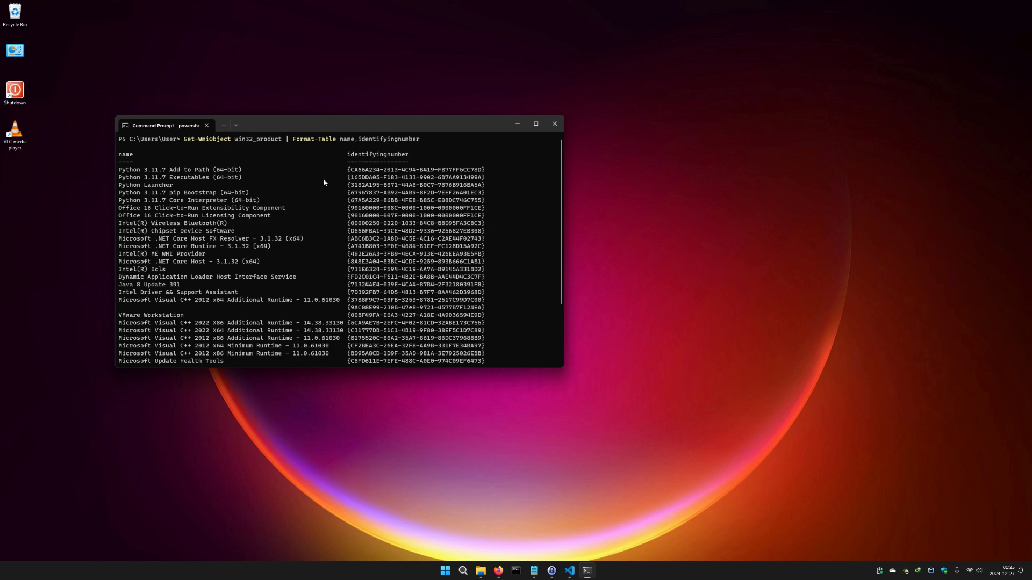
{"action": "left_click_drag", "start_coordinate": [348, 170], "coordinate": [485, 171]}
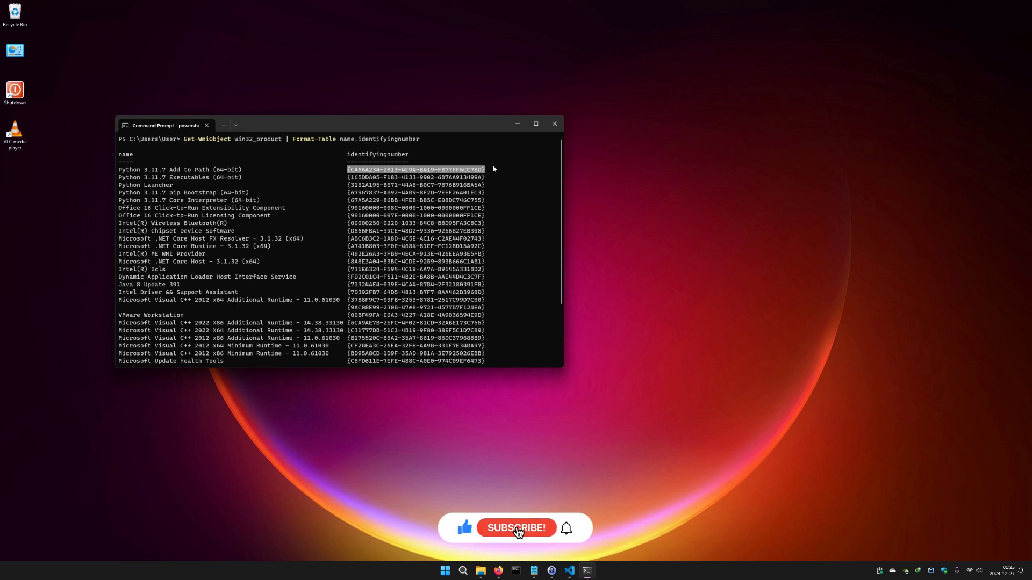
{"action": "key", "text": "ctrl+c"}
{"action": "scroll", "coordinate": [368, 248], "scroll_direction": "down", "scroll_amount": 4}
{"action": "scroll", "coordinate": [339, 299], "scroll_direction": "up", "scroll_amount": 4}
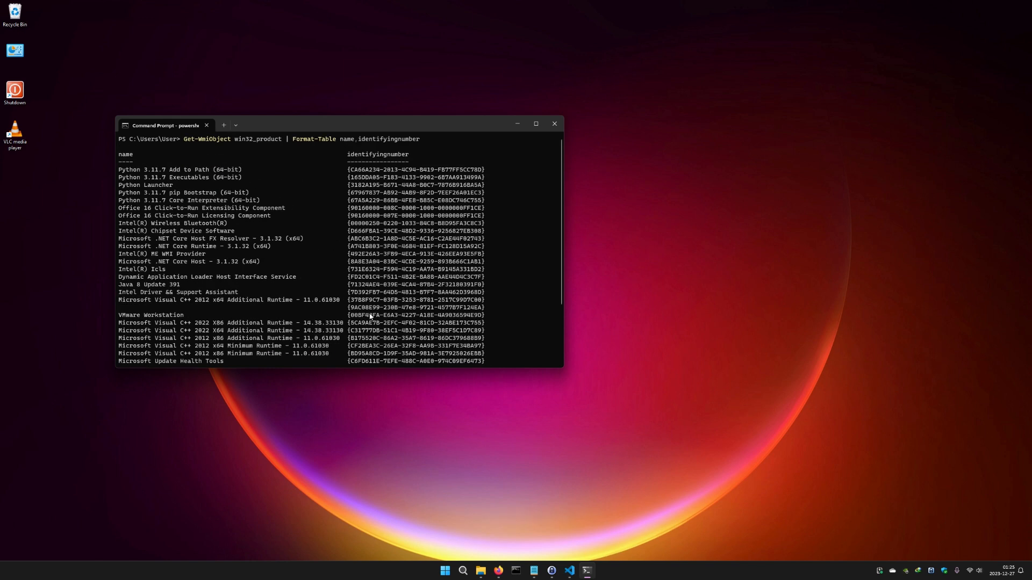
{"action": "scroll", "coordinate": [369, 307], "scroll_direction": "down", "scroll_amount": 1}
{"action": "scroll", "coordinate": [369, 306], "scroll_direction": "up", "scroll_amount": 1}
{"action": "left_click", "coordinate": [499, 570]}
{"action": "left_click", "coordinate": [111, 188]}
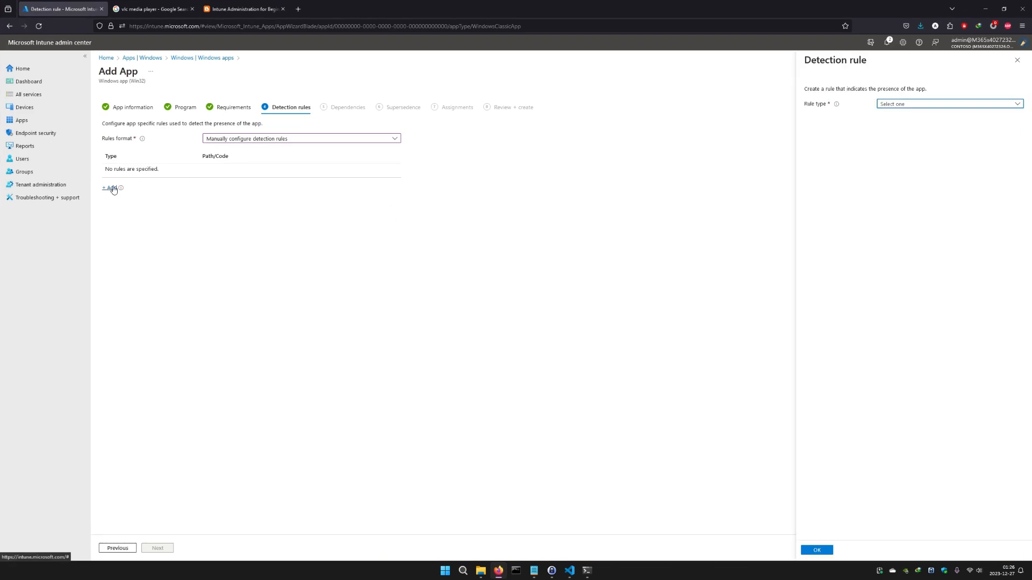
{"action": "left_click", "coordinate": [912, 106]}
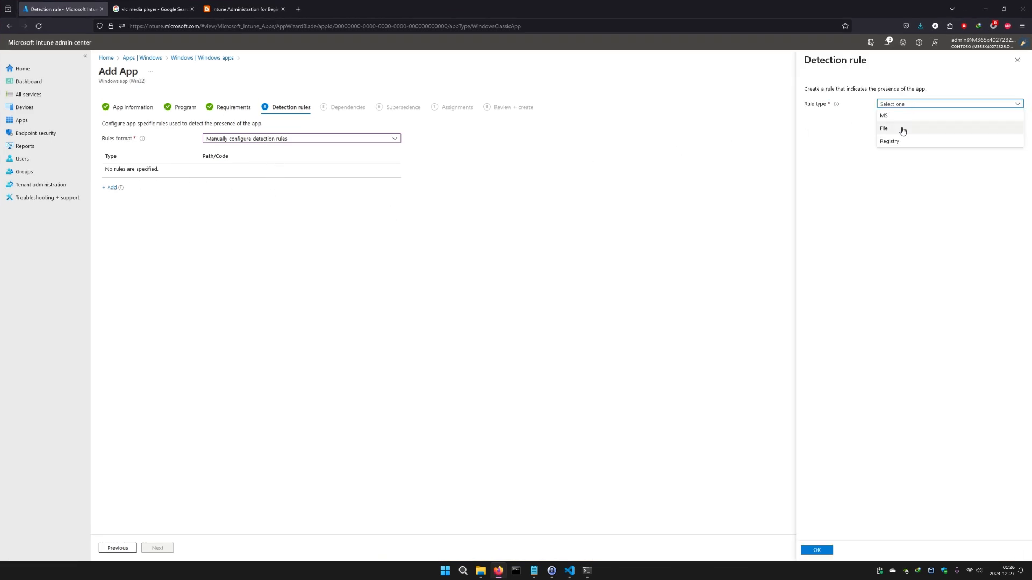
{"action": "left_click", "coordinate": [914, 116]}
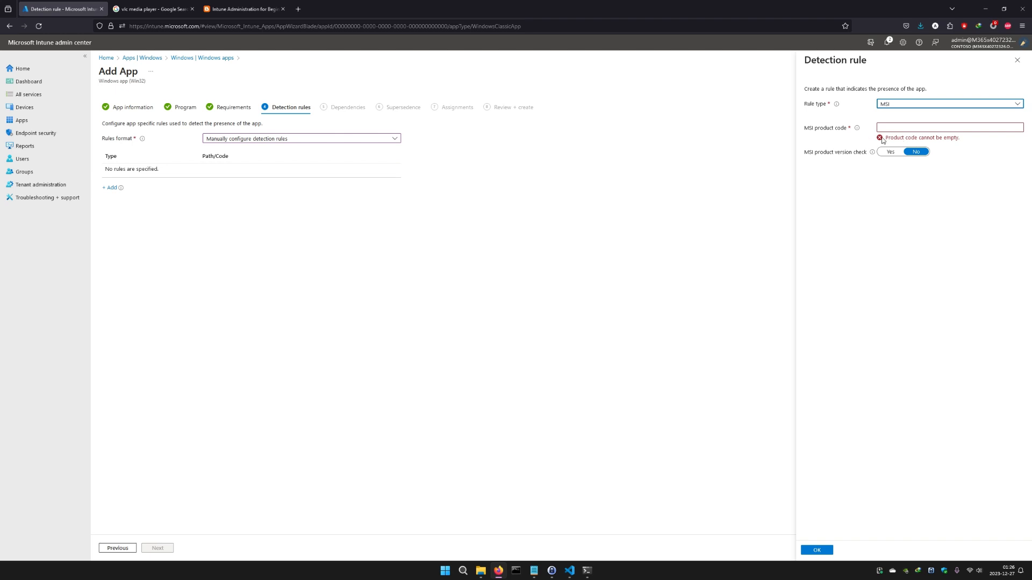
{"action": "left_click", "coordinate": [1017, 62]}
{"action": "left_click", "coordinate": [577, 312]}
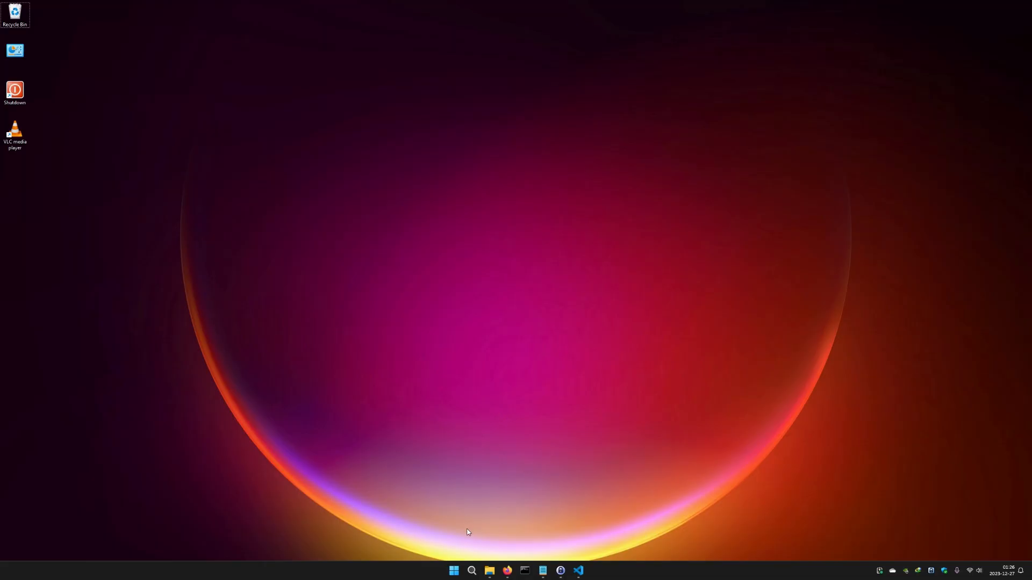
- Open Registry Editor and expand the SOFTWARE key under HKEY_LOCAL_MACHINE
{"action": "left_click", "coordinate": [472, 571]}
{"action": "type", "text": "reg"}
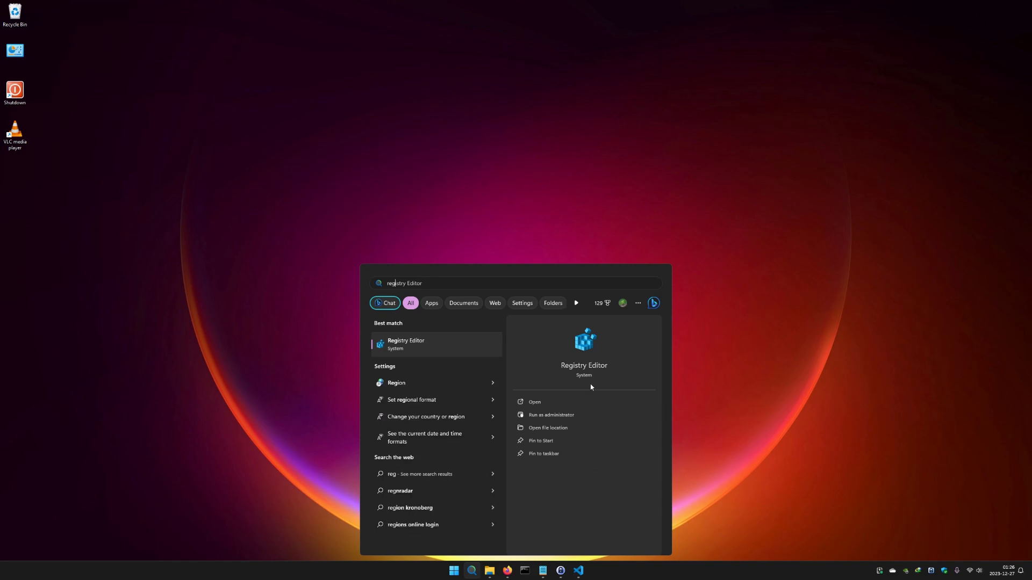
{"action": "left_click", "coordinate": [415, 348]}
{"action": "left_click", "coordinate": [474, 348]}
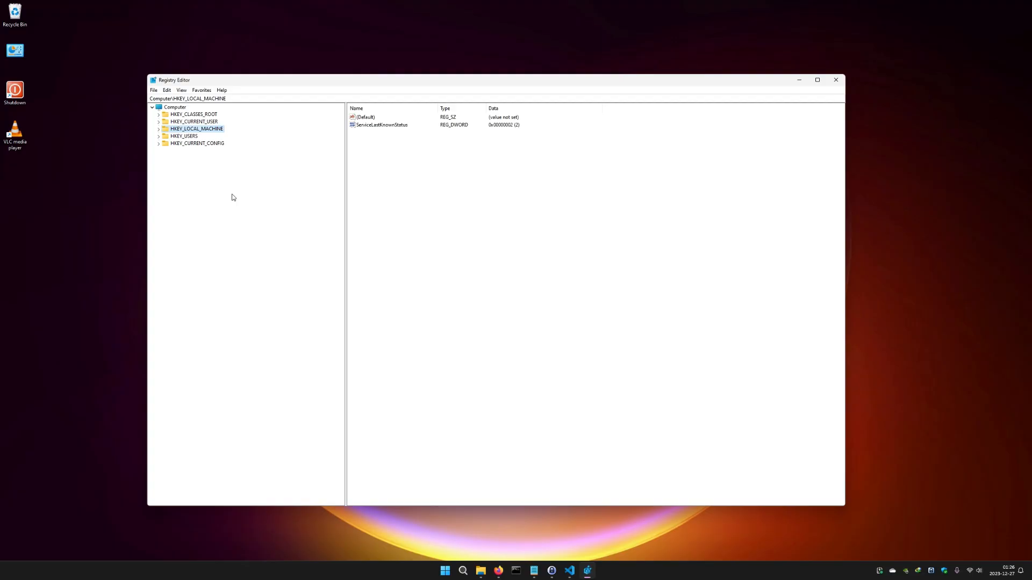
{"action": "left_click", "coordinate": [158, 129]}
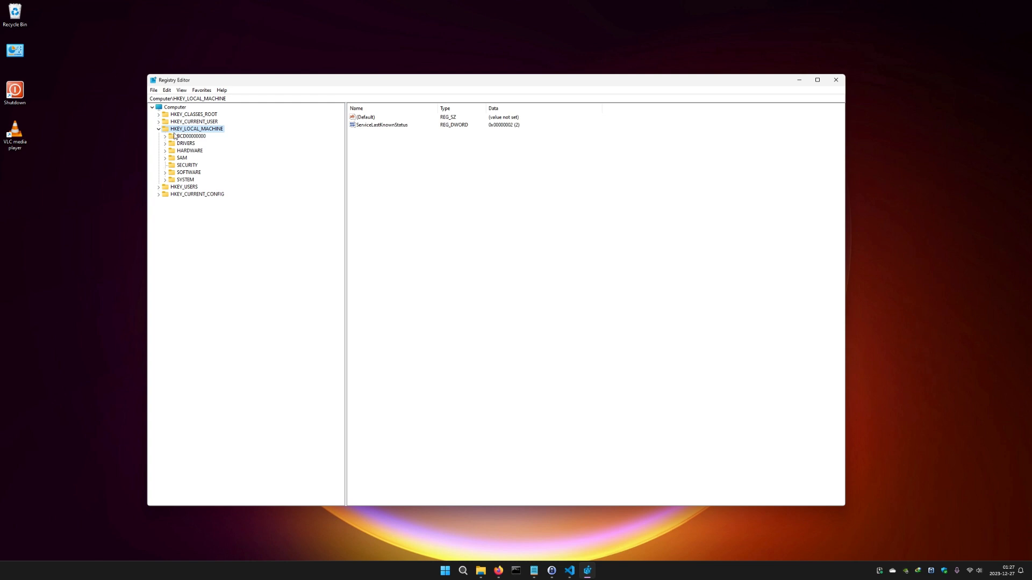
{"action": "left_click", "coordinate": [166, 174]}
- Look through the SOFTWARE subkeys and open the VLC key under WOW6432Node\VideoLAN
{"action": "left_click", "coordinate": [190, 231]}
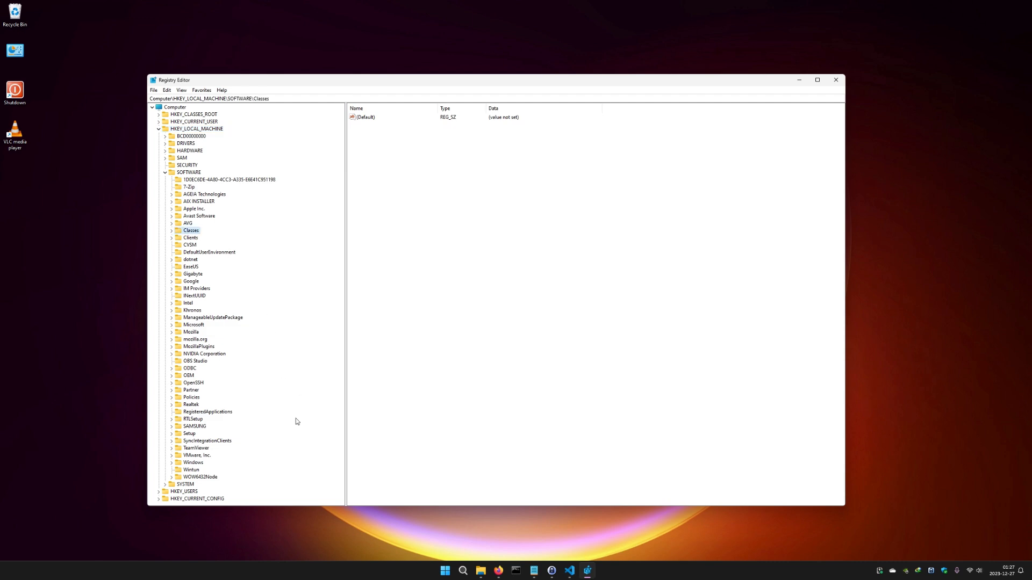
{"action": "left_click", "coordinate": [188, 464]}
{"action": "left_click", "coordinate": [191, 442]}
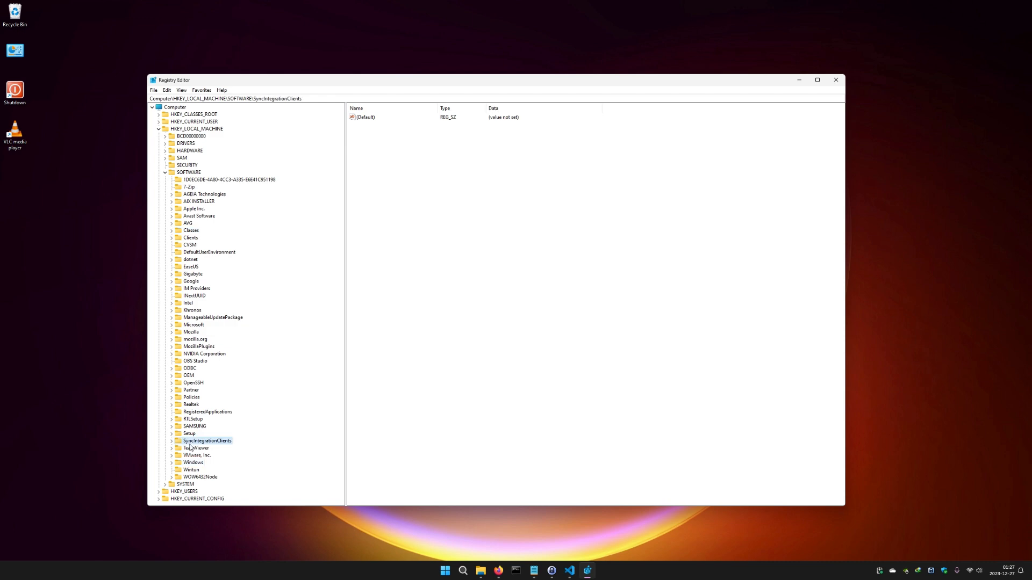
{"action": "left_click", "coordinate": [190, 454]}
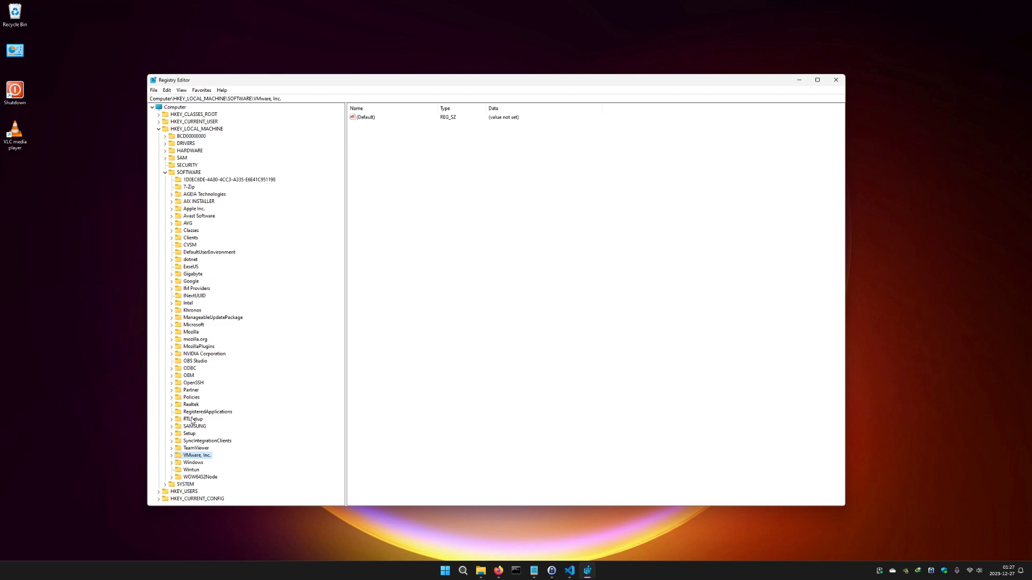
{"action": "left_click", "coordinate": [172, 477]}
{"action": "scroll", "coordinate": [257, 373], "scroll_direction": "down", "scroll_amount": 1}
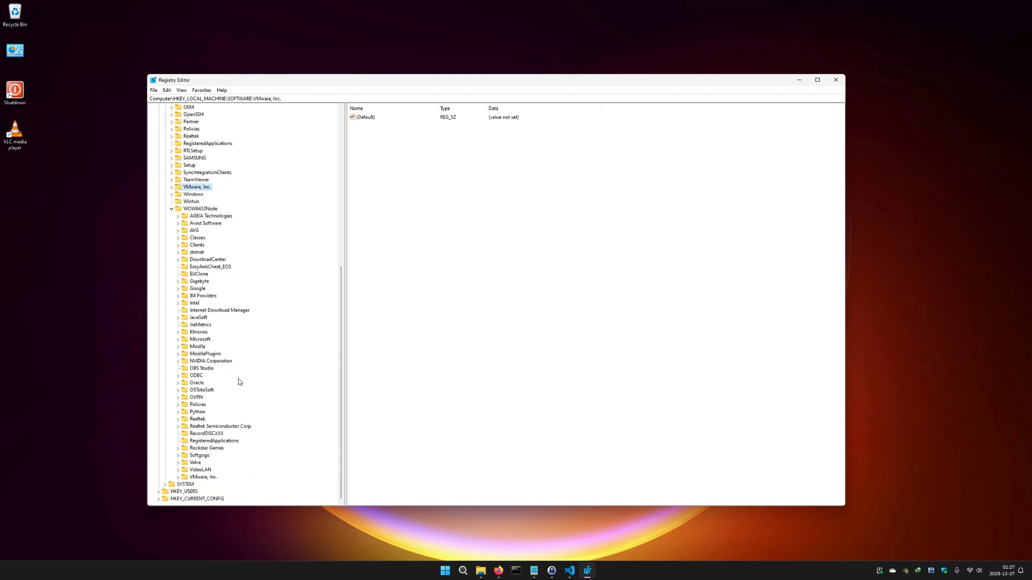
{"action": "left_click", "coordinate": [203, 471]}
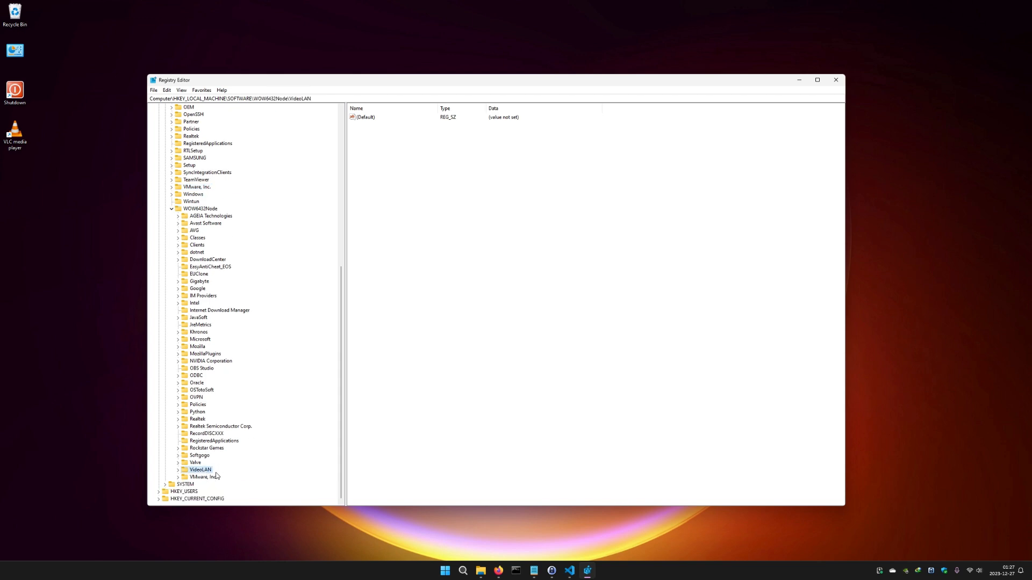
{"action": "left_click", "coordinate": [178, 470]}
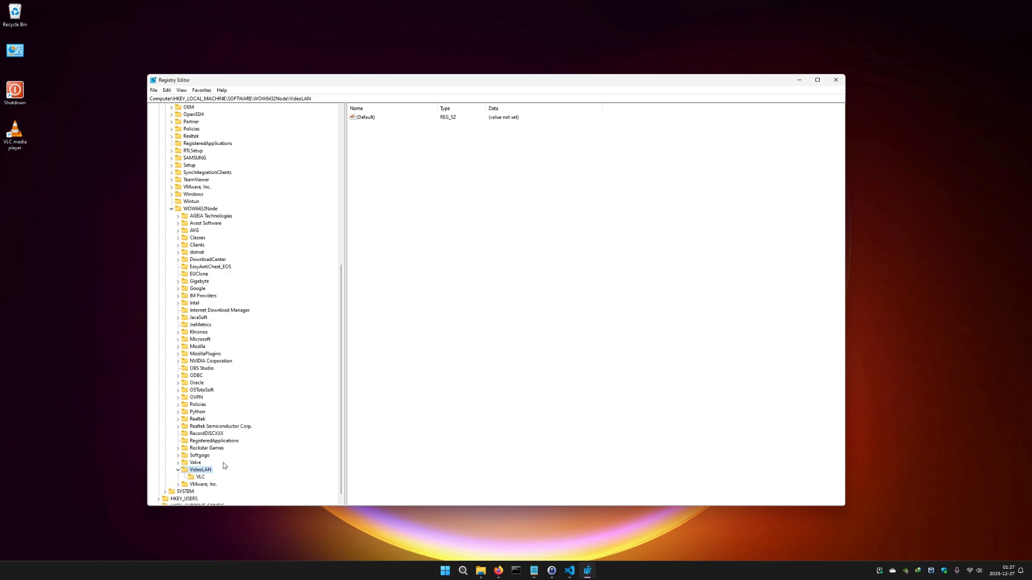
{"action": "left_click", "coordinate": [199, 478]}
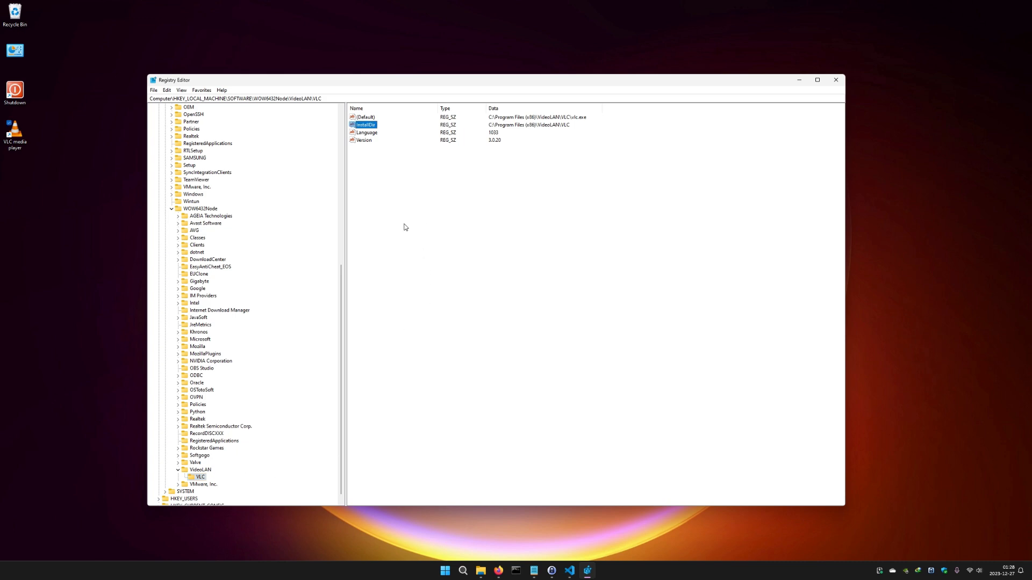
- Look at the InstallDir value and copy the key path HKEY_LOCAL_MACHINE\SOFTWARE\WOW6432Node\VideoLAN\VLC without the Computer prefix
{"action": "left_click", "coordinate": [350, 98]}
{"action": "left_click_drag", "start_coordinate": [357, 97], "coordinate": [176, 98]}
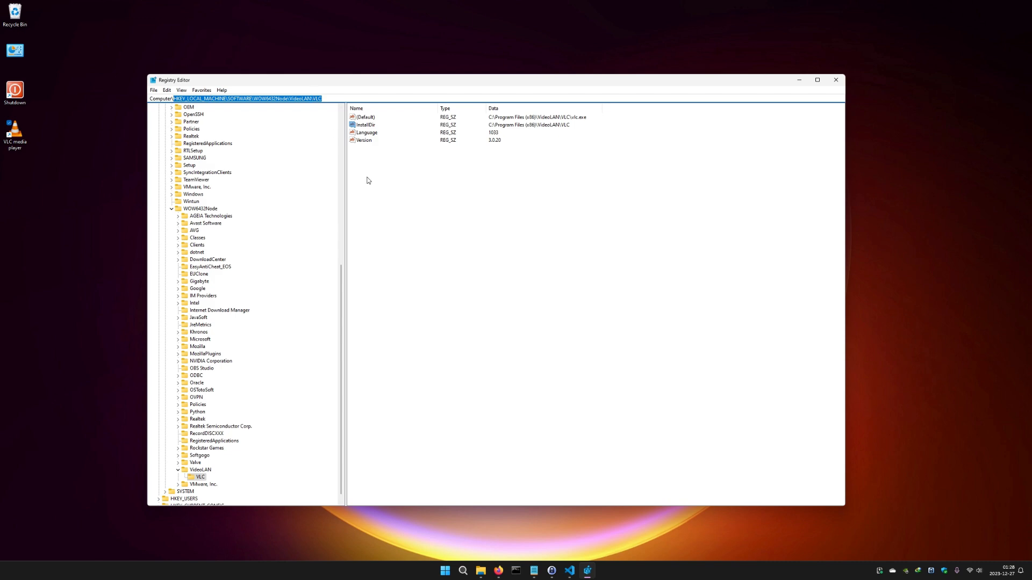
{"action": "left_click", "coordinate": [360, 160]}
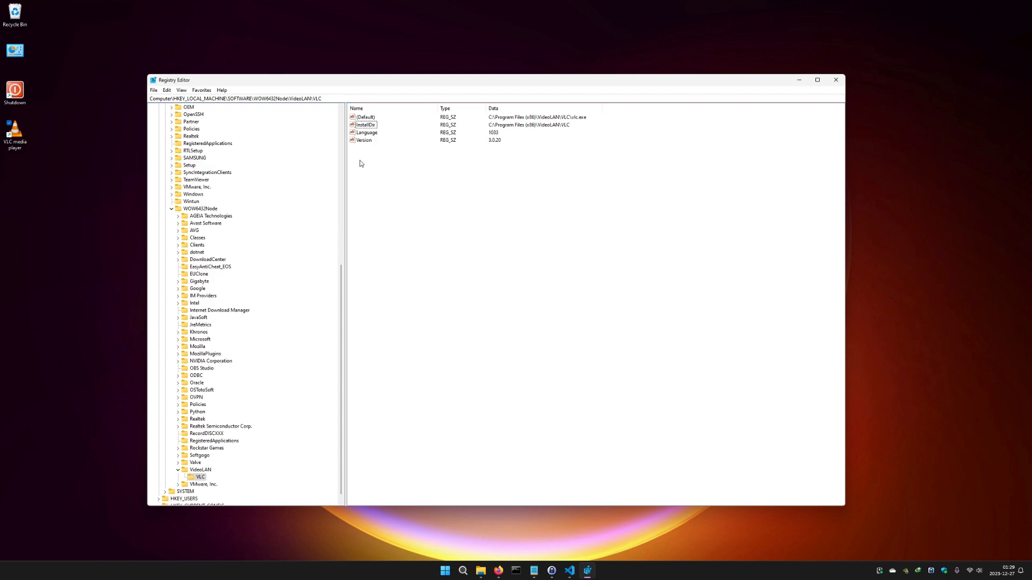
{"action": "left_click", "coordinate": [365, 126]}
{"action": "left_click", "coordinate": [384, 188]}
{"action": "left_click", "coordinate": [363, 127]}
{"action": "left_click_drag", "start_coordinate": [323, 99], "coordinate": [170, 99]}
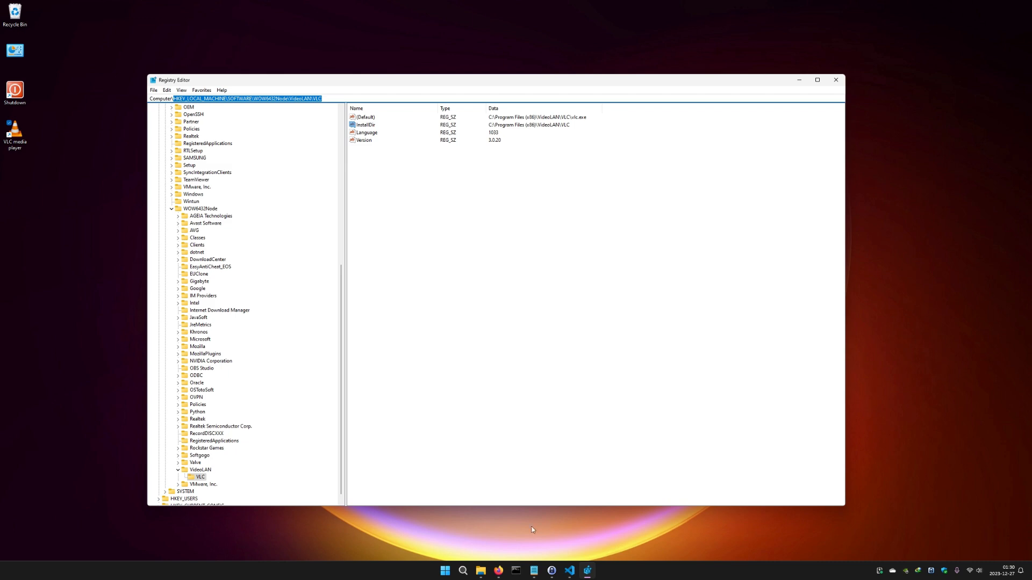
- Back in Firefox, add a Registry detection rule and paste the copied VLC registry path as its key path
{"action": "left_click", "coordinate": [502, 568]}
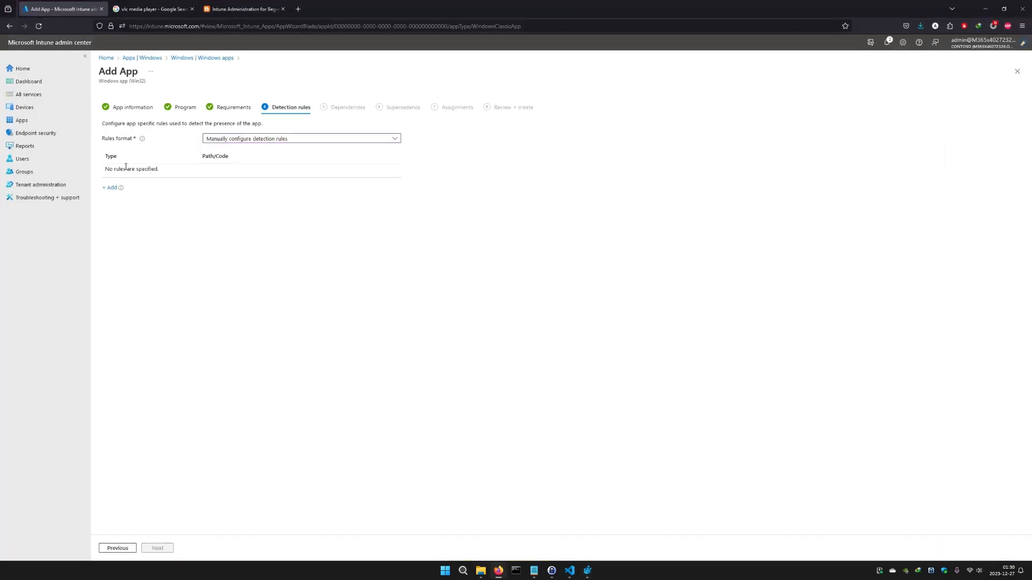
{"action": "left_click", "coordinate": [113, 187]}
{"action": "left_click", "coordinate": [893, 105]}
{"action": "left_click", "coordinate": [889, 141]}
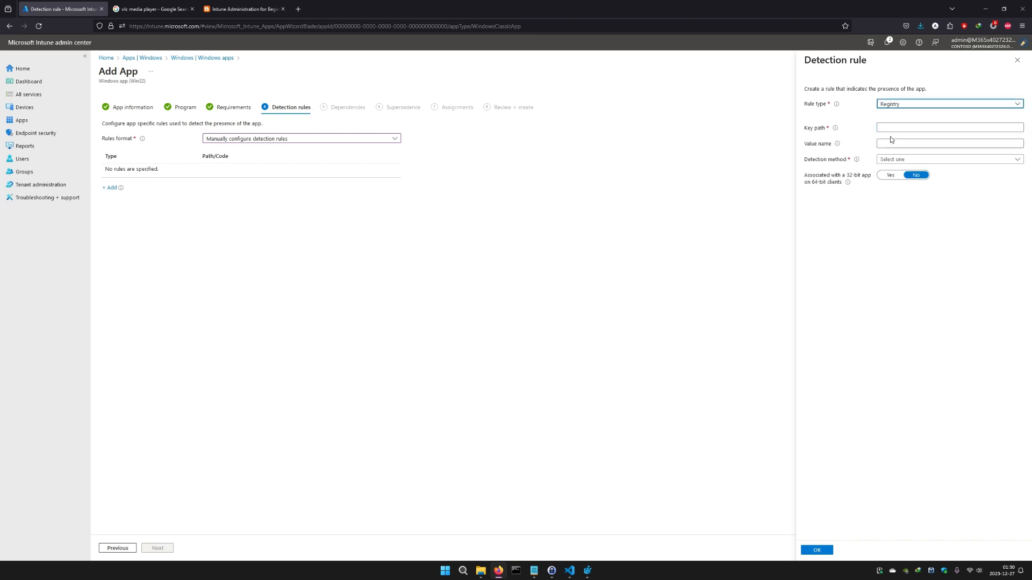
{"action": "left_click", "coordinate": [899, 127]}
{"action": "key", "text": "ctrl+v"}
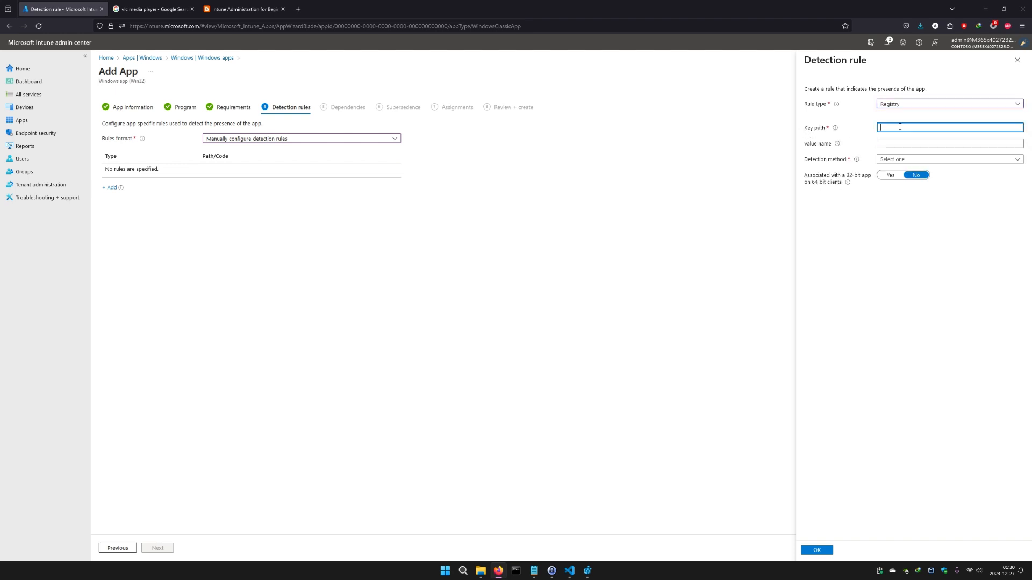
- Copy the InstallDir value name from Registry Editor and paste it as the detection rule's value name in Firefox
{"action": "left_click", "coordinate": [989, 144]}
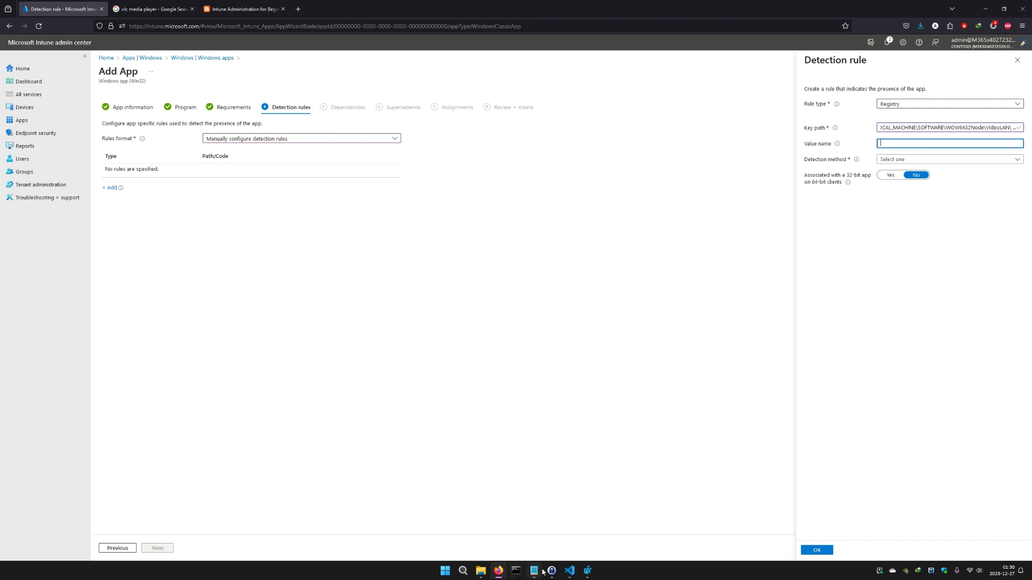
{"action": "left_click", "coordinate": [587, 571]}
{"action": "left_click", "coordinate": [367, 124]}
{"action": "key", "text": "ctrl+c"}
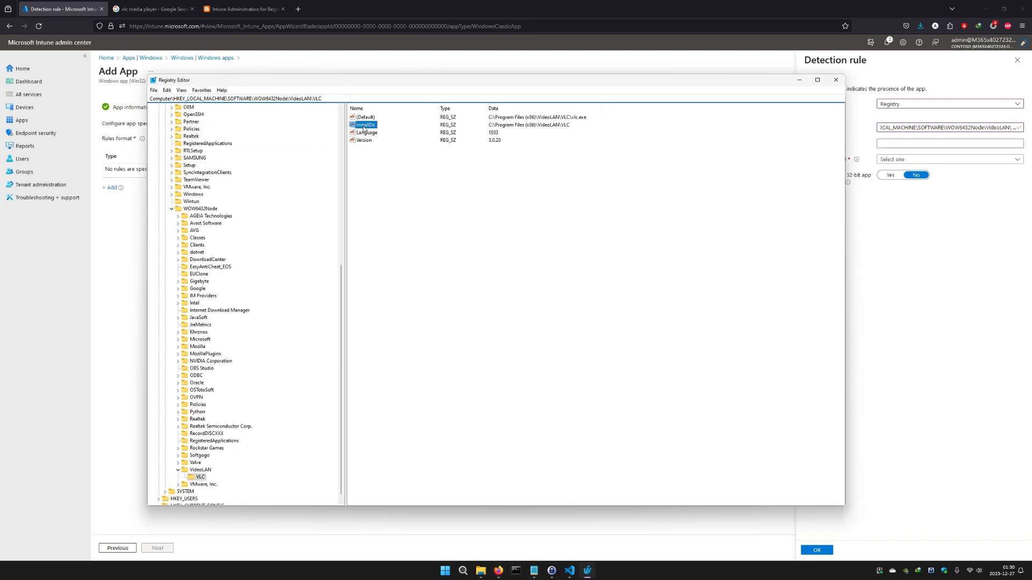
{"action": "left_click", "coordinate": [903, 144]}
{"action": "key", "text": "ctrl+v"}
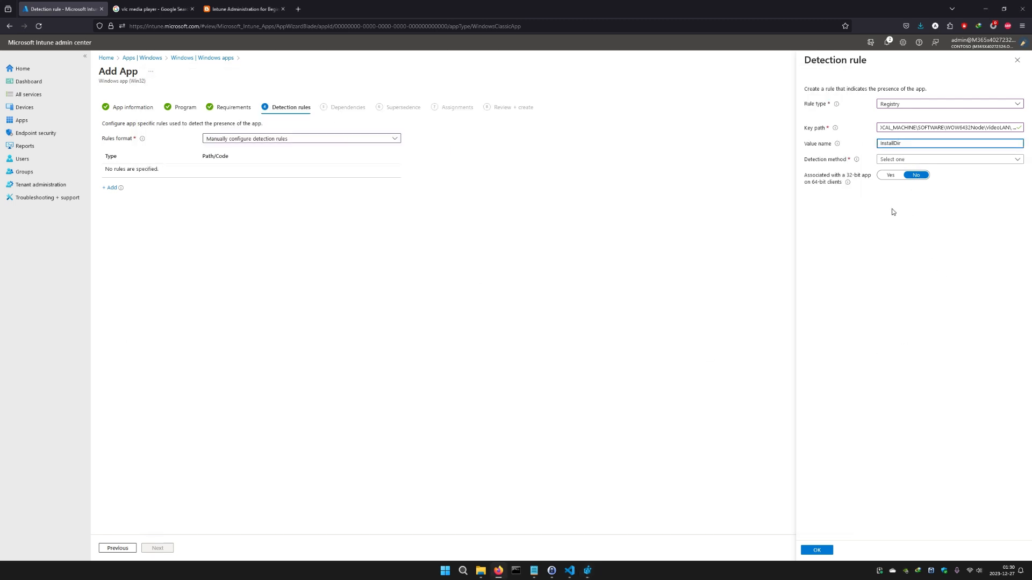
- Set the registry rule's detection method to Value exists, check the key path and value name, and save the rule
{"action": "left_click", "coordinate": [914, 160]}
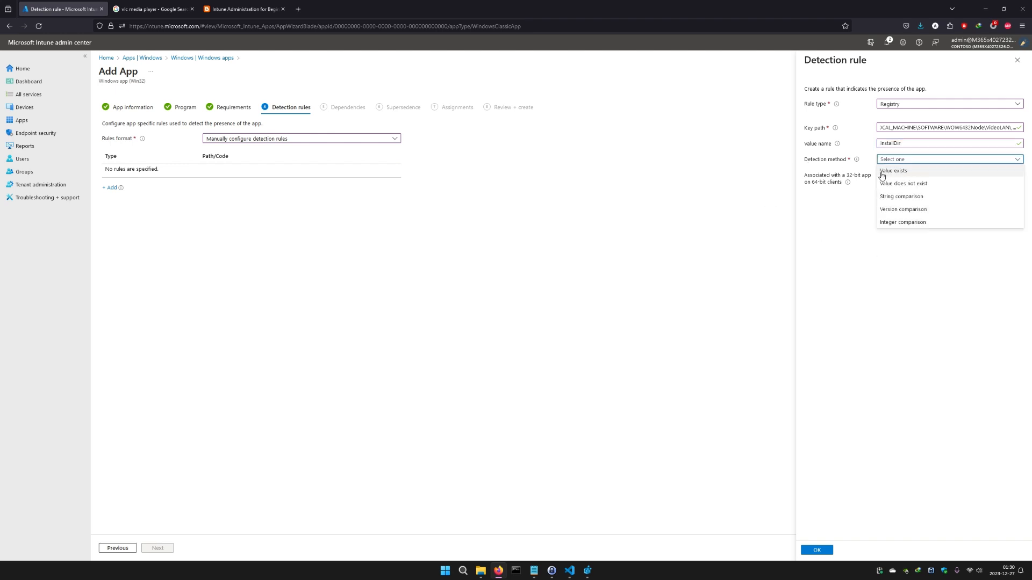
{"action": "left_click", "coordinate": [894, 172]}
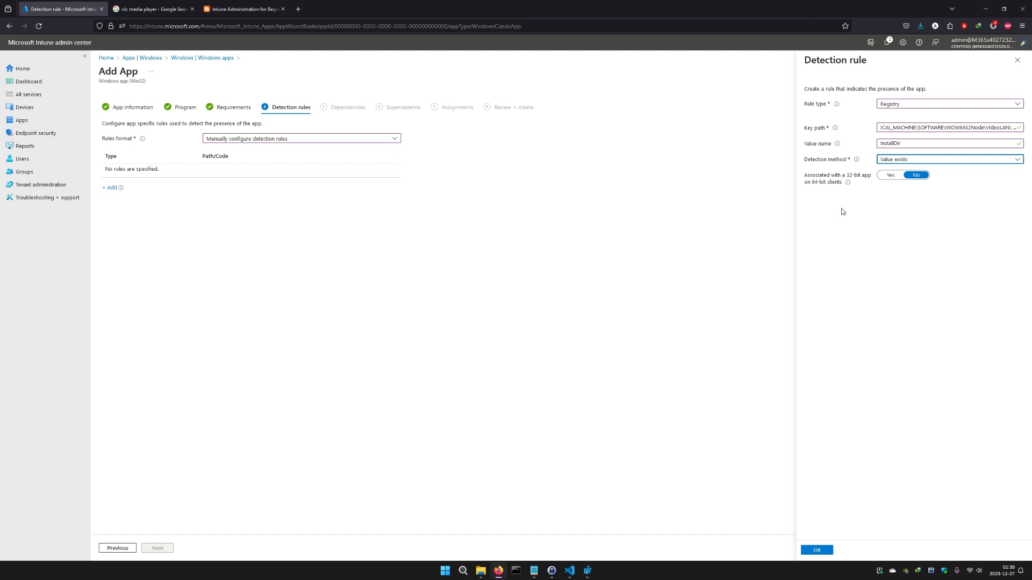
{"action": "left_click_drag", "start_coordinate": [882, 128], "coordinate": [1005, 132]}
{"action": "double_click", "coordinate": [912, 141]}
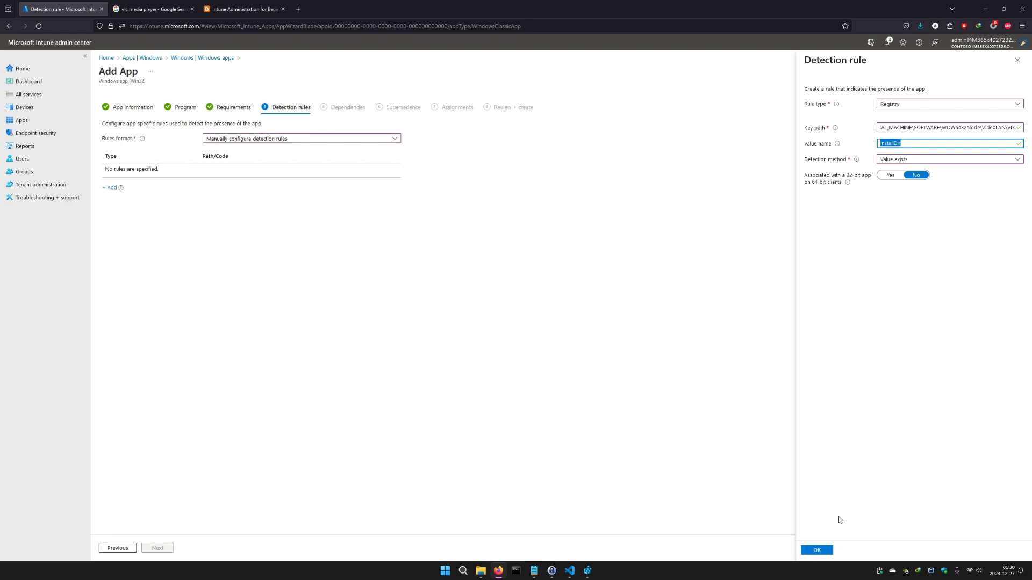
{"action": "left_click", "coordinate": [817, 551]}
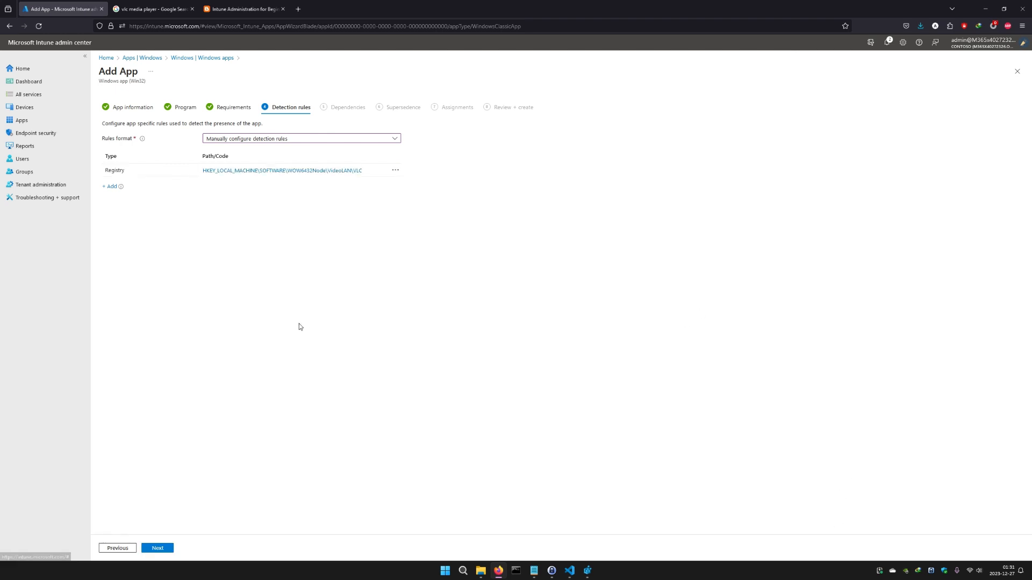
- Create the VLC Media Player app without dependencies, supersedence or assignments, and check the upload notifications
{"action": "left_click", "coordinate": [161, 549]}
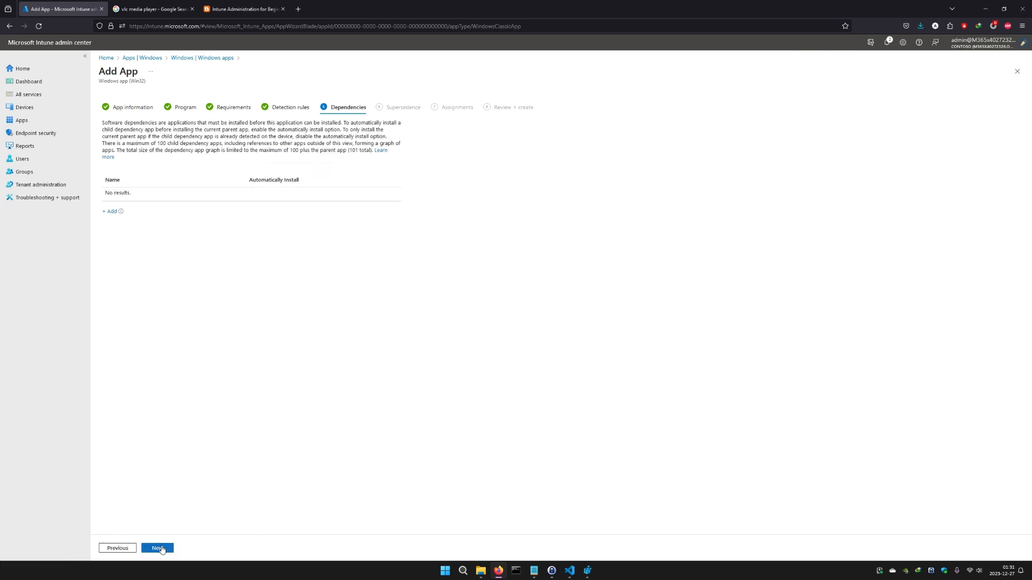
{"action": "left_click", "coordinate": [160, 549]}
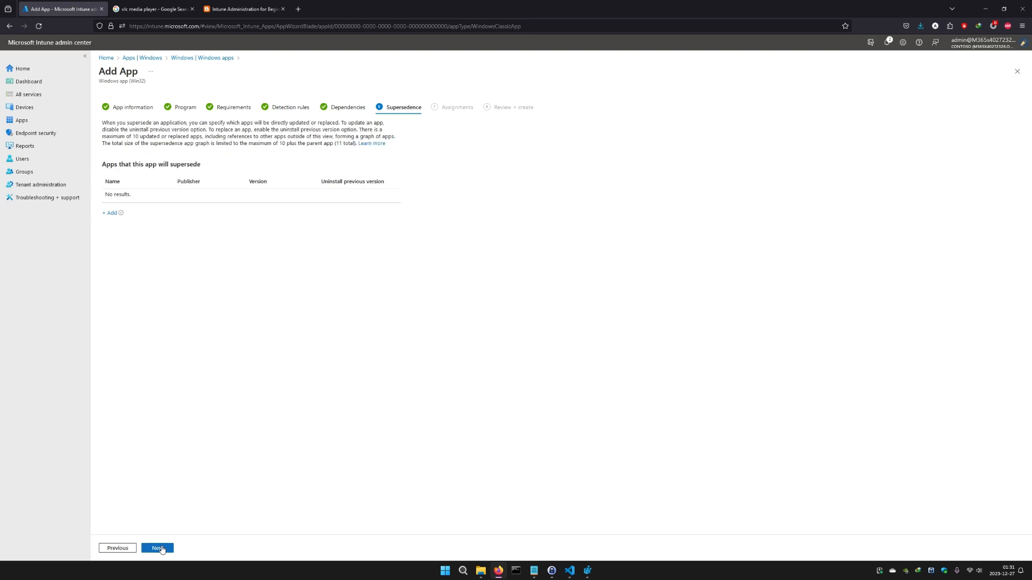
{"action": "left_click", "coordinate": [161, 548]}
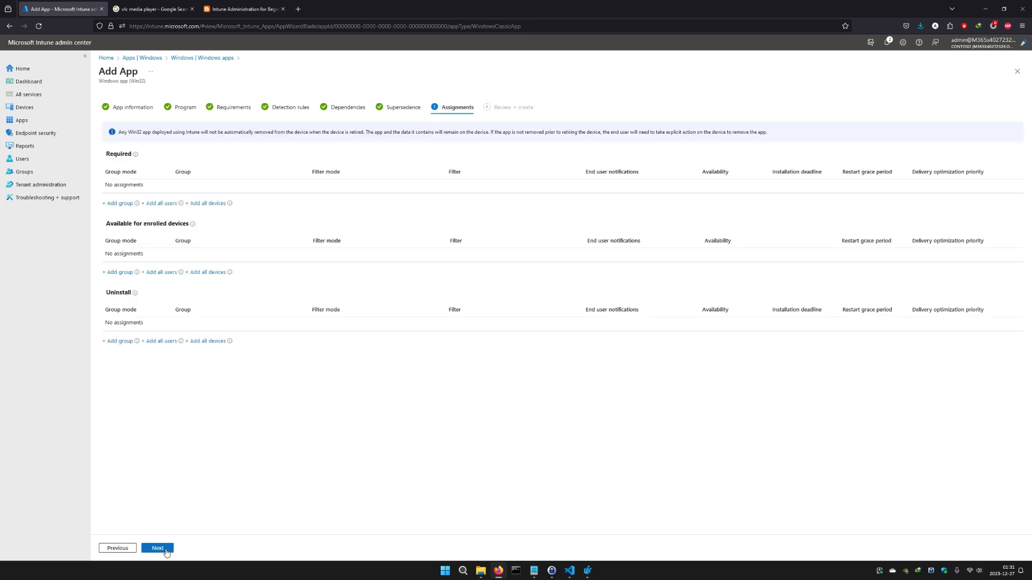
{"action": "left_click", "coordinate": [161, 548]}
{"action": "left_click", "coordinate": [156, 549]}
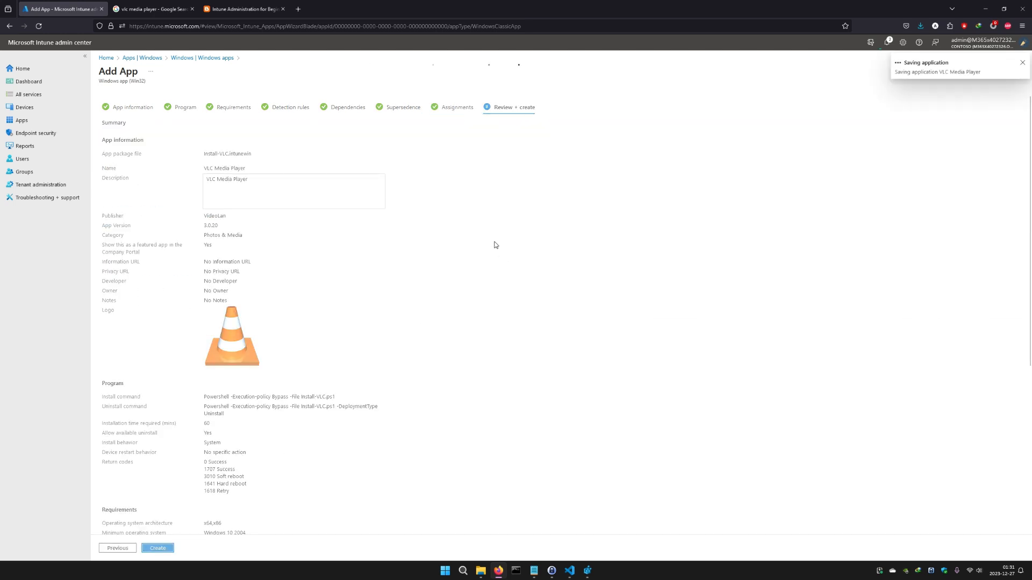
{"action": "left_click", "coordinate": [887, 43]}
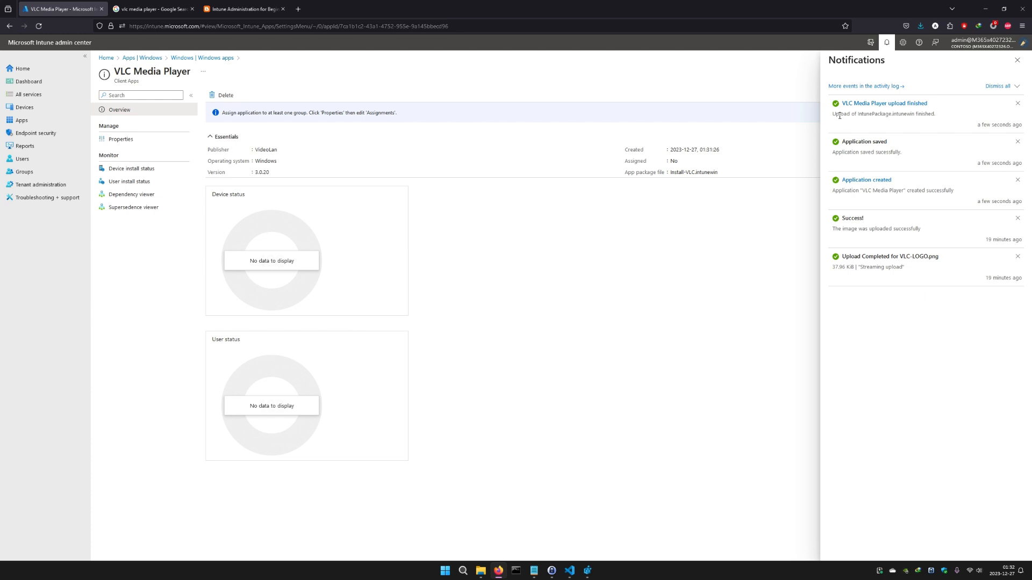
{"action": "left_click_drag", "start_coordinate": [919, 112], "coordinate": [787, 98]}
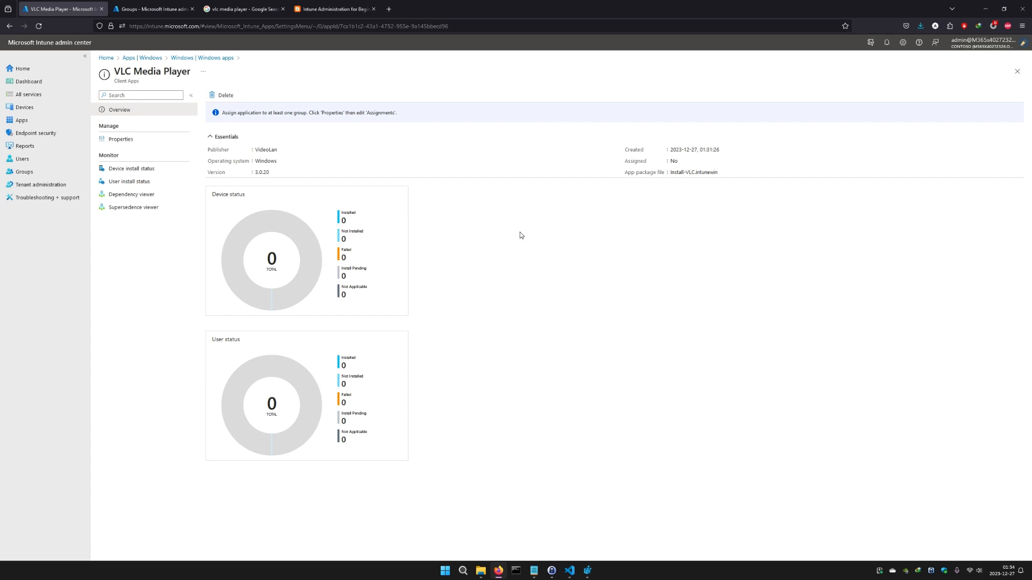
- Open the assignments of the VLC Media Player app for editing from its properties
{"action": "left_click", "coordinate": [143, 140]}
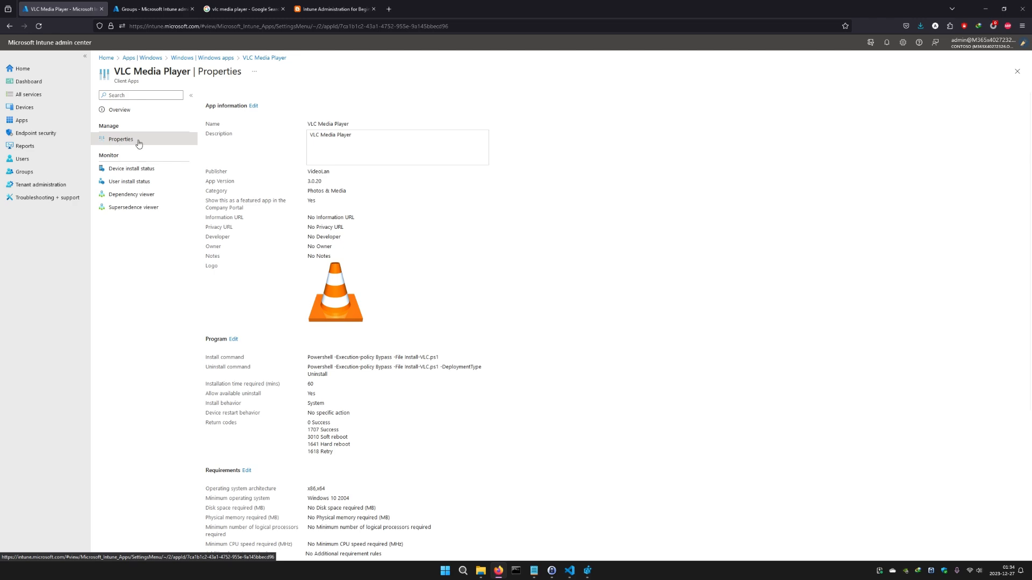
{"action": "scroll", "coordinate": [289, 263], "scroll_direction": "down", "scroll_amount": 4}
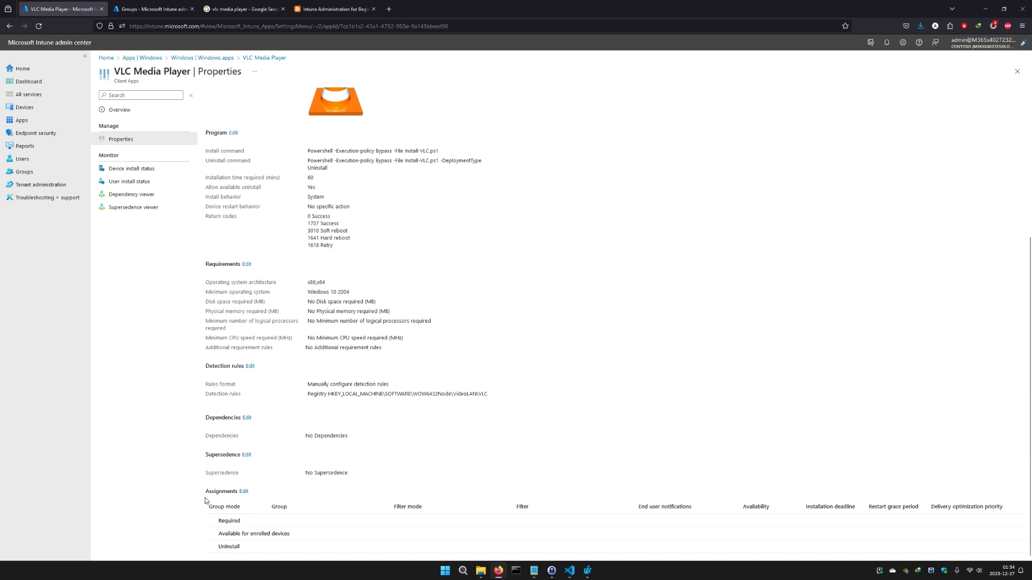
{"action": "left_click", "coordinate": [243, 491]}
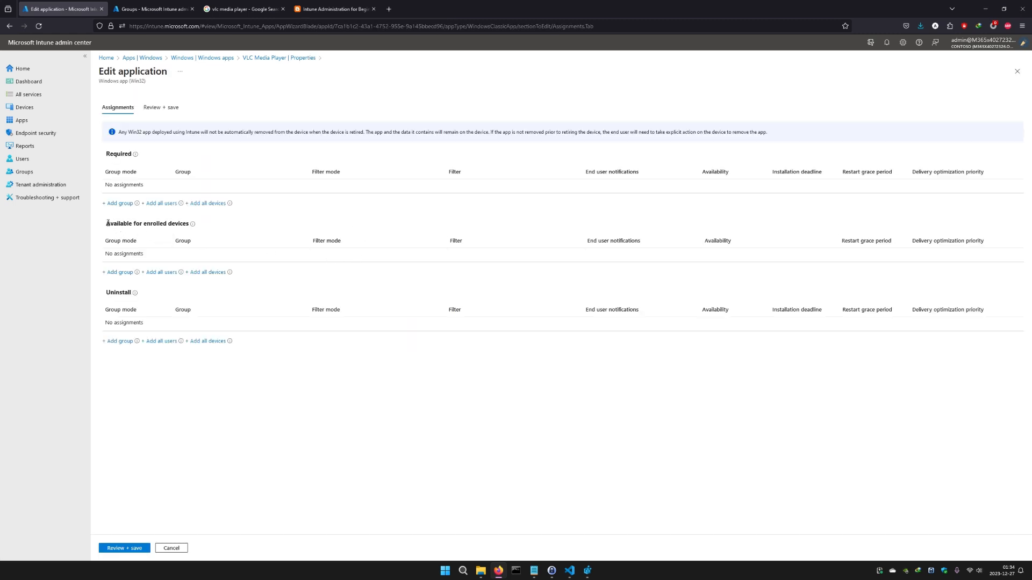
{"action": "left_click_drag", "start_coordinate": [107, 223], "coordinate": [191, 226]}
{"action": "left_click", "coordinate": [253, 231]}
- Make the app available for enrolled devices to the DemoUsers&Devices group, save the assignment, and review it in the app properties
{"action": "left_click", "coordinate": [119, 273]}
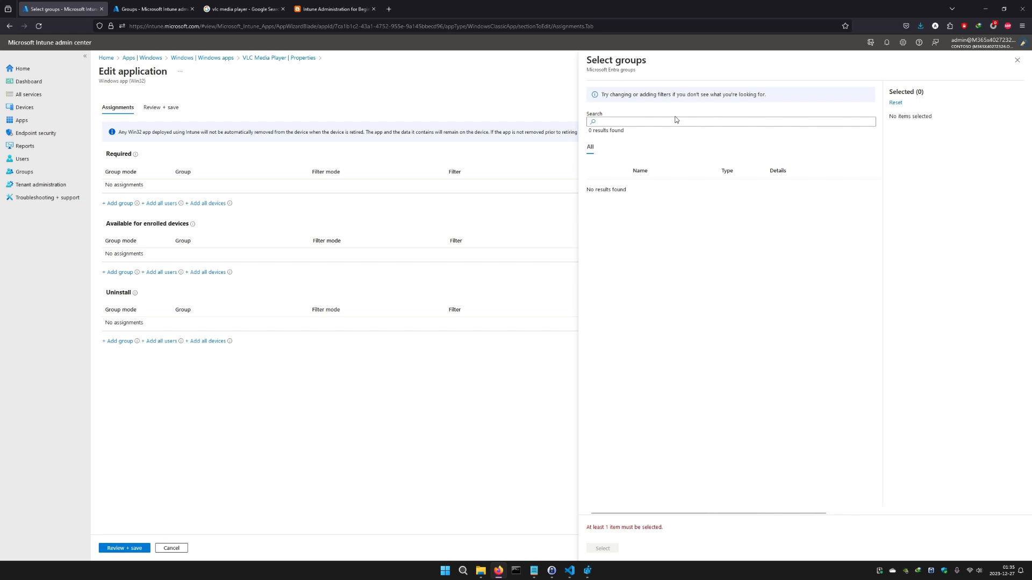
{"action": "left_click", "coordinate": [673, 121]}
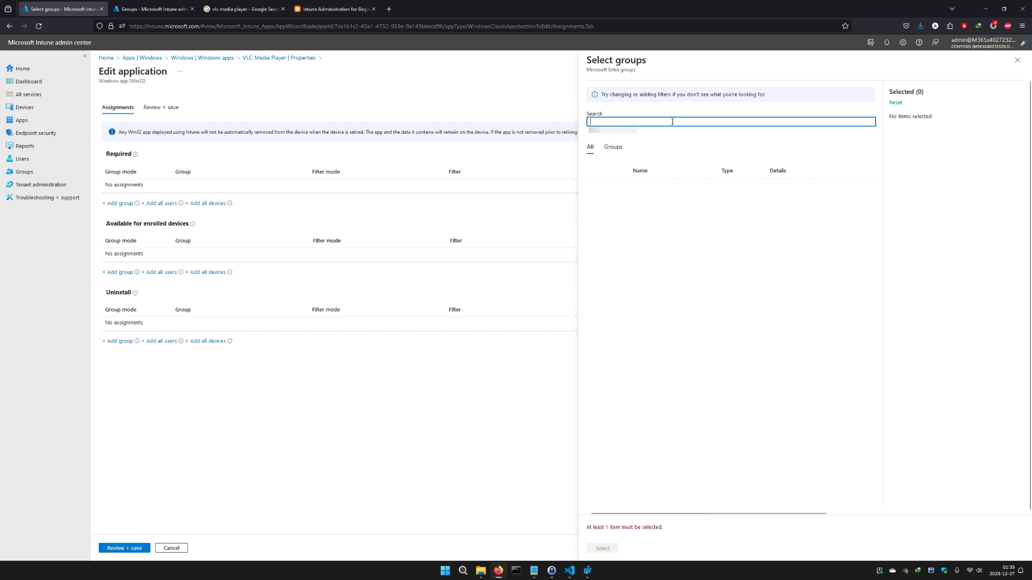
{"action": "type", "text": "demo"}
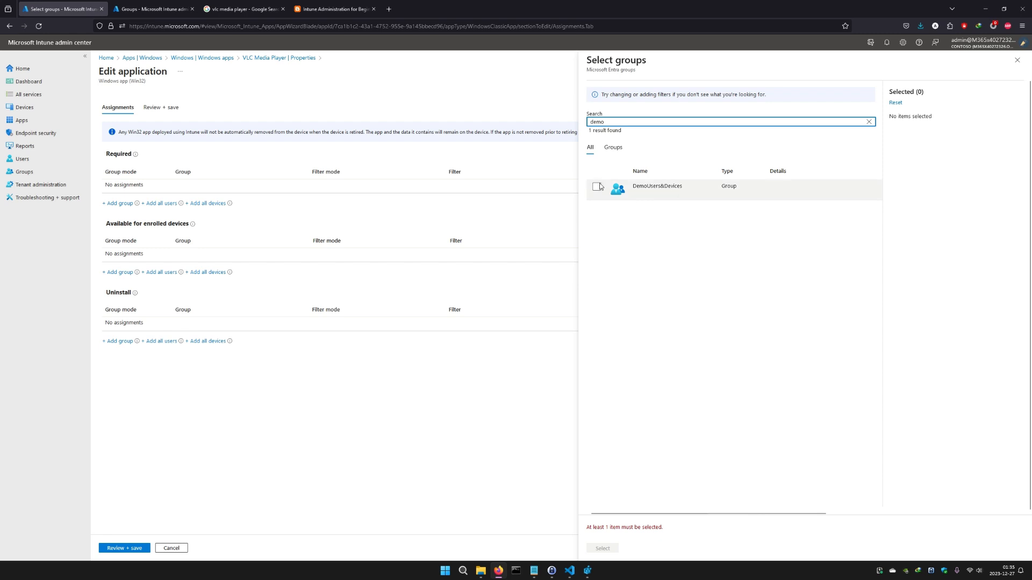
{"action": "left_click", "coordinate": [598, 186]}
{"action": "left_click", "coordinate": [602, 549]}
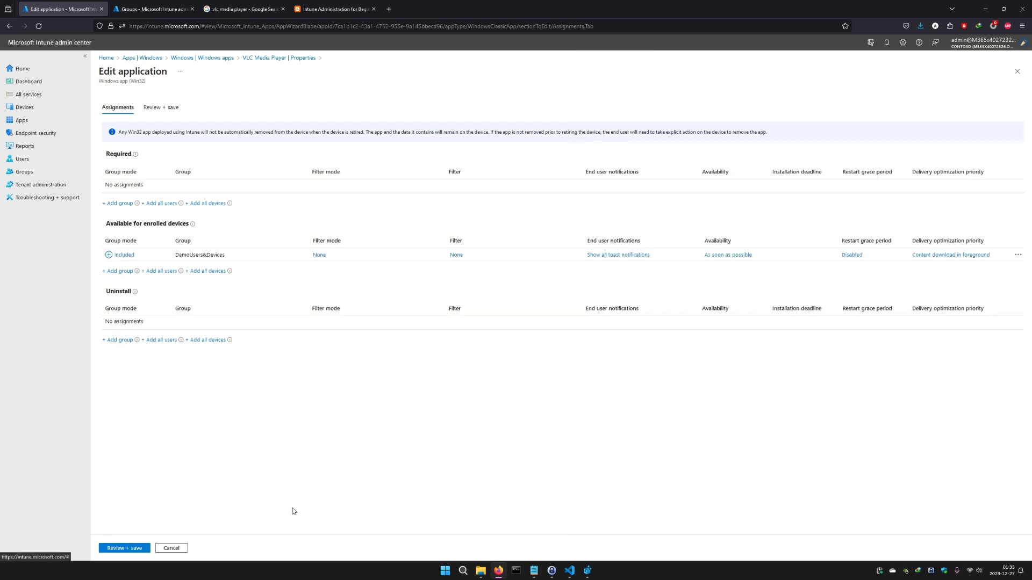
{"action": "left_click", "coordinate": [129, 549]}
{"action": "left_click", "coordinate": [115, 547]}
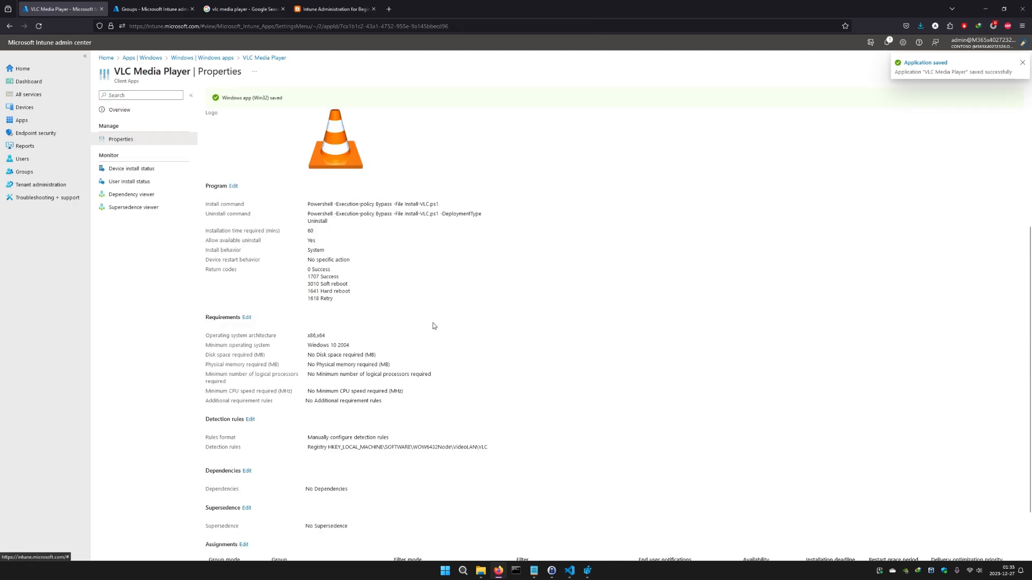
{"action": "scroll", "coordinate": [438, 331], "scroll_direction": "up", "scroll_amount": 3}
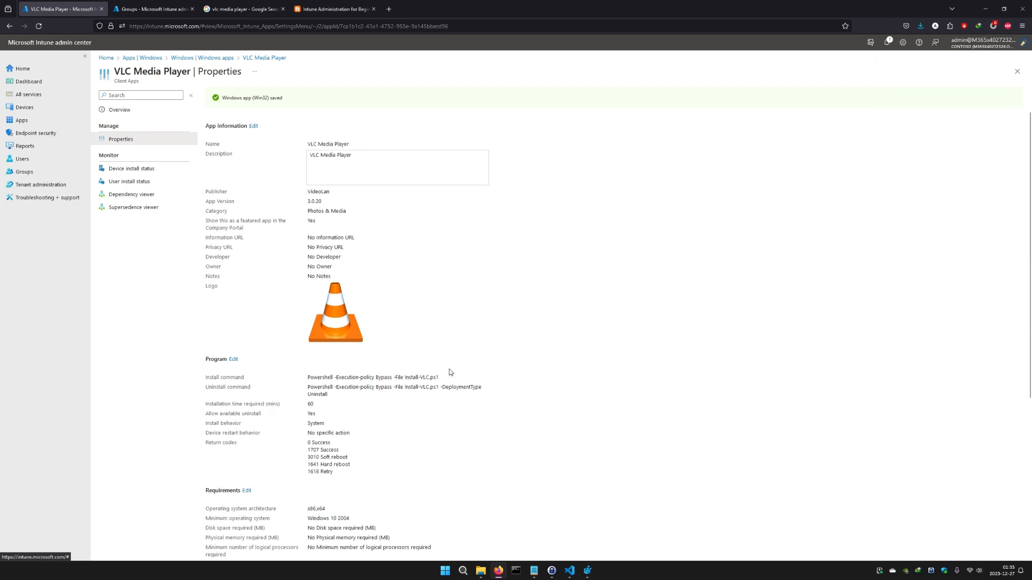
{"action": "scroll", "coordinate": [450, 372], "scroll_direction": "down", "scroll_amount": 4}
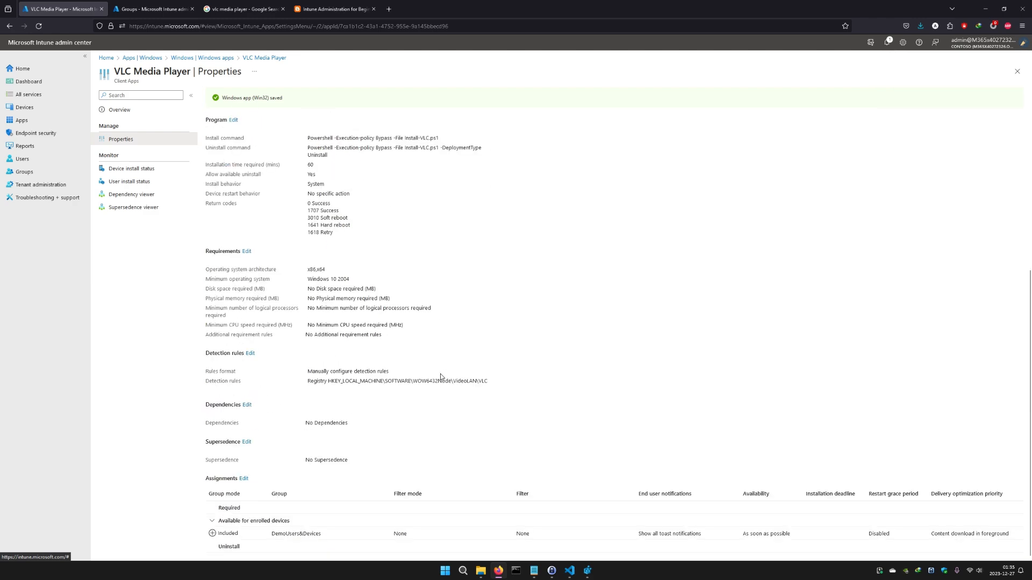
{"action": "double_click", "coordinate": [357, 531]}
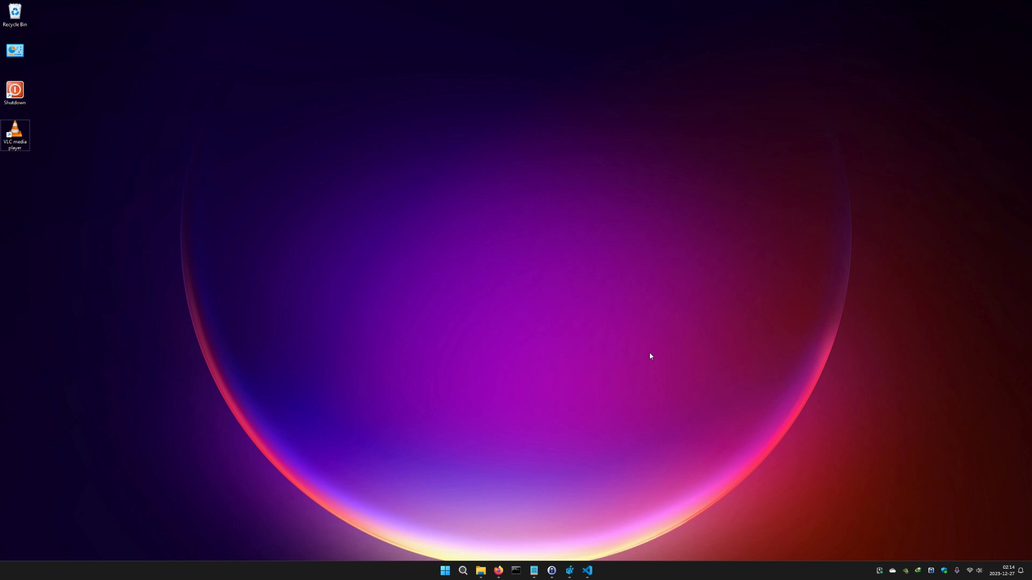
- Open Hyper-V Manager, connect to the Win11 virtual machine, start it and maximize its window
{"action": "left_click", "coordinate": [445, 571]}
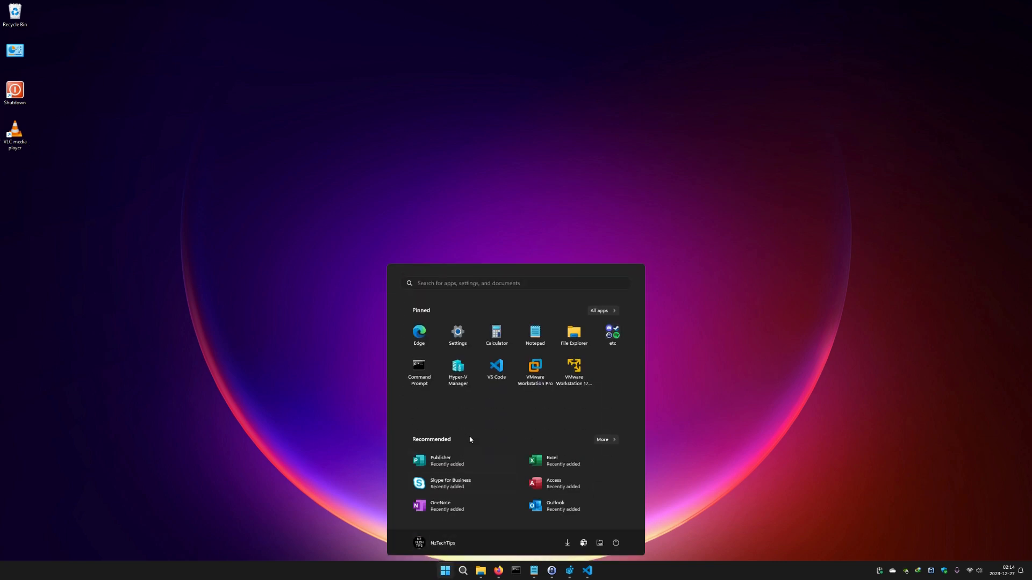
{"action": "left_click", "coordinate": [457, 369]}
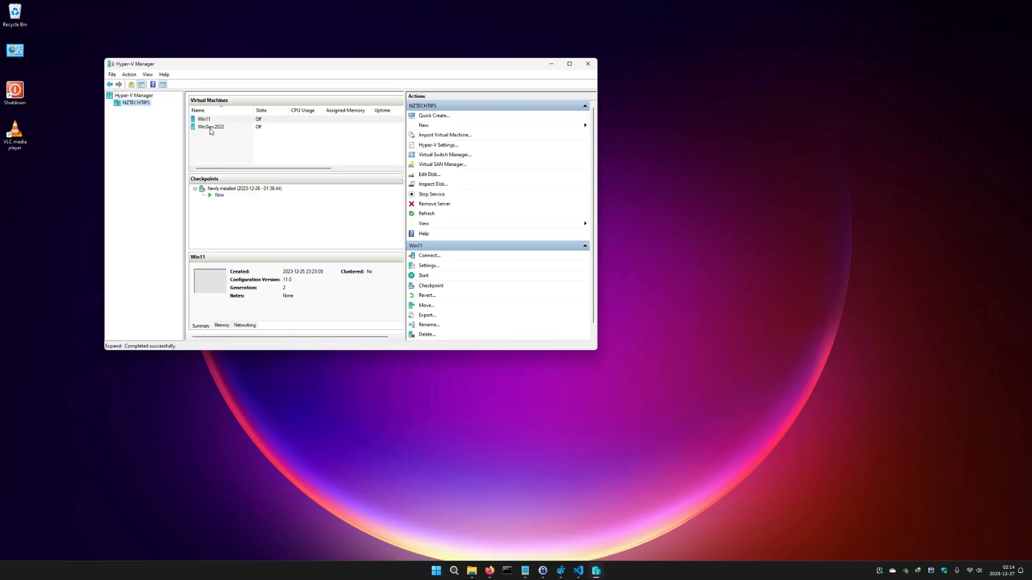
{"action": "right_click", "coordinate": [210, 121]}
{"action": "left_click", "coordinate": [235, 128]}
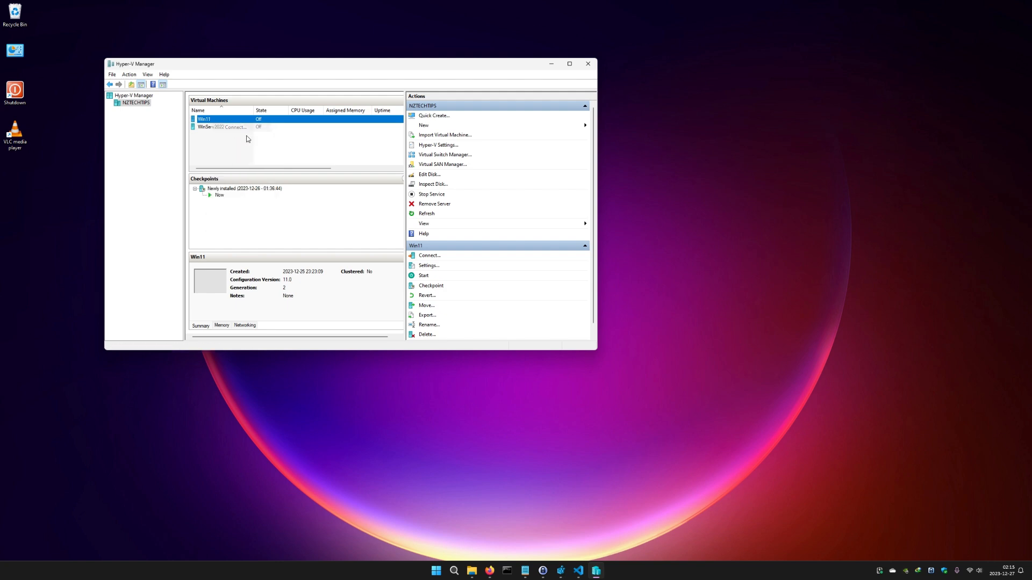
{"action": "left_click", "coordinate": [293, 157]}
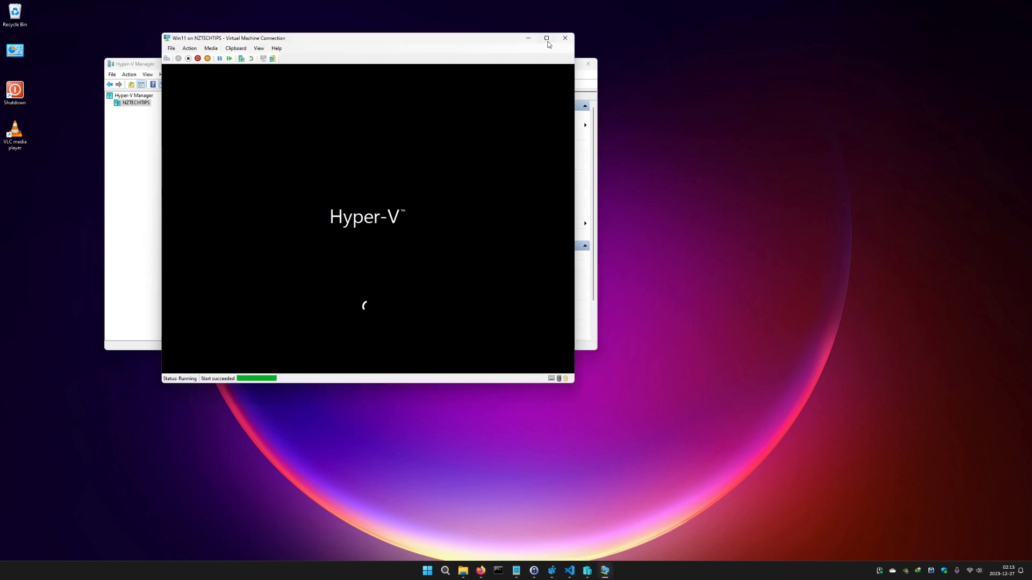
{"action": "left_click", "coordinate": [545, 38]}
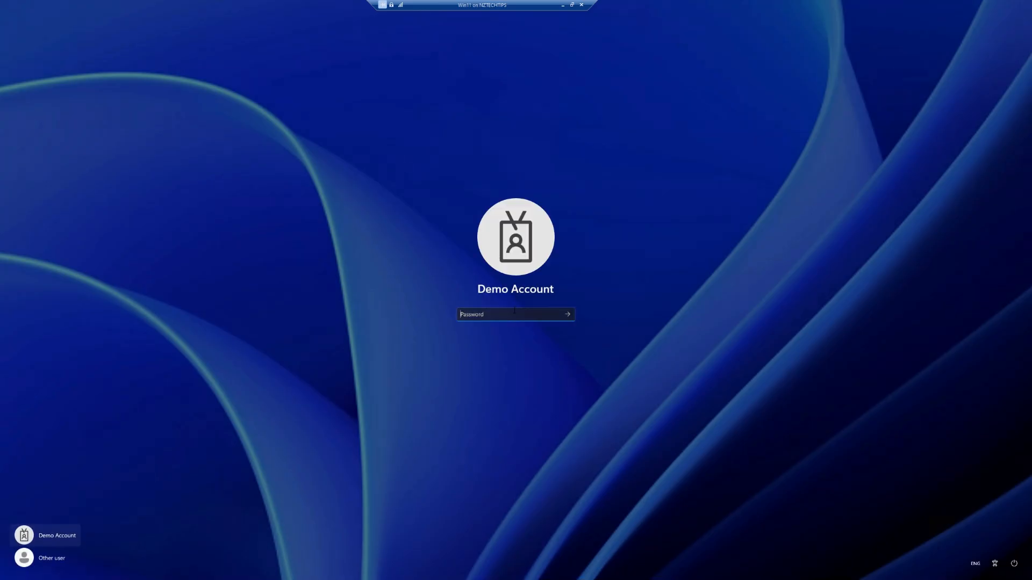
- Sign in to the virtual machine's demo account with the account password and open Company Portal
{"action": "type", "text": "•••••••"}
{"action": "key", "text": "Return"}
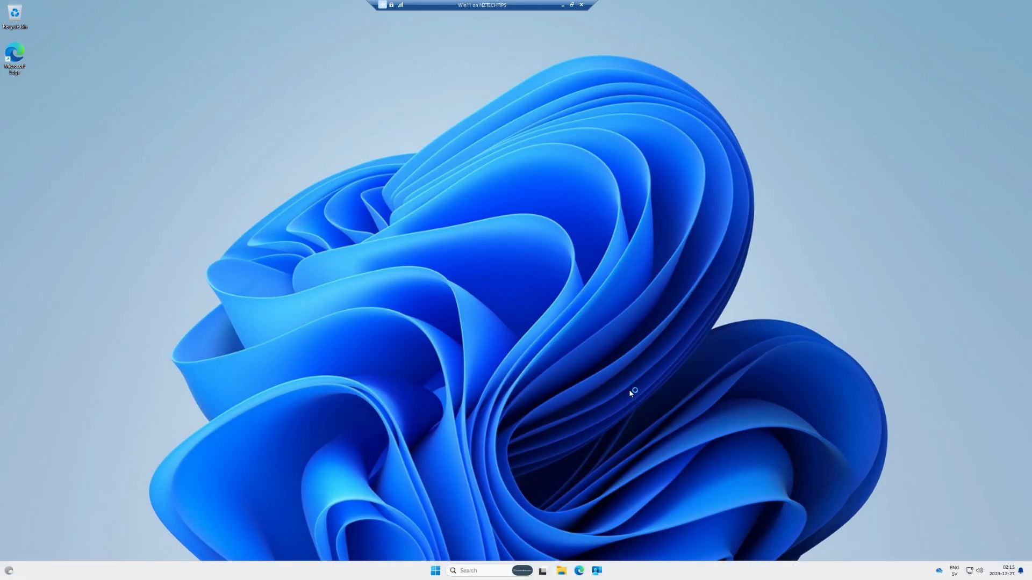
{"action": "left_click", "coordinate": [597, 572]}
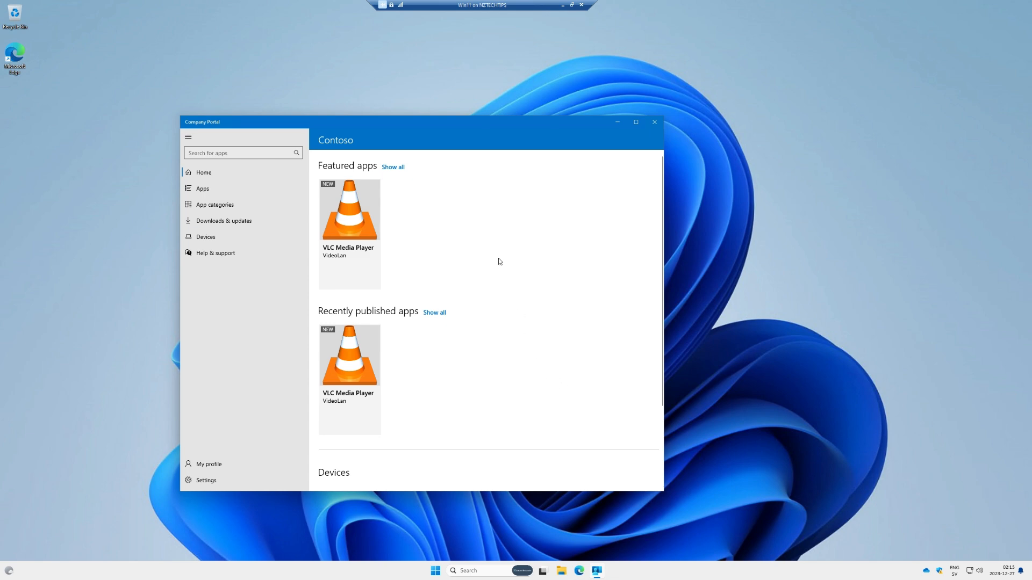
- Install VLC Media Player from the featured apps and sync the device from the Company Portal settings
{"action": "left_click", "coordinate": [356, 223]}
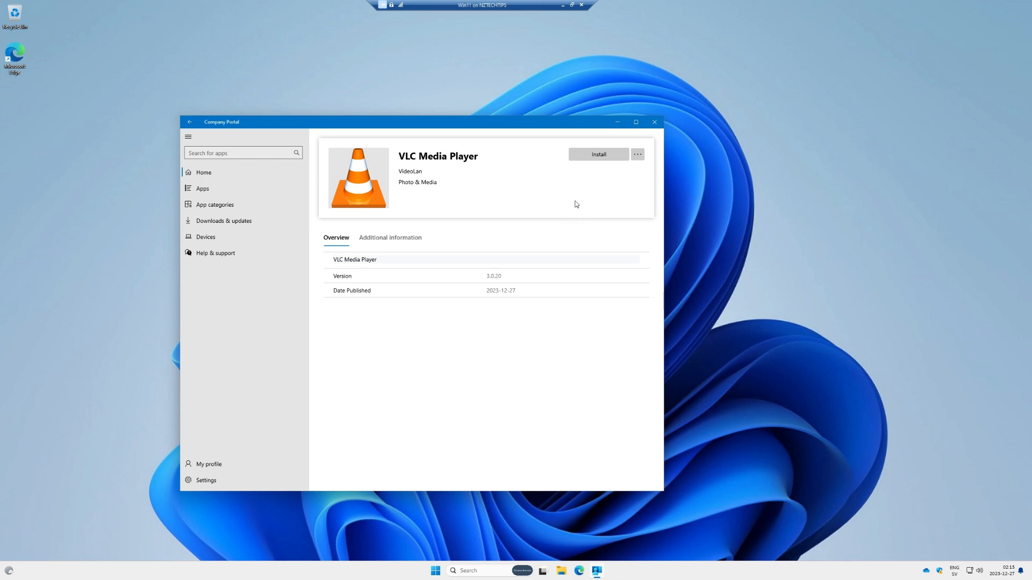
{"action": "left_click", "coordinate": [599, 157]}
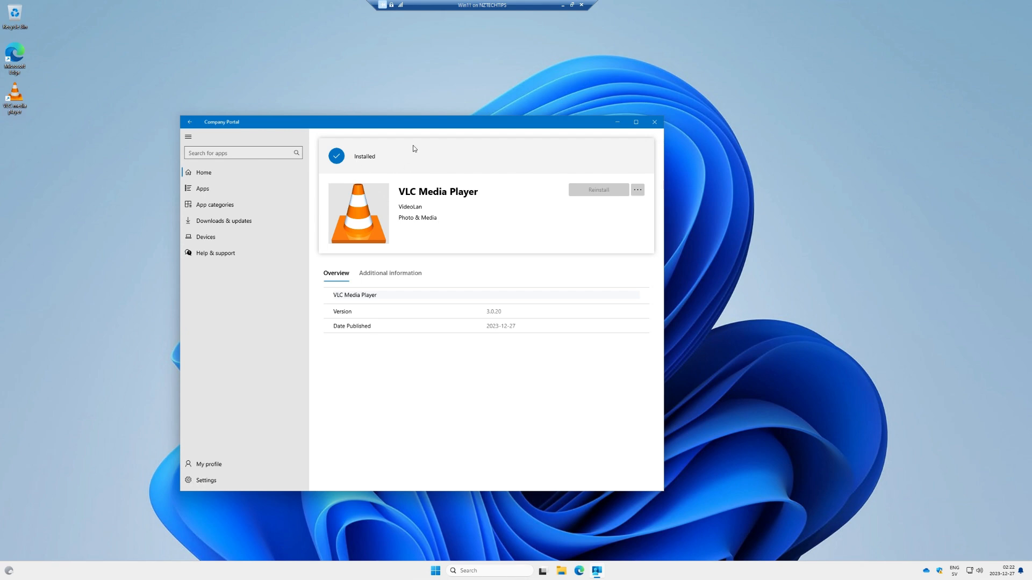
{"action": "left_click", "coordinate": [237, 481]}
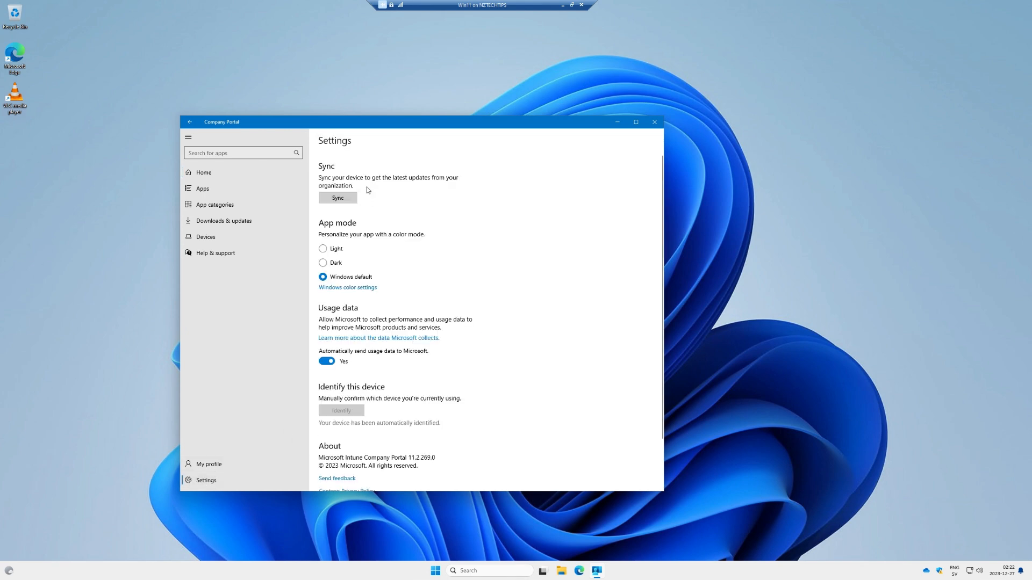
{"action": "left_click", "coordinate": [340, 198]}
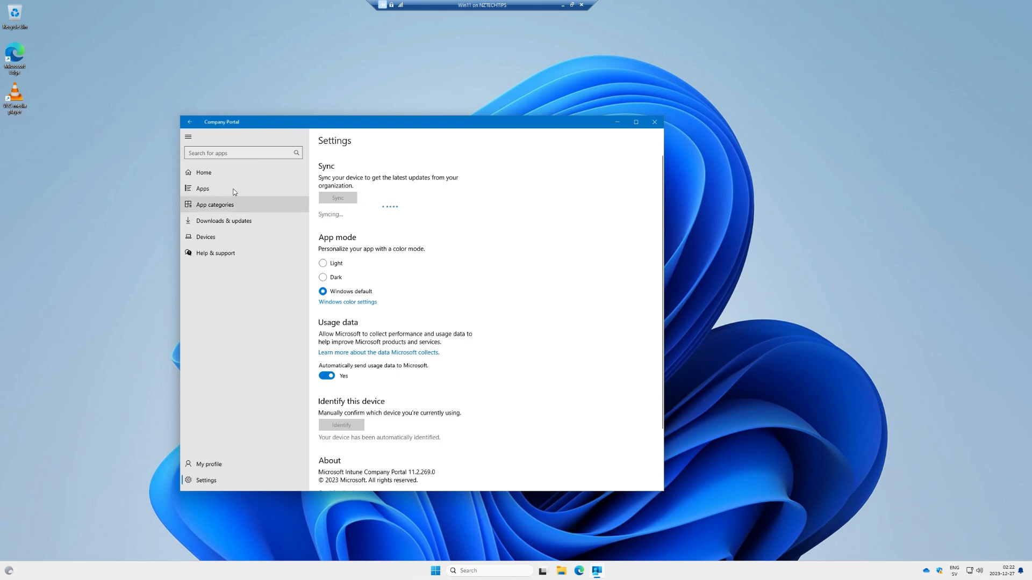
- Uninstall VLC Media Player from the virtual machine through its Company Portal app page, and close Company Portal
{"action": "left_click", "coordinate": [226, 173]}
{"action": "left_click", "coordinate": [357, 252]}
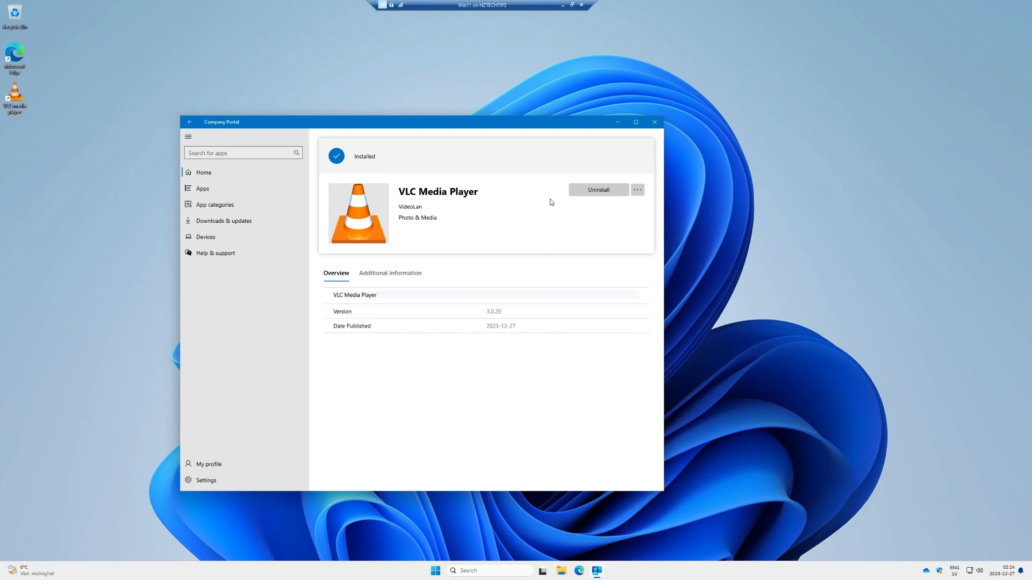
{"action": "left_click", "coordinate": [584, 191]}
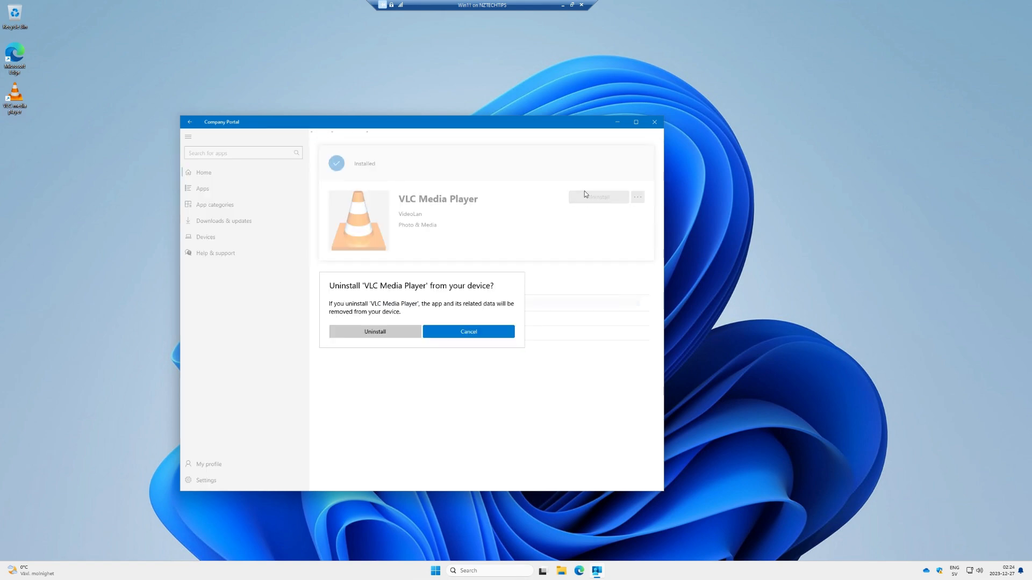
{"action": "left_click", "coordinate": [386, 331]}
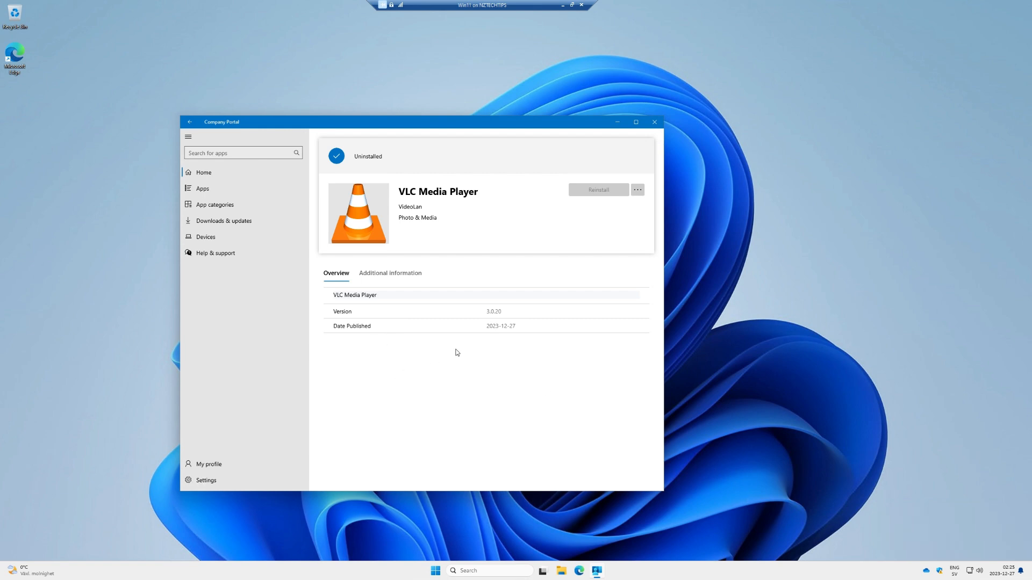
{"action": "left_click", "coordinate": [654, 124]}
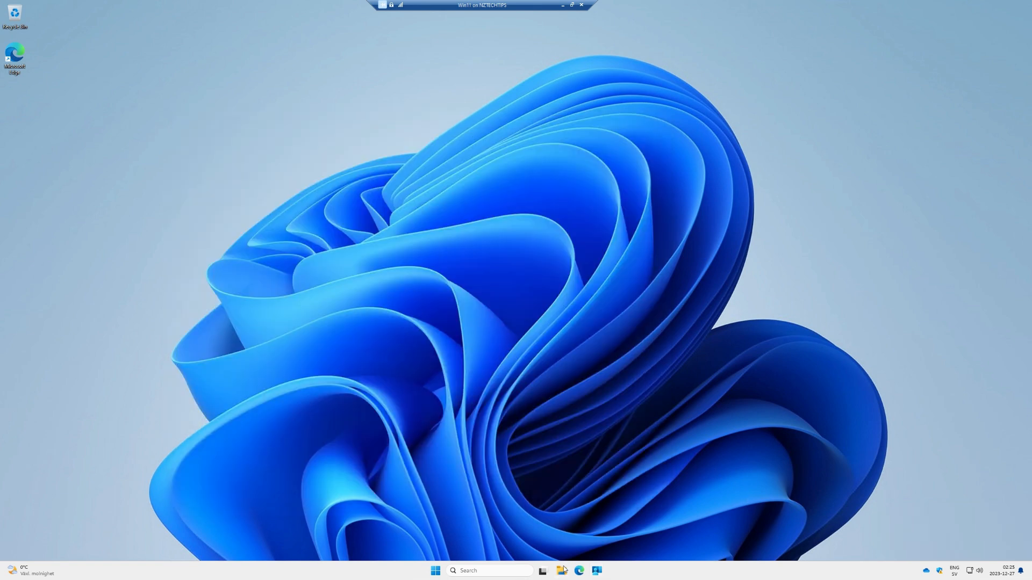
- Open Local Disk (C:) in File Explorer and turn on the display of hidden items
{"action": "left_click", "coordinate": [562, 570]}
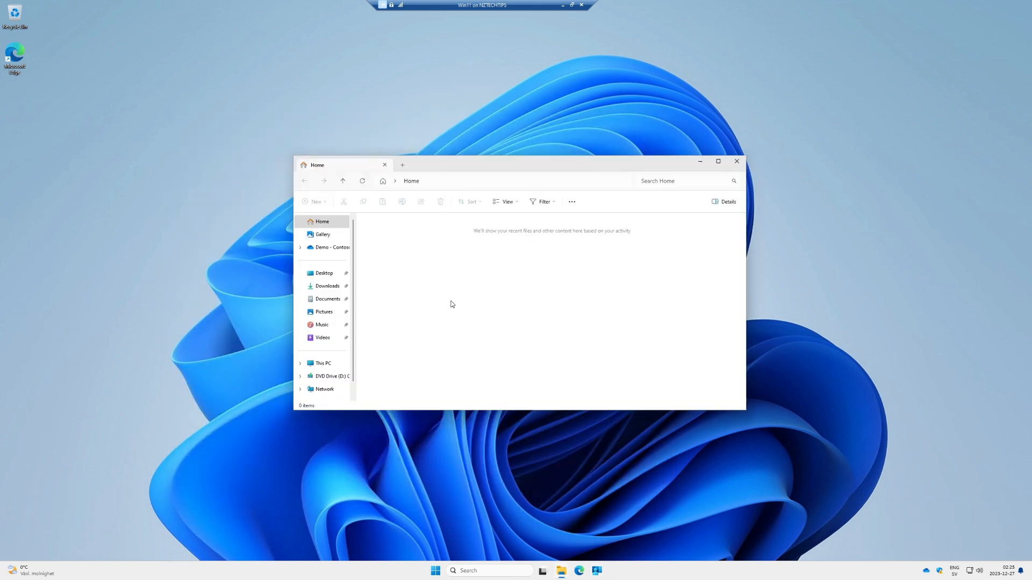
{"action": "scroll", "coordinate": [327, 359], "scroll_direction": "down", "scroll_amount": 1}
{"action": "left_click", "coordinate": [325, 349]}
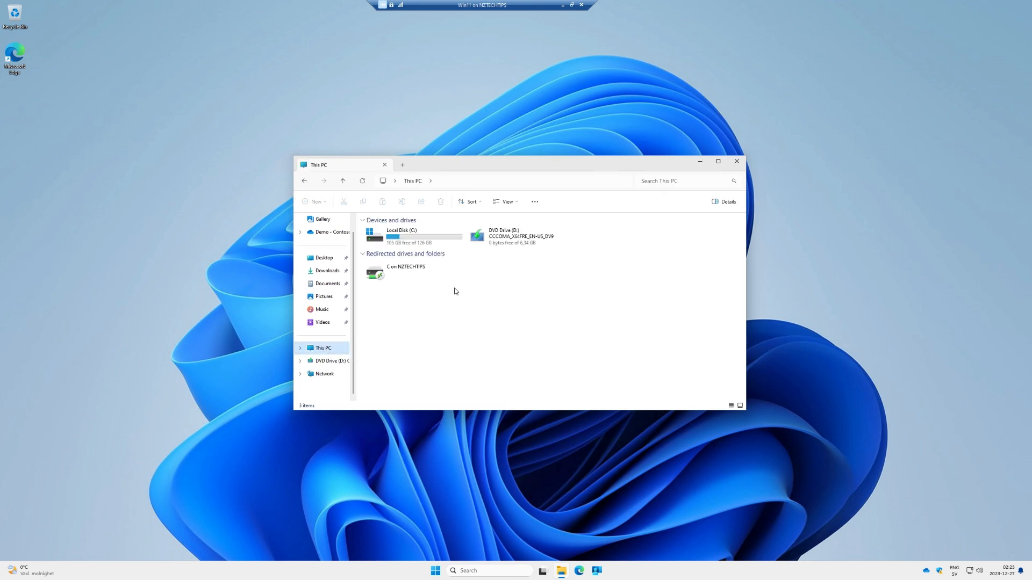
{"action": "double_click", "coordinate": [409, 240]}
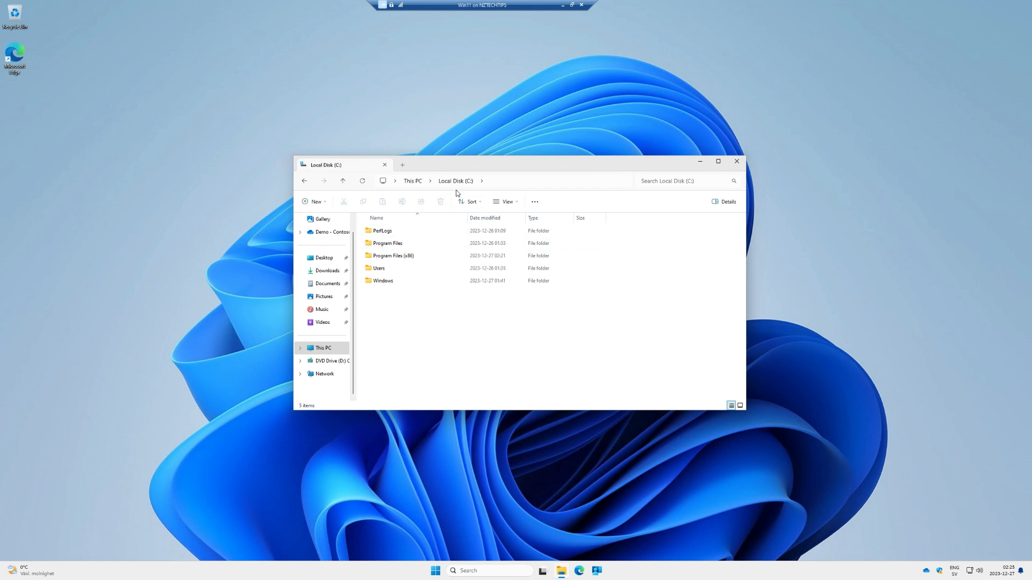
{"action": "left_click", "coordinate": [507, 202]}
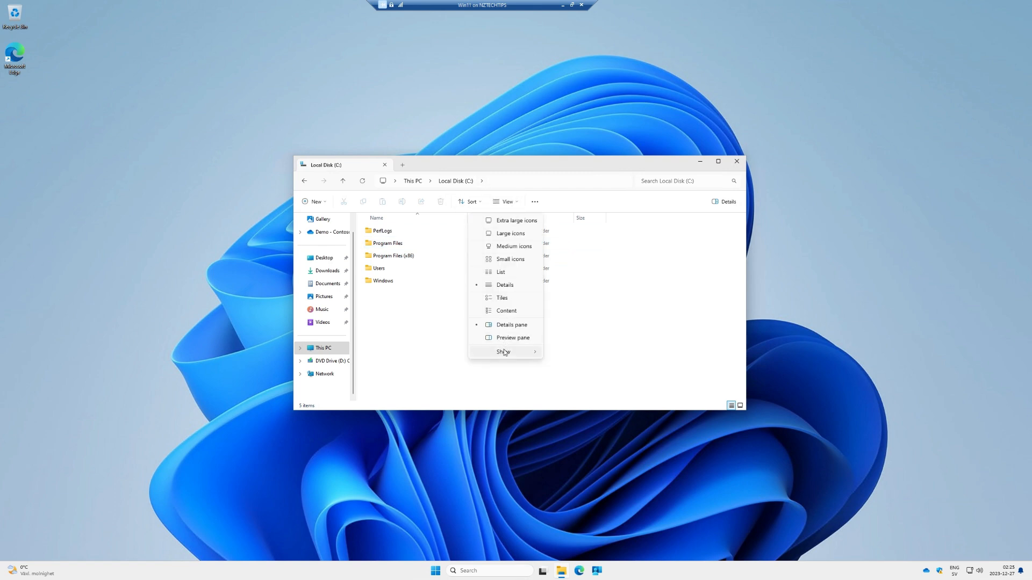
{"action": "mouse_move", "coordinate": [503, 352]}
{"action": "left_click", "coordinate": [583, 408]}
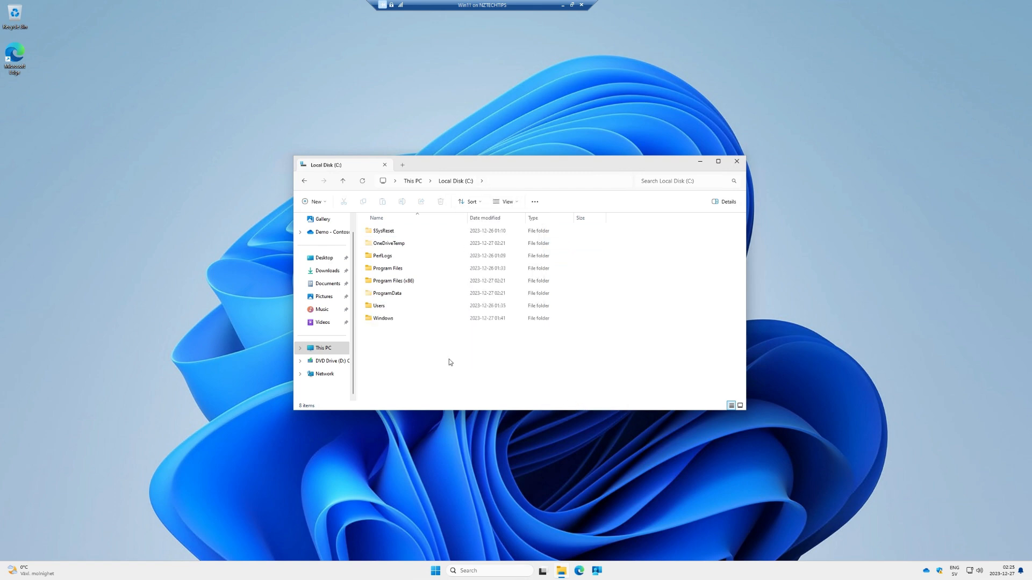
- Open the ProgramData\DemoLog\Win32 folder in a maximized window and widen the Name column to fit the full log file names
{"action": "double_click", "coordinate": [400, 296]}
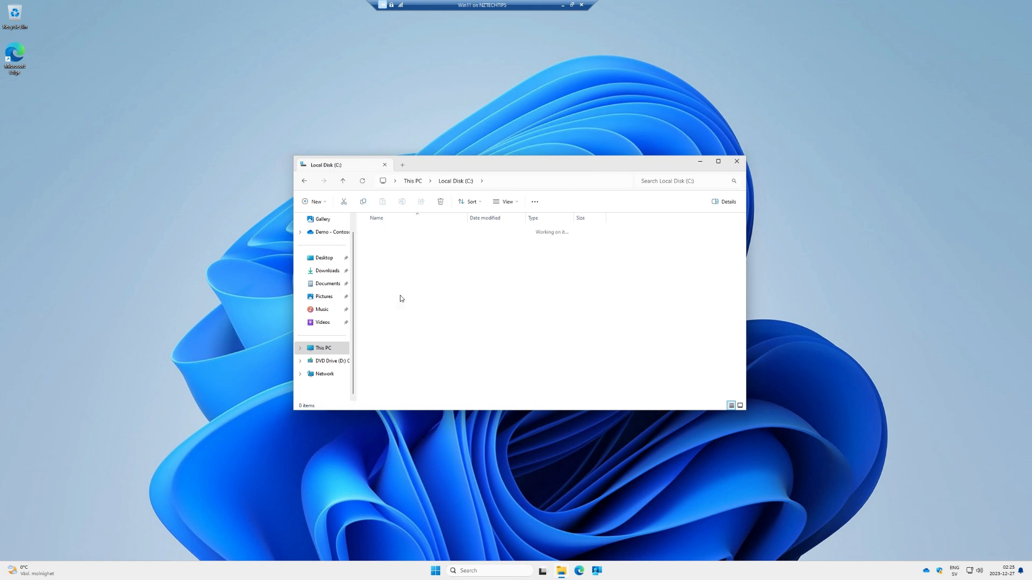
{"action": "left_click", "coordinate": [718, 162]}
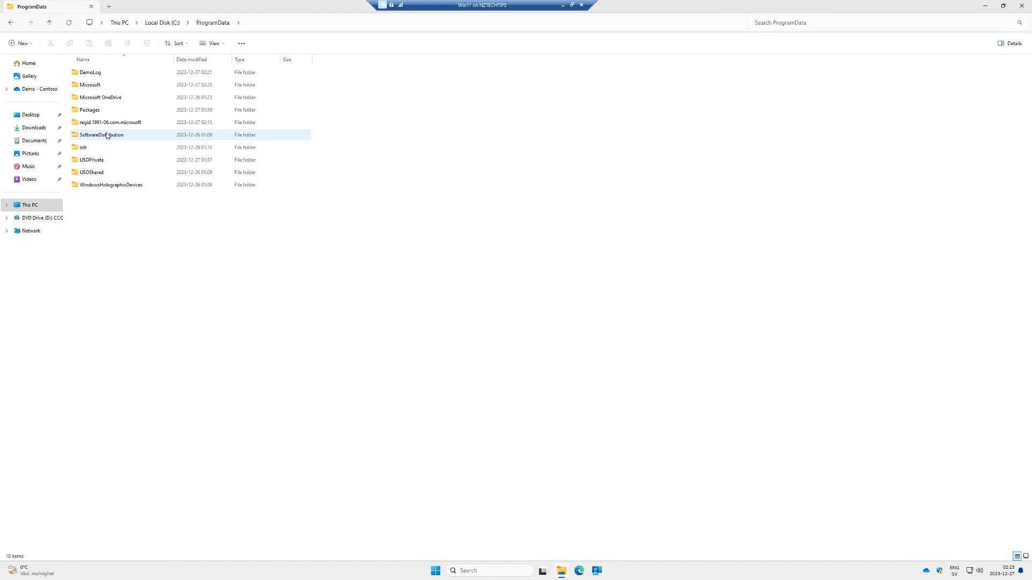
{"action": "left_click", "coordinate": [108, 74]}
{"action": "double_click", "coordinate": [91, 75]}
{"action": "double_click", "coordinate": [95, 76]}
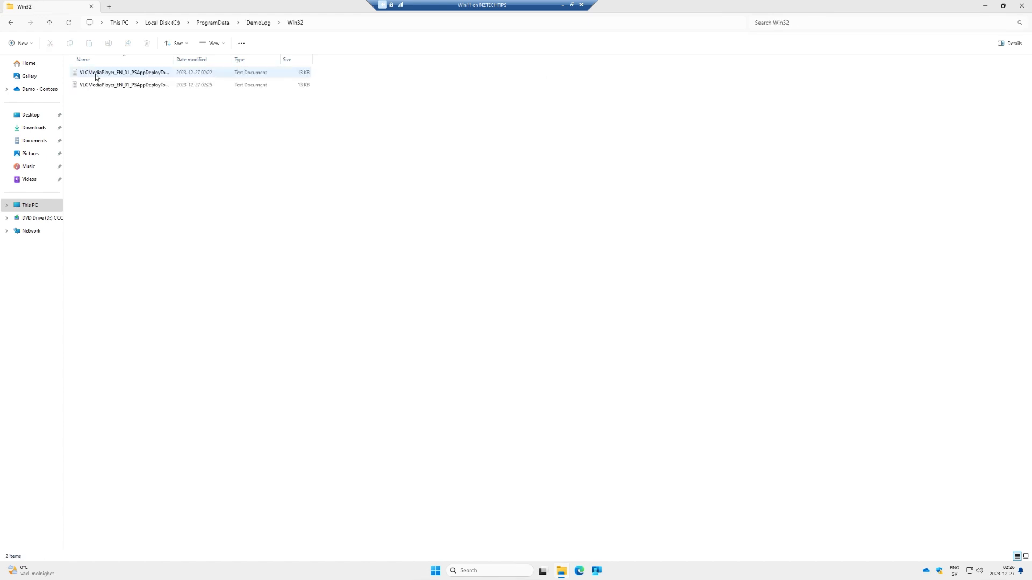
{"action": "left_click_drag", "start_coordinate": [174, 56], "coordinate": [272, 58]}
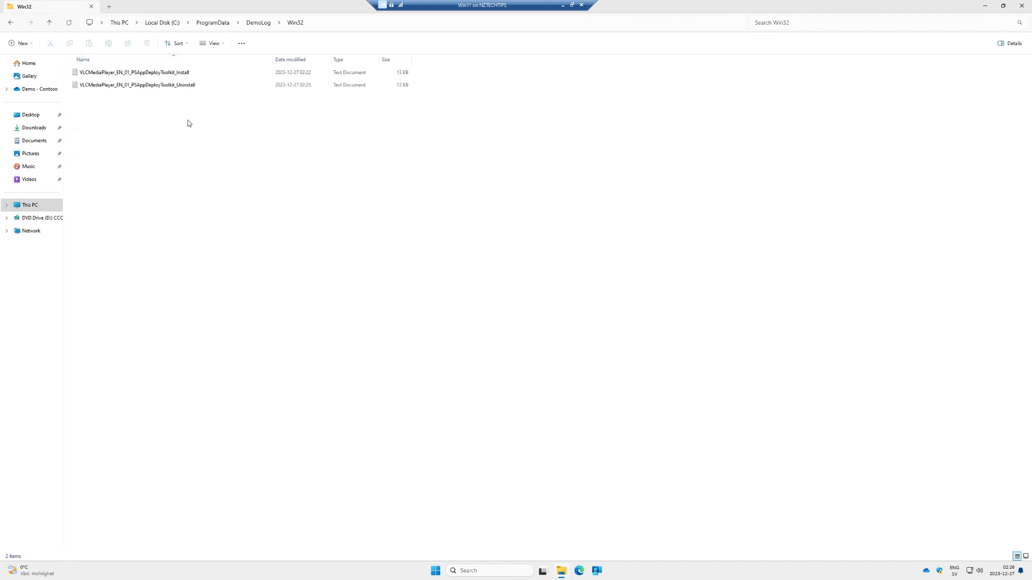
- Open the VLCMediaPlayer_EN_01_PSAppDeployToolkit_Install log in a maximized Notepad window and examine its installation entries and exit code
{"action": "left_click", "coordinate": [179, 78]}
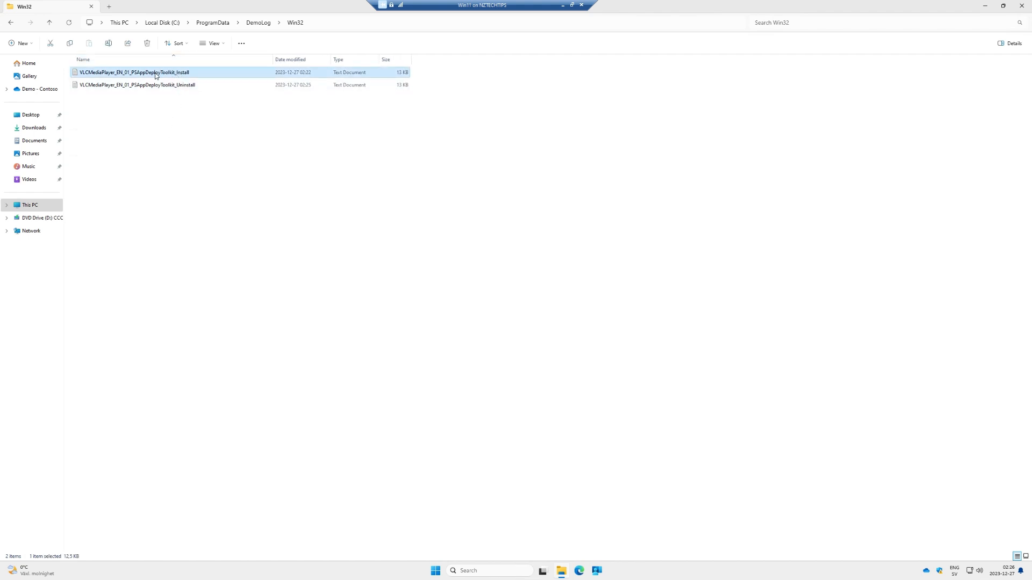
{"action": "left_click", "coordinate": [172, 86]}
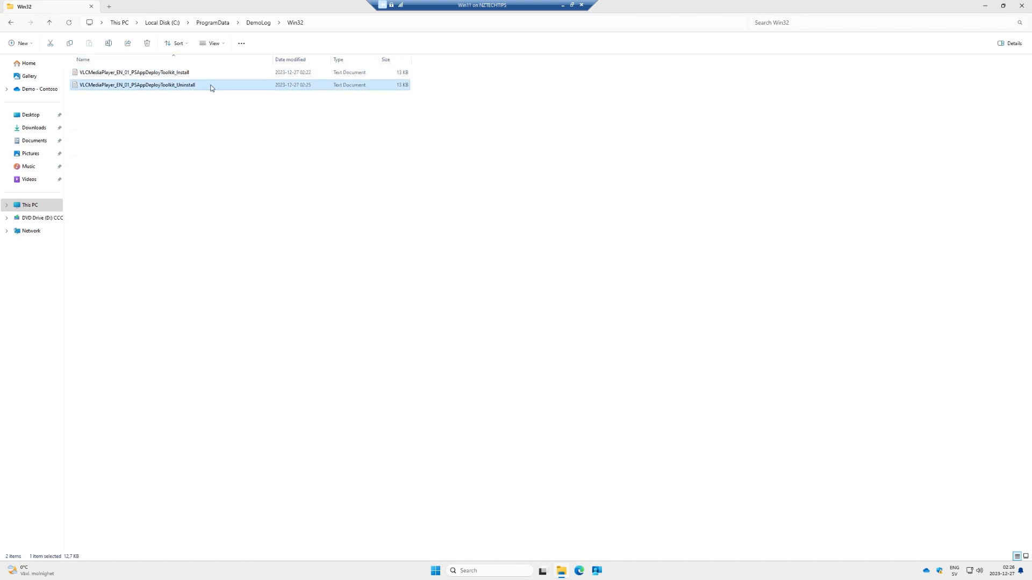
{"action": "left_click", "coordinate": [175, 73]}
{"action": "double_click", "coordinate": [141, 74]}
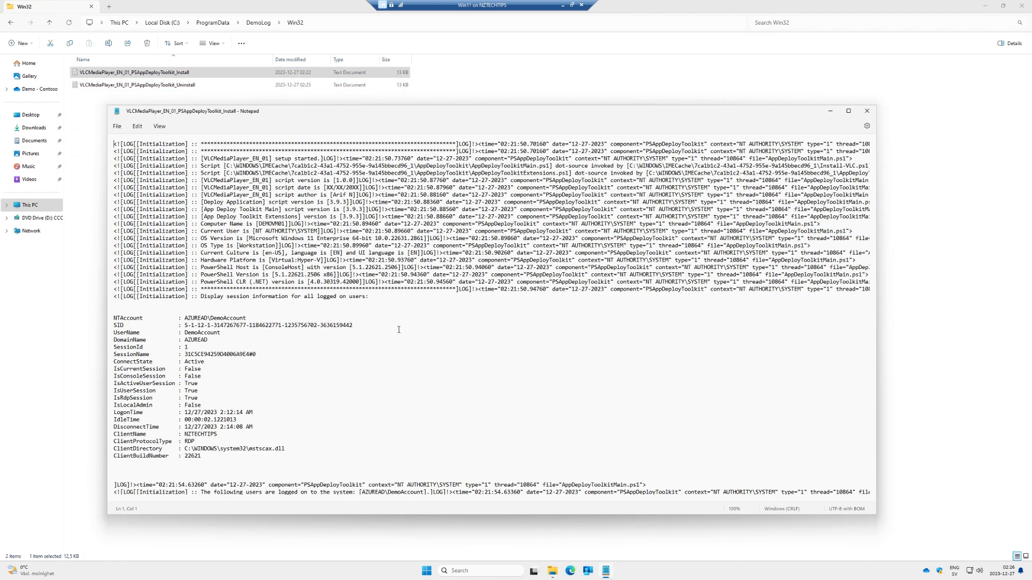
{"action": "scroll", "coordinate": [400, 329], "scroll_direction": "down", "scroll_amount": 8}
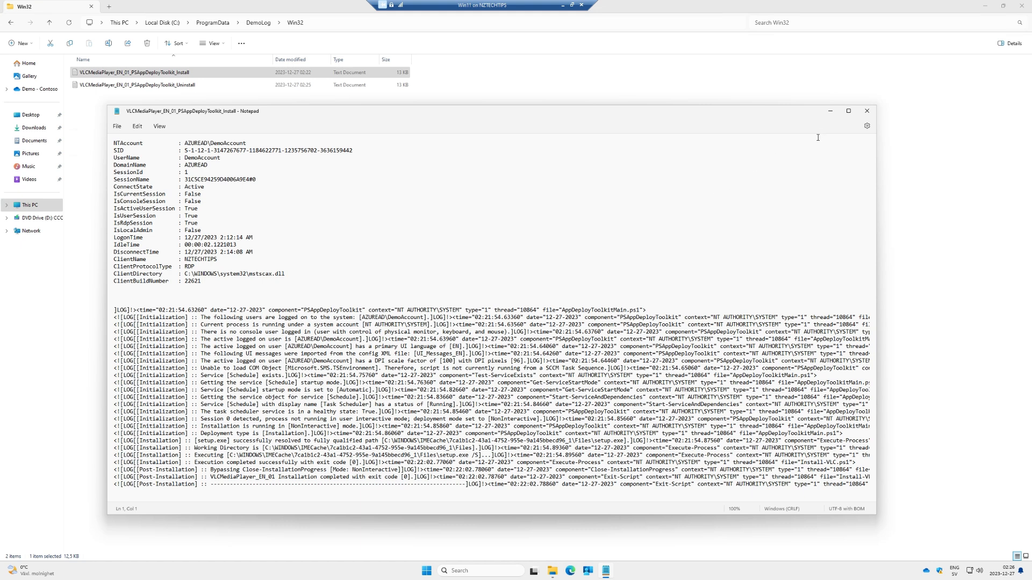
{"action": "left_click", "coordinate": [849, 111]}
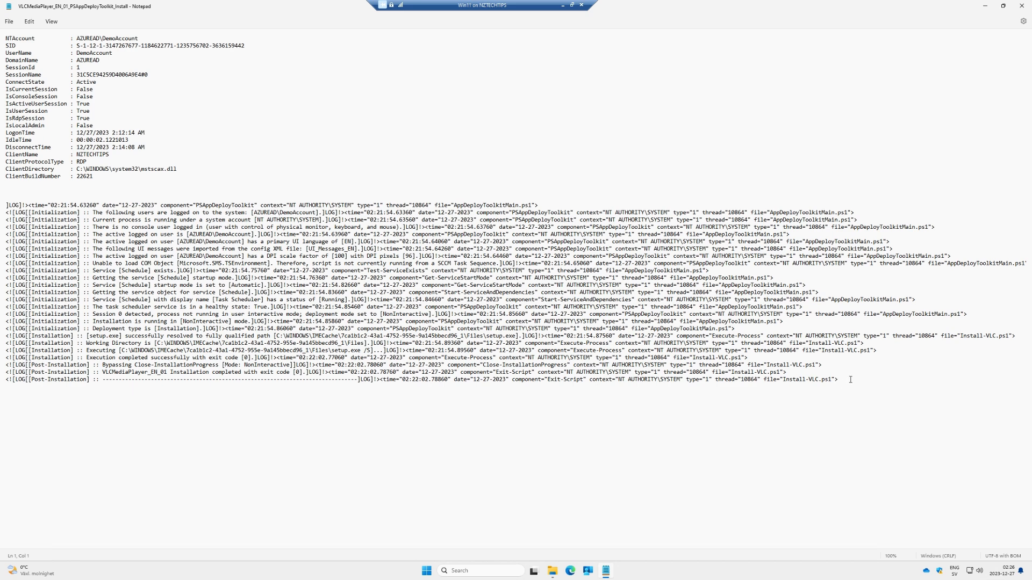
{"action": "left_click_drag", "start_coordinate": [843, 380], "coordinate": [318, 343]}
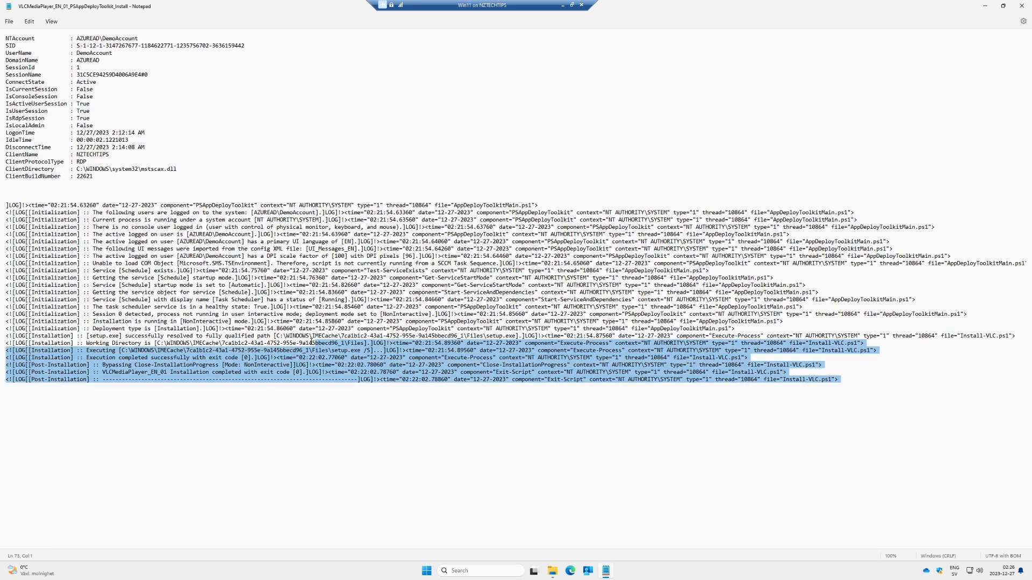
{"action": "left_click", "coordinate": [581, 358]}
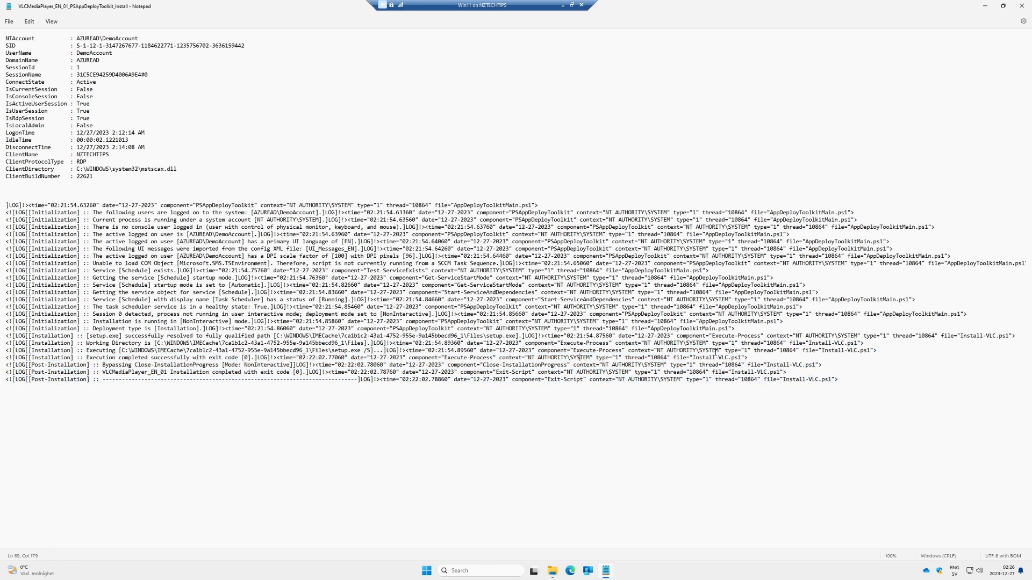
{"action": "left_click_drag", "start_coordinate": [832, 387], "coordinate": [220, 185]}
{"action": "scroll", "coordinate": [220, 235], "scroll_direction": "up", "scroll_amount": 8}
{"action": "scroll", "coordinate": [297, 217], "scroll_direction": "down", "scroll_amount": 1}
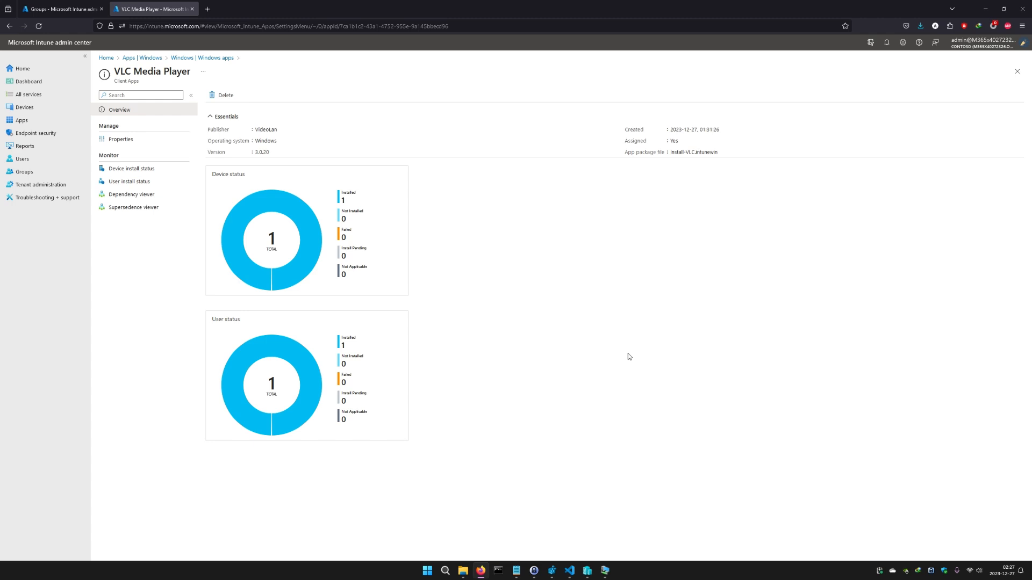
- Switch to the Intune admin center, examine the device install status of VLC Media Player, and return to the app overview
{"action": "left_click", "coordinate": [348, 194]}
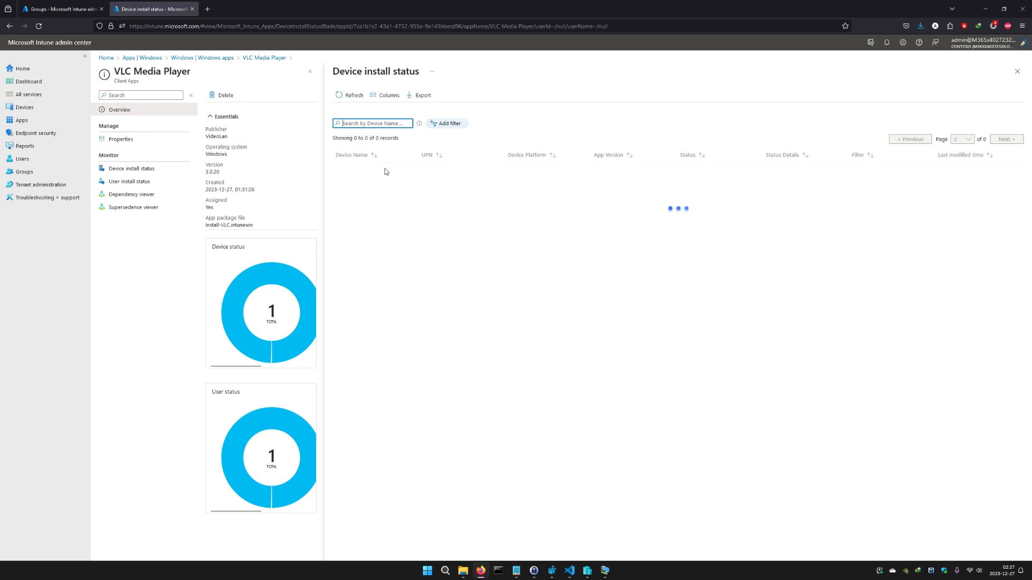
{"action": "left_click_drag", "start_coordinate": [422, 170], "coordinate": [508, 170]}
{"action": "left_click", "coordinate": [613, 283]}
{"action": "left_click", "coordinate": [1017, 71]}
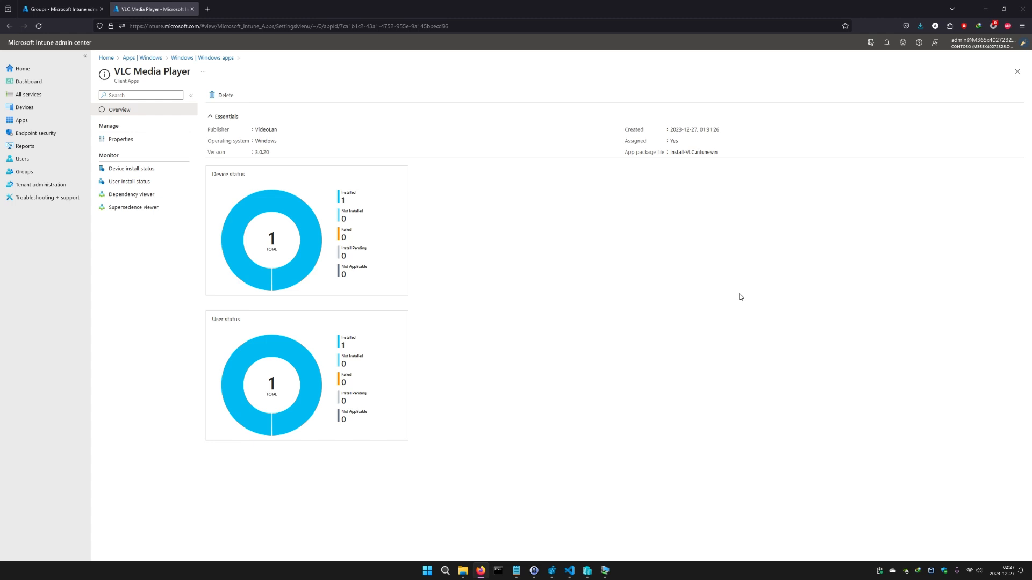
- Review the VLC Media Player app properties, including the DemoUsers&Devices group assignment
{"action": "left_click", "coordinate": [154, 146]}
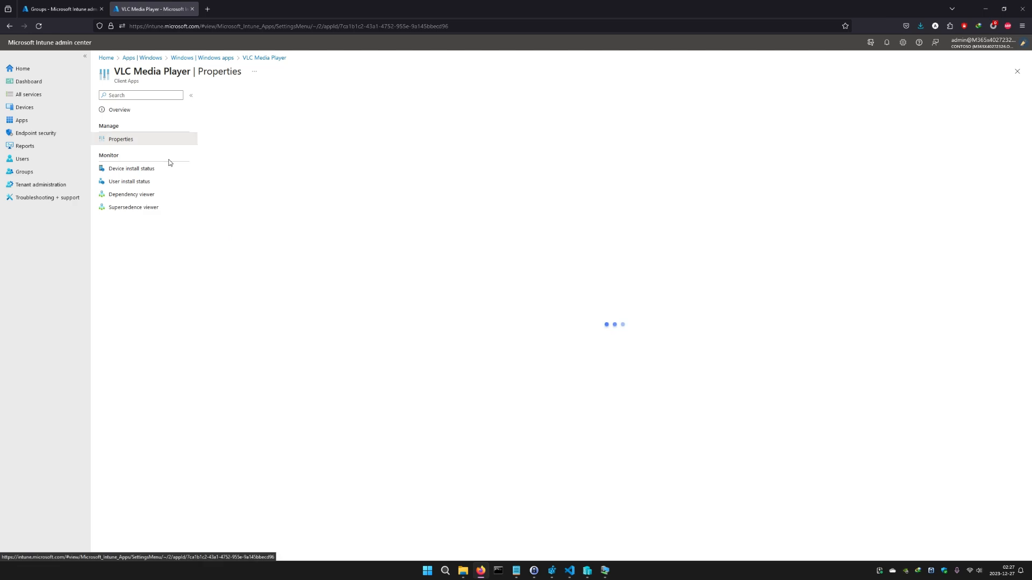
{"action": "scroll", "coordinate": [414, 417], "scroll_direction": "down", "scroll_amount": 3}
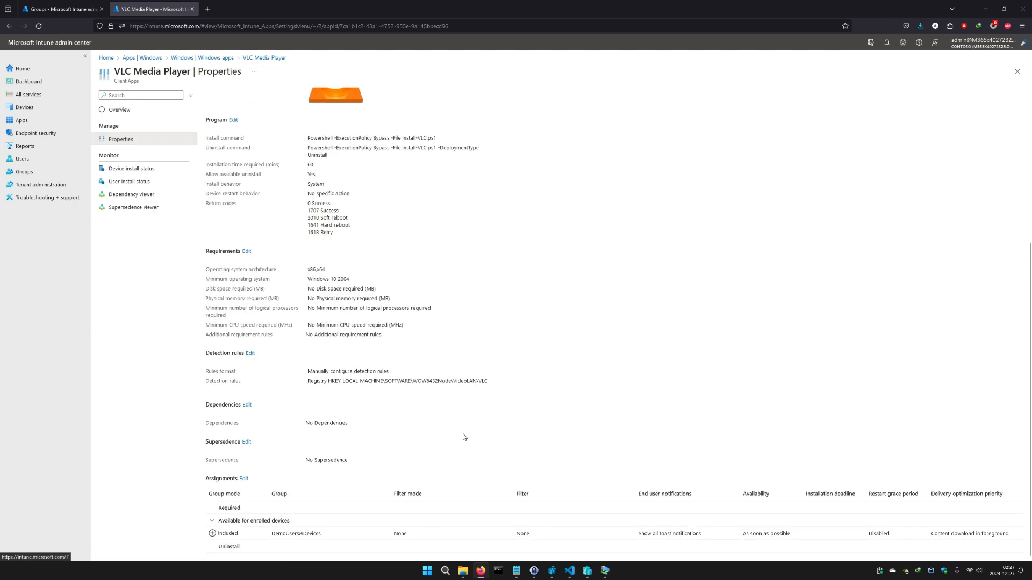
{"action": "left_click_drag", "start_coordinate": [267, 534], "coordinate": [317, 535]}
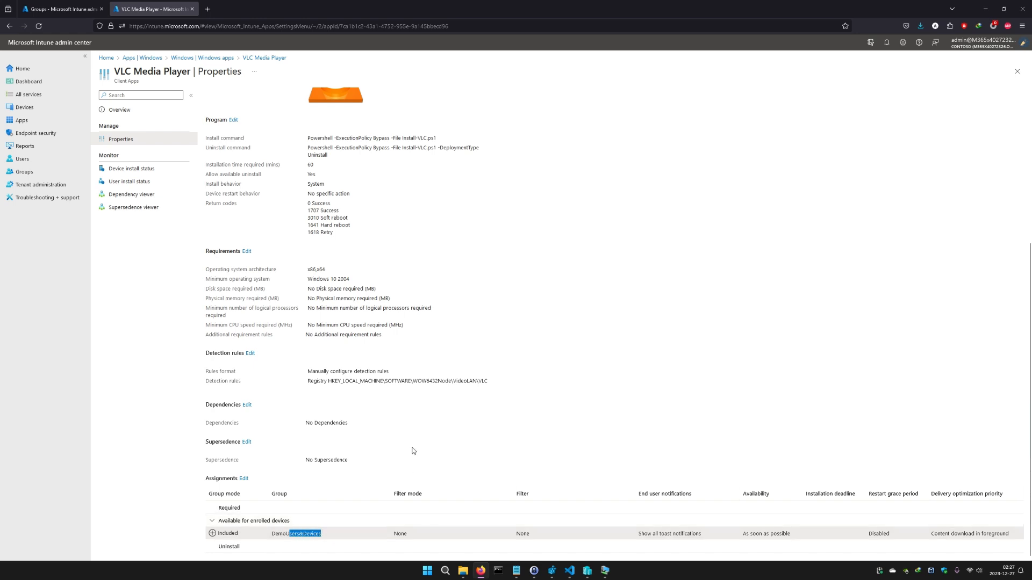
{"action": "scroll", "coordinate": [421, 430], "scroll_direction": "up", "scroll_amount": 3}
{"action": "scroll", "coordinate": [420, 429], "scroll_direction": "up", "scroll_amount": 1}
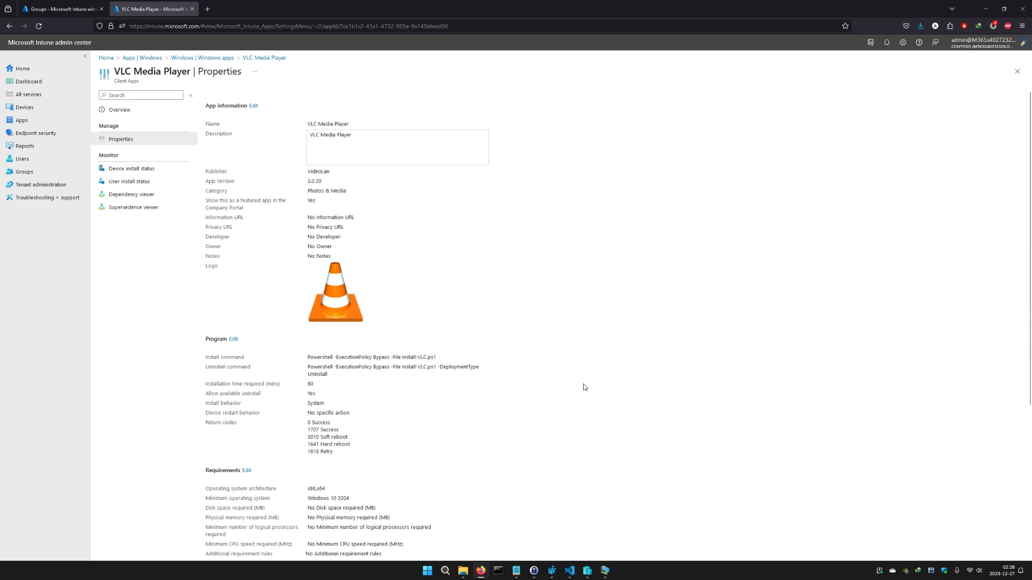